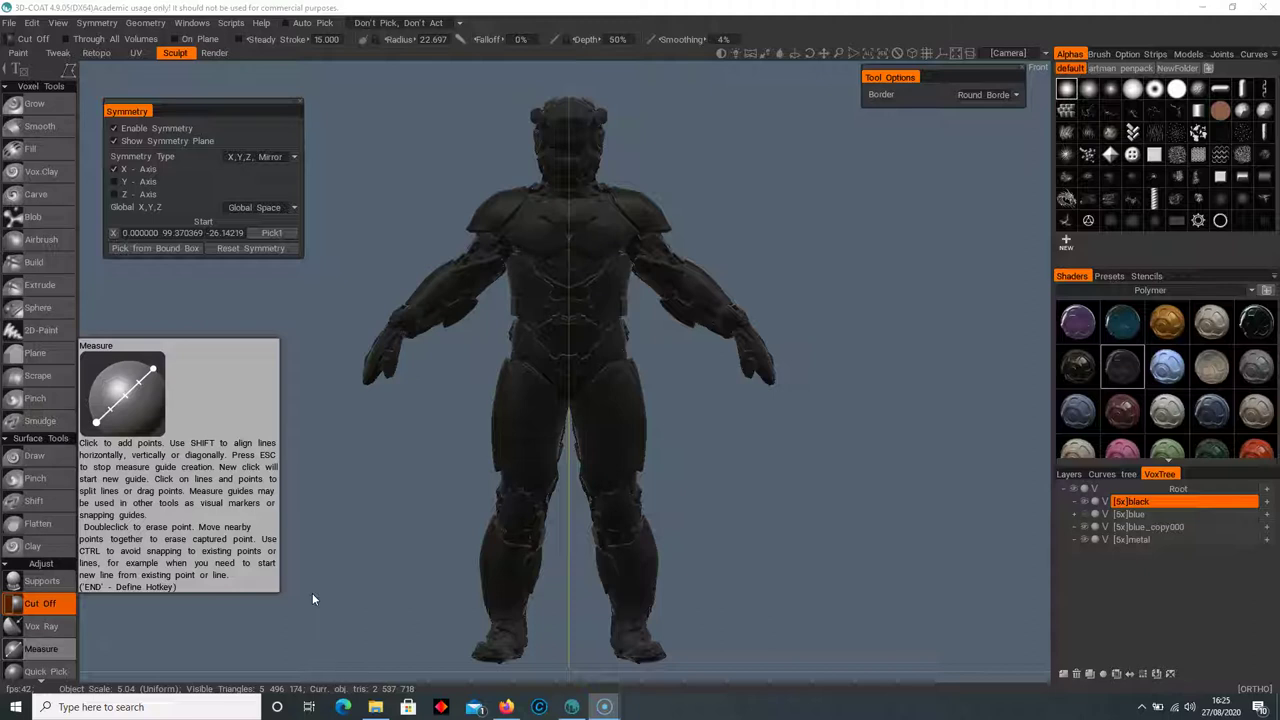
Look over the armoured figure in the Render, Paint and Sculpt rooms, viewing it from a slight angle
left_click(216, 52)
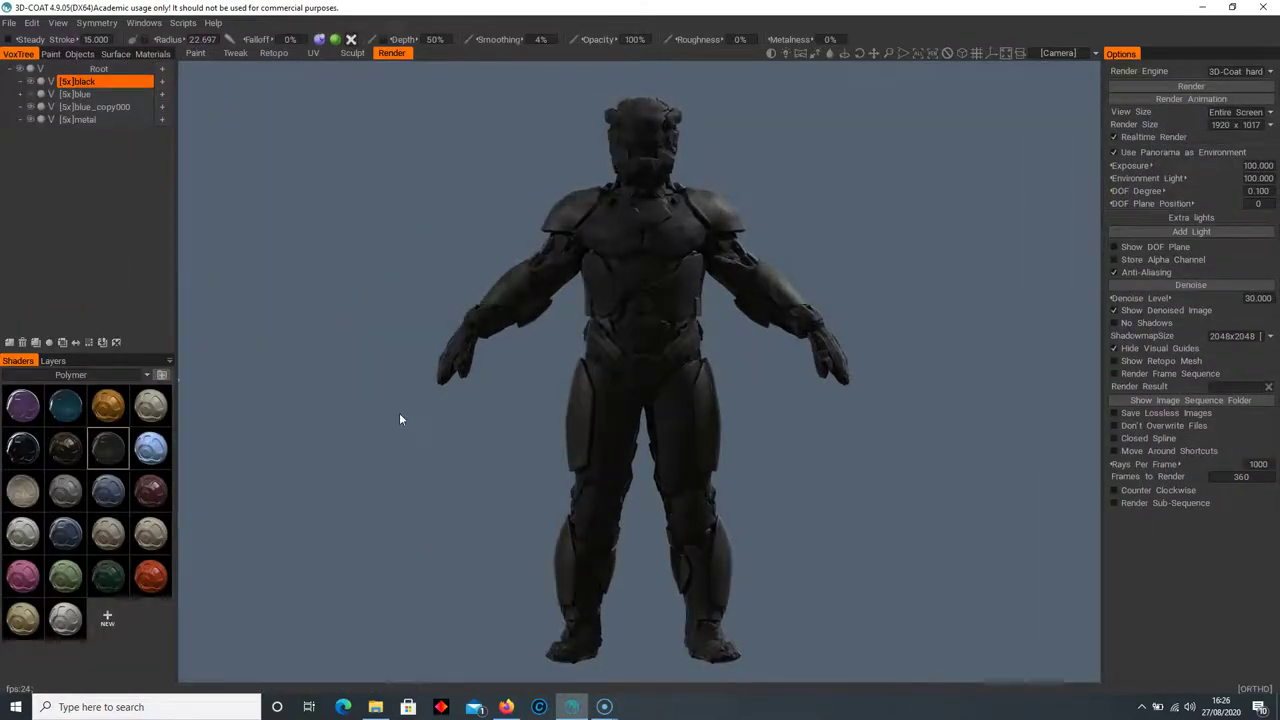
left_click_drag(494, 449, 506, 451)
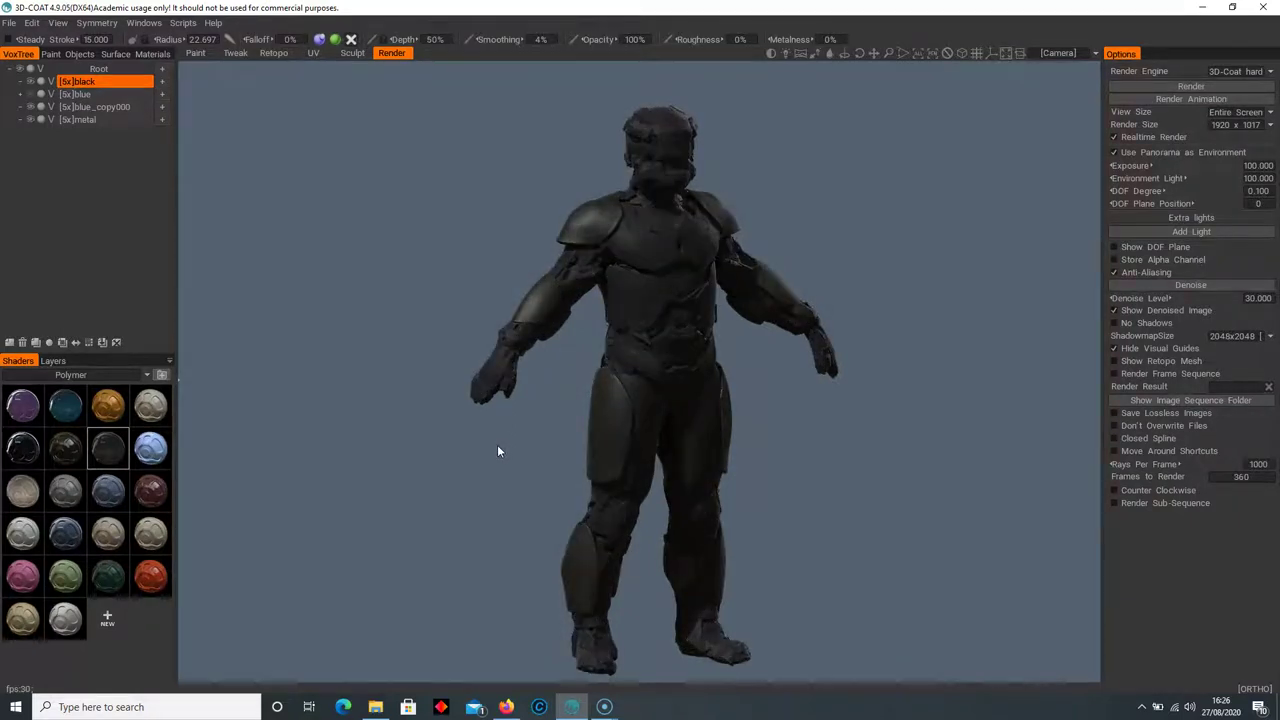
mouse_move(199, 55)
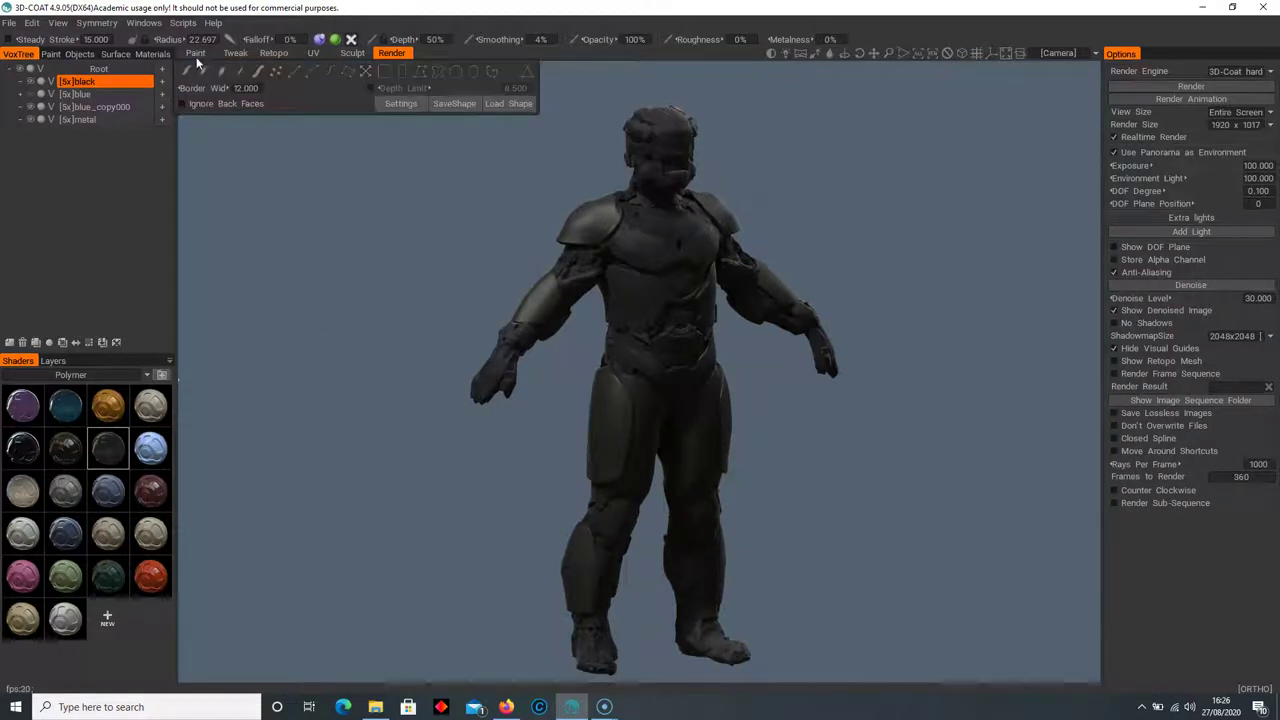
left_click(195, 53)
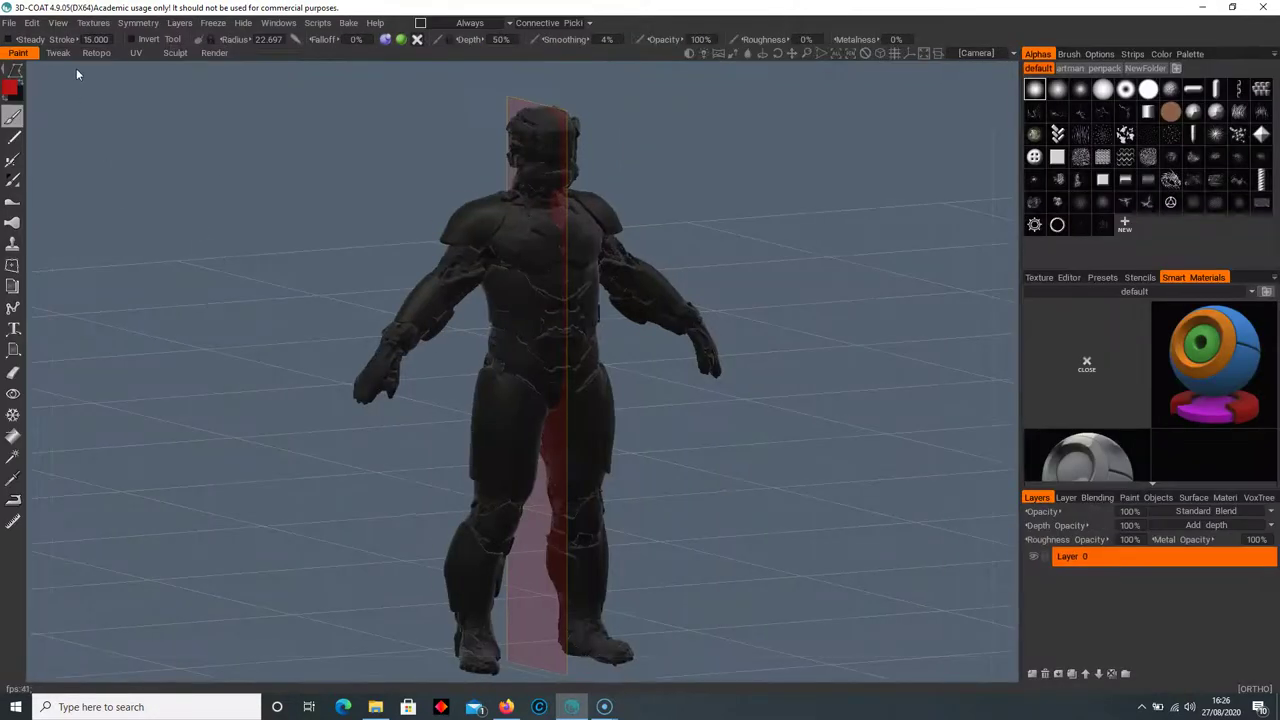
left_click(175, 52)
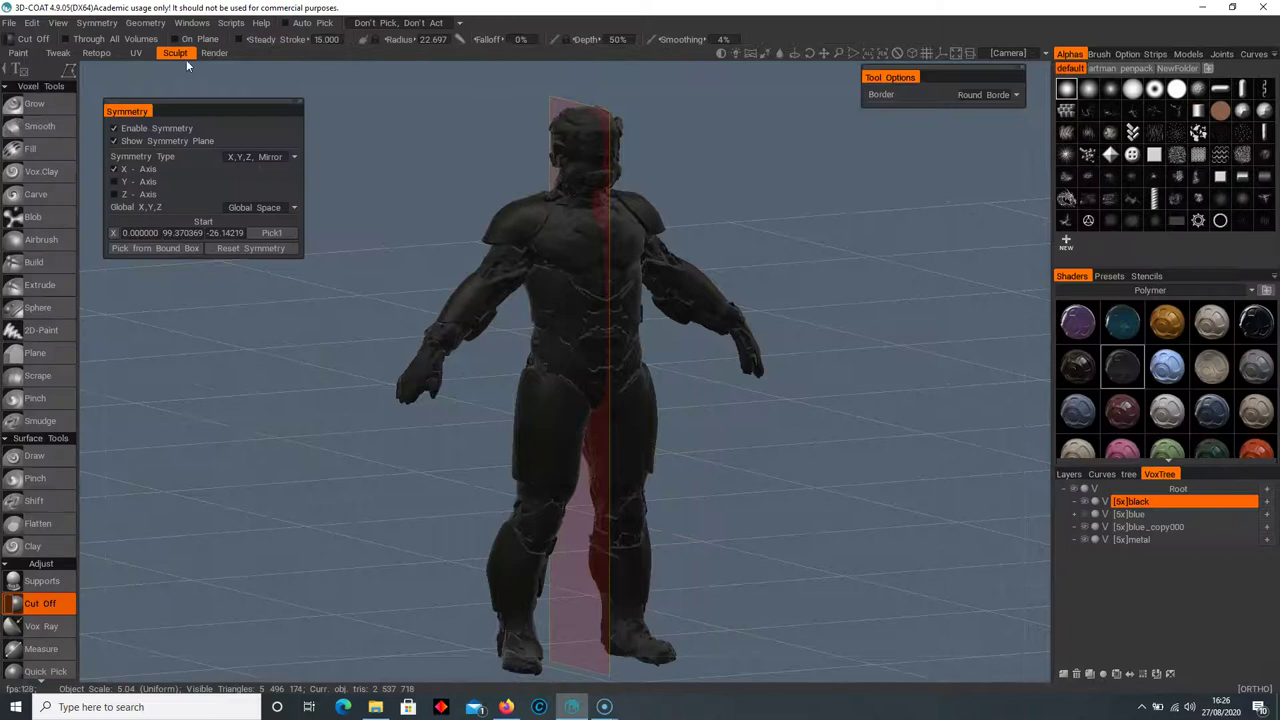
Switch to the Paint room and frame the whole armoured figure in the front view
left_click(16, 54)
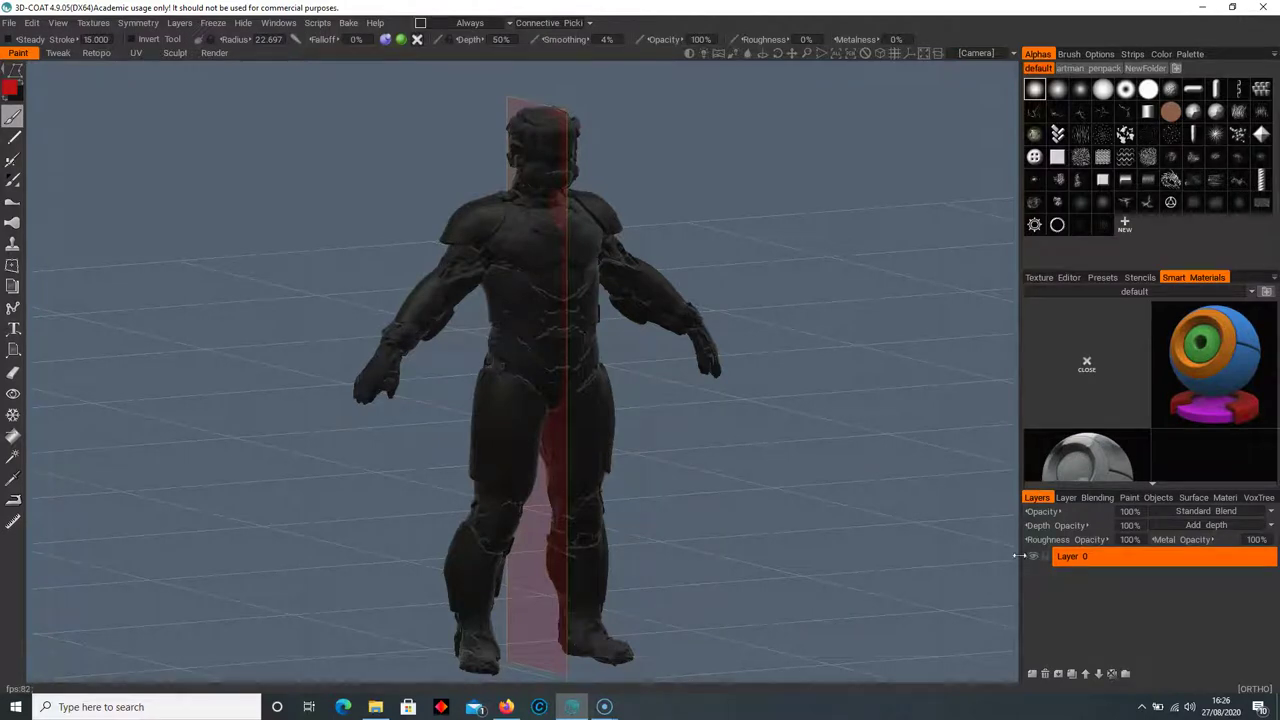
key("KP_2")
right_click_drag(792, 328, 774, 260)
middle_click_drag(774, 260, 782, 339)
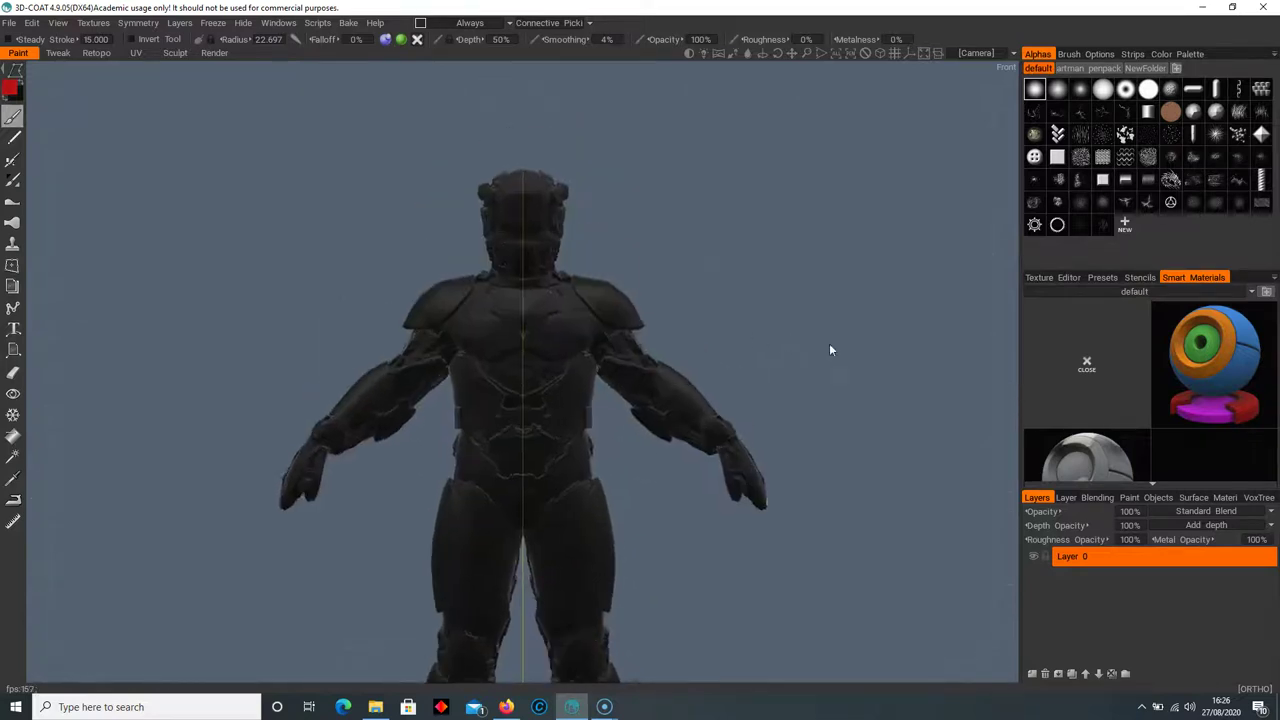
right_click_drag(782, 339, 863, 316)
middle_click_drag(863, 316, 846, 357)
right_click_drag(846, 357, 810, 304)
middle_click_drag(811, 306, 813, 292)
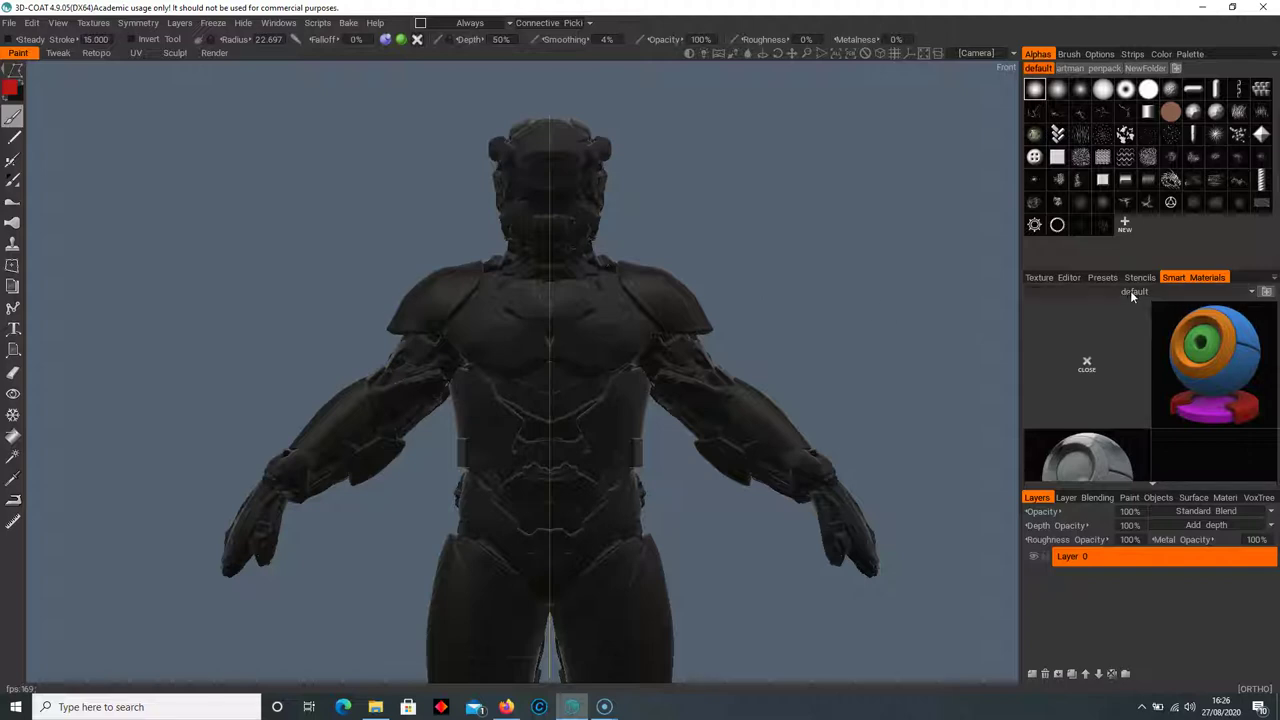
right_click_drag(919, 310, 722, 304)
mouse_move(722, 304)
middle_mouse_down()
mouse_move(708, 205)
mouse_move(694, 209)
mouse_move(689, 193)
middle_mouse_up()
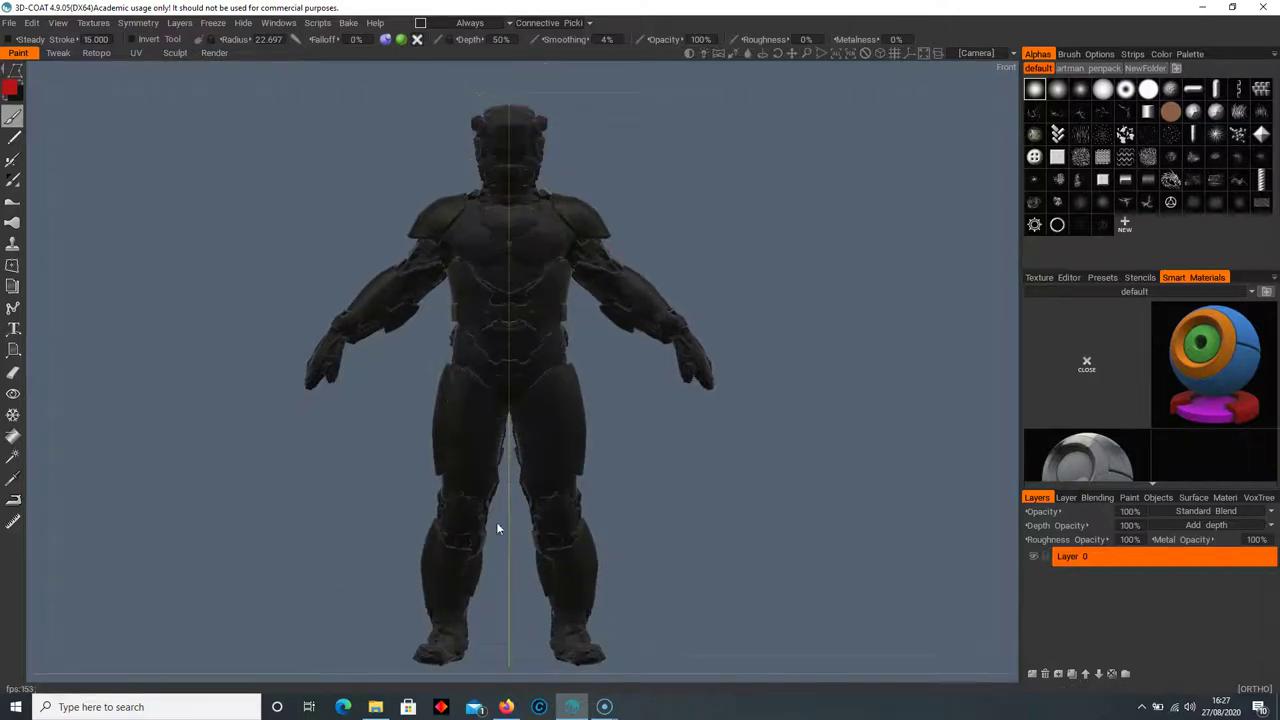
Check the symmetry settings for X-axis mirroring and close them, keeping the figure framed from the front
left_click(141, 24)
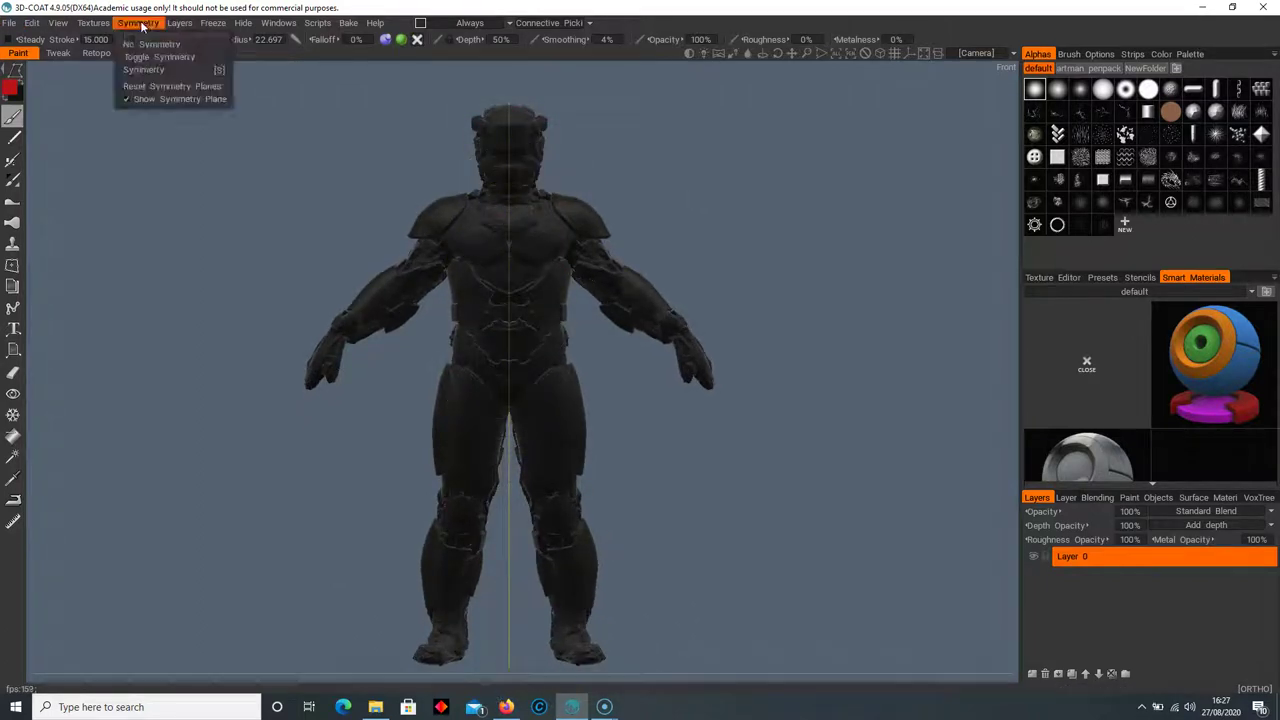
left_click(143, 70)
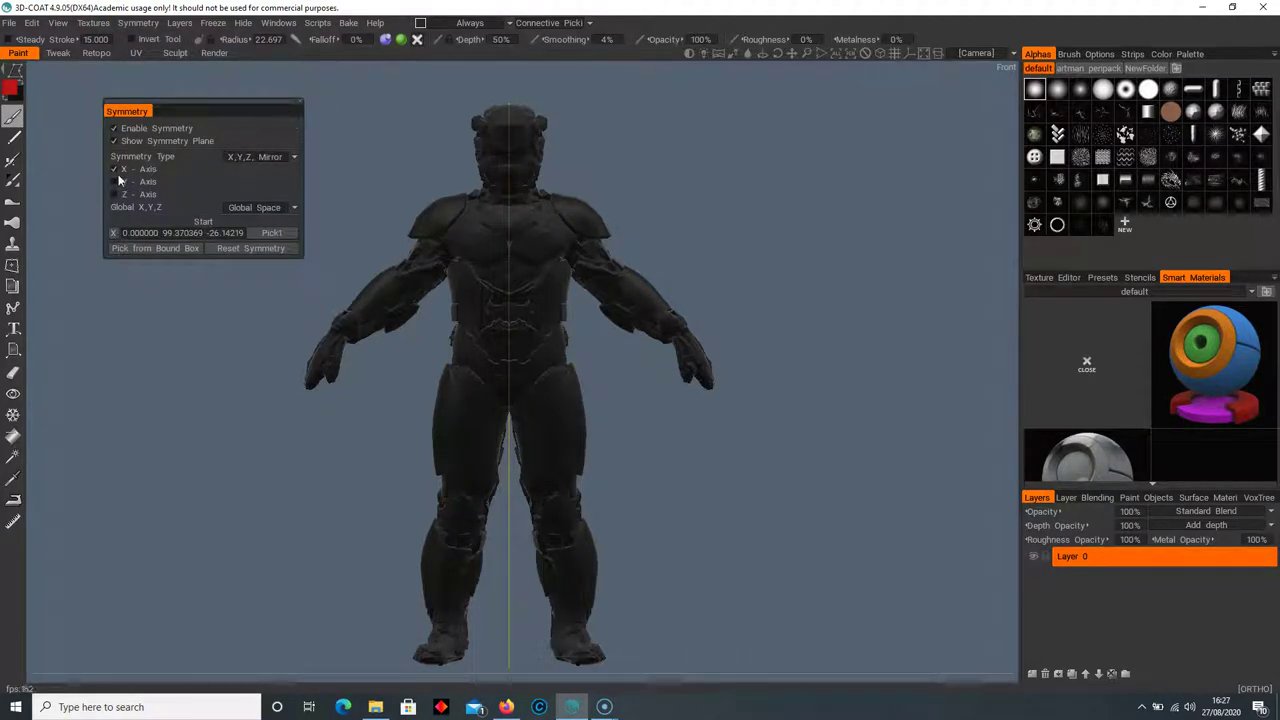
left_click(298, 101)
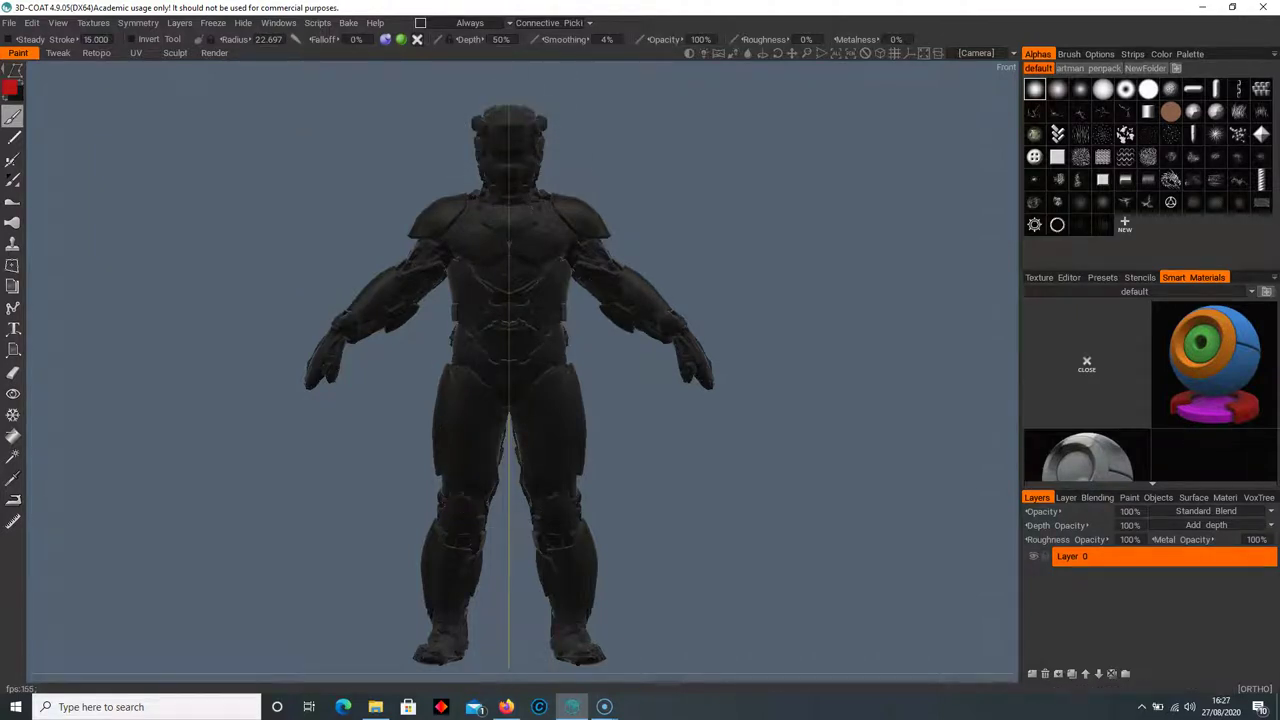
middle_click_drag(709, 298, 704, 301)
right_click_drag(712, 284, 716, 273)
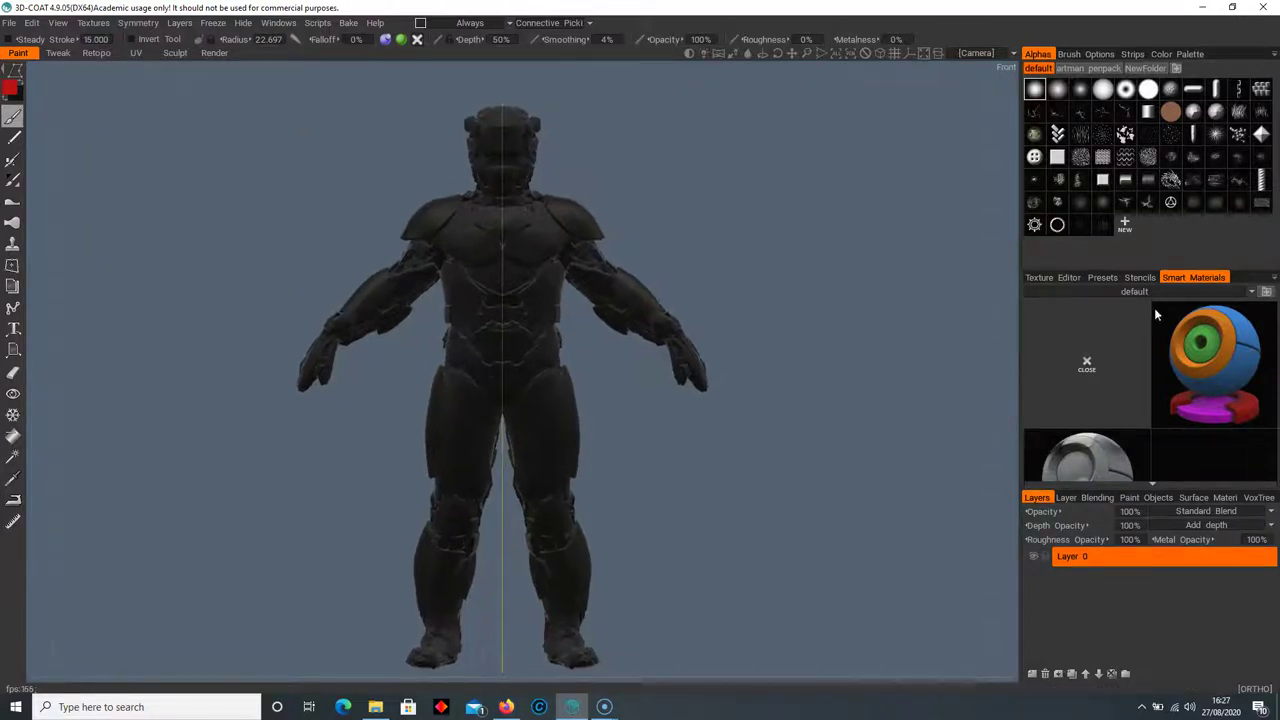
Create a new smart material and browse to the REF folder on the Desktop for its colour texture
scroll(1222, 408, "down", 5)
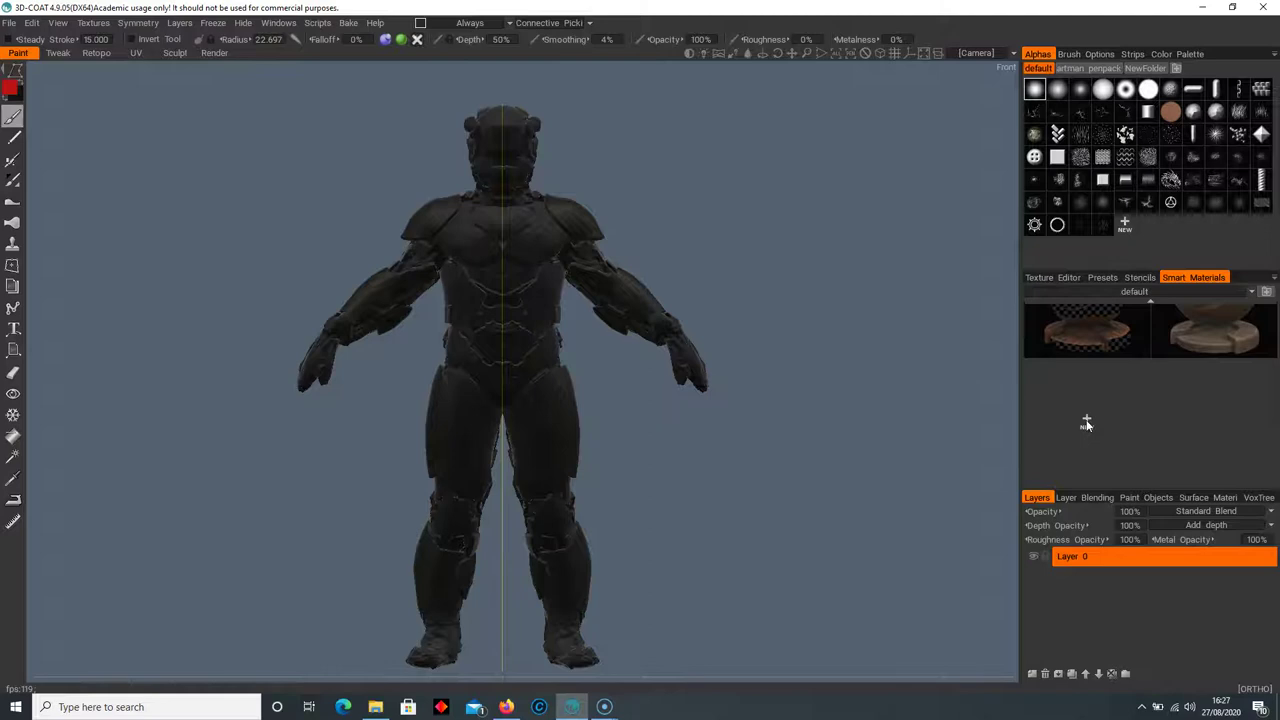
left_click(1086, 423)
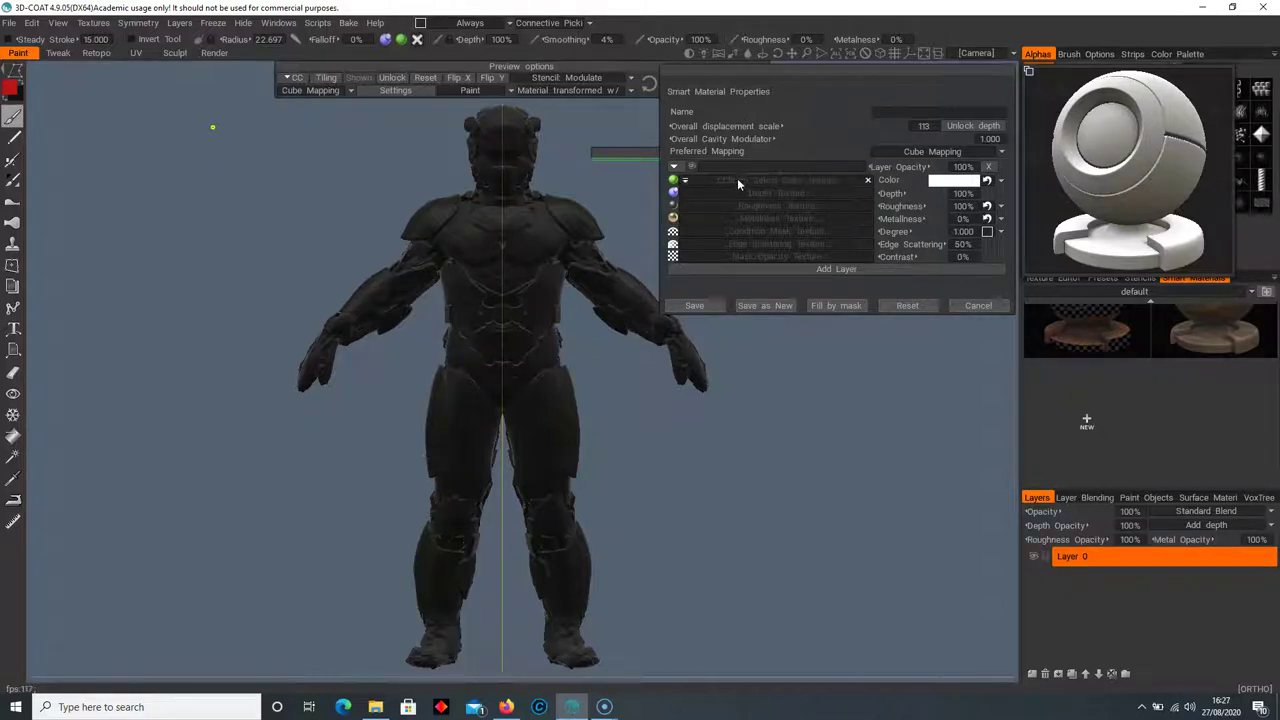
left_click(798, 182)
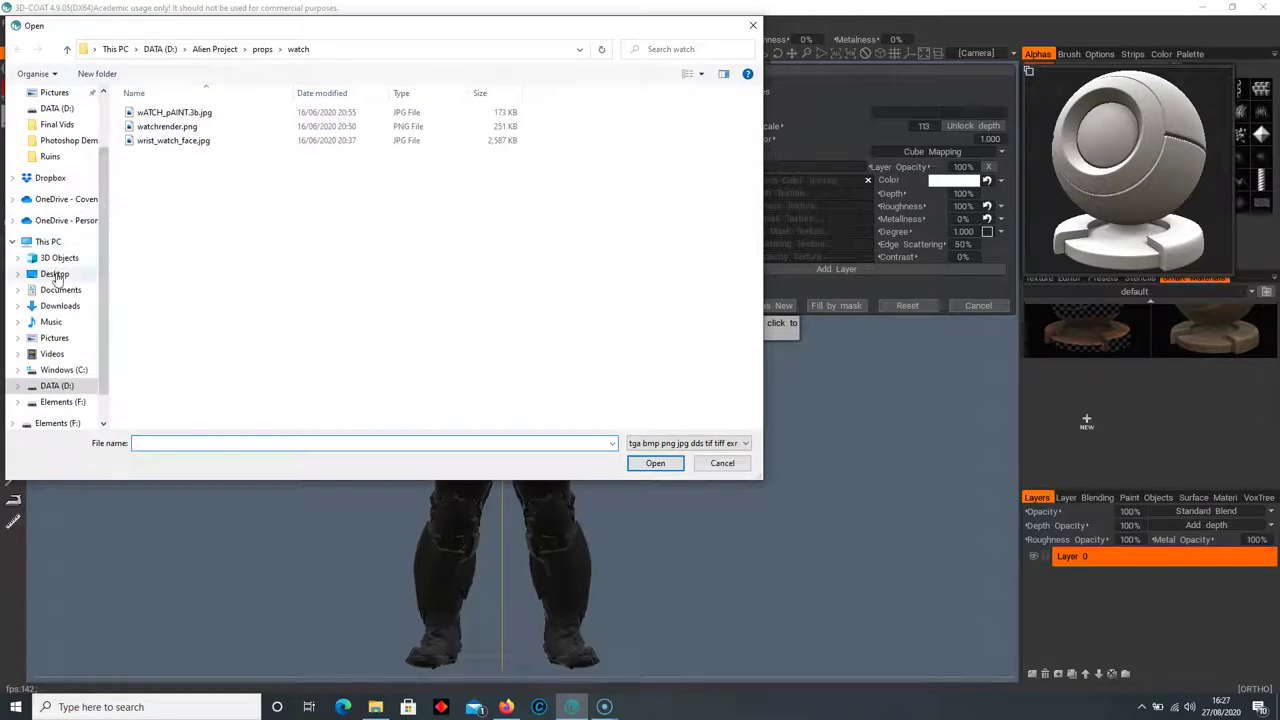
left_click(60, 273)
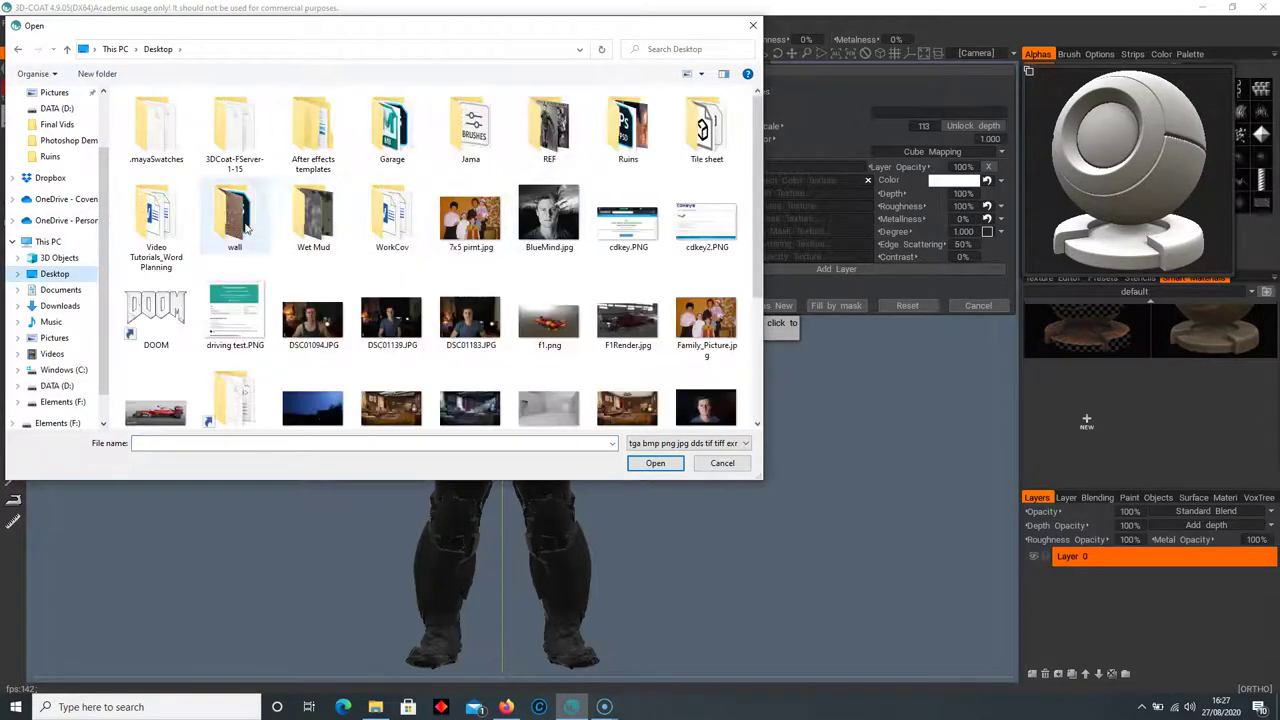
double_click(549, 130)
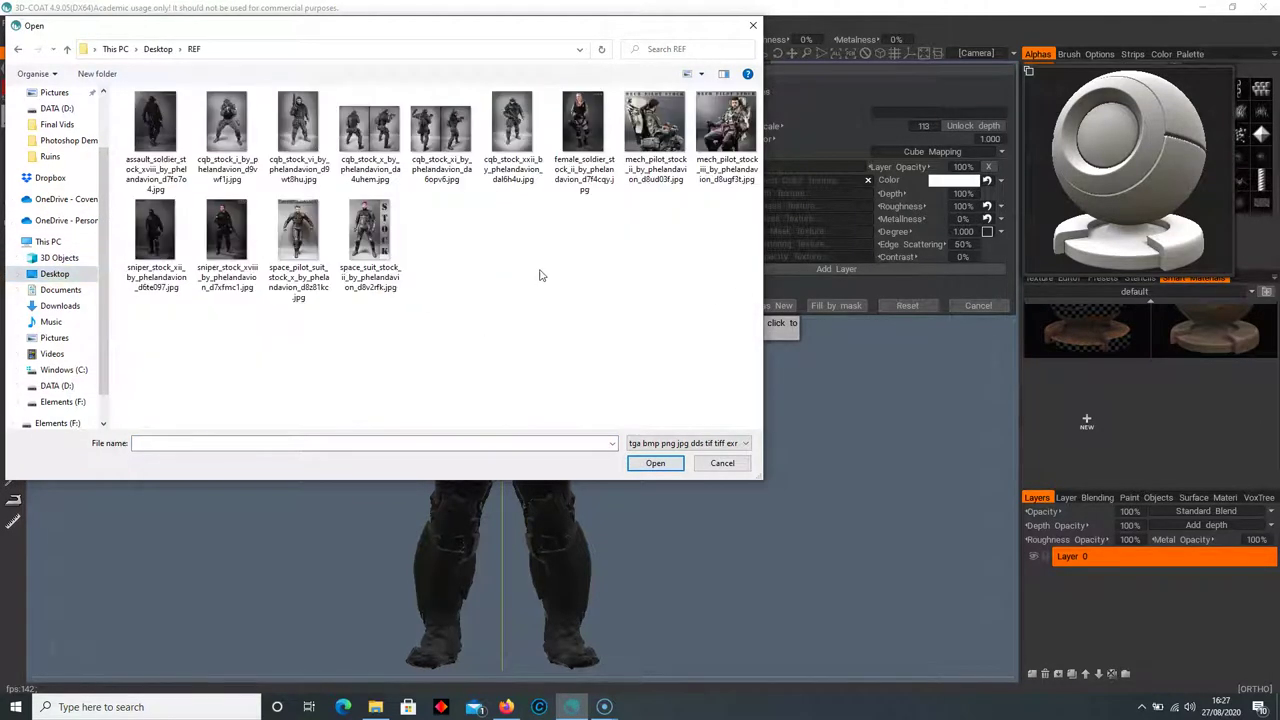
left_click_drag(489, 31, 506, 133)
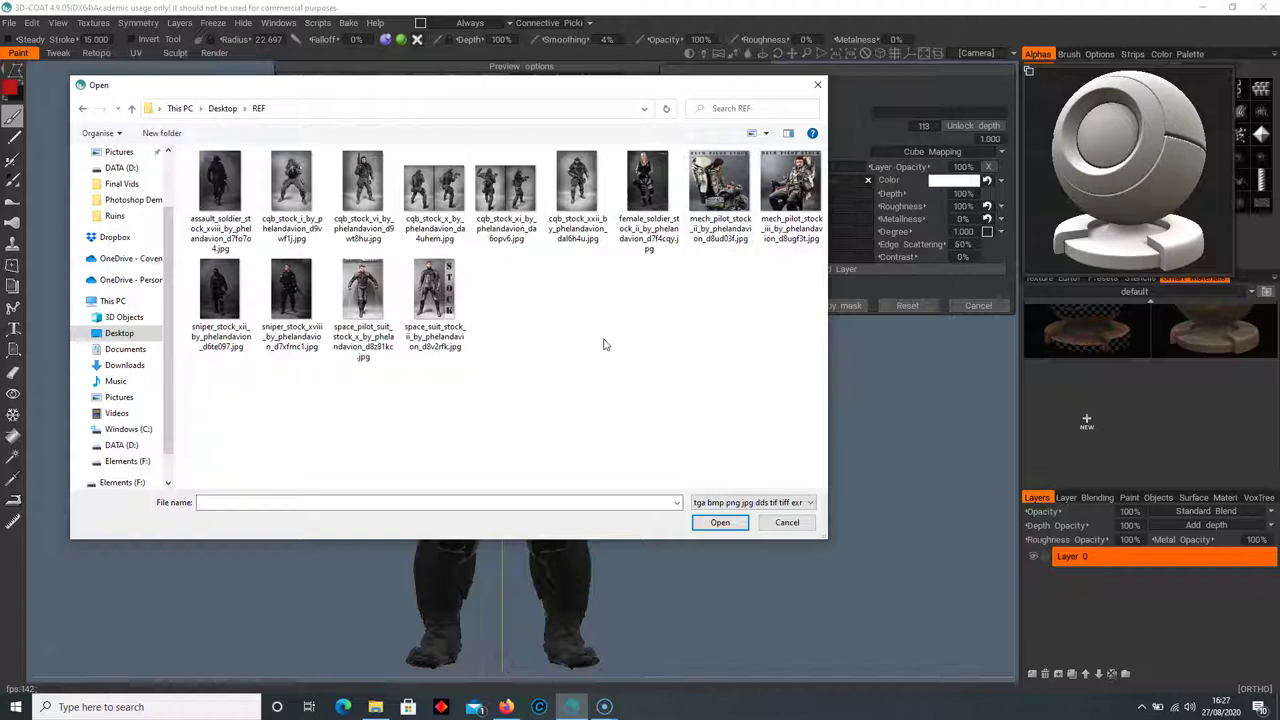
Load the space_pilot_suit_stock_x JPG from the enlarged thumbnails as the material's colour texture and save the smart material
scroll(603, 342, "up", 2, "ctrl")
scroll(602, 343, "up", 1, "ctrl")
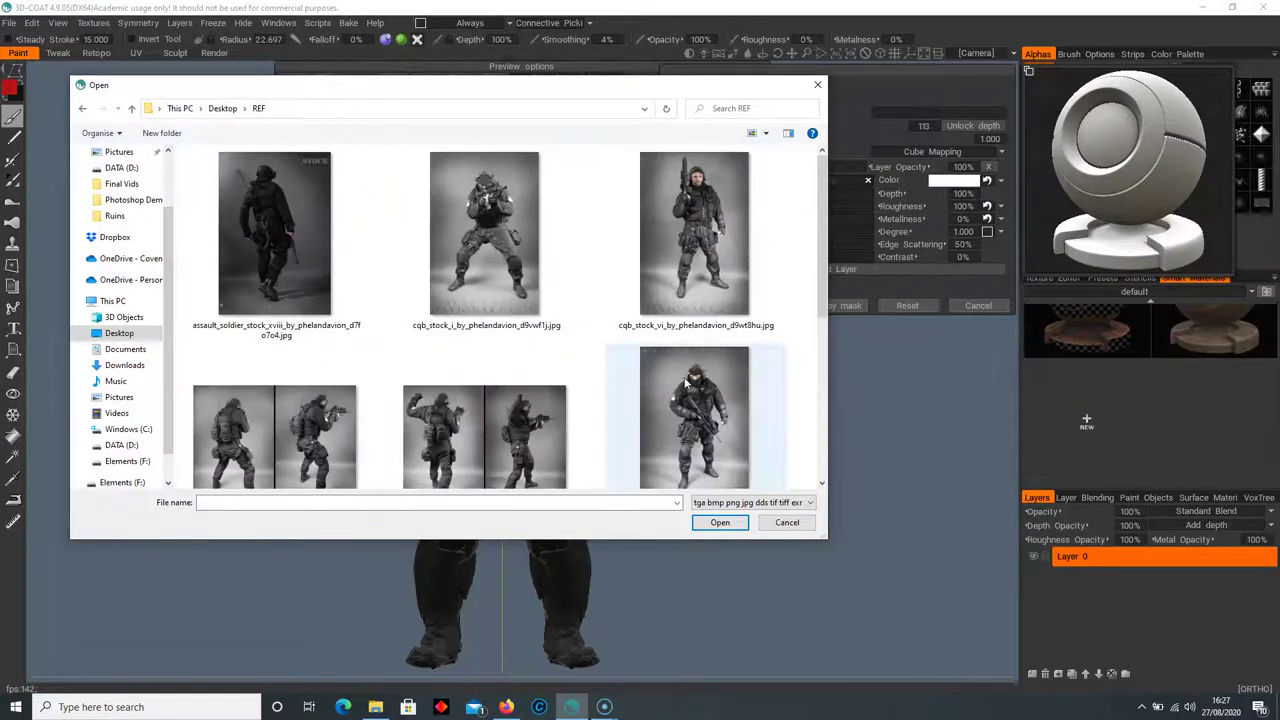
left_click_drag(825, 213, 805, 311)
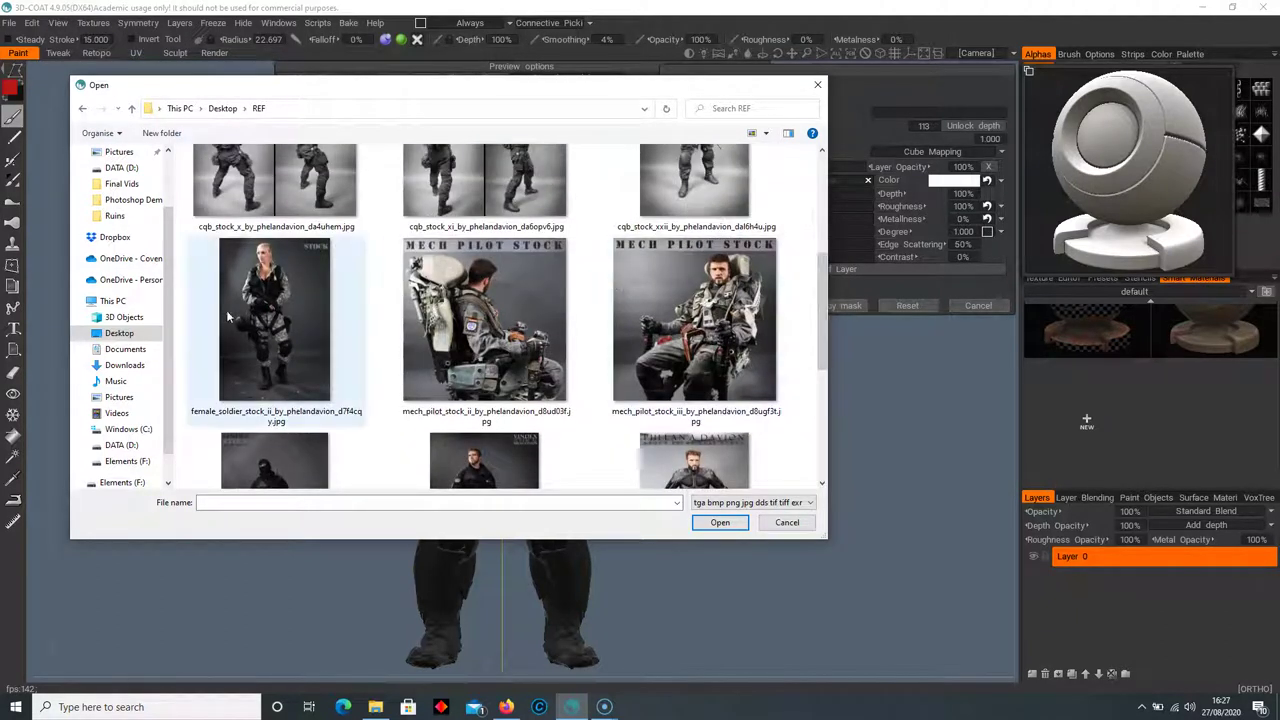
left_click(727, 314)
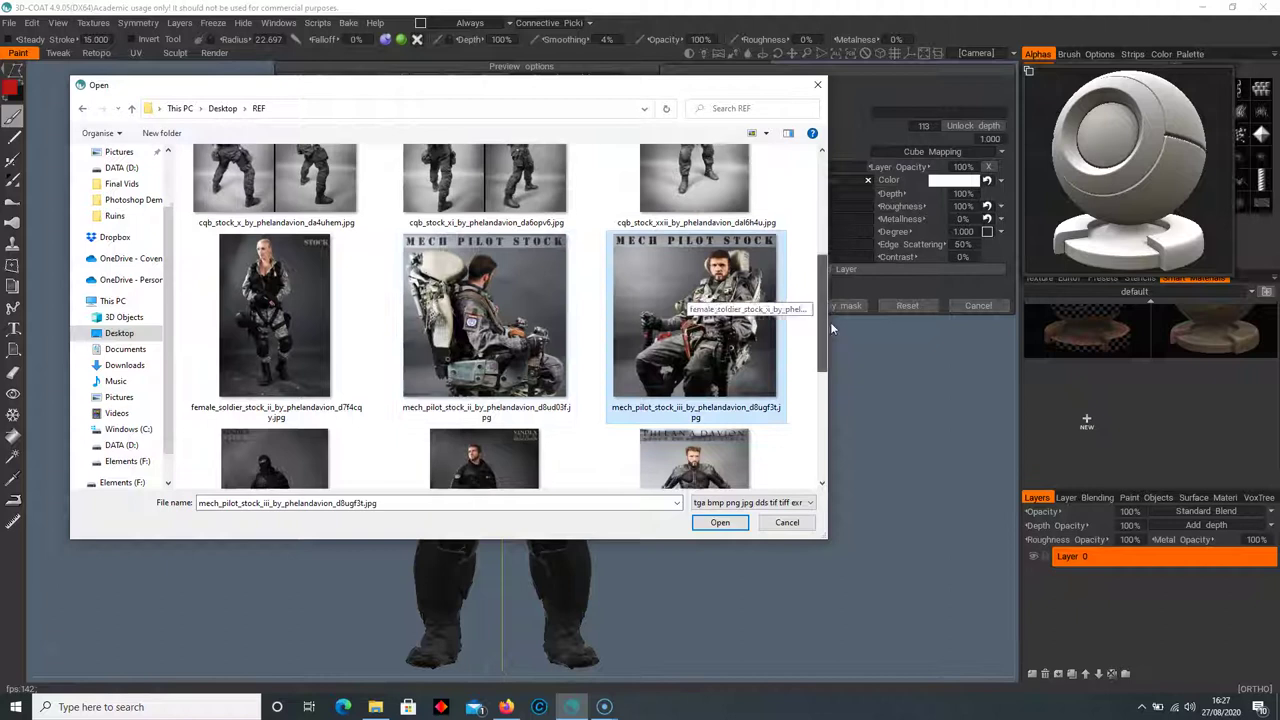
scroll(740, 320, "down", 3)
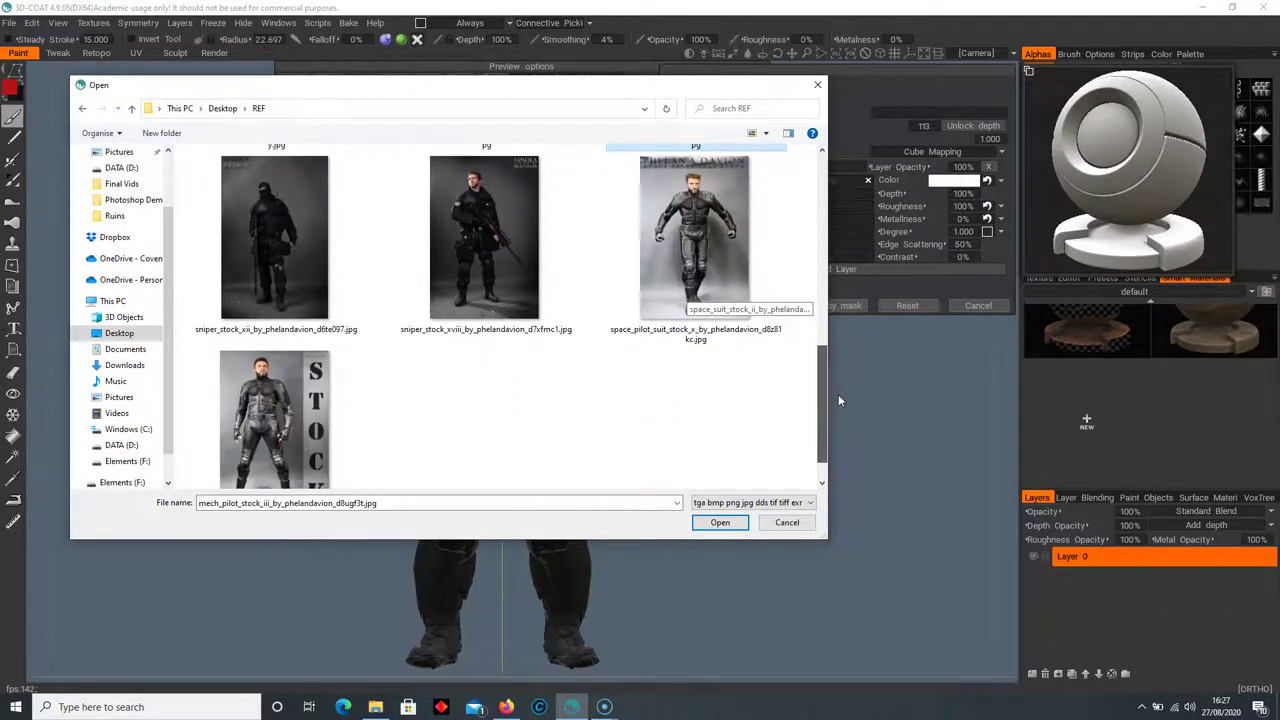
double_click(687, 244)
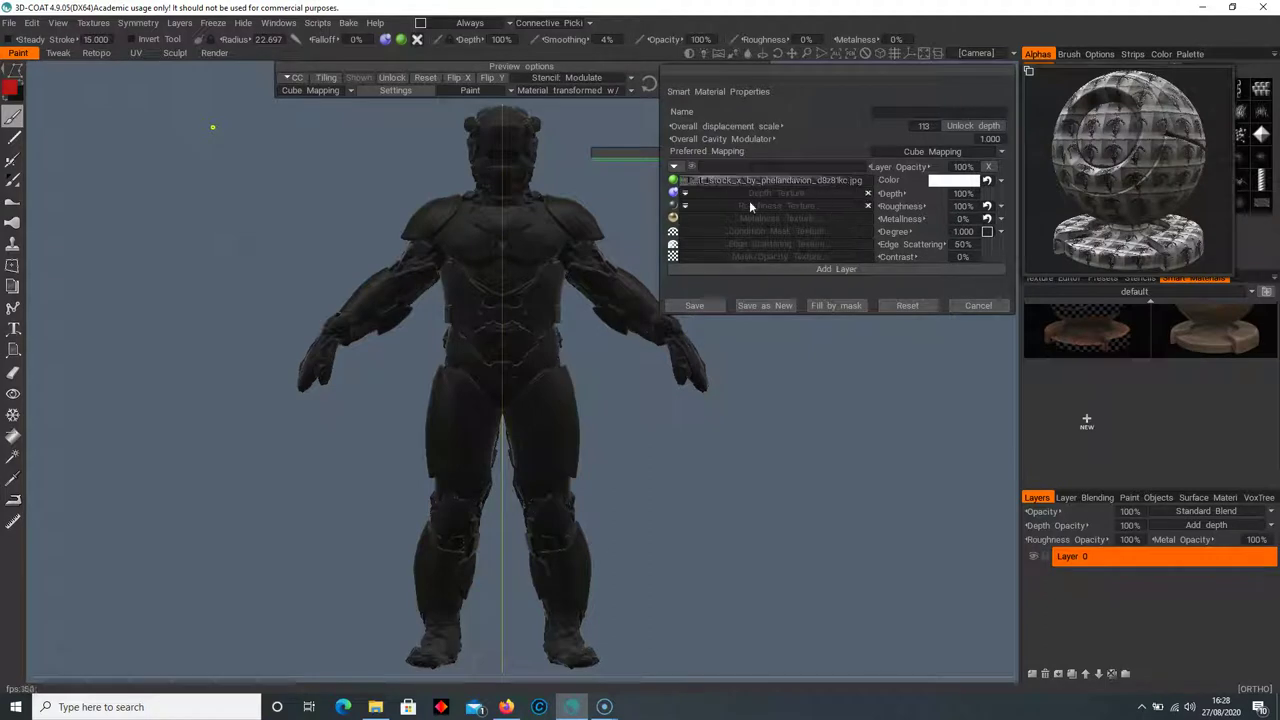
left_click(707, 304)
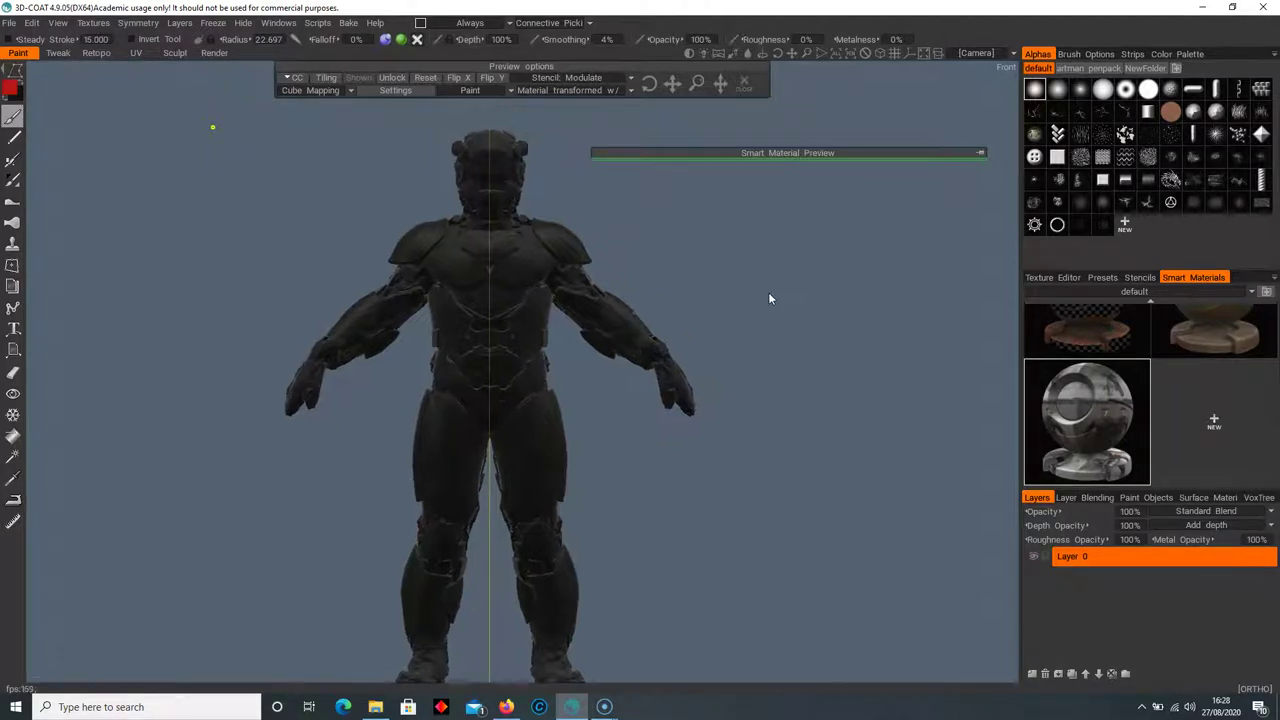
Expand the Smart Material Preview over the figure to inspect the material, and collapse it off to the side
left_click_drag(854, 153, 700, 157)
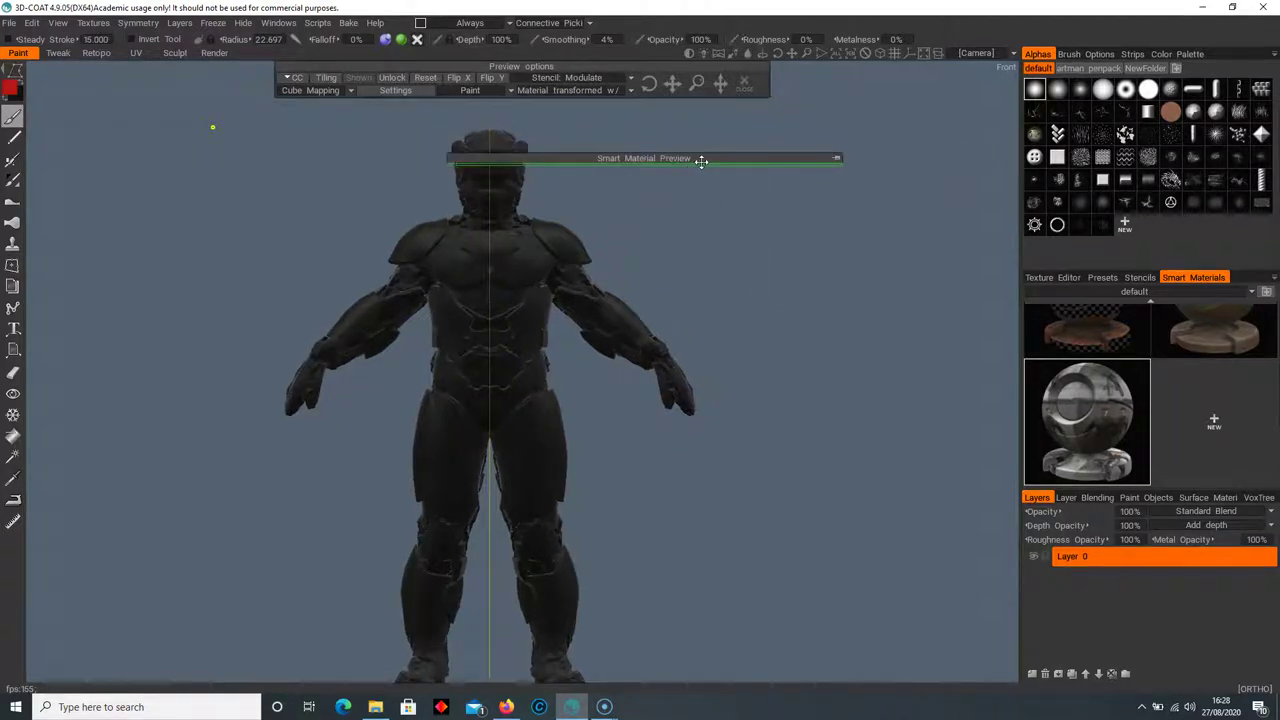
left_click(837, 155)
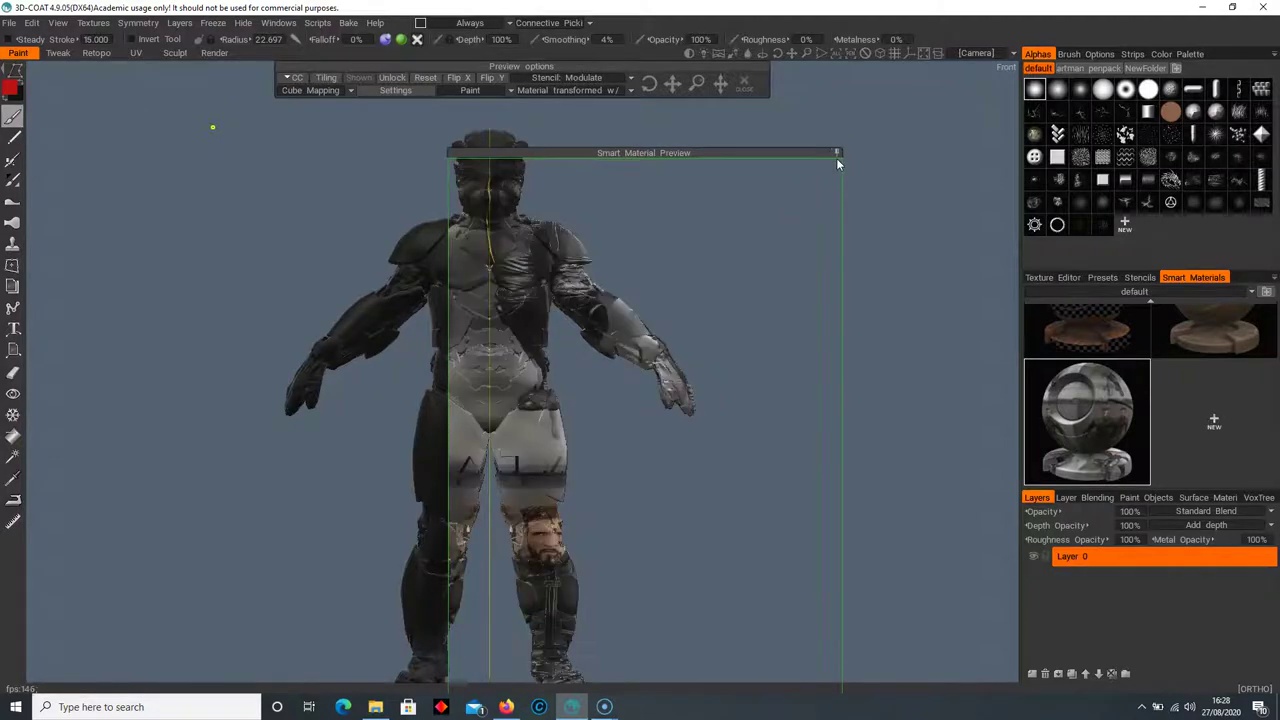
left_click_drag(731, 153, 653, 114)
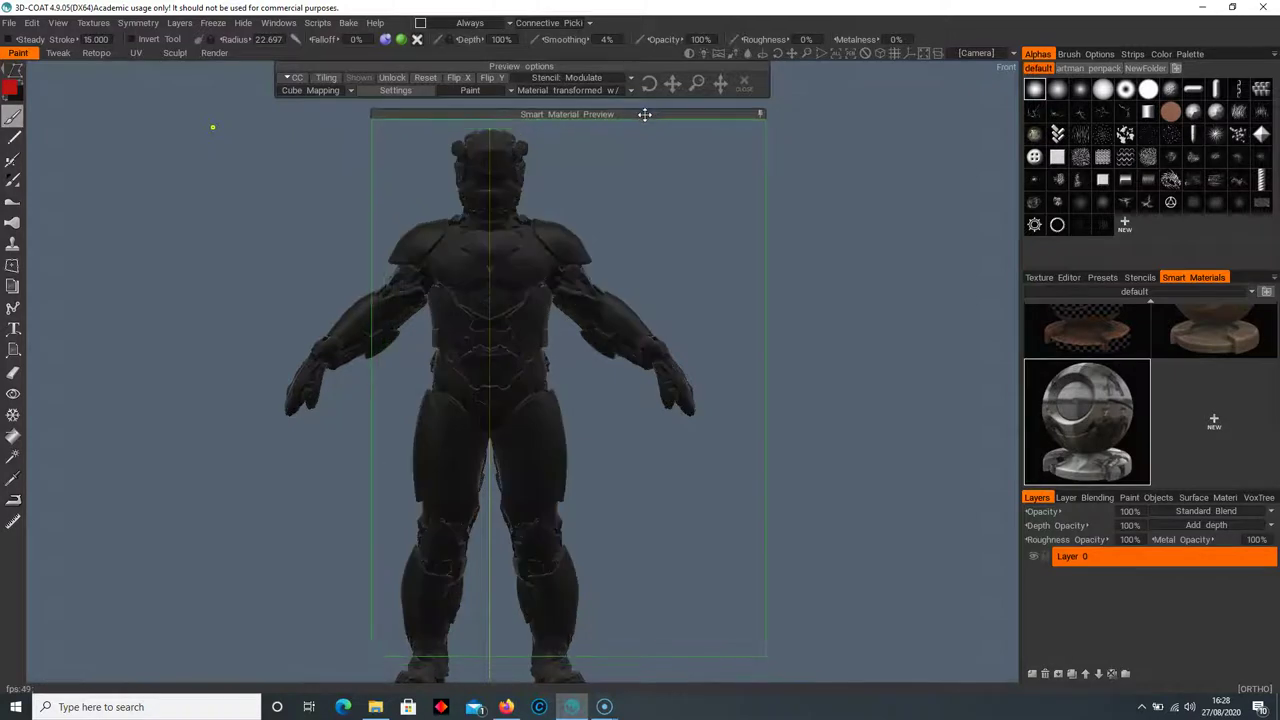
left_click(758, 119)
left_click_drag(450, 114, 643, 122)
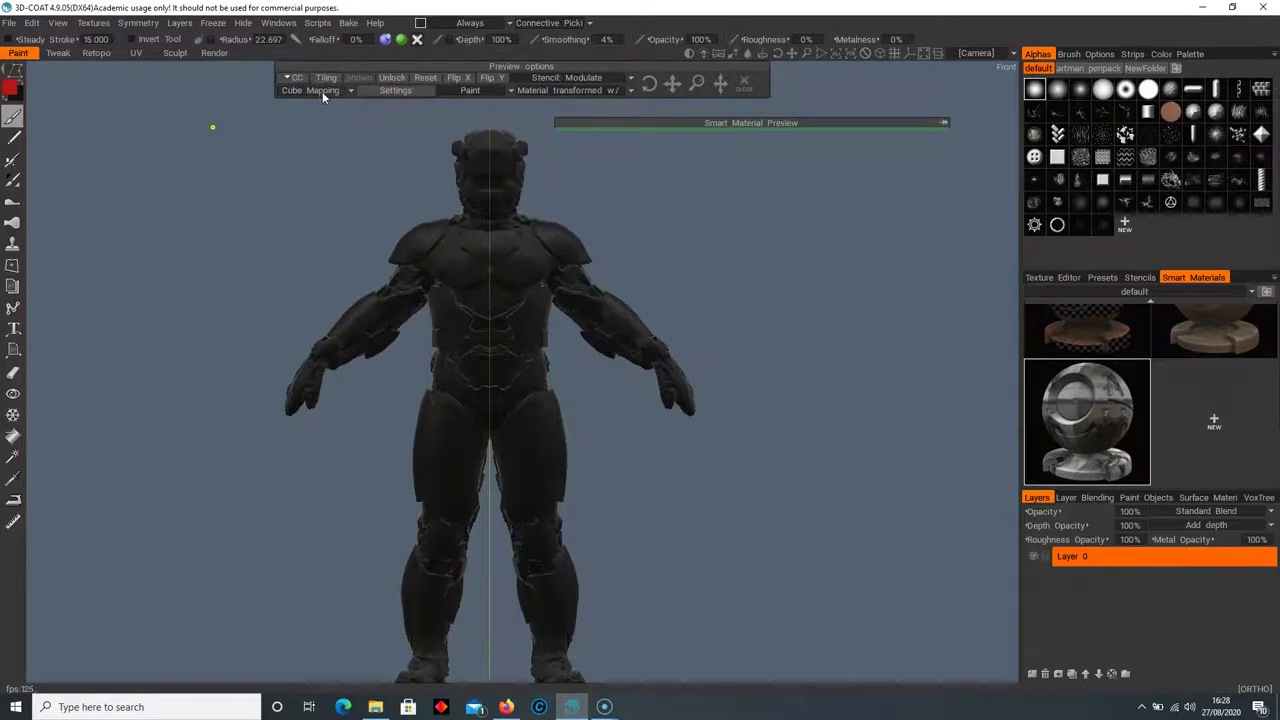
Set the material's mapping to From Camera and move the photo overlay onto the figure's torso
left_click(338, 92)
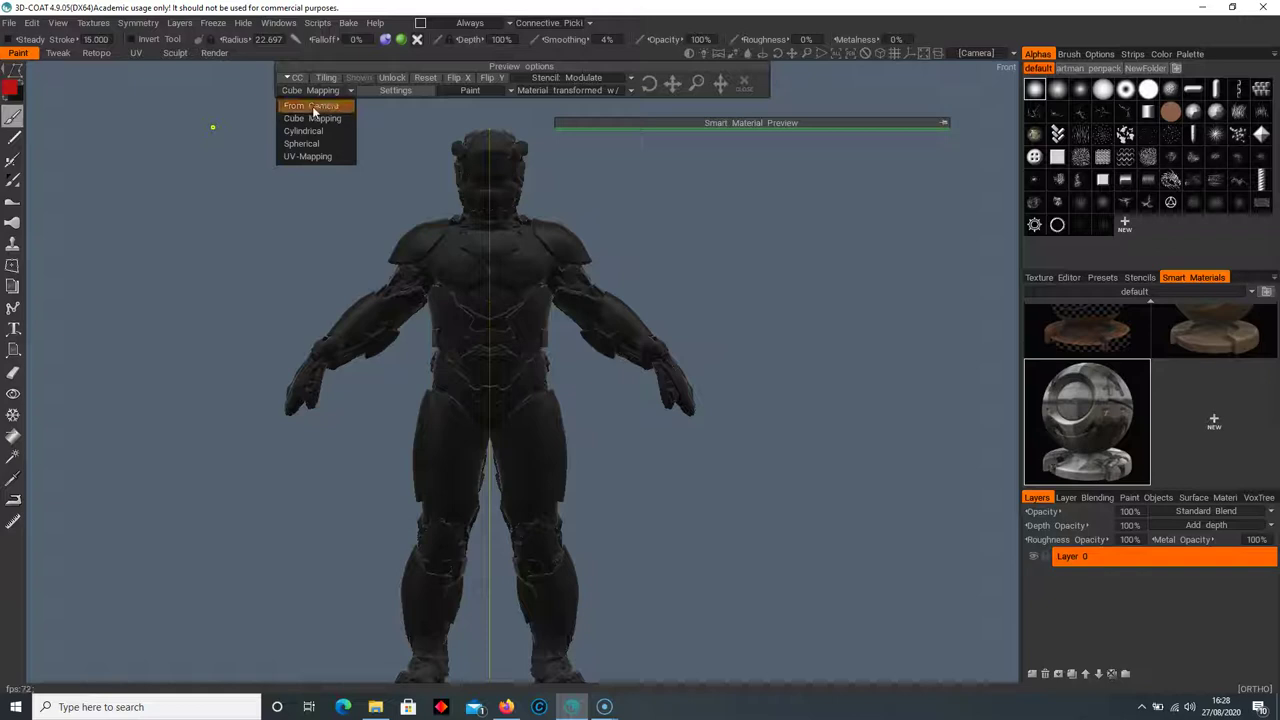
left_click(312, 106)
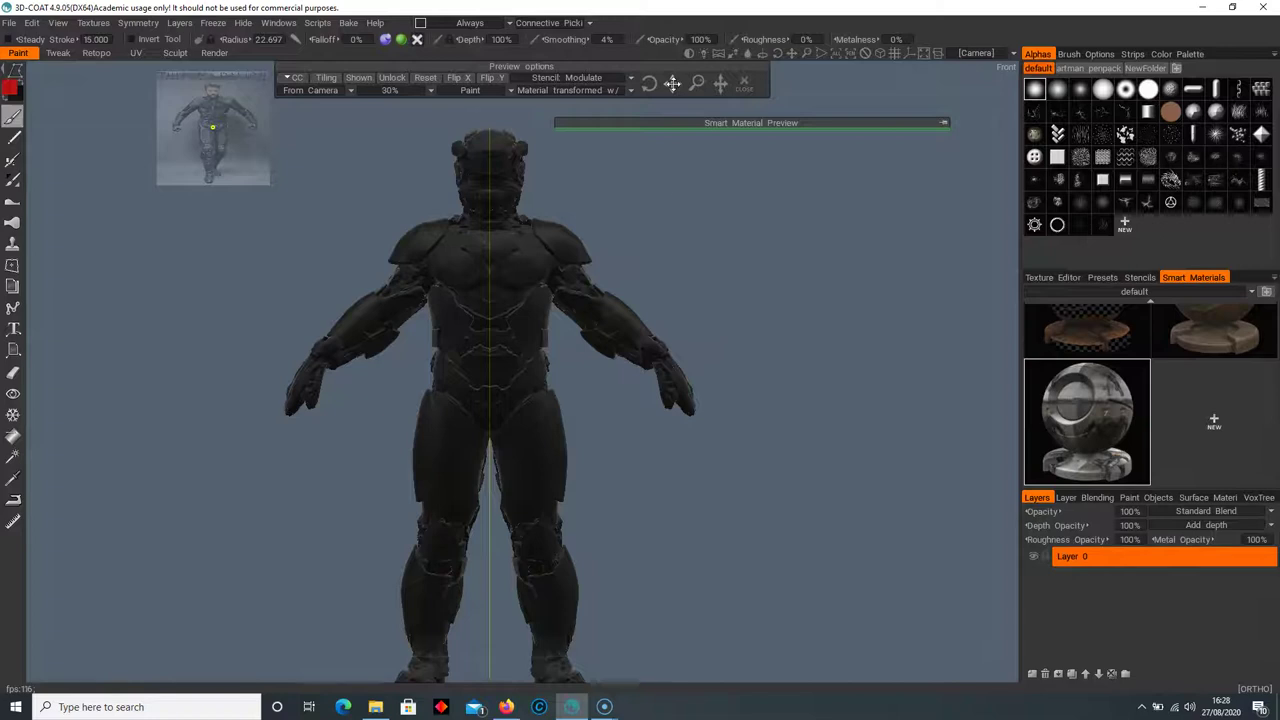
mouse_move(672, 82)
left_mouse_down()
mouse_move(726, 166)
mouse_move(926, 234)
mouse_move(706, 73)
mouse_move(849, 125)
mouse_move(670, 92)
left_mouse_up()
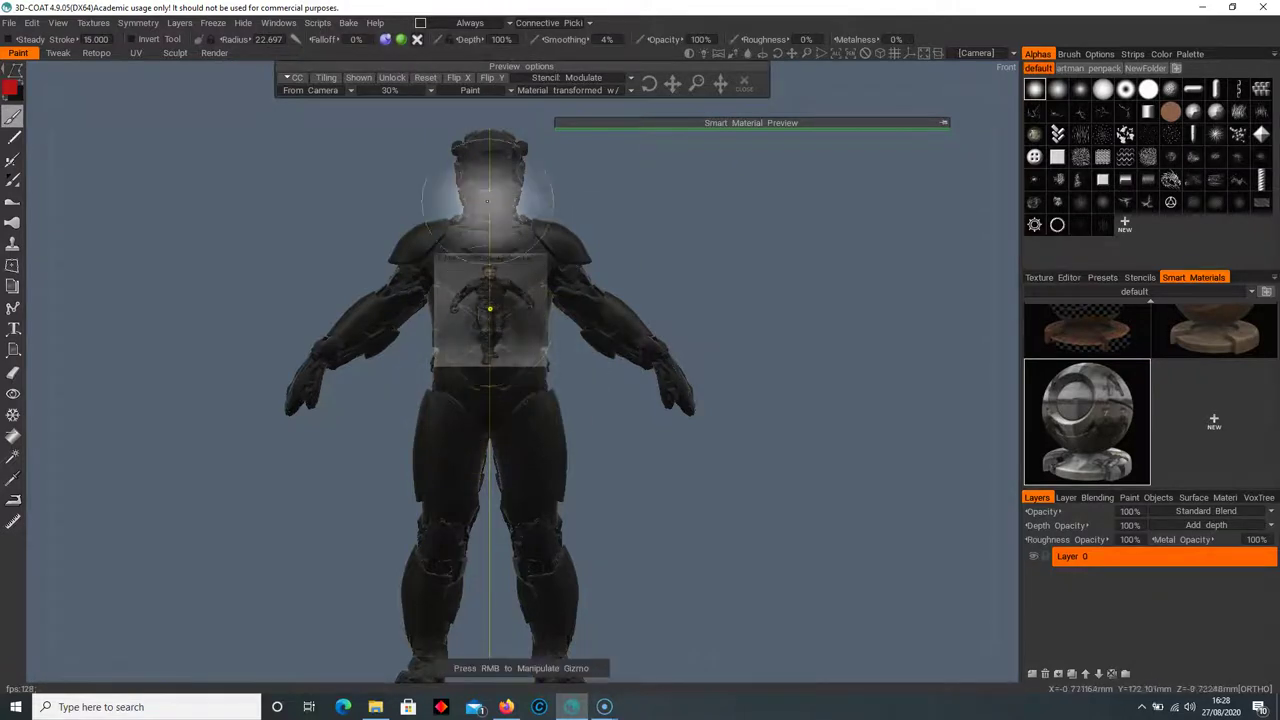
Reset the photo overlay's placement, and scale and position it so the pilot's head and torso match the figure
left_click(425, 78)
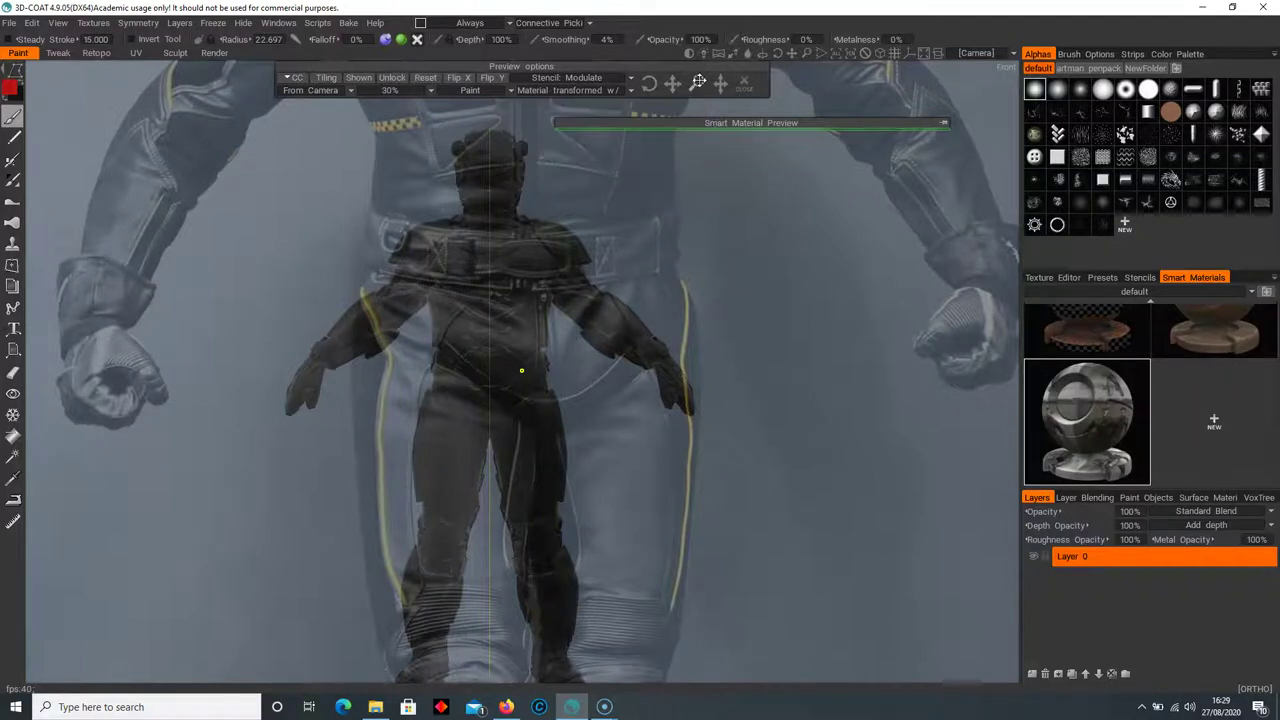
left_click_drag(700, 81, 671, 84)
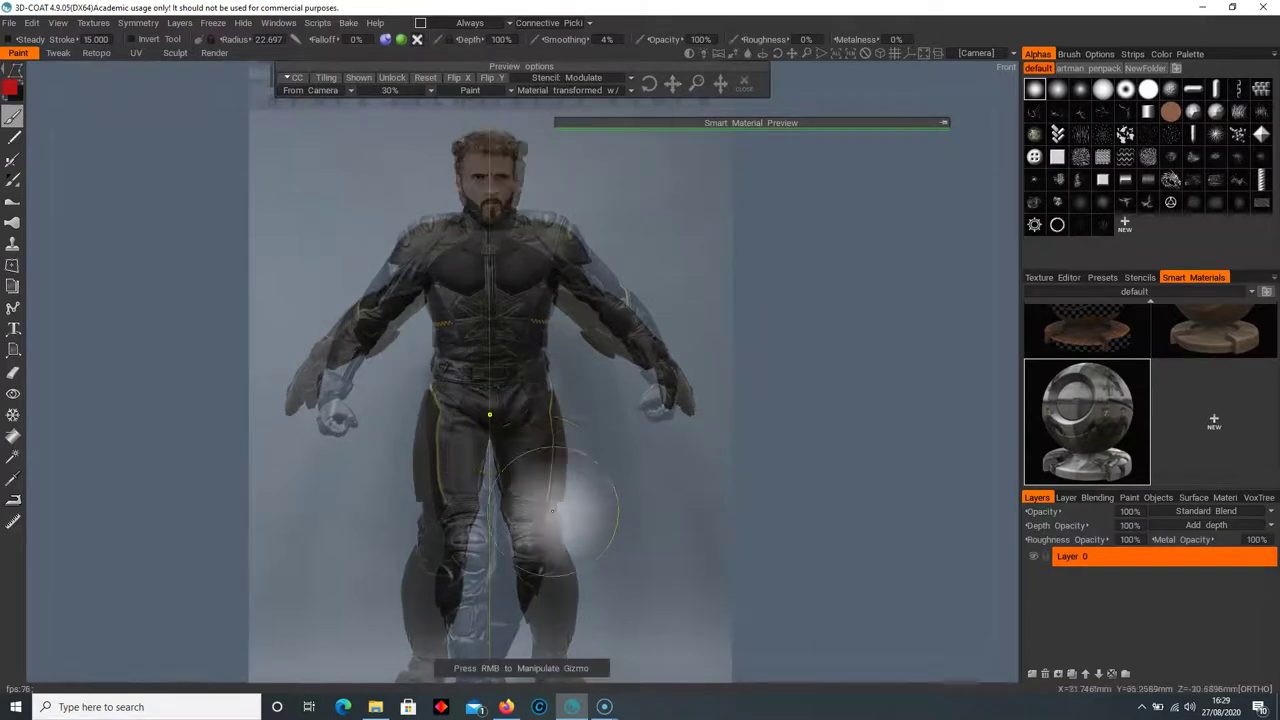
scroll(722, 356, "up", 5)
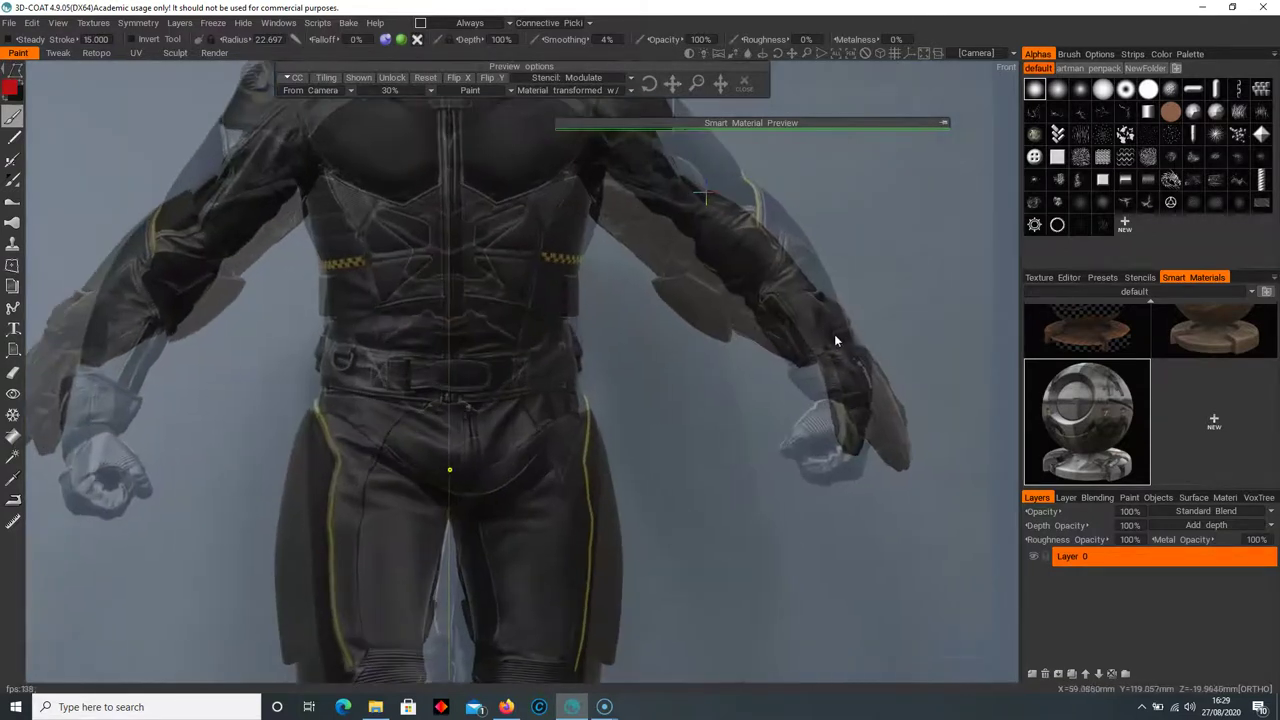
Move the photo overlay and line up the armoured figure beneath it so the pilot's torso and belt match the figure's
middle_click_drag(700, 339, 748, 369)
left_click_drag(696, 84, 673, 84)
middle_click_drag(609, 317, 621, 422)
left_click_drag(673, 84, 674, 84)
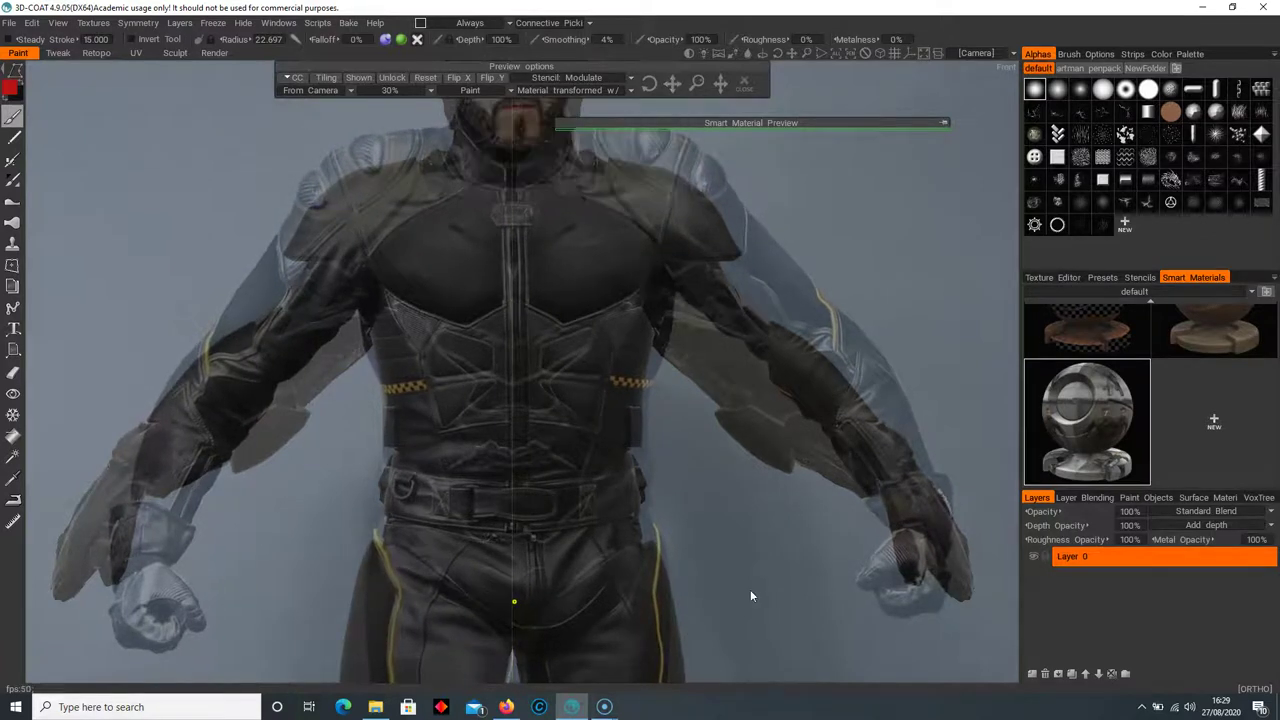
middle_click_drag(727, 418, 729, 438)
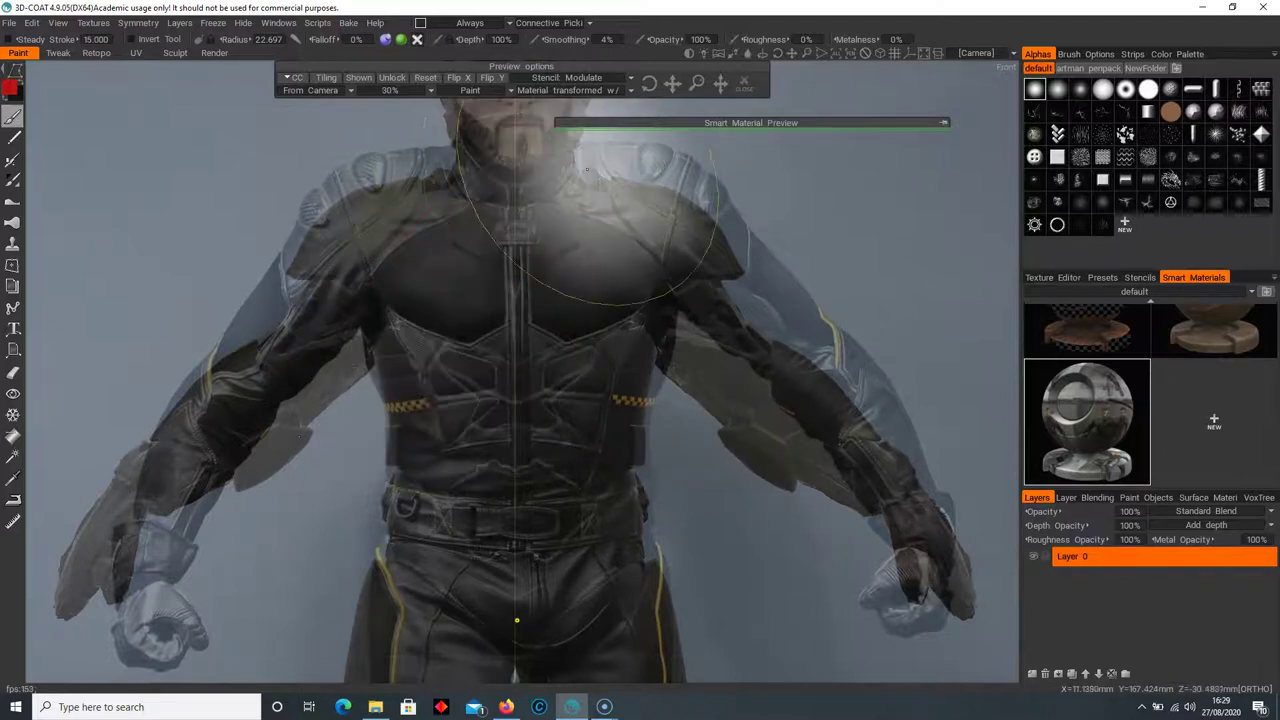
Reduce the brush radius to 3.707 and lower the photo overlay's preview opacity to 5%
scroll(605, 270, "down", 10)
mouse_move(604, 282)
middle_mouse_down()
mouse_move(595, 377)
mouse_move(625, 346)
middle_mouse_up()
left_click(400, 91)
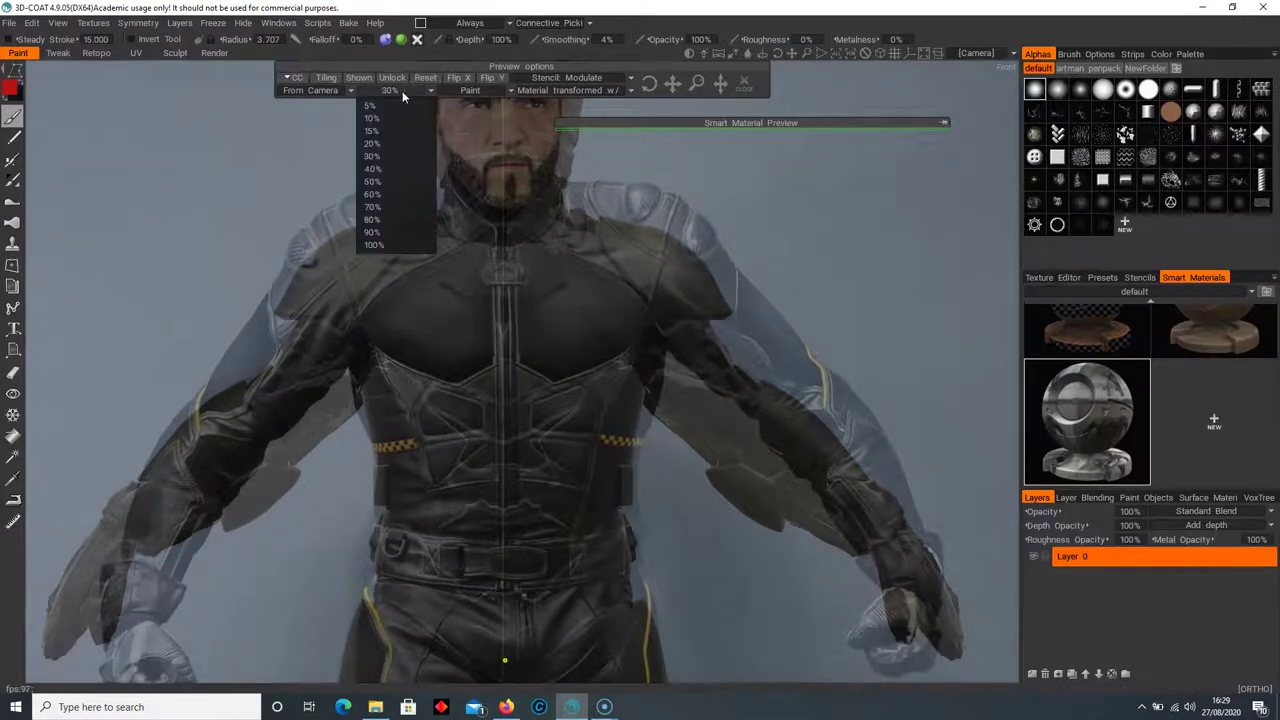
left_click(371, 119)
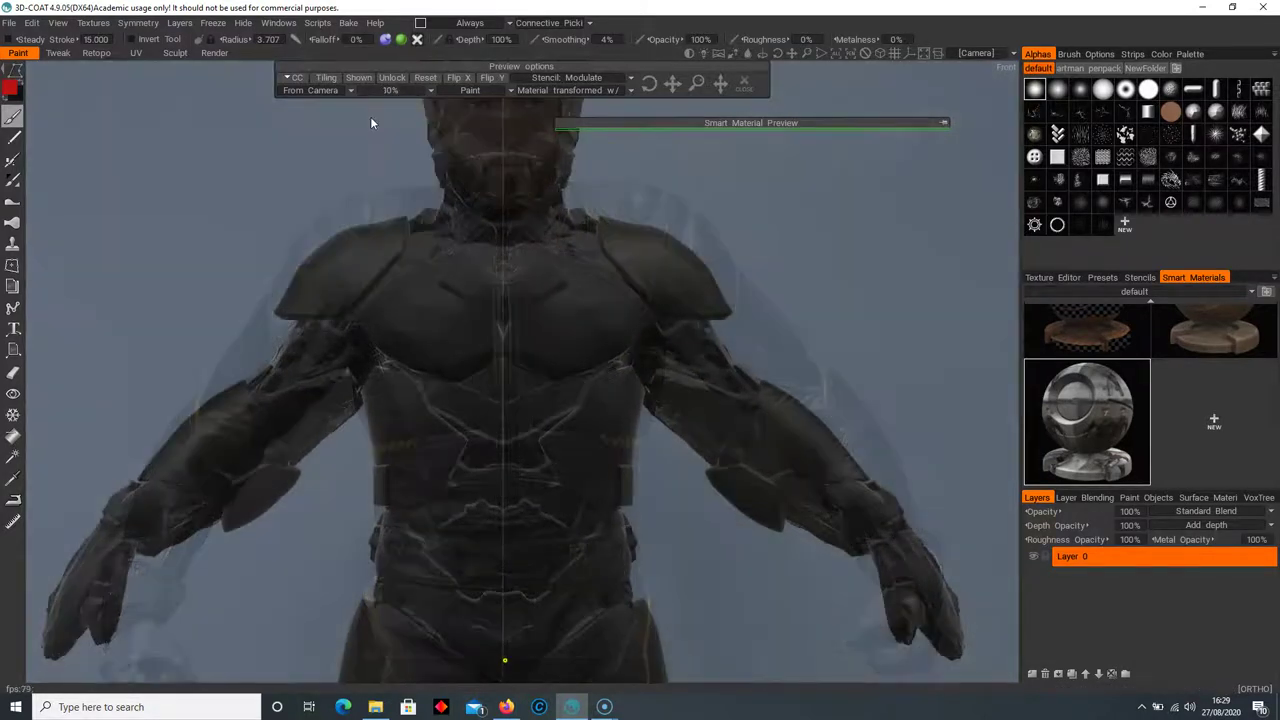
left_click(386, 90)
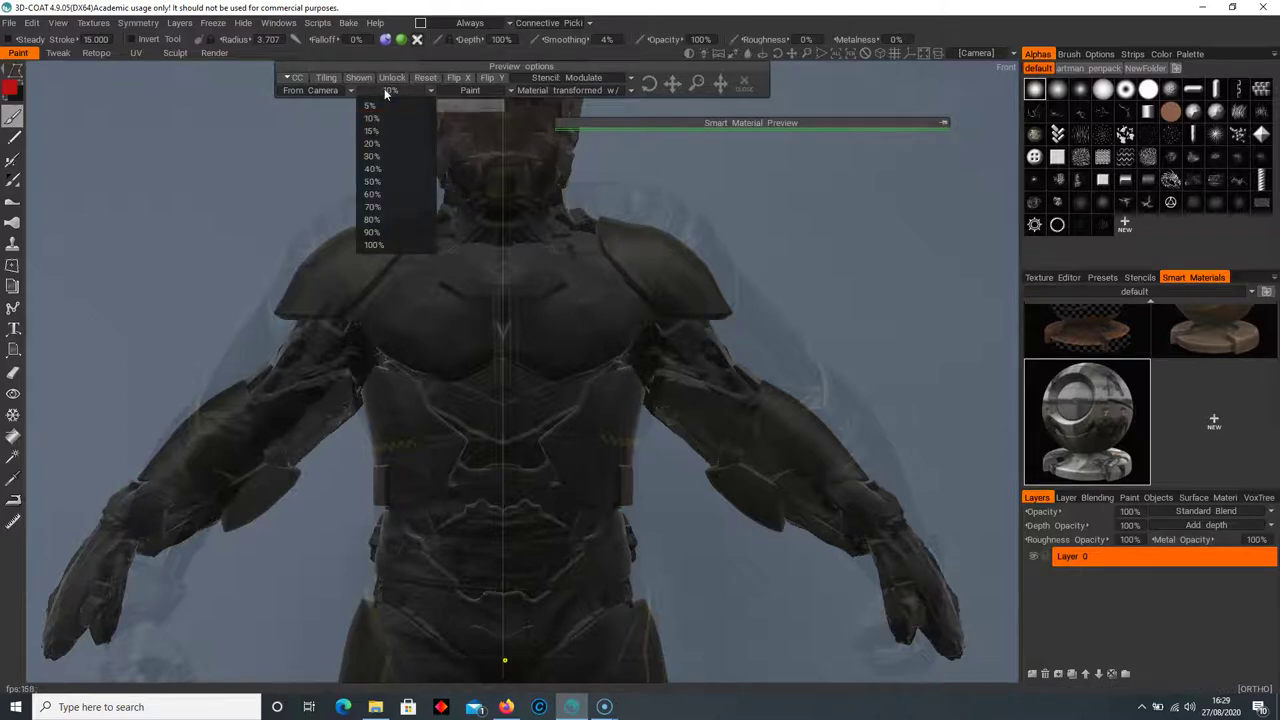
left_click(383, 106)
middle_click_drag(634, 406, 643, 389)
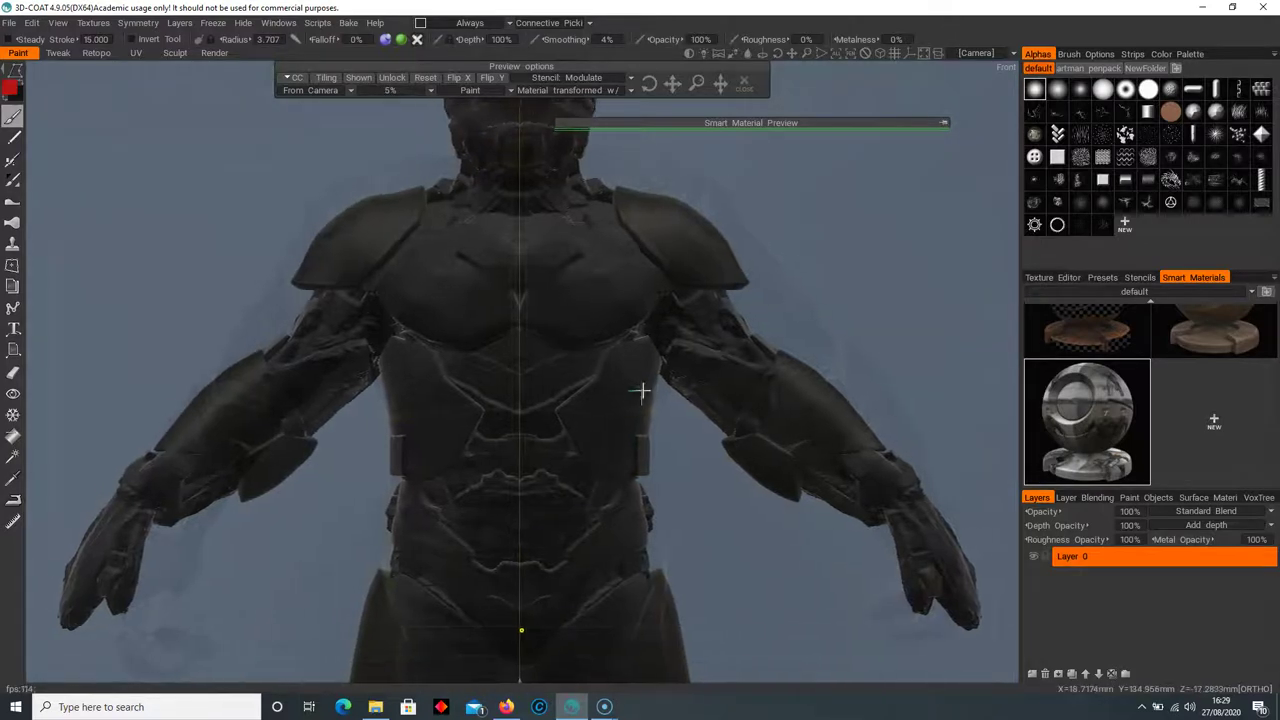
Place the expanded Smart Material Preview over the torso to inspect the projected suit, and collapse it off to the side
left_click_drag(800, 125, 649, 136)
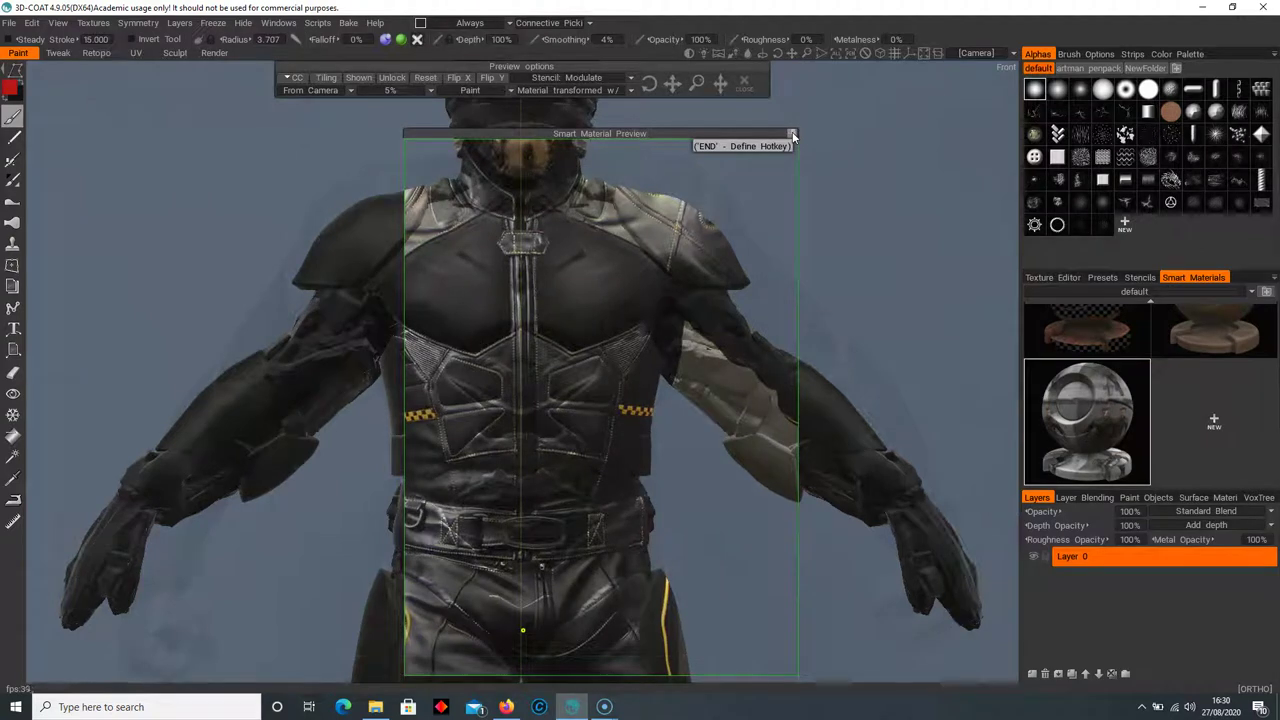
left_click_drag(714, 146, 839, 118)
left_click(936, 118)
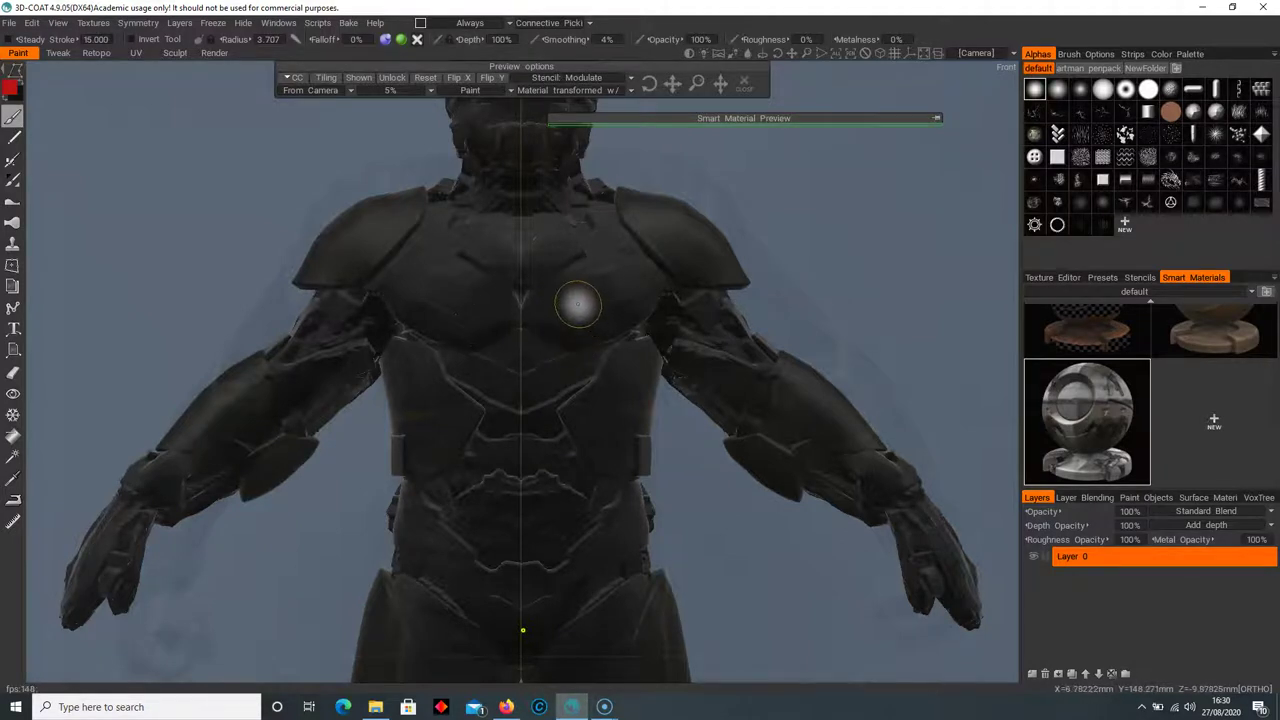
Choose the stroke mode where stylus pressure affects radius and depth, and paint the suit photo onto the chest and shoulders
key("space")
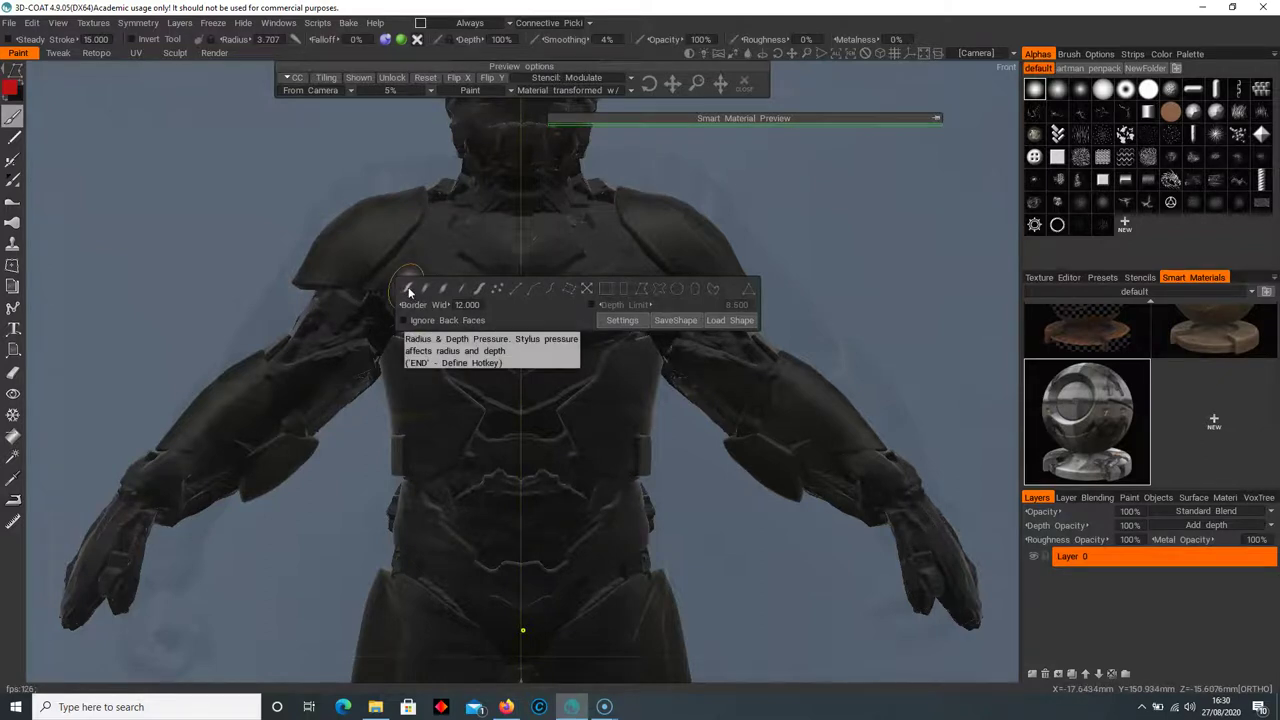
left_click(408, 292)
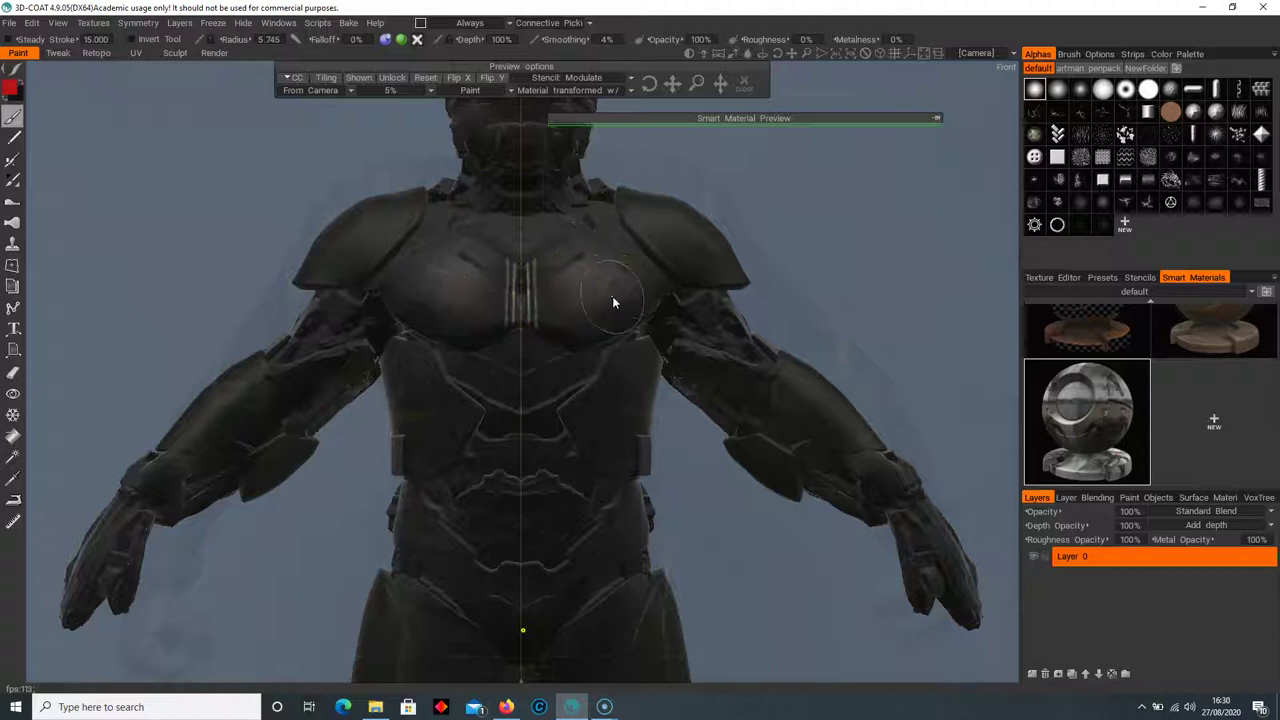
left_click_drag(627, 229, 583, 249)
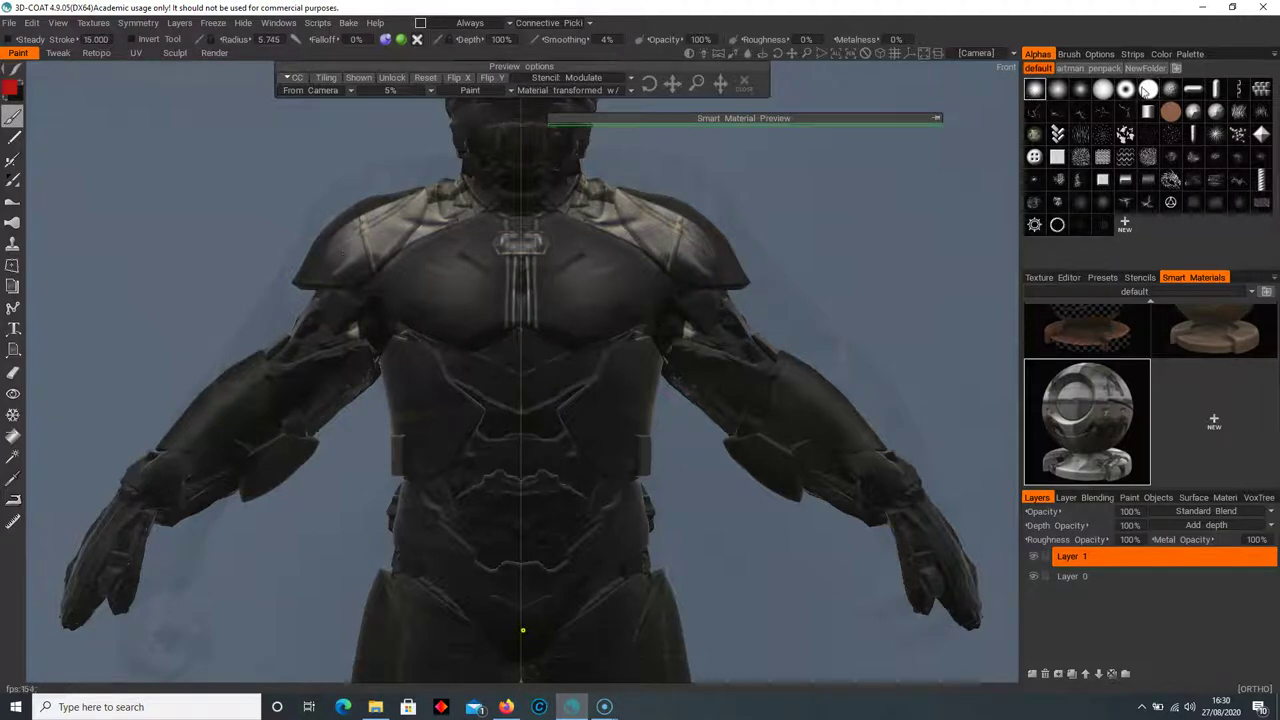
Select the first soft round alpha and paint the suit photo down the abdomen, waist, belt and groin
left_click(1035, 91)
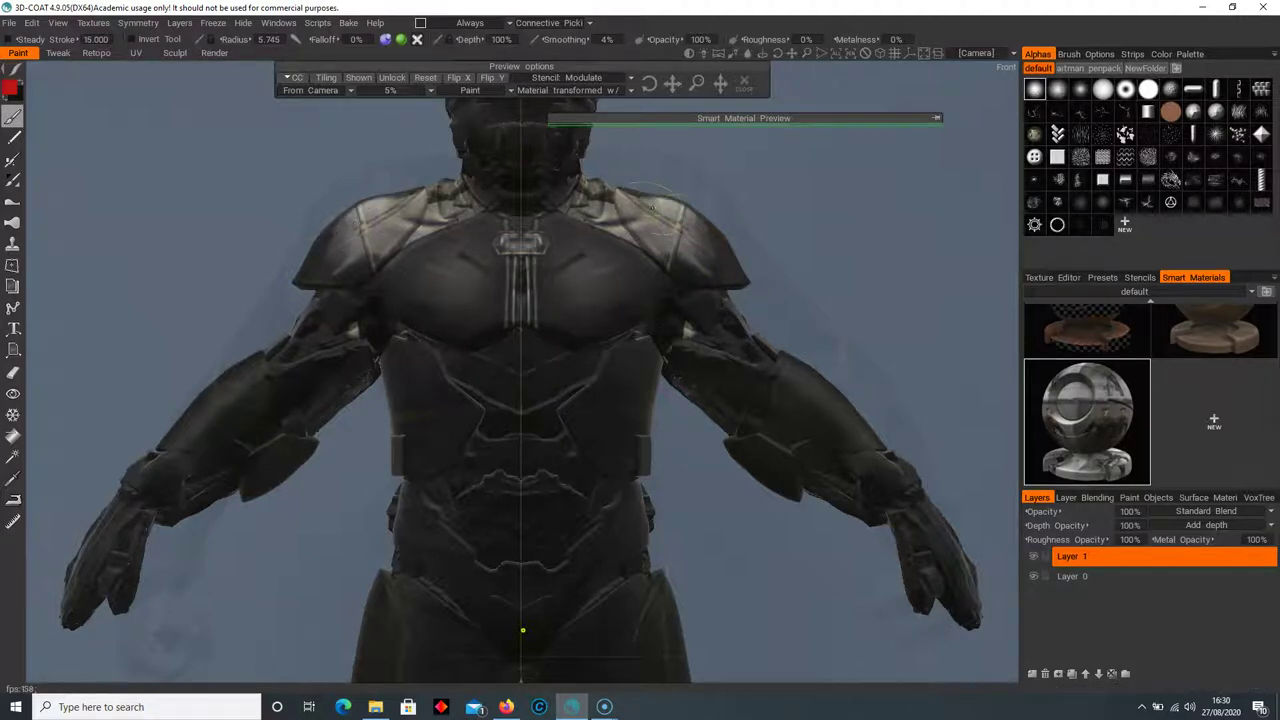
mouse_move(632, 307)
left_mouse_down()
mouse_move(590, 425)
mouse_move(550, 455)
mouse_move(526, 582)
mouse_move(558, 578)
left_mouse_up()
middle_click_drag(583, 457, 581, 345)
mouse_move(551, 514)
left_mouse_down()
mouse_move(643, 398)
mouse_move(622, 433)
left_mouse_up()
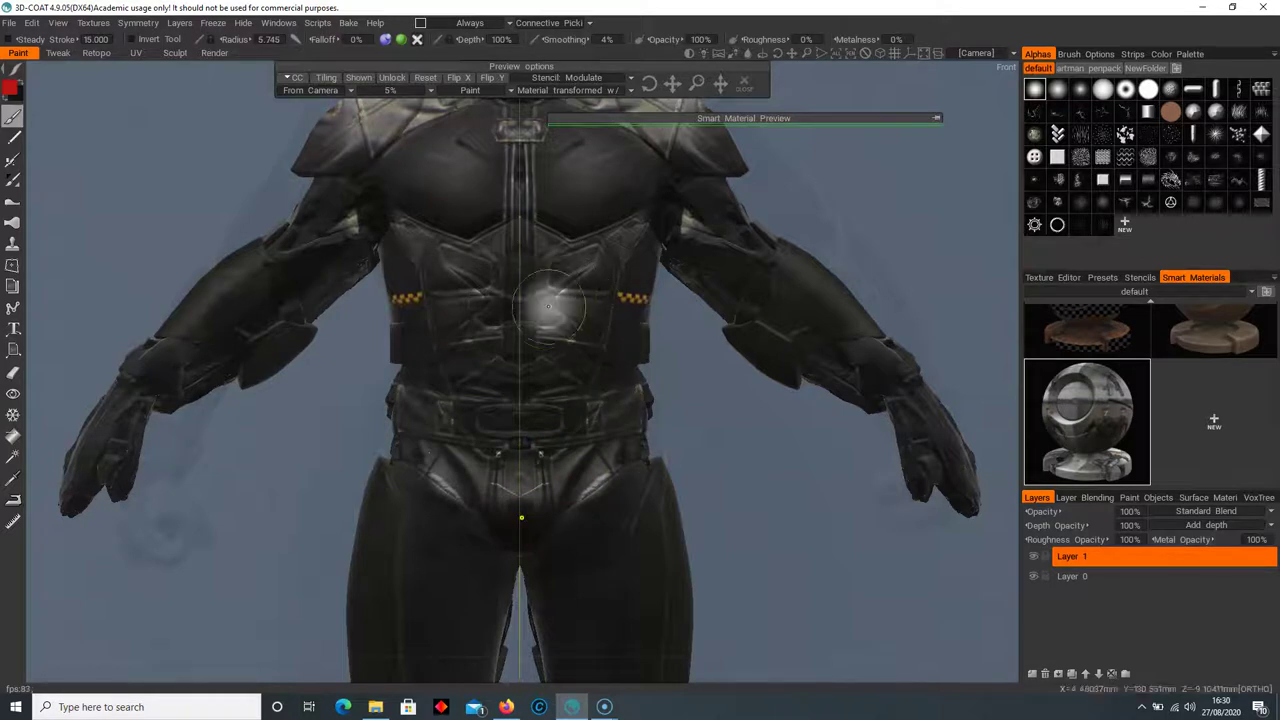
middle_click_drag(544, 254, 564, 292)
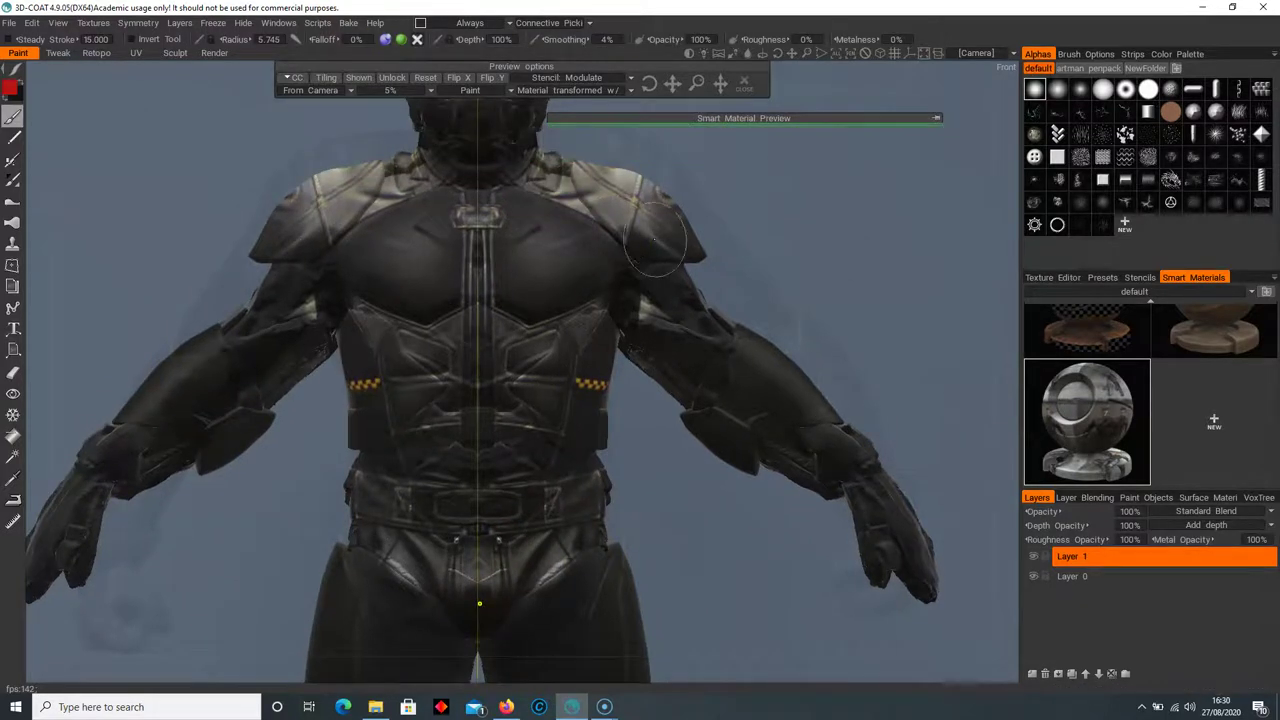
Paint the suit photo over the outer shoulder pads and the inner upper arms
left_click_drag(653, 239, 628, 306)
left_click_drag(718, 328, 692, 328, "alt")
key("space")
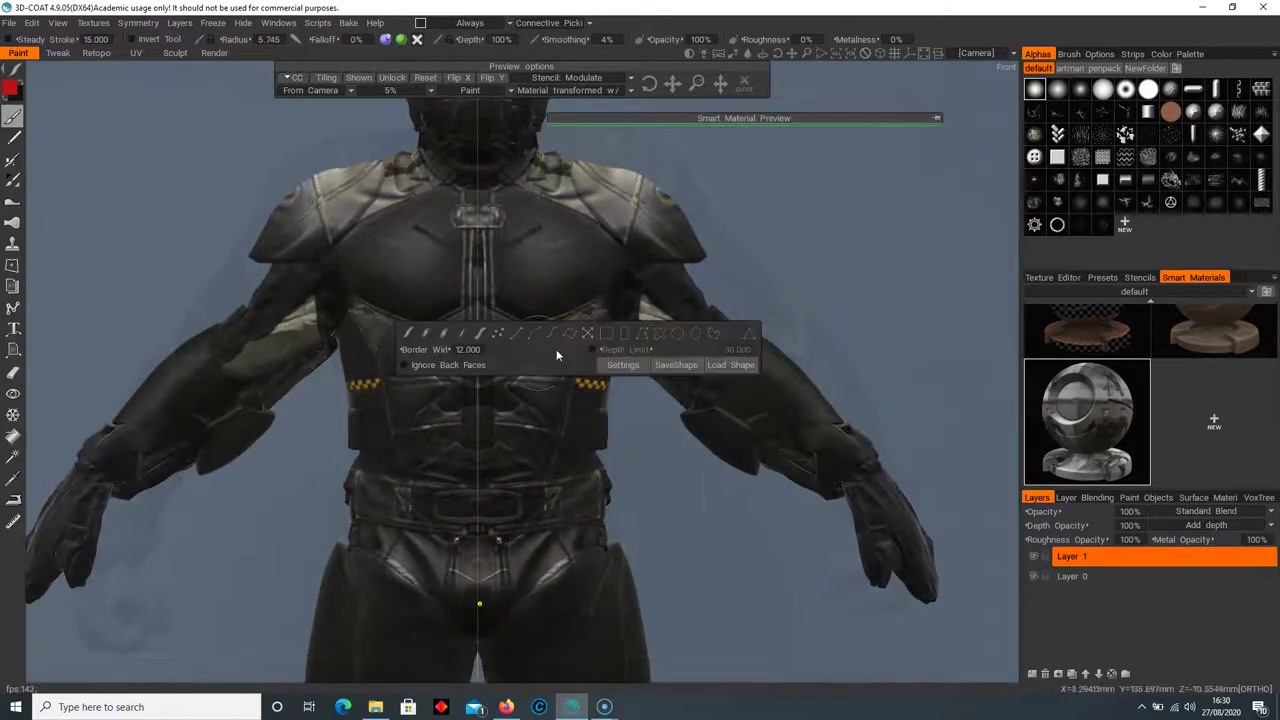
Shift the photo overlay off the painted torso towards the arm and set its preview opacity to 15%
middle_click_drag(558, 414, 606, 386, "alt")
left_click_drag(675, 86, 675, 86)
left_click(416, 92)
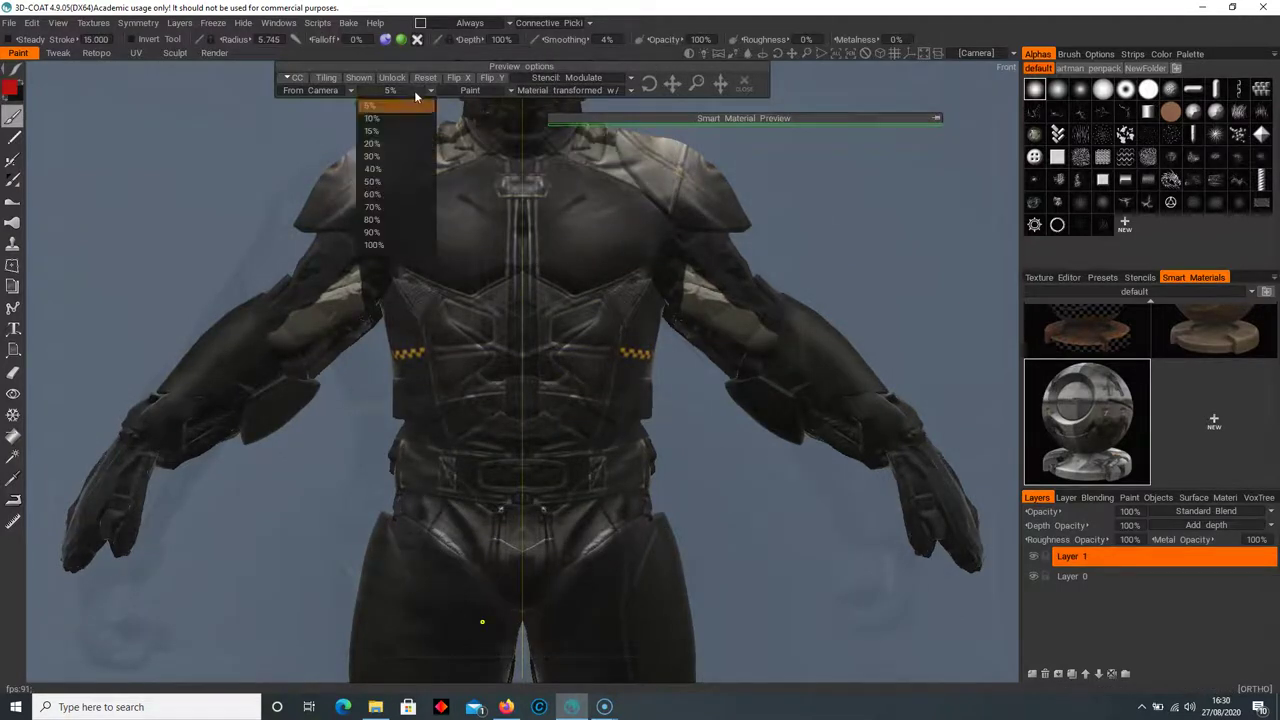
left_click(392, 133)
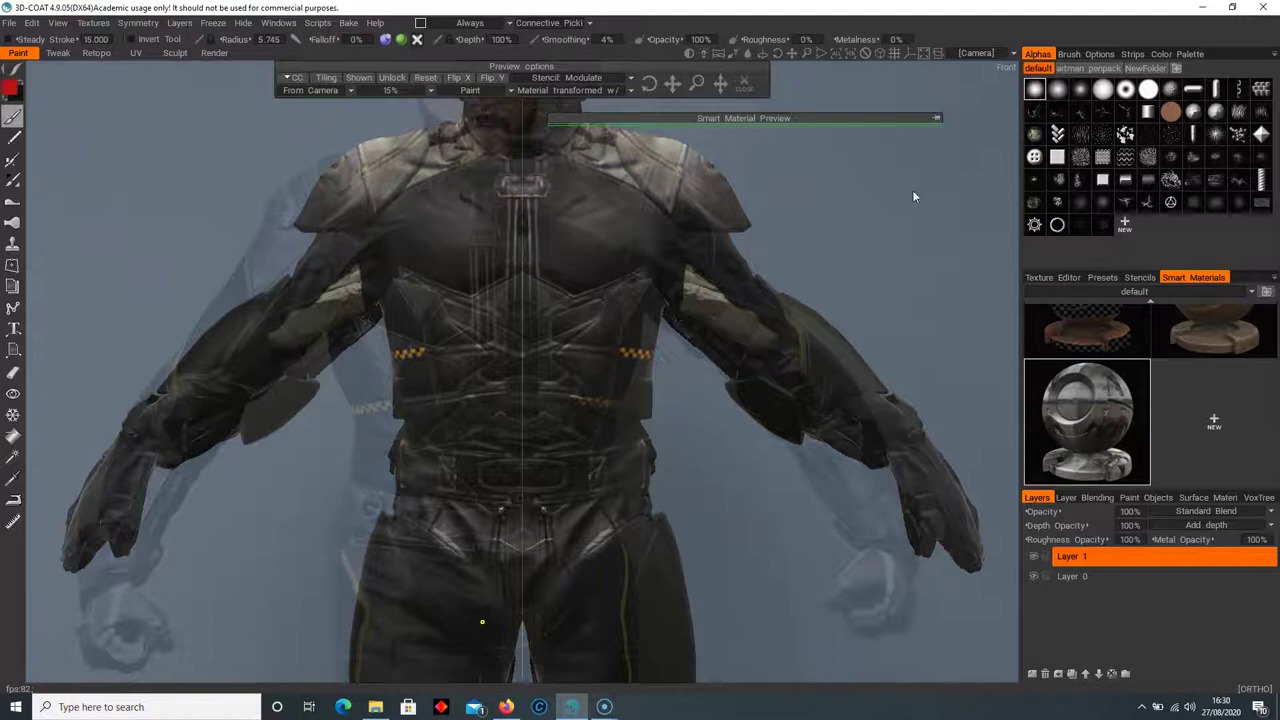
Fit the photo overlay's sleeve to the upper arm using the Smart Material Preview, and paint over the light patches there
left_click(937, 118)
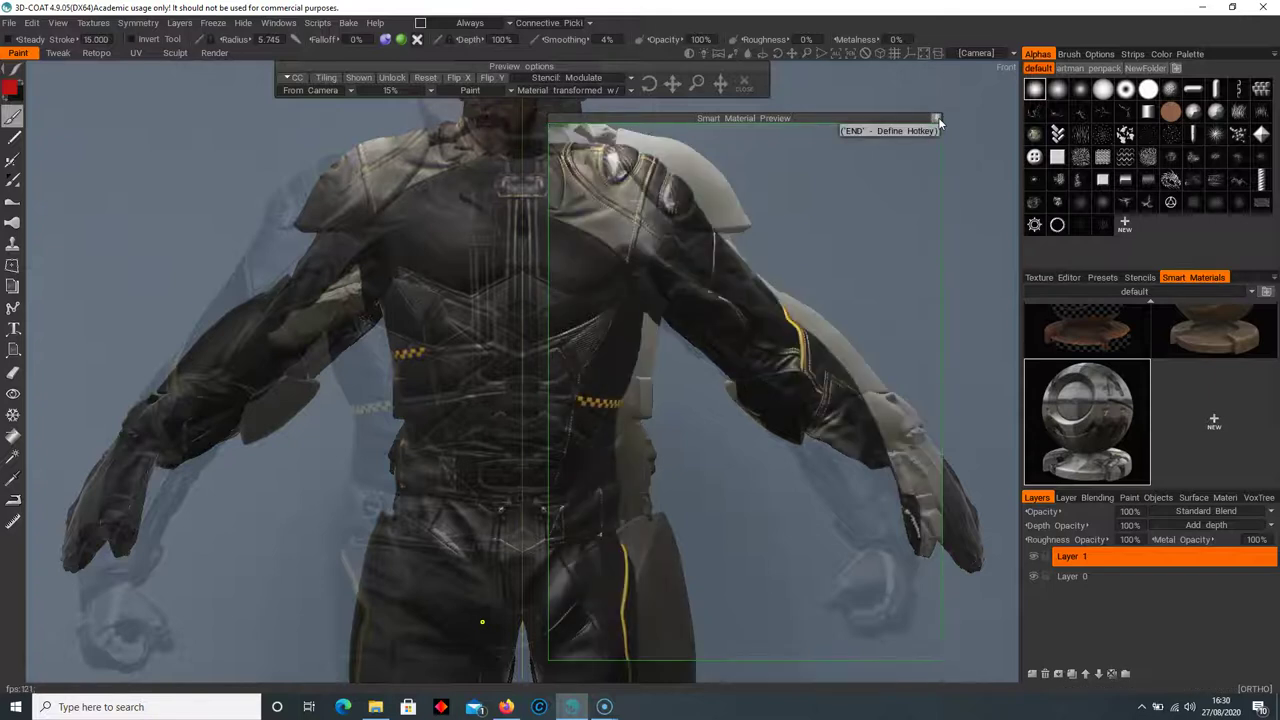
mouse_move(672, 84)
left_mouse_down()
mouse_move(650, 87)
mouse_move(673, 83)
left_mouse_up()
left_click(937, 118)
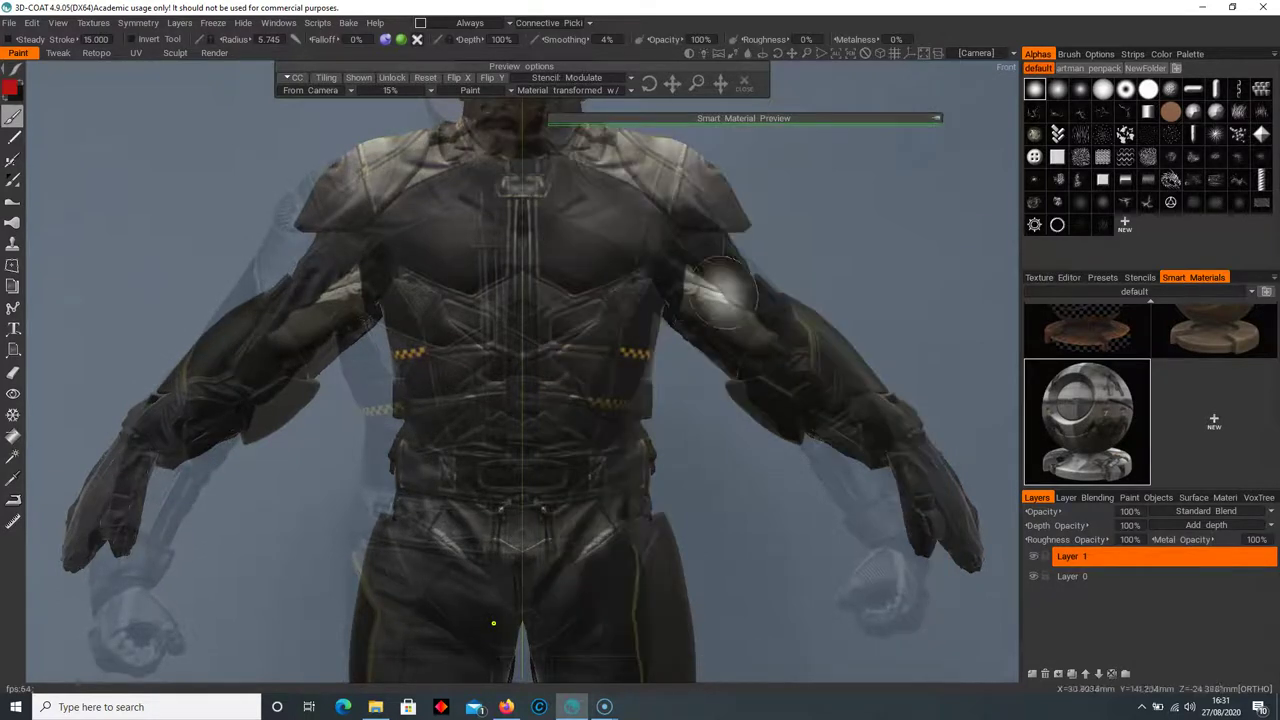
mouse_move(707, 282)
left_mouse_down()
mouse_move(690, 300)
mouse_move(733, 305)
left_mouse_up()
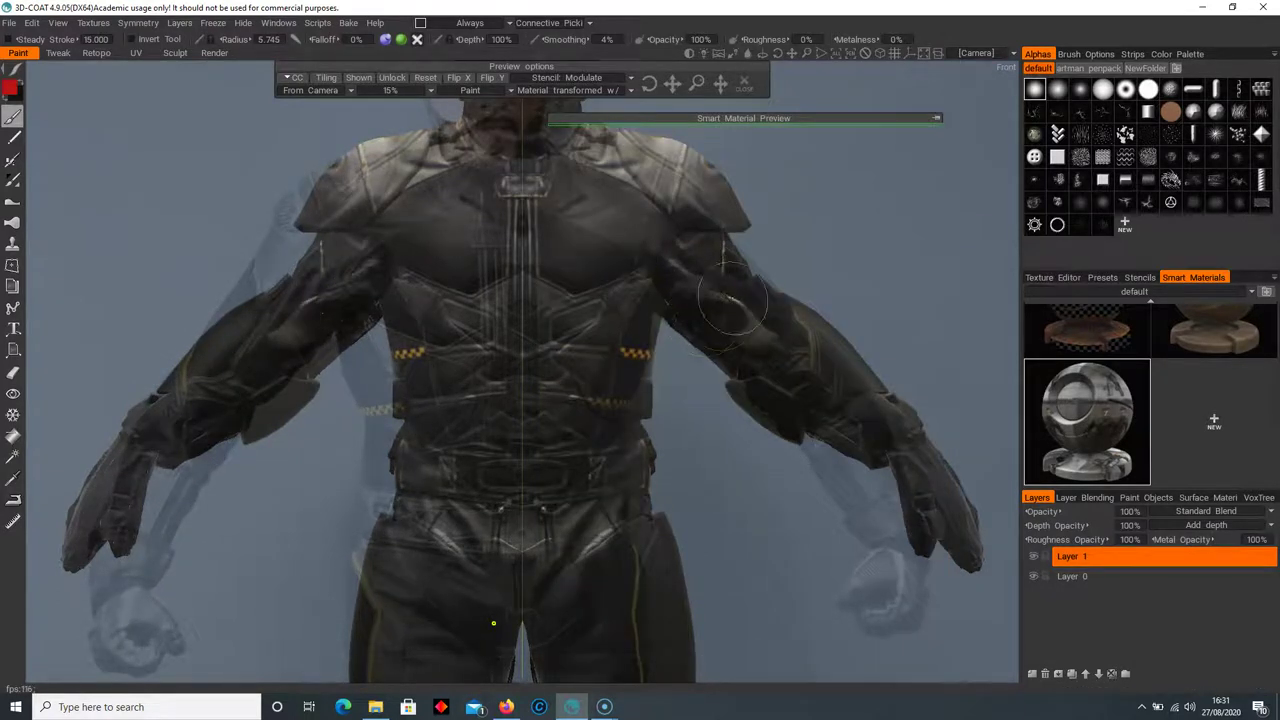
Rotate, enlarge and move the photo overlay to fit the arm, and paint the yellow-striped sleeve down to the hand
left_click(936, 121)
mouse_move(695, 86)
left_mouse_down()
mouse_move(646, 84)
mouse_move(701, 83)
mouse_move(672, 84)
left_mouse_up()
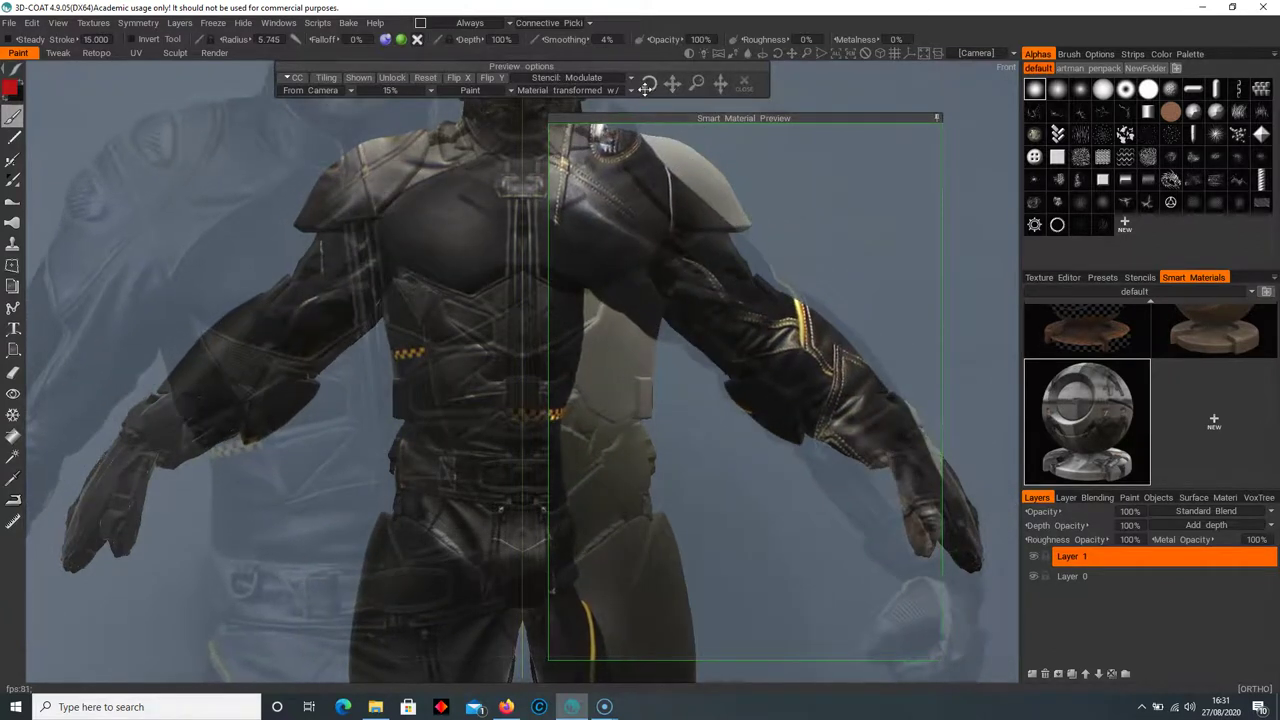
left_click_drag(718, 83, 672, 87)
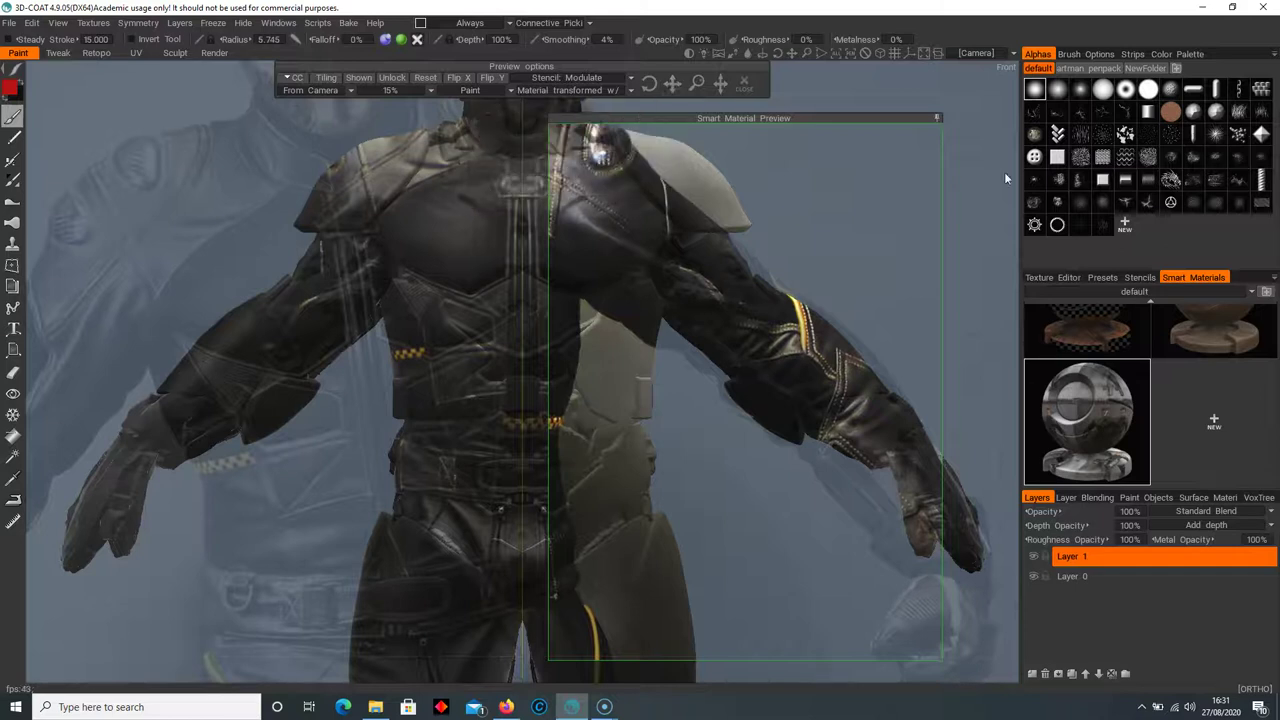
left_click(936, 118)
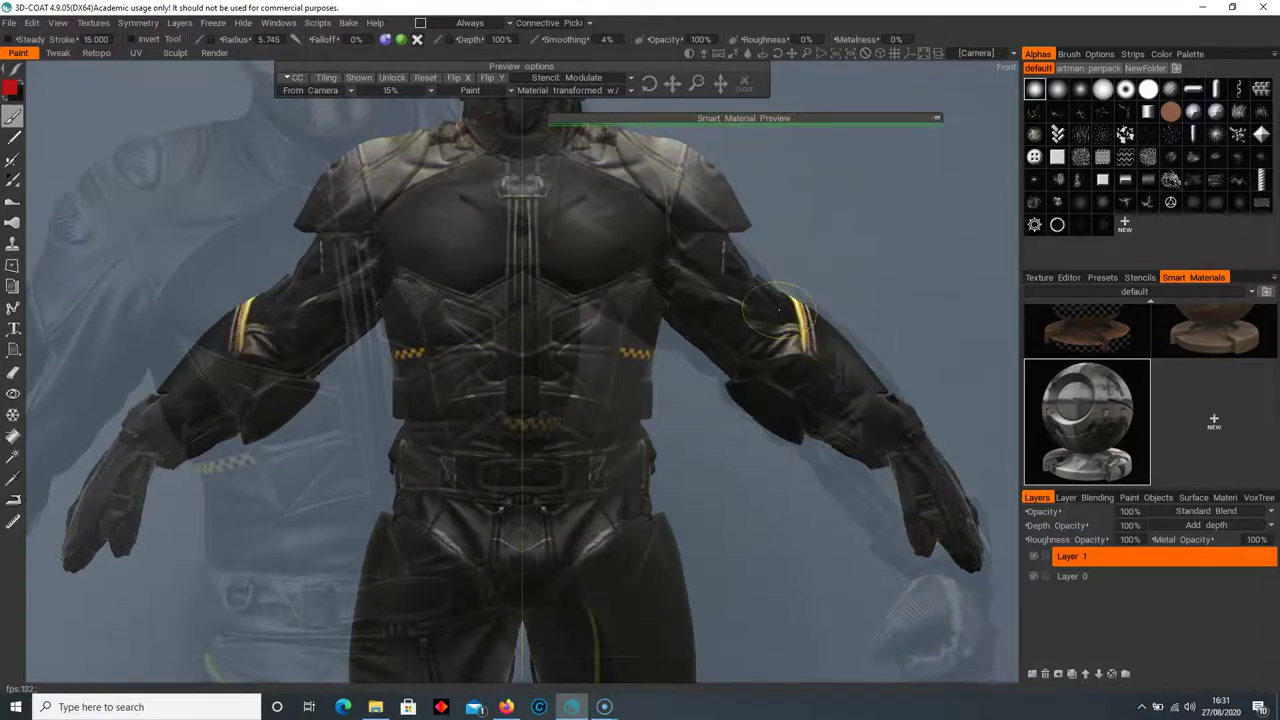
mouse_move(767, 395)
left_mouse_down()
mouse_move(840, 410)
mouse_move(948, 545)
mouse_move(935, 460)
left_mouse_up()
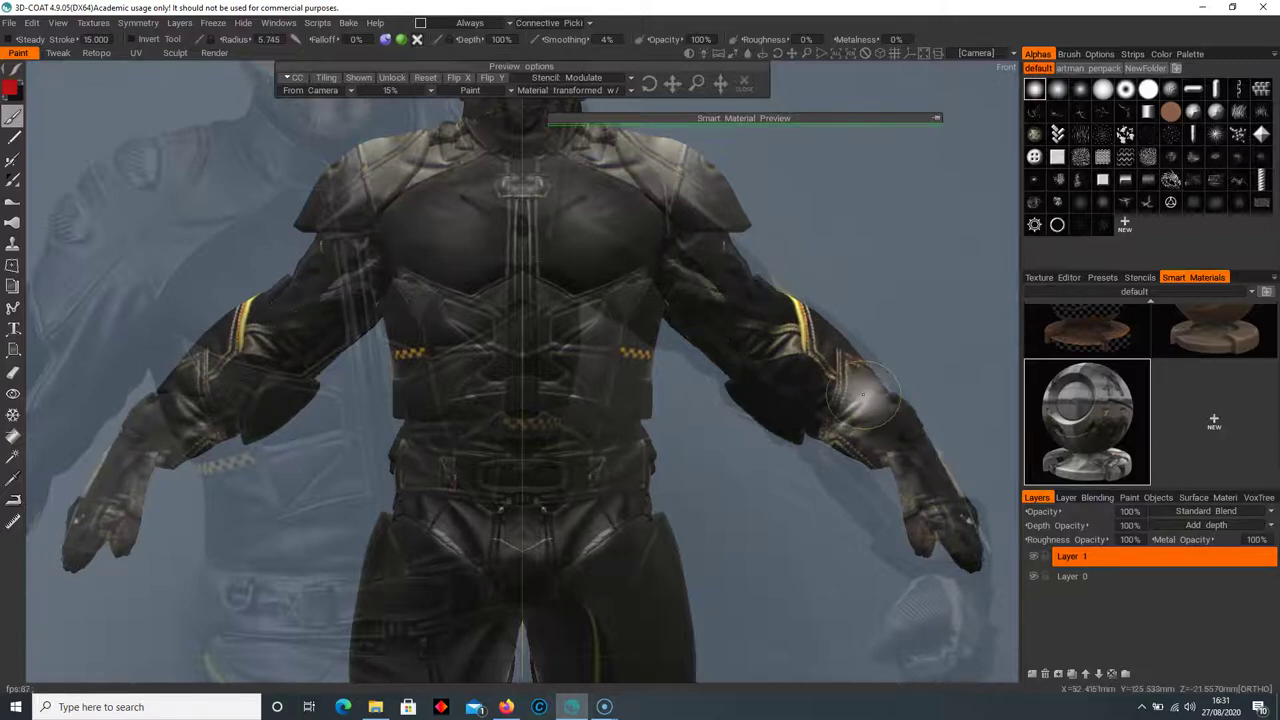
Reposition the photo overlay so its sleeve follows the lower forearm, and paint the leather detail along the forearm
left_click(937, 119)
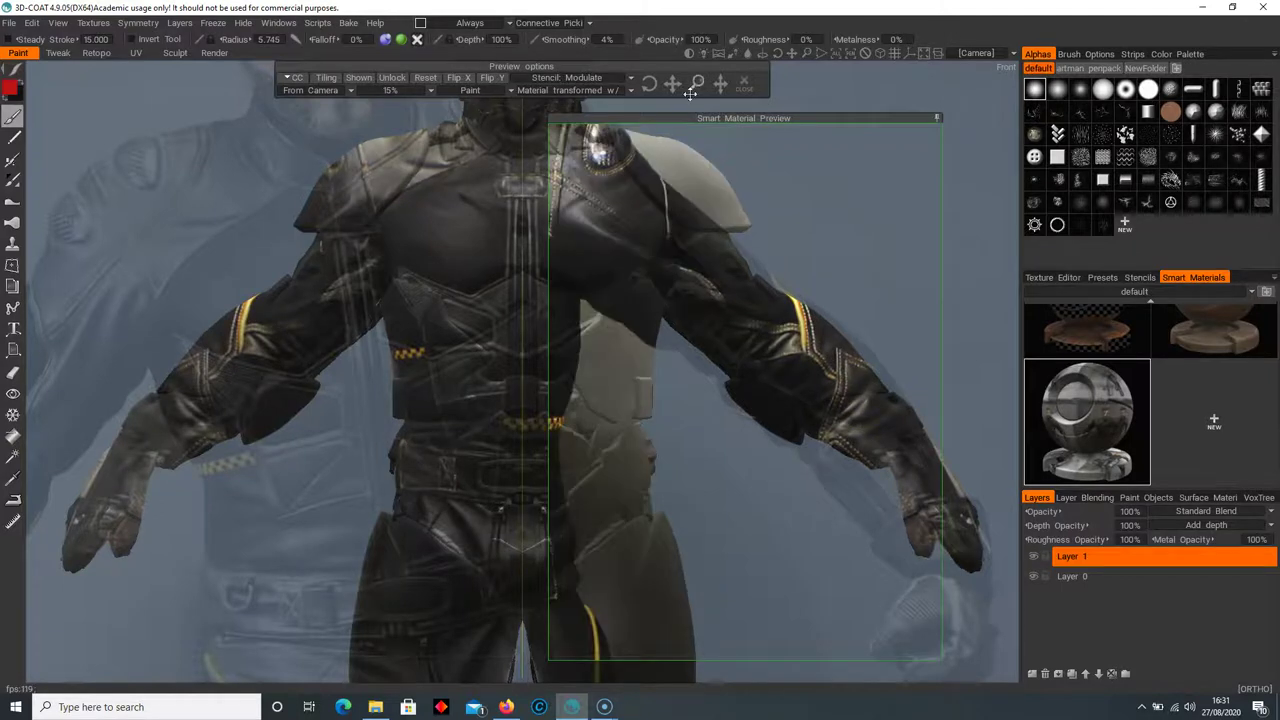
mouse_move(686, 90)
left_mouse_down()
mouse_move(658, 100)
mouse_move(671, 83)
left_mouse_up()
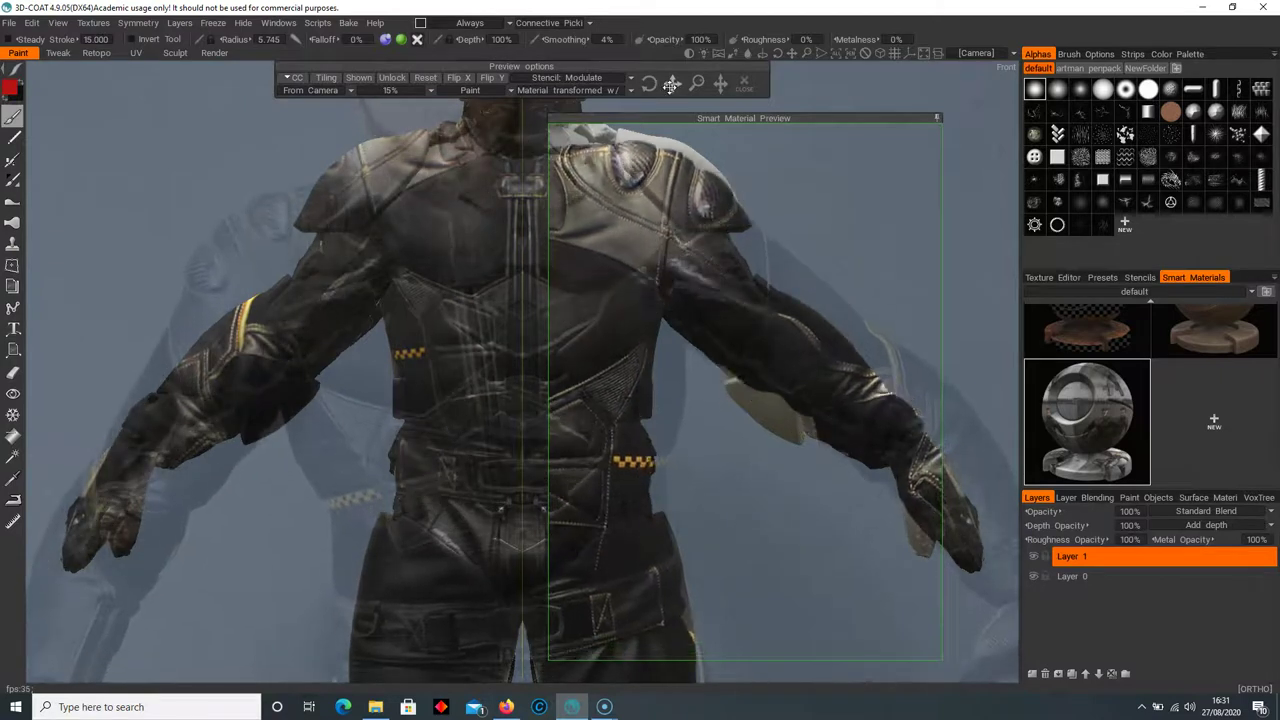
left_click(933, 118)
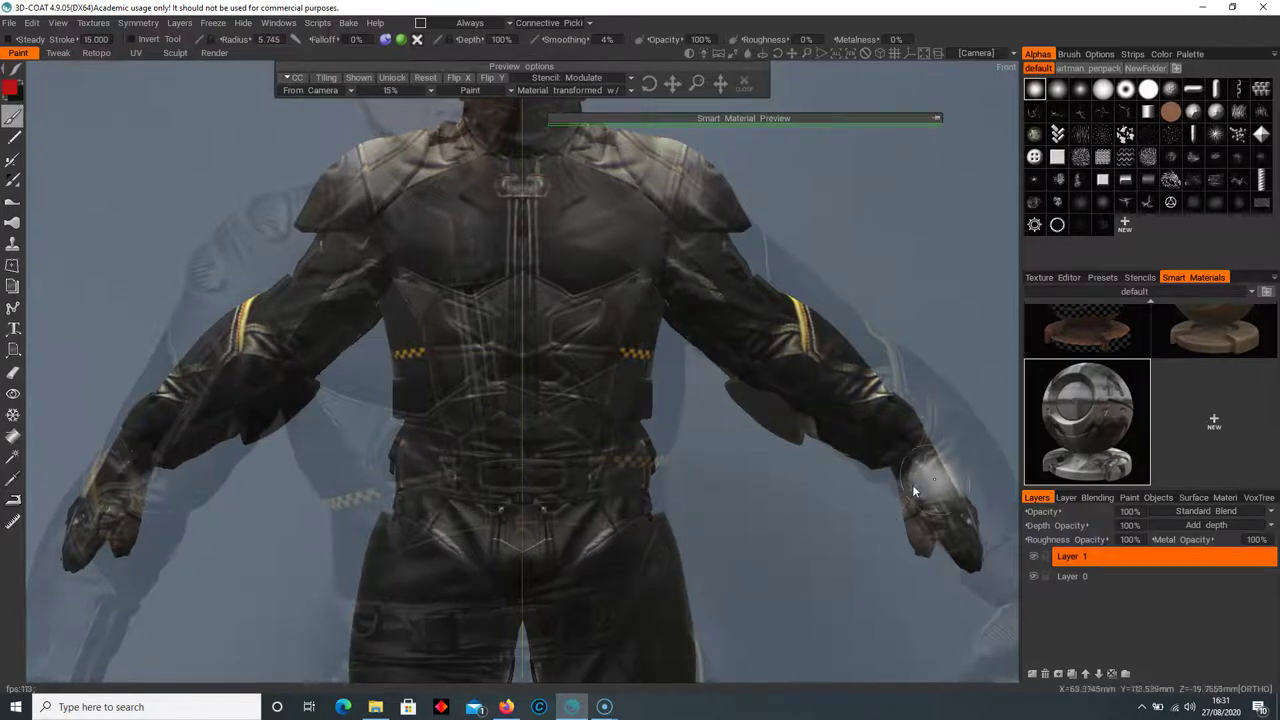
Reset the photo overlay's placement, and line up its trousers with the figure's thighs and knees
left_click(419, 79)
right_click_drag(830, 312, 664, 310)
middle_click_drag(664, 310, 719, 201)
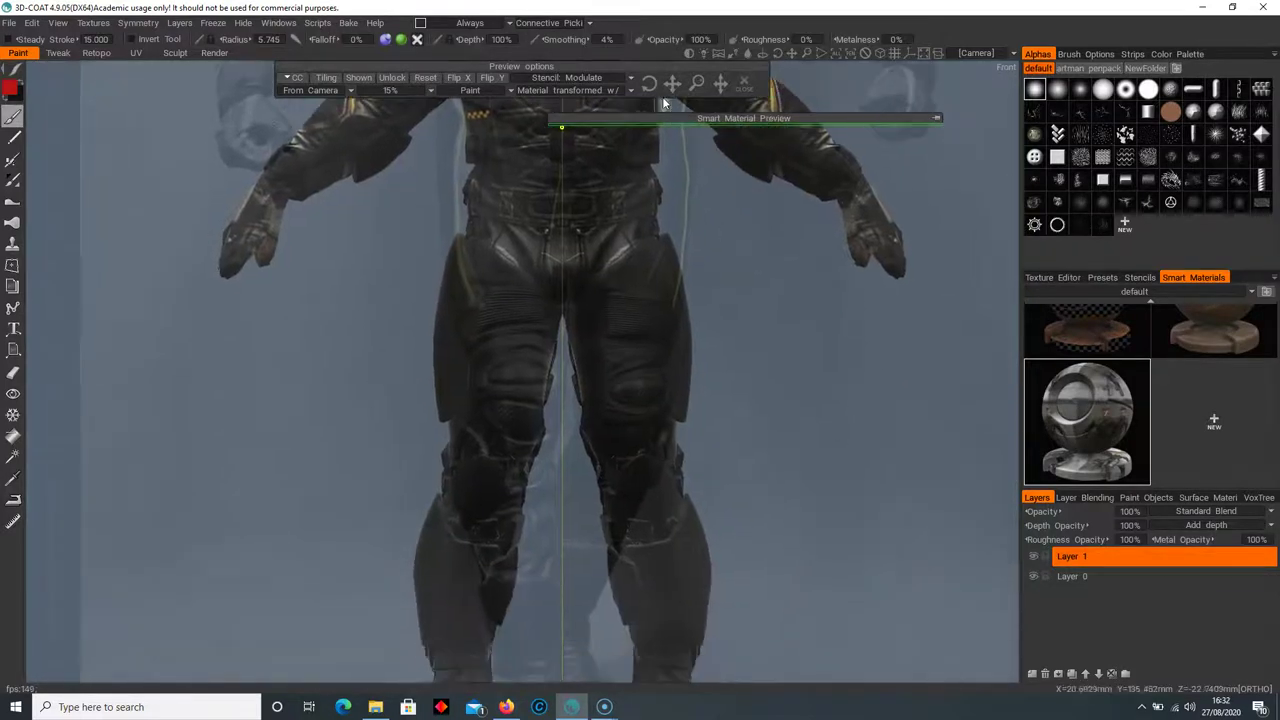
left_click_drag(672, 83, 672, 85)
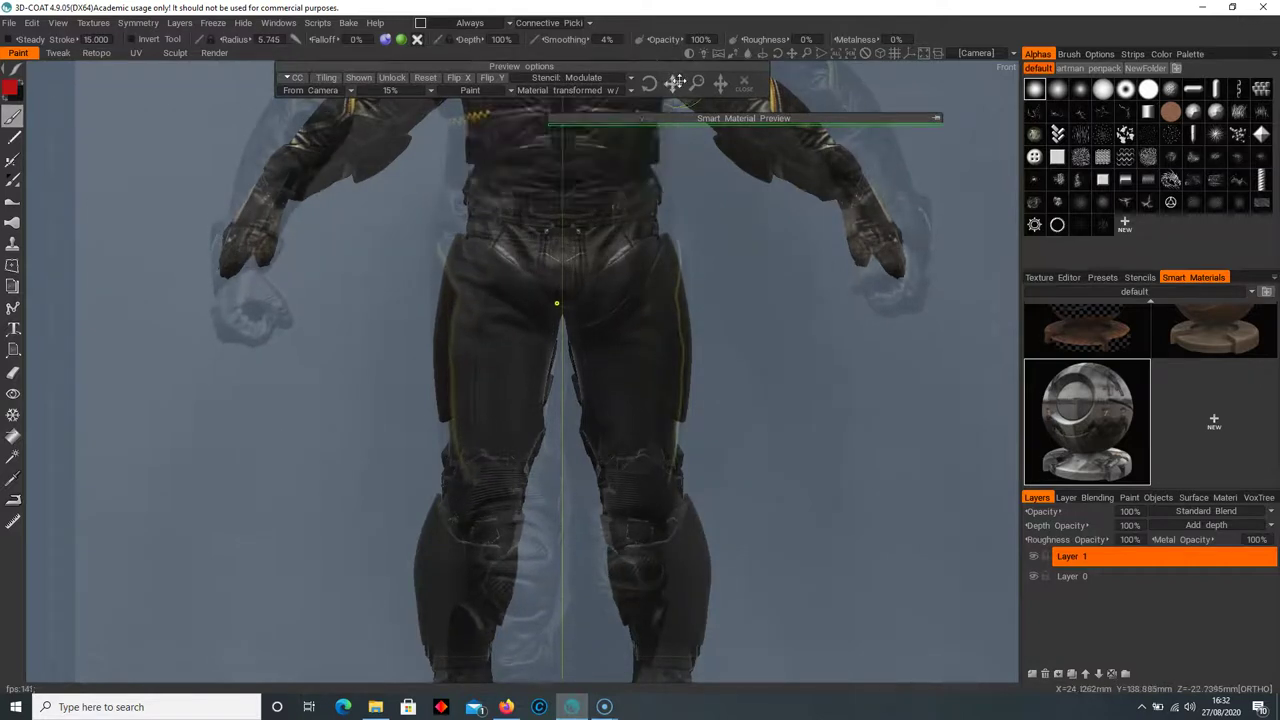
Lower the overlay's preview opacity to 5% and paint the yellow-striped trousers onto the thighs, groin and knees
left_click(388, 89)
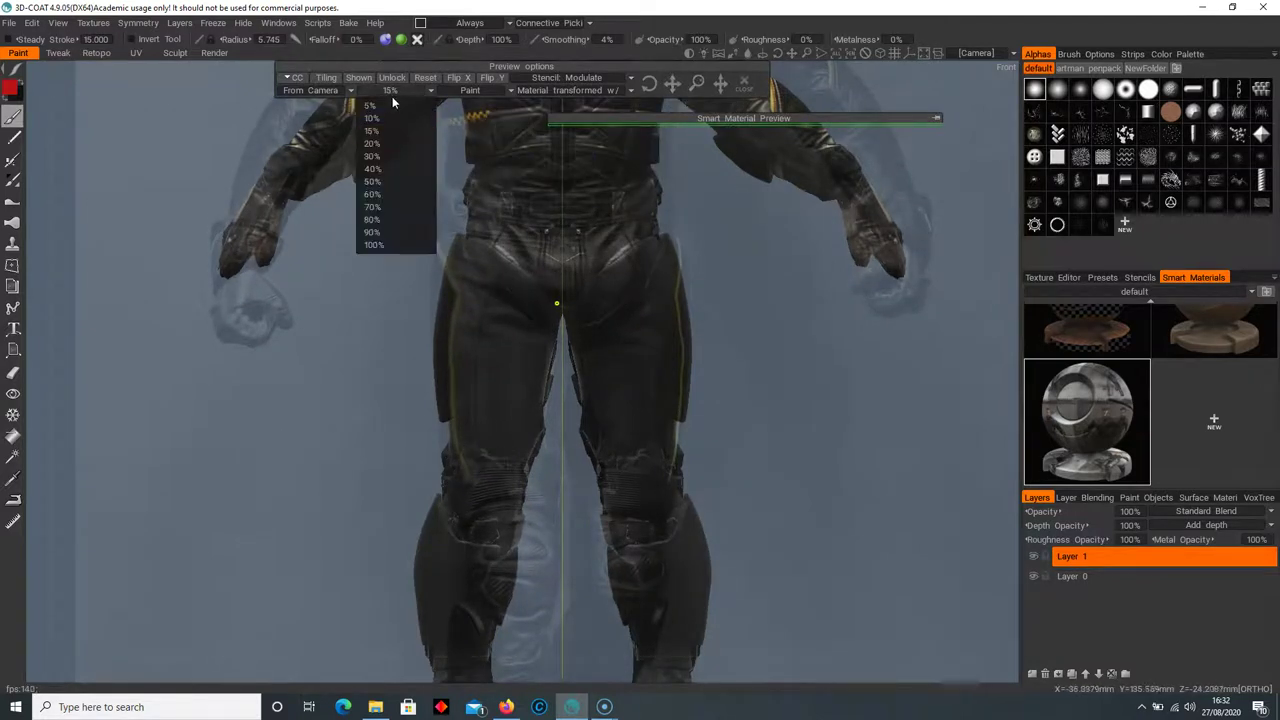
left_click(367, 108)
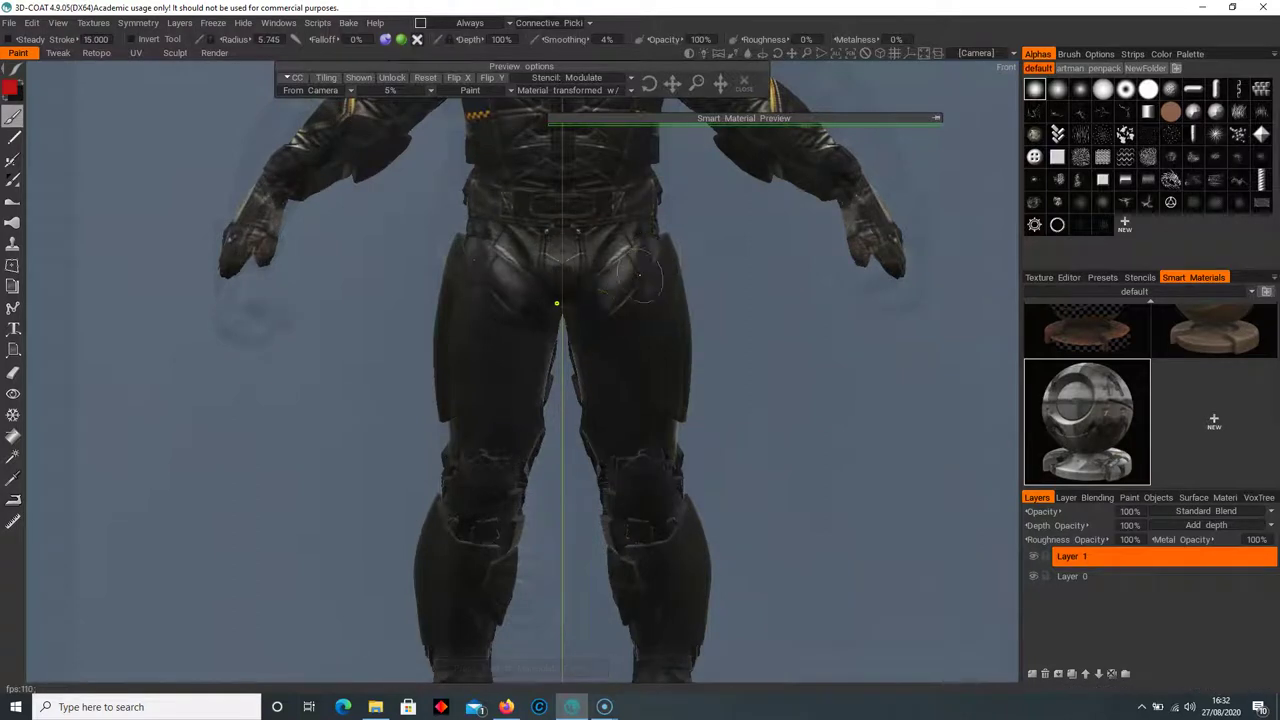
mouse_move(587, 410)
left_mouse_down()
mouse_move(672, 395)
mouse_move(662, 458)
left_mouse_up()
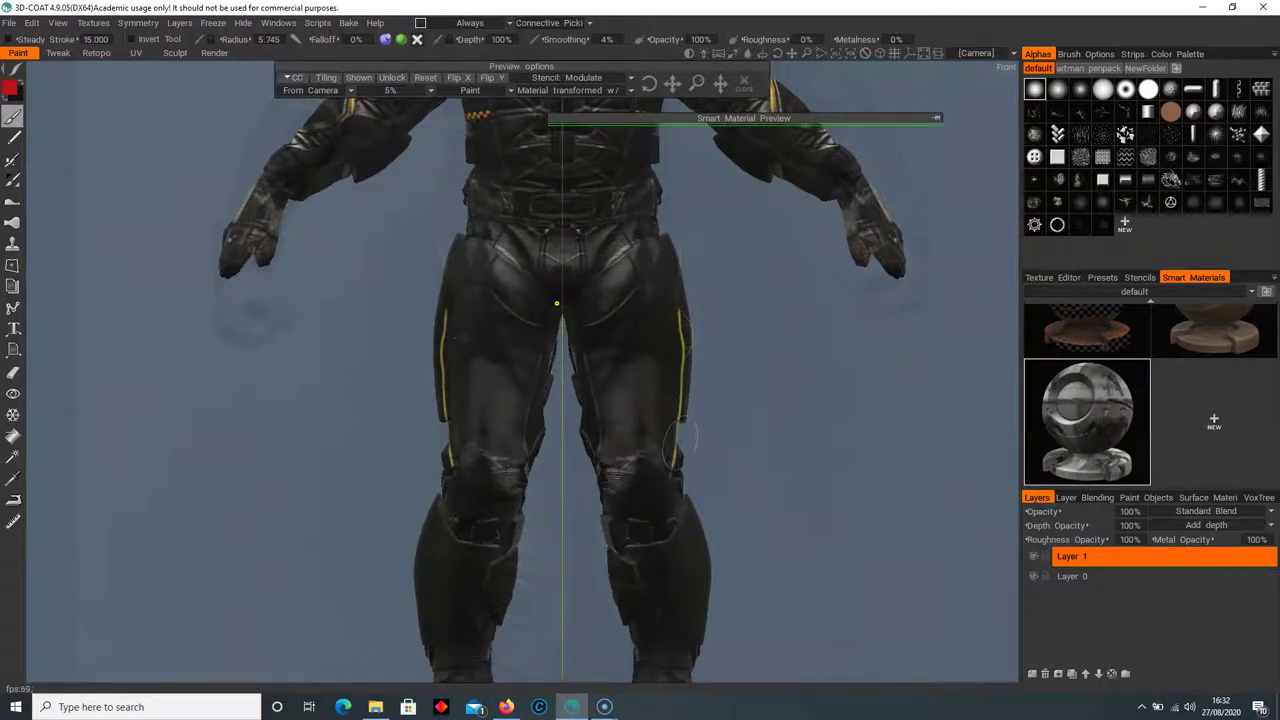
left_click_drag(674, 387, 632, 455)
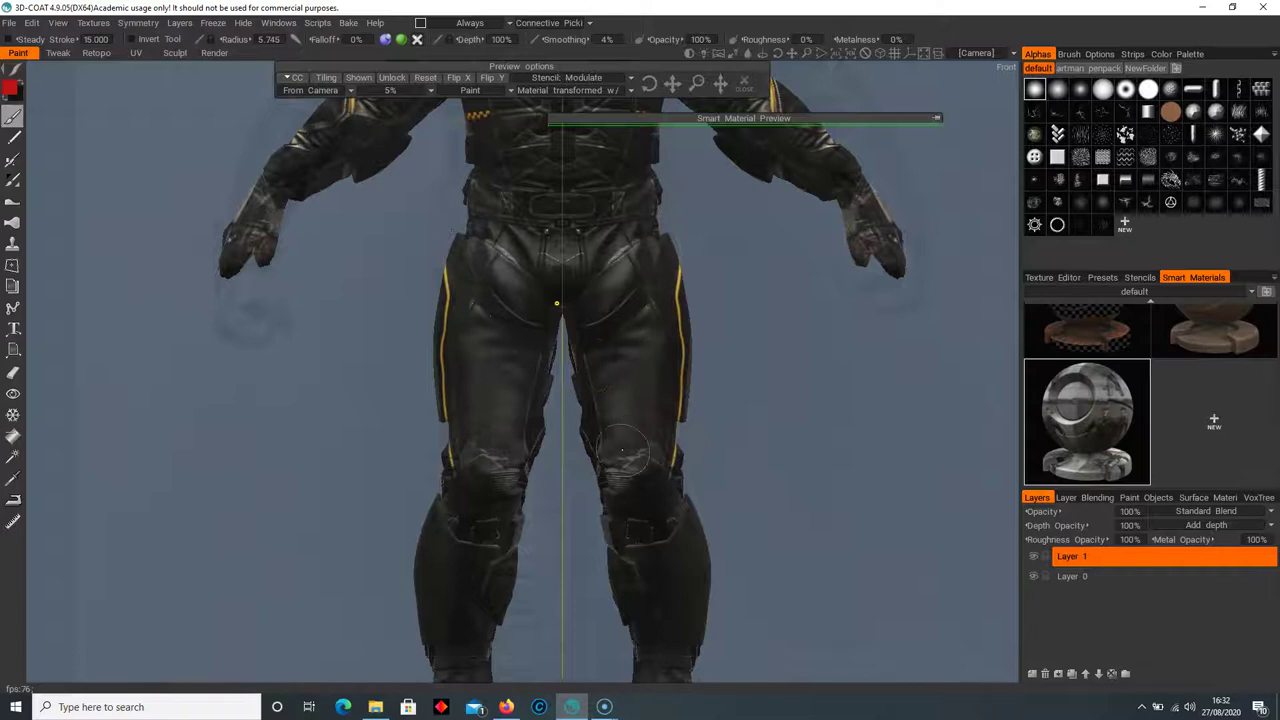
mouse_move(660, 262)
left_mouse_down()
mouse_move(620, 255)
mouse_move(594, 275)
left_mouse_up()
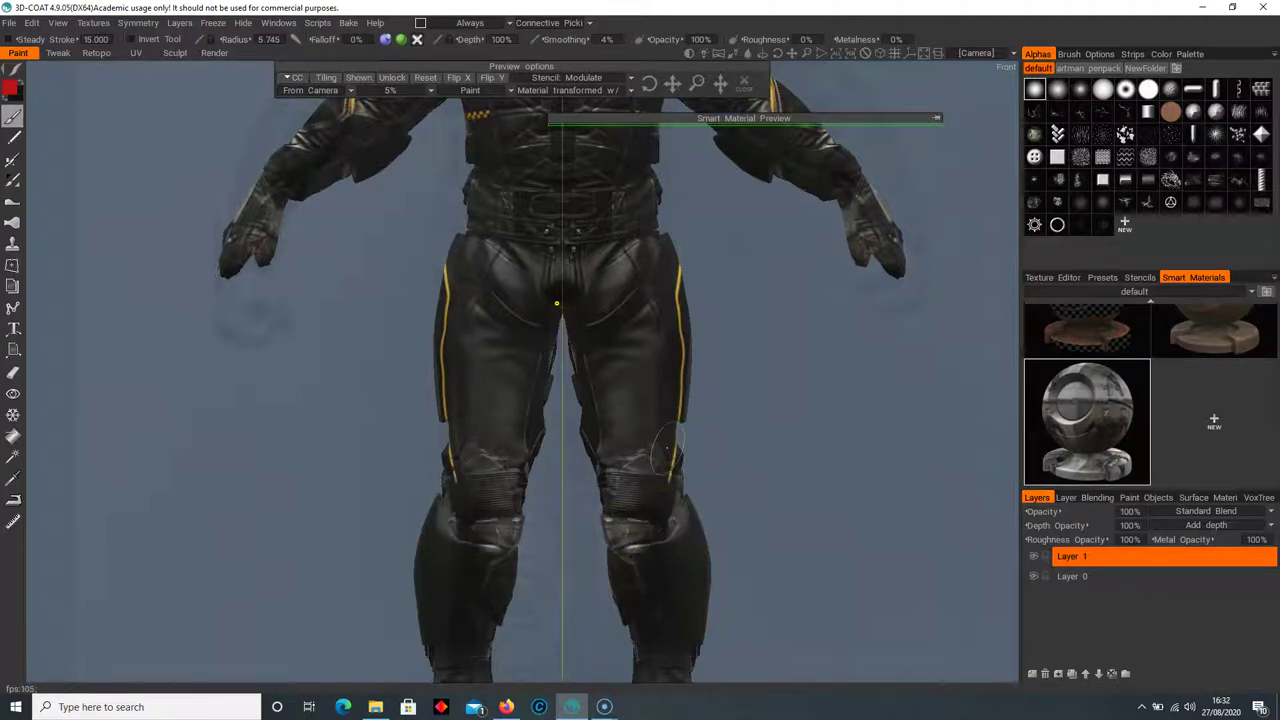
Raise the overlay's preview opacity to 15% and line up the photo's lower leg and boot with the figure's shin and foot
middle_click_drag(667, 448, 691, 200, "alt")
right_click_drag(691, 200, 786, 302, "alt")
middle_click_drag(786, 302, 755, 277, "alt")
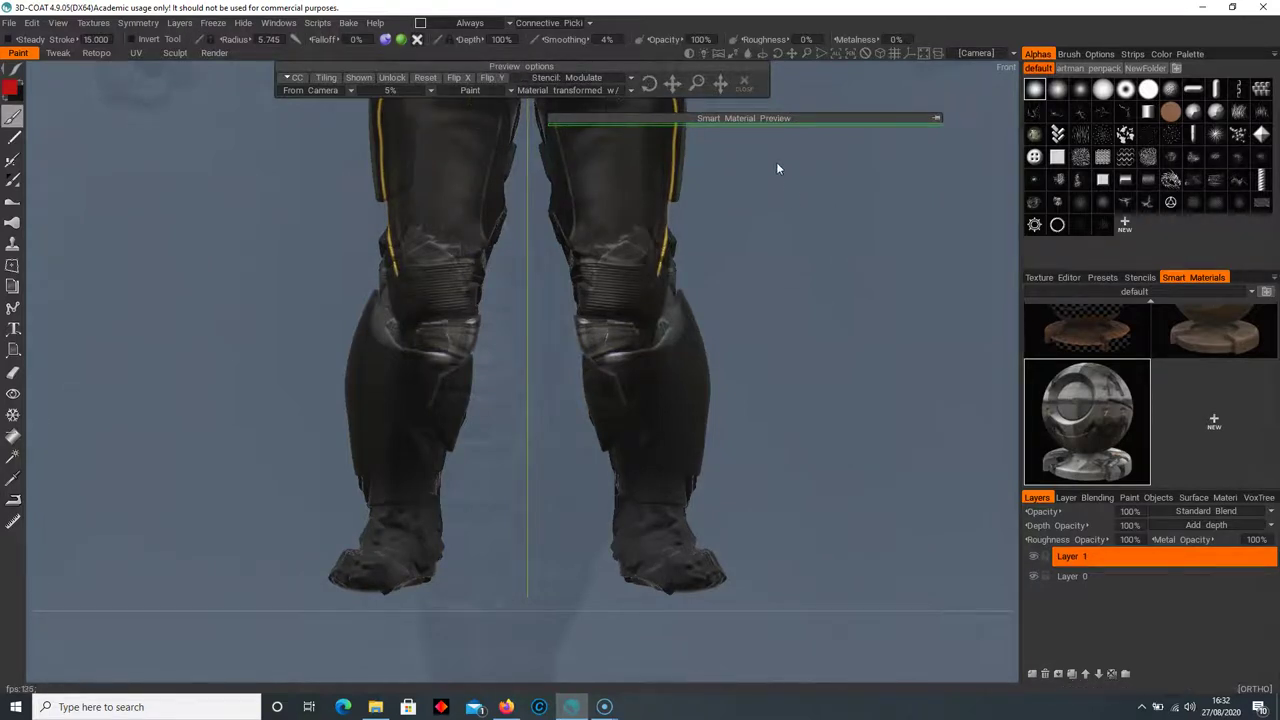
left_click(349, 90)
middle_click_drag(758, 292, 743, 304)
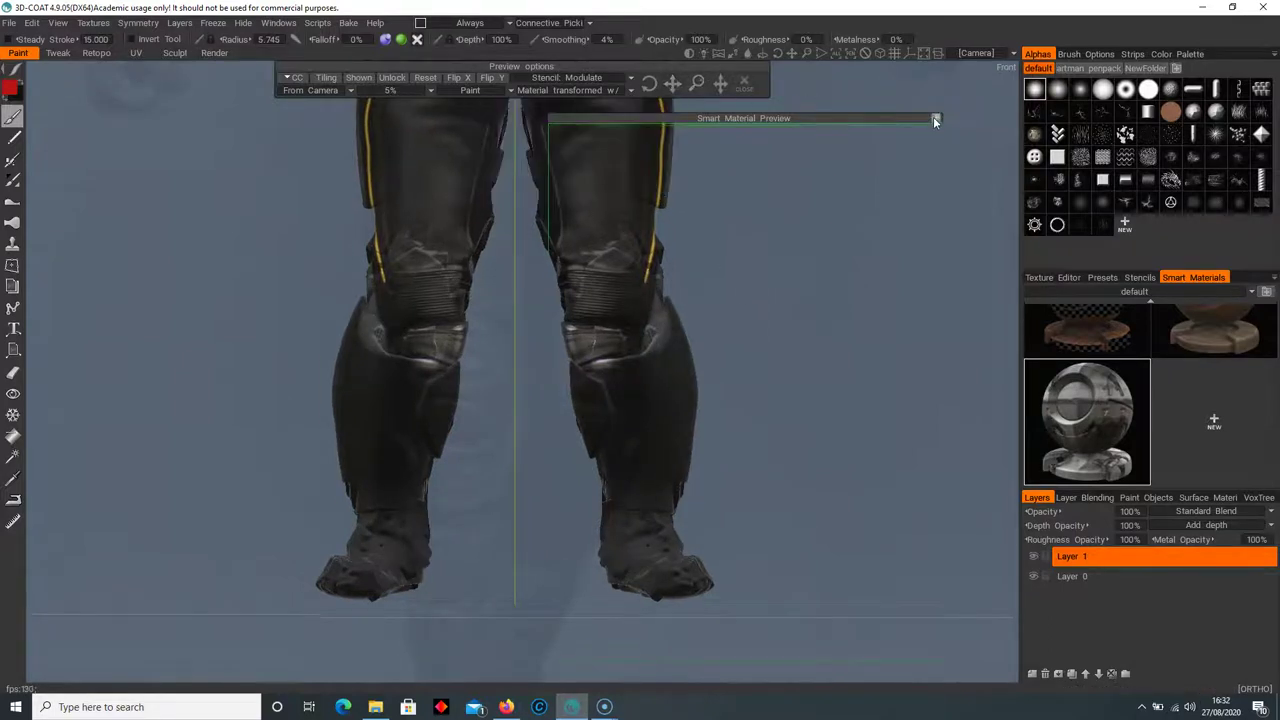
left_click(935, 119)
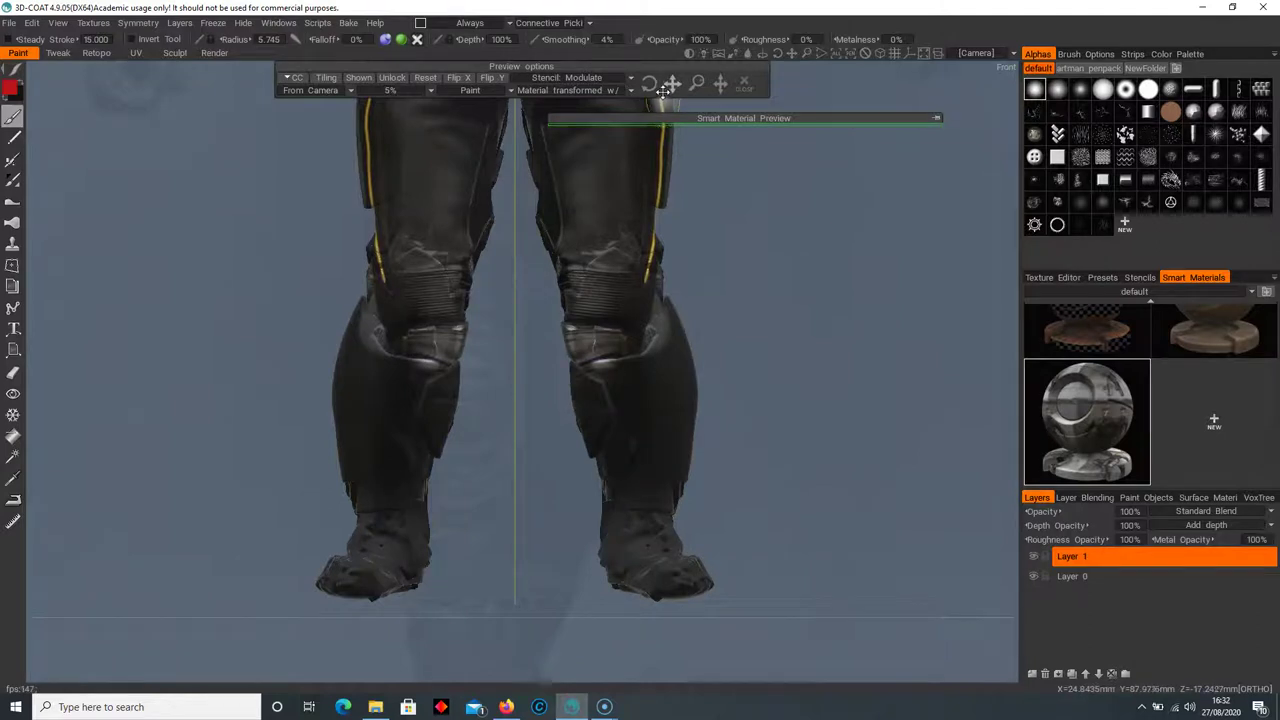
left_click(395, 90)
left_click(395, 138)
left_click_drag(672, 86, 664, 88)
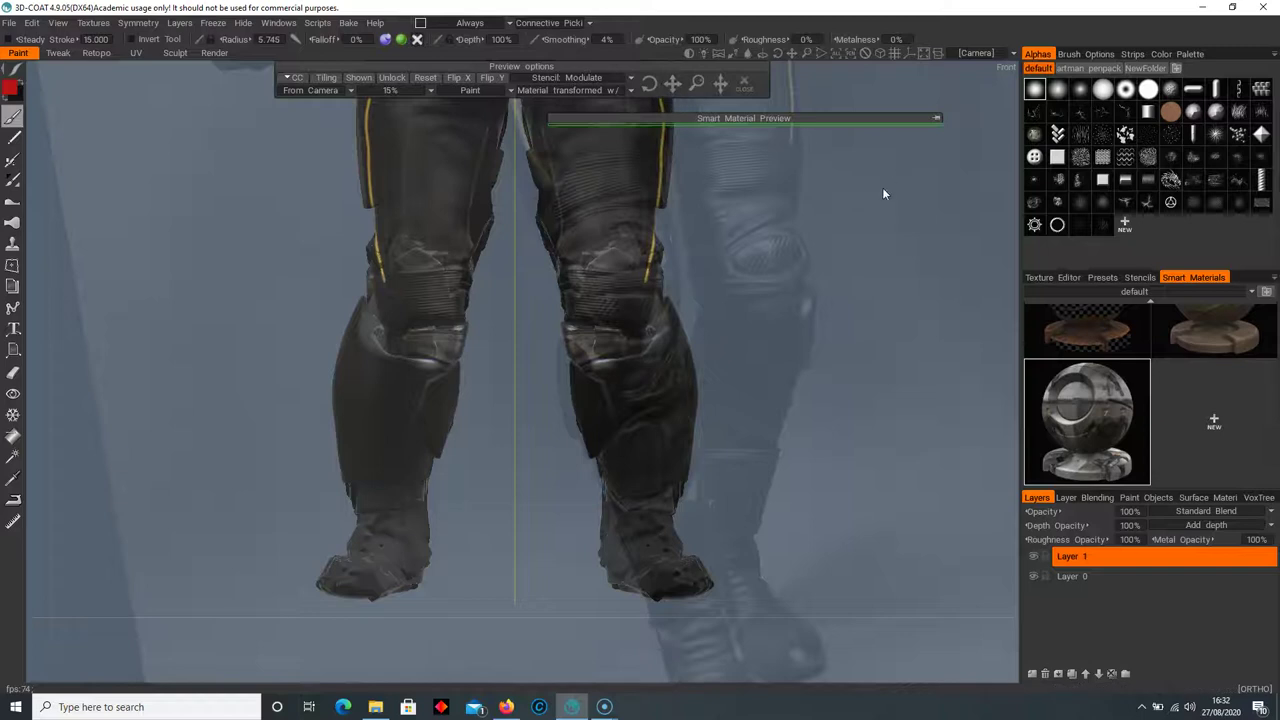
Lower the overlay's preview opacity to 5% and paint the photo's leather detail onto the shins, boots and knee pads
left_click(390, 90)
left_click(395, 126)
mouse_move(660, 377)
left_mouse_down()
mouse_move(652, 332)
mouse_move(604, 378)
mouse_move(632, 427)
mouse_move(651, 547)
left_mouse_up()
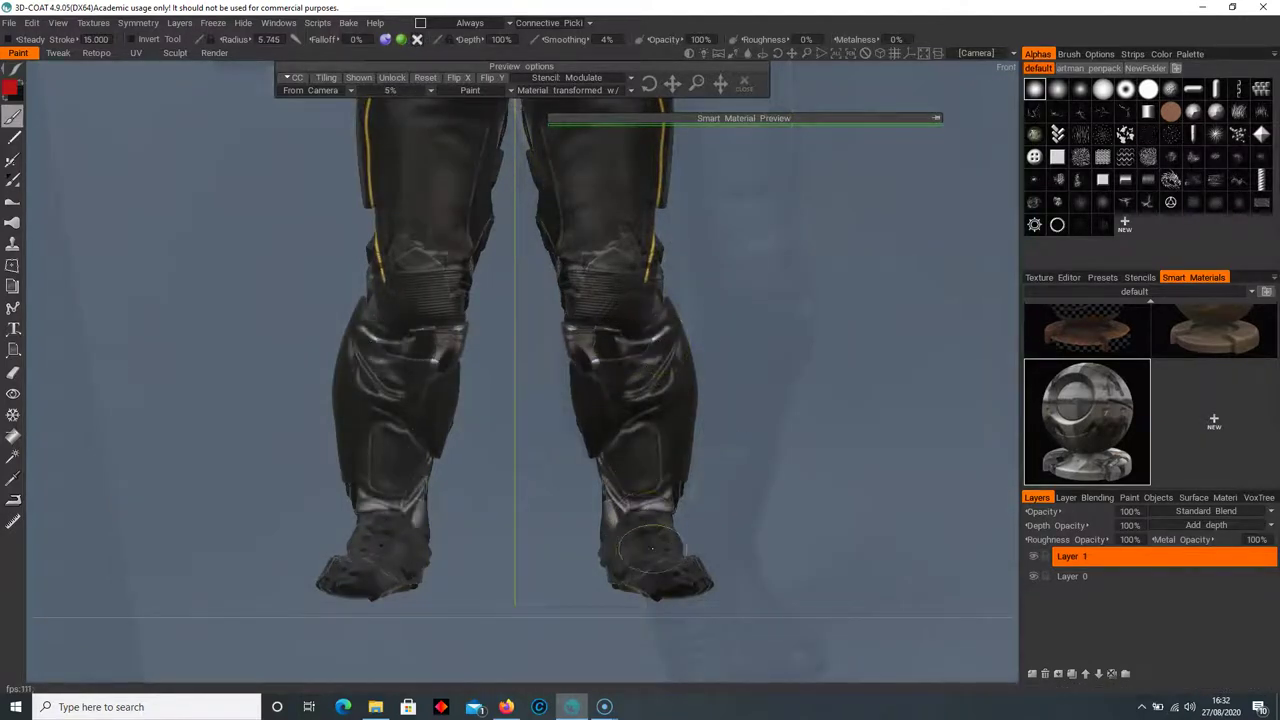
mouse_move(650, 440)
left_mouse_down()
mouse_move(590, 282)
mouse_move(650, 266)
left_mouse_up()
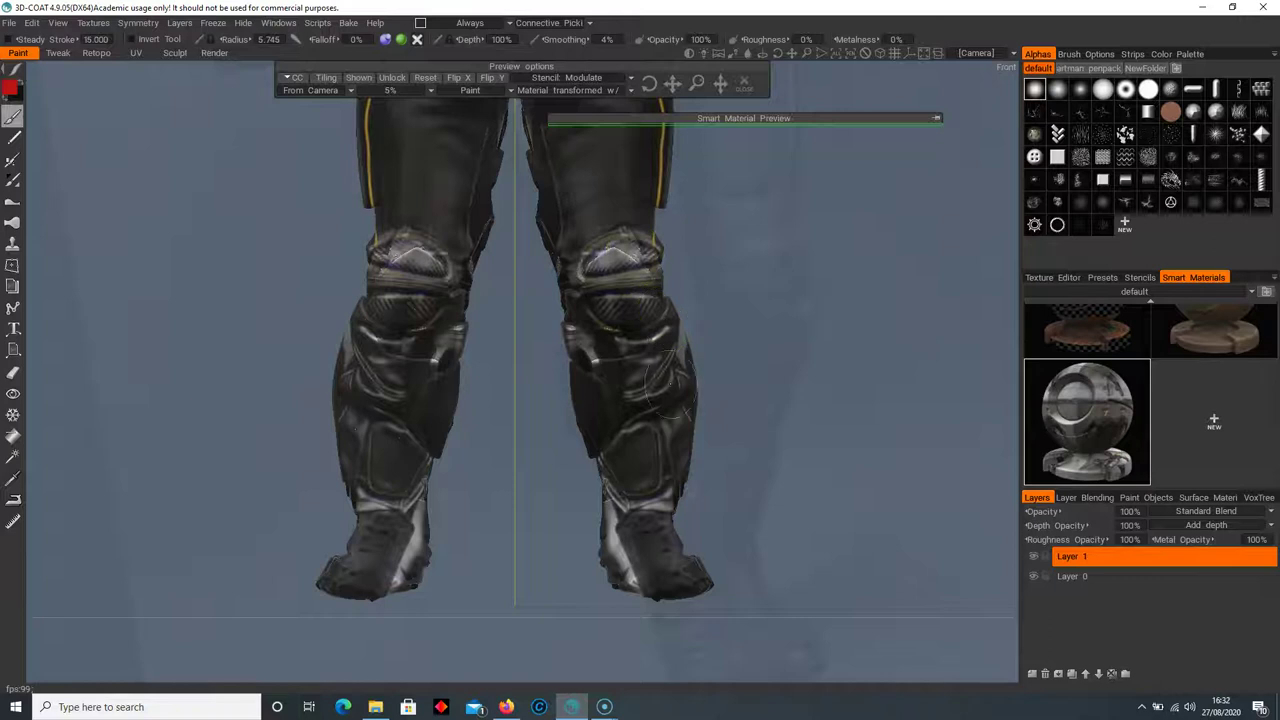
middle_click_drag(512, 284, 500, 469)
left_click_drag(430, 474, 380, 444)
left_click_drag(646, 455, 612, 453)
Close the smart material overlay and examine the painted figure from head to boots
middle_click_drag(555, 372, 583, 463)
middle_click_drag(570, 202, 575, 568)
right_click_drag(532, 412, 594, 518, "alt")
mouse_move(594, 518)
left_mouse_down("alt")
mouse_move(736, 498)
mouse_move(597, 515)
left_mouse_up("alt")
scroll(703, 545, "up", 4)
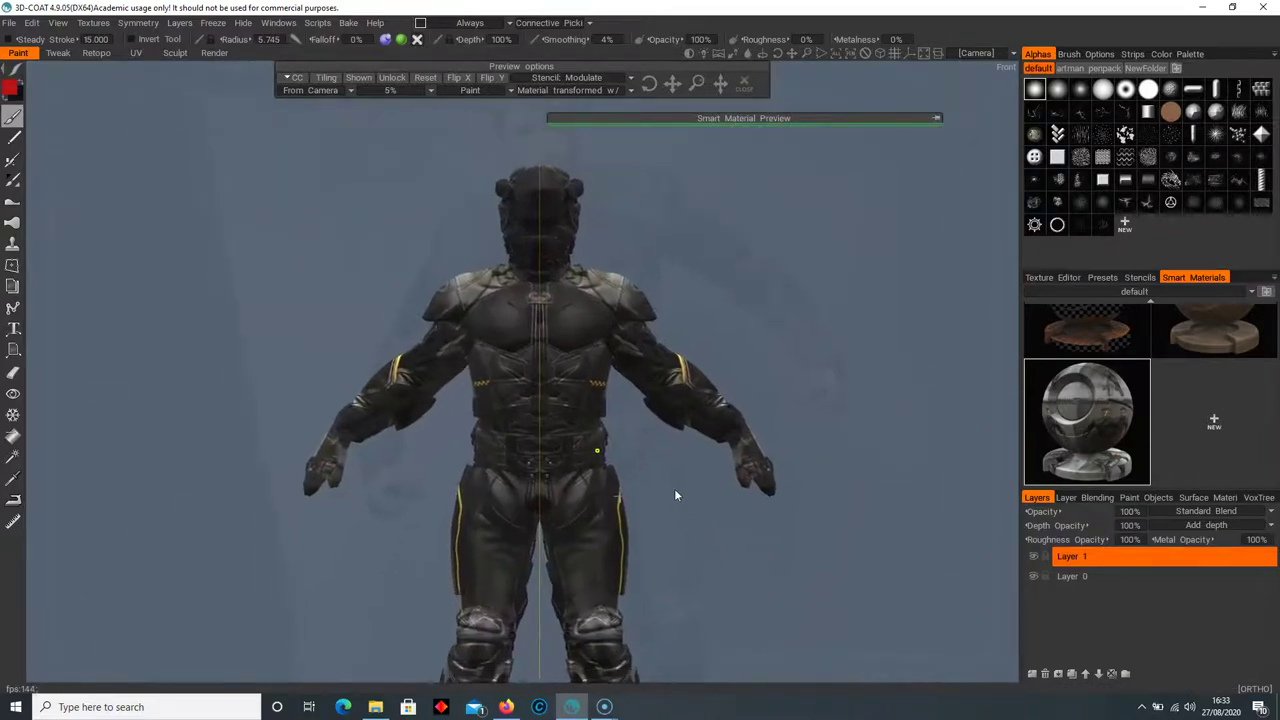
left_click(743, 87)
scroll(714, 351, "down", 2)
middle_click_drag(714, 351, 716, 124)
left_click_drag(714, 200, 643, 229, "alt")
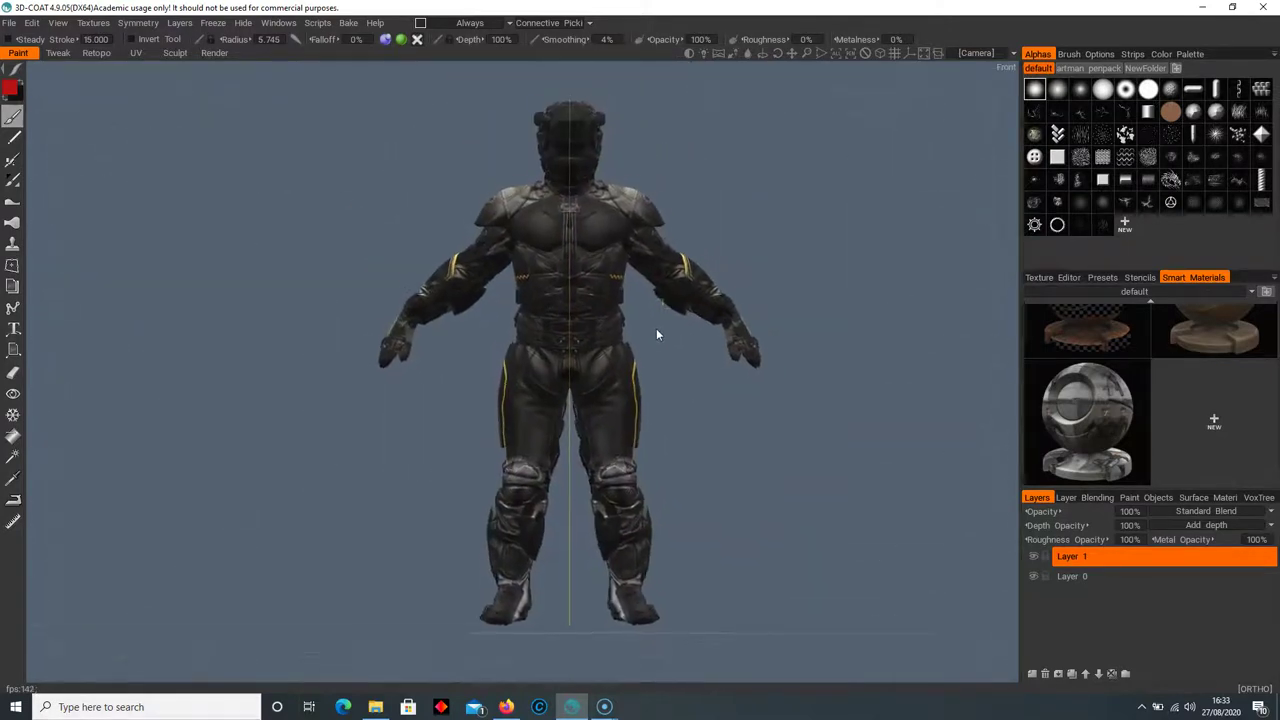
Check the colour texture in the existing suit photo smart material's properties, and close them without saving
left_click(1169, 558)
left_click(1104, 432)
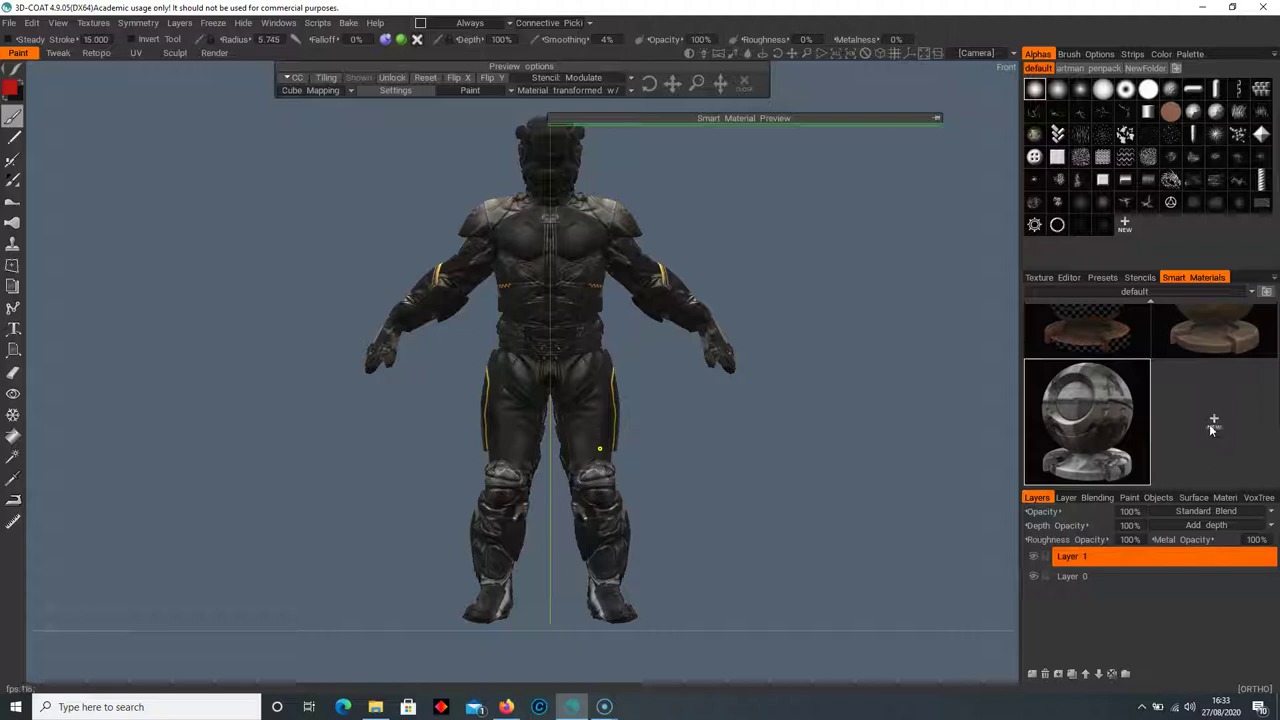
right_click(1100, 425)
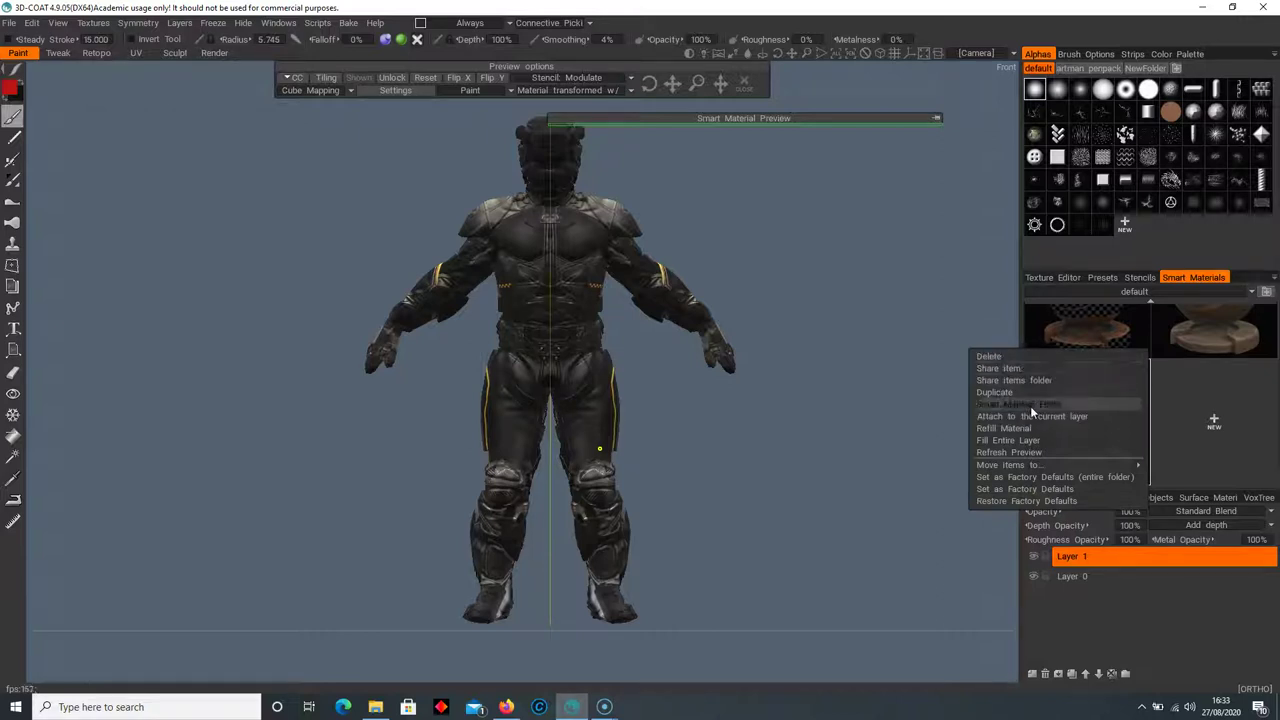
left_click(1034, 404)
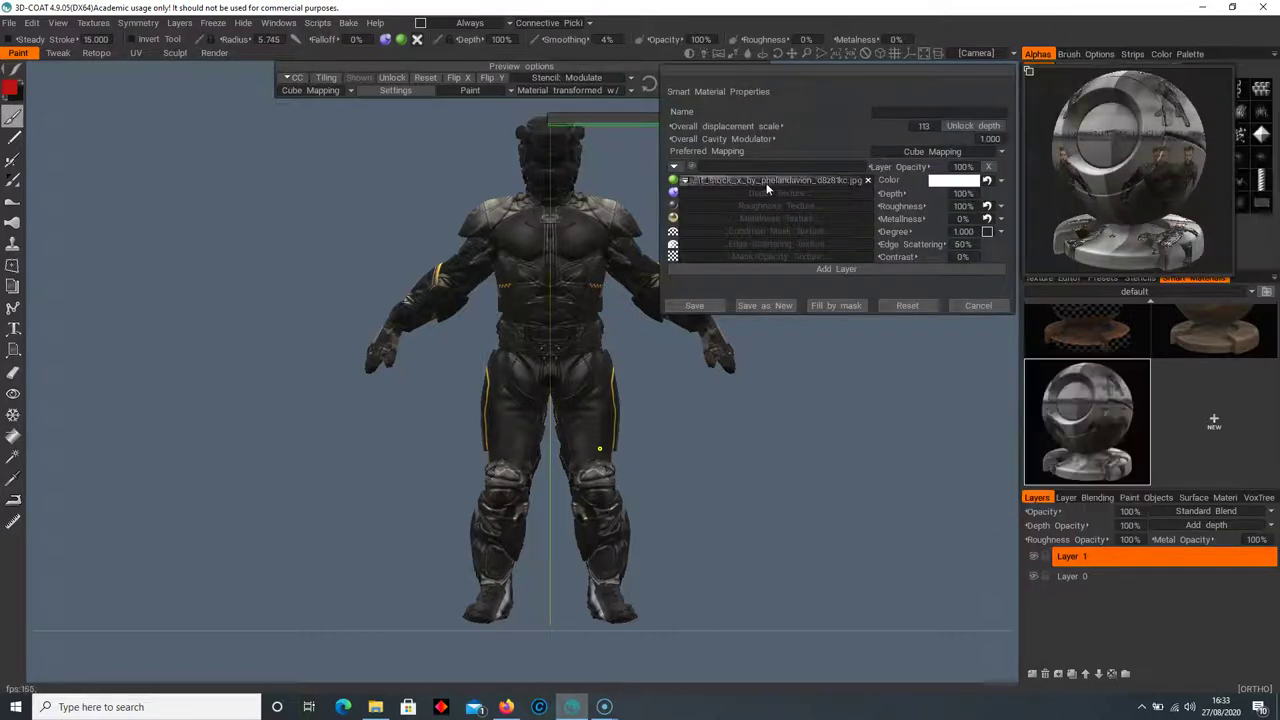
left_click(978, 306)
Create and save a new smart material using the mech_pilot_stock_iii photo as its colour texture
left_click(1217, 424)
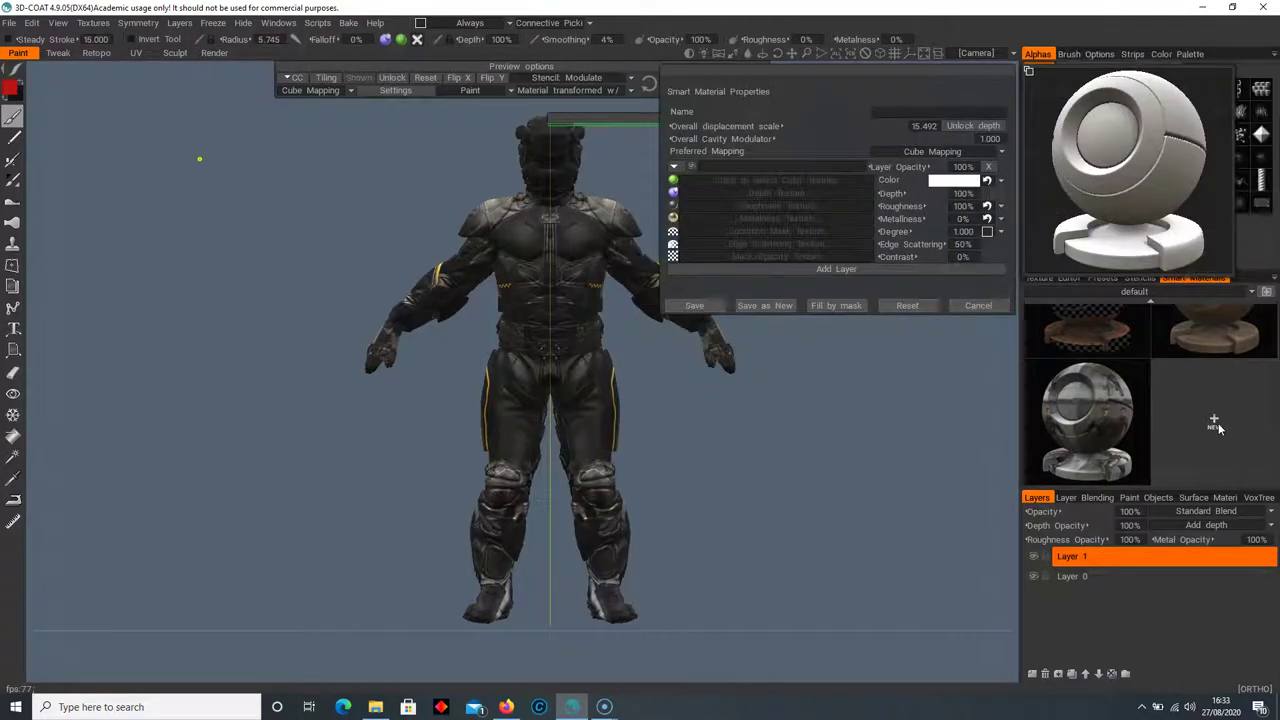
left_click(780, 180)
left_click_drag(822, 210, 836, 323)
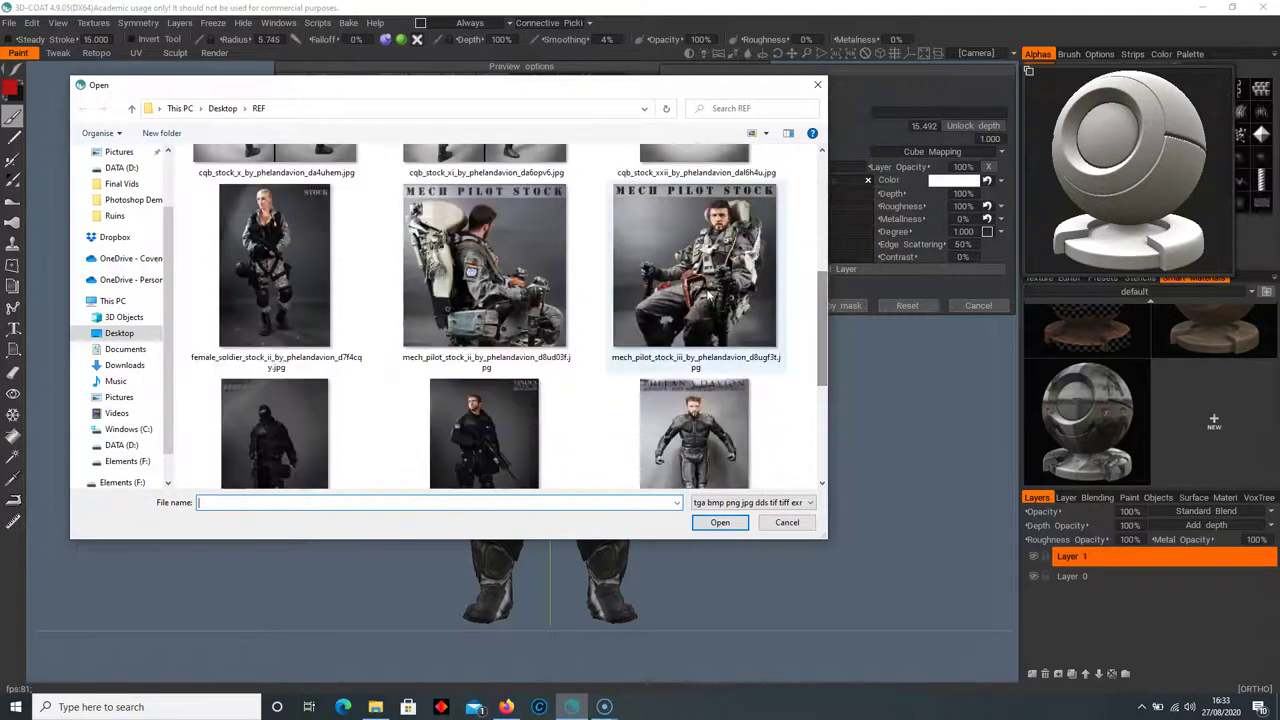
double_click(706, 289)
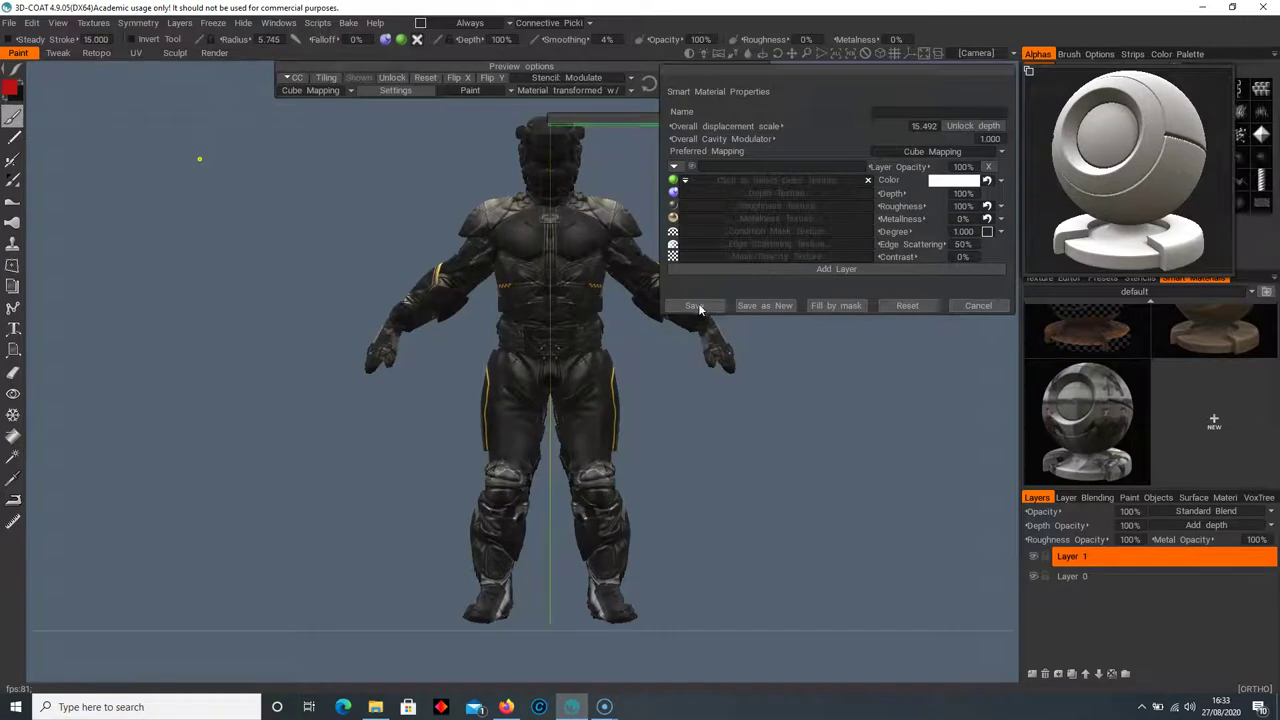
left_click(708, 307)
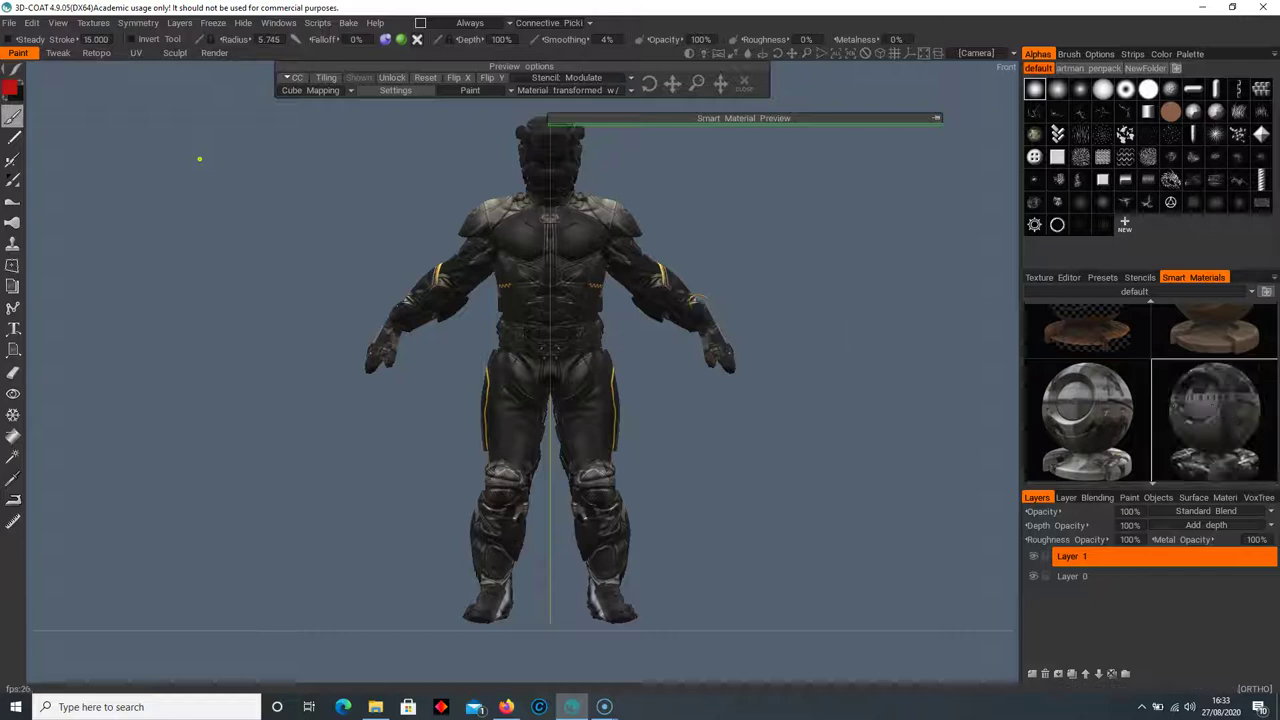
Set the new material's mapping to From Camera, and rescale and move its photo overlay over the figure
left_click(319, 92)
left_click(318, 105)
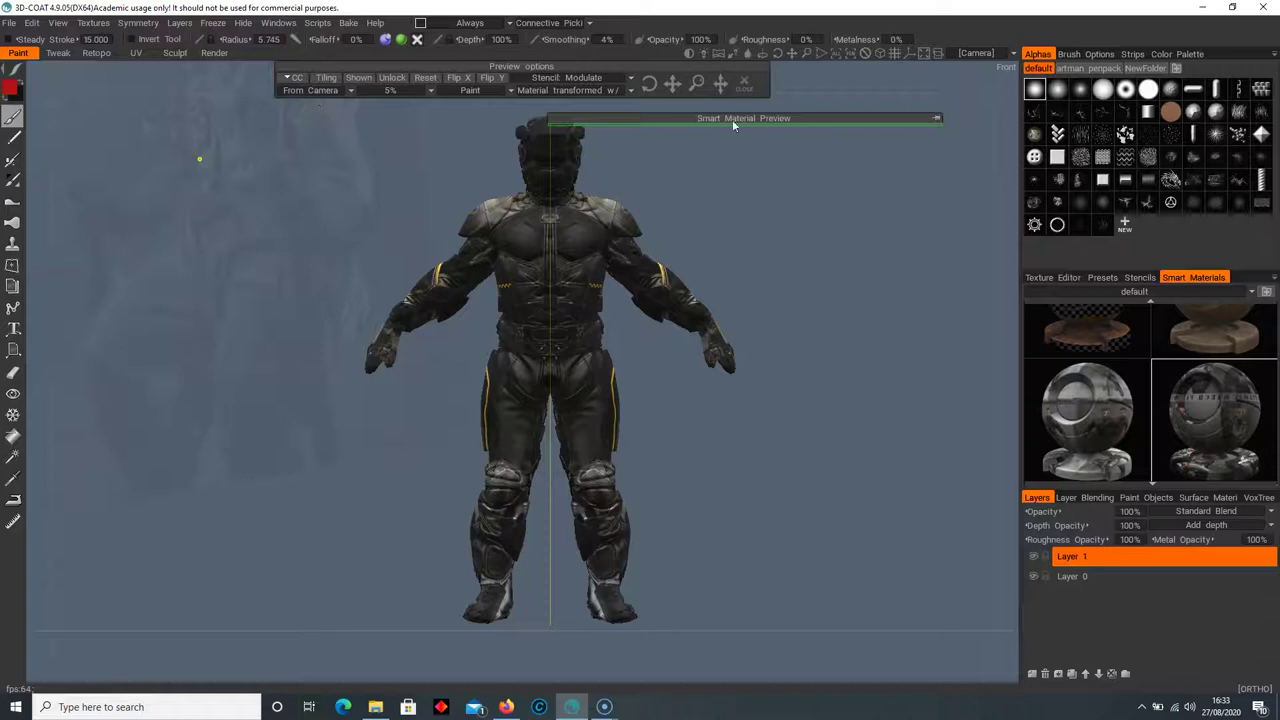
left_click(455, 78)
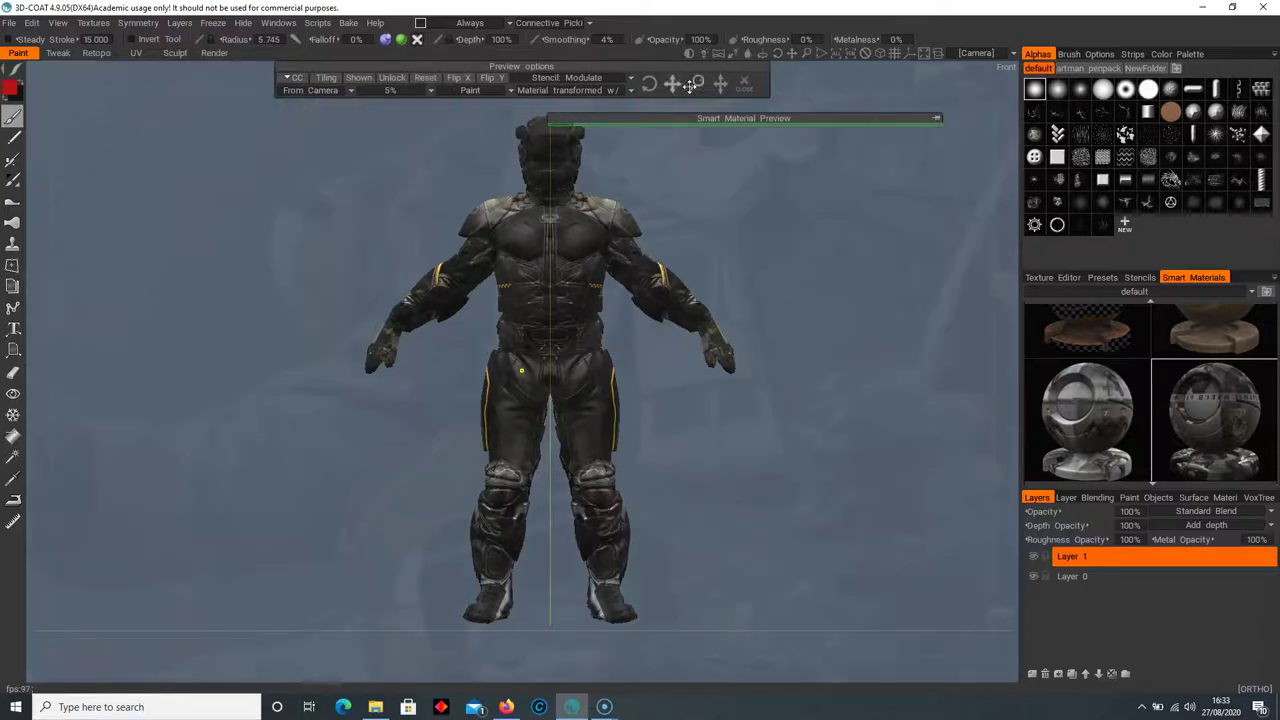
mouse_move(697, 82)
left_mouse_down()
mouse_move(711, 84)
mouse_move(676, 84)
left_mouse_up()
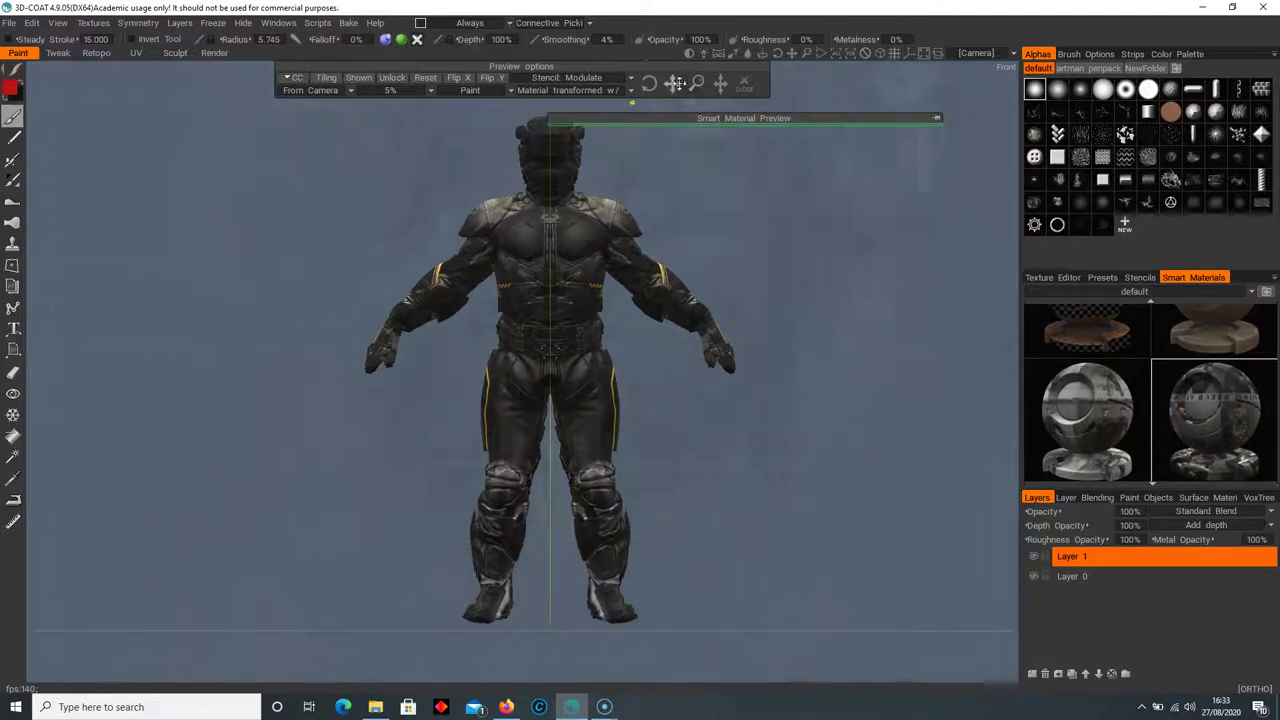
scroll(712, 316, "up", 5)
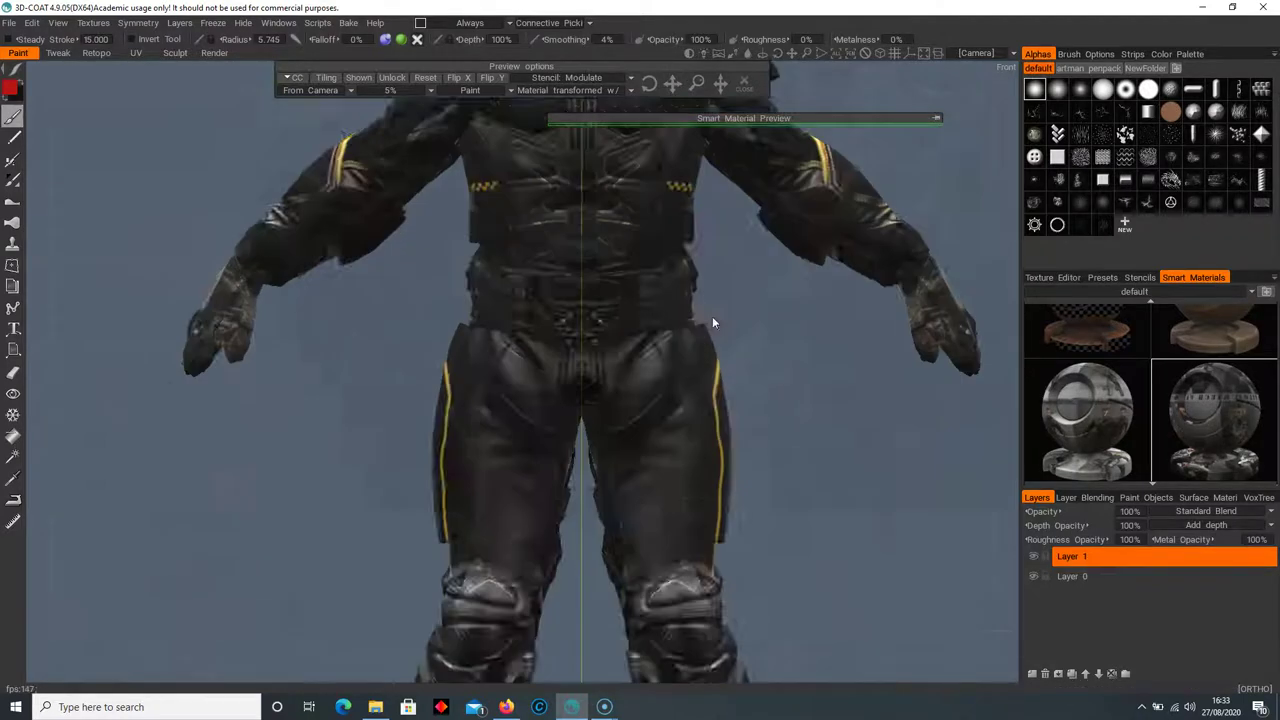
Raise the overlay's preview opacity to 30% and fit the photo's red and orange harness parts over the figure's head
left_click(390, 90)
left_click(378, 157)
scroll(530, 245, "down", 1)
middle_click_drag(545, 135, 564, 390)
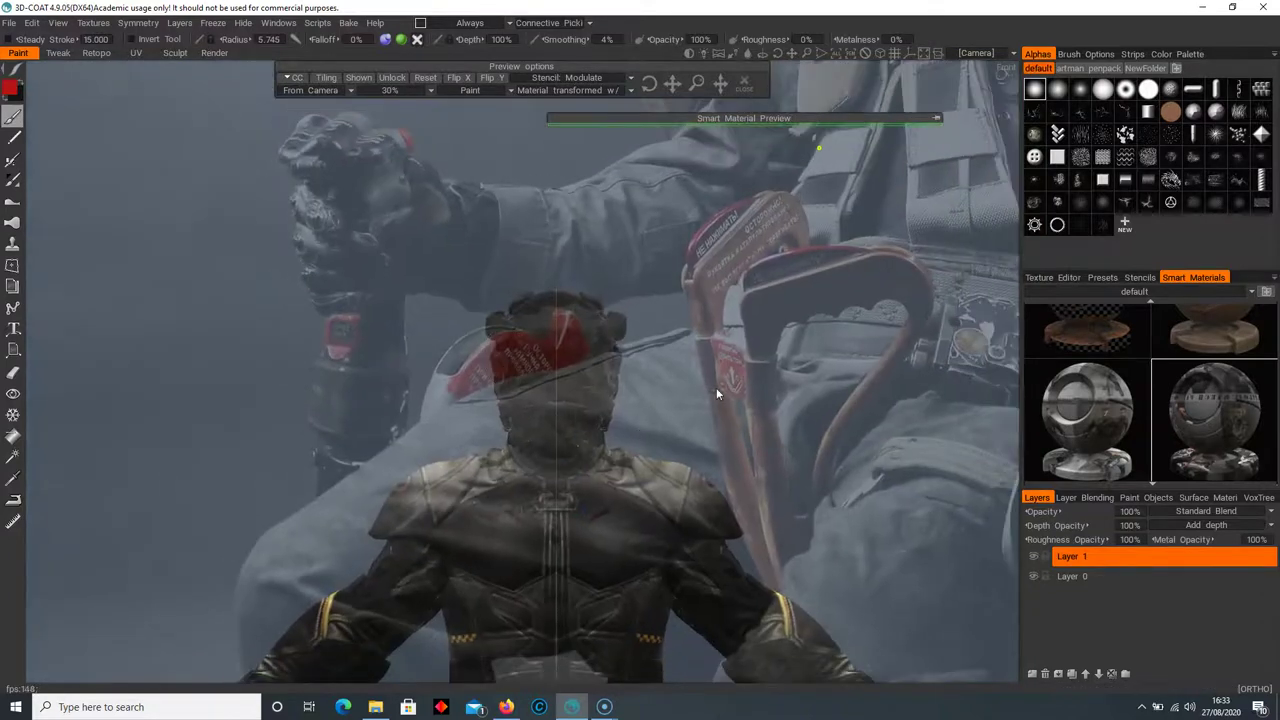
left_click_drag(700, 85, 671, 86)
left_click_drag(807, 53, 781, 359)
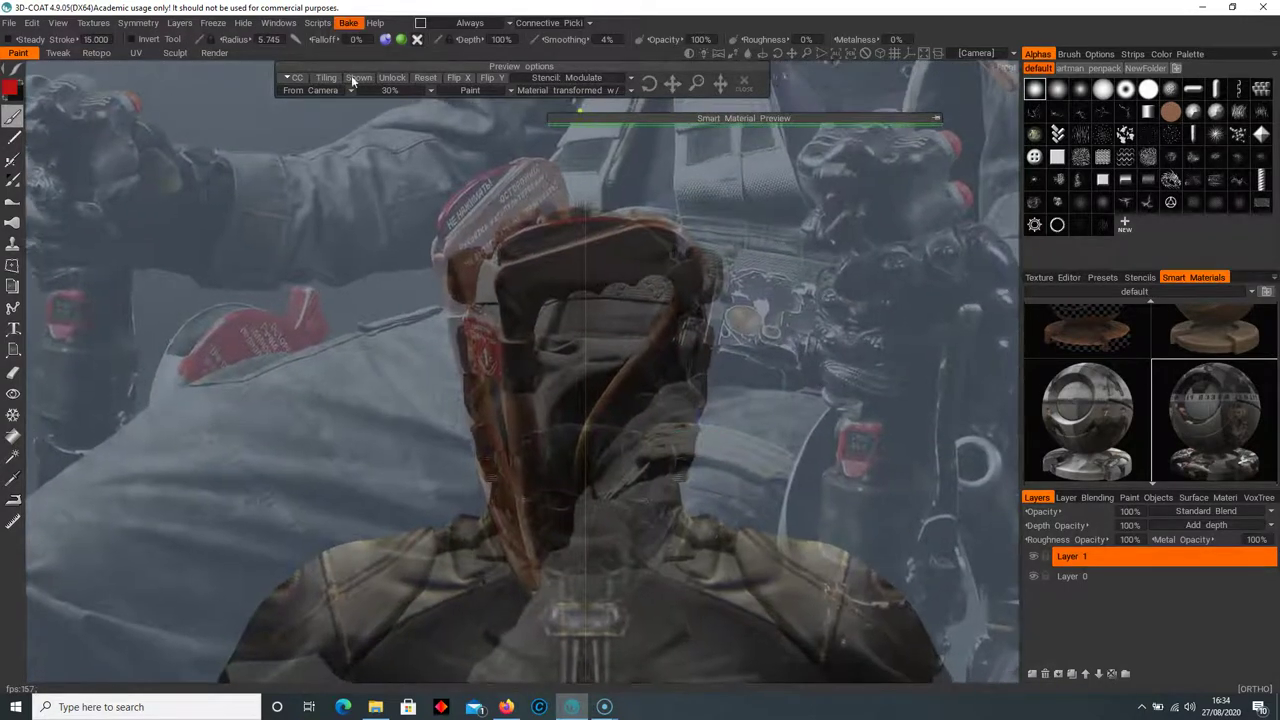
Lower the overlay's preview opacity to 5% and paint the red and orange harness detail over the front of the helmet
left_click(385, 90)
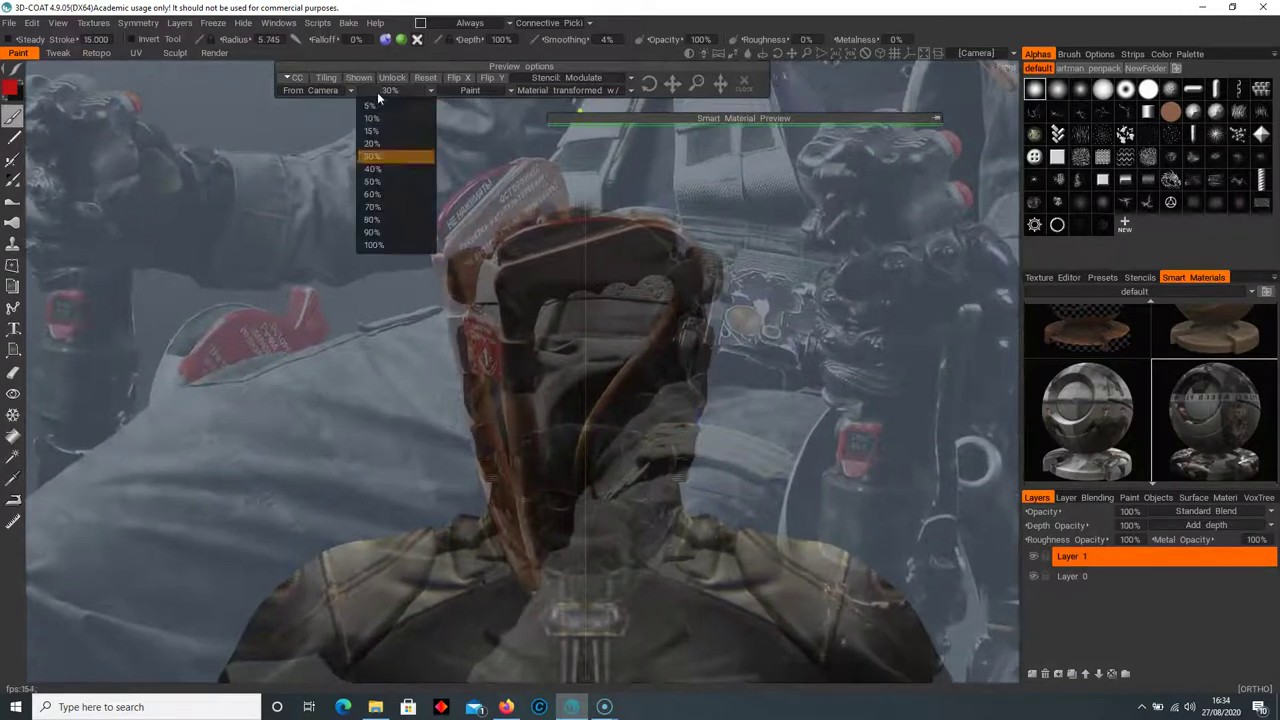
left_click(371, 106)
mouse_move(486, 429)
left_mouse_down()
mouse_move(500, 335)
mouse_move(492, 262)
mouse_move(585, 270)
mouse_move(585, 229)
left_mouse_up()
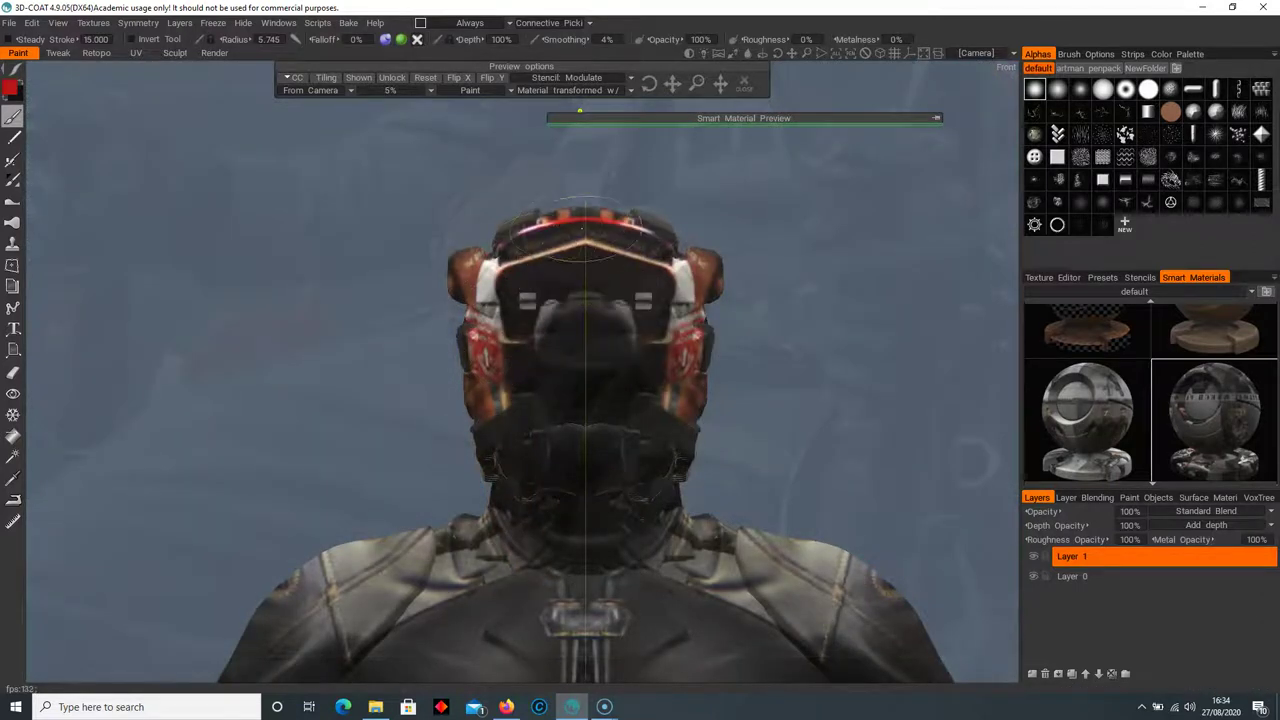
mouse_move(506, 326)
left_mouse_down()
mouse_move(630, 335)
mouse_move(586, 435)
mouse_move(590, 375)
mouse_move(661, 320)
left_mouse_up()
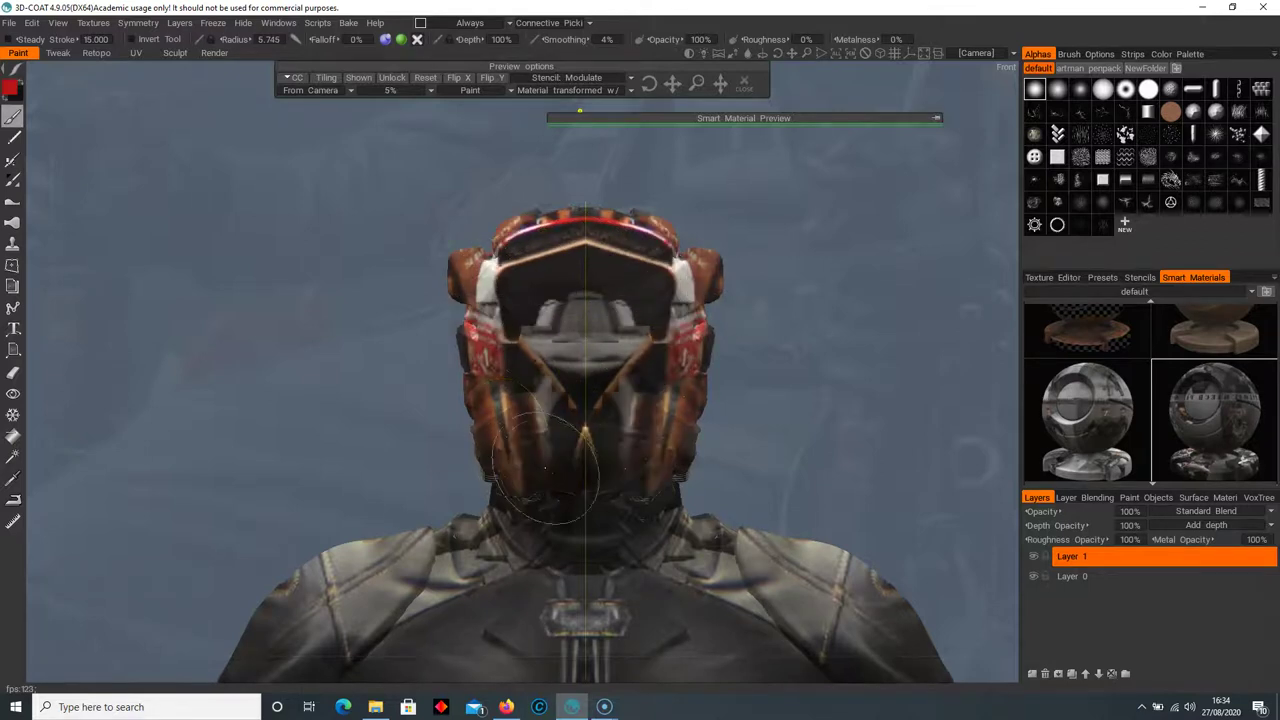
left_click_drag(577, 472, 570, 402)
Paint additional strap and buckle detail from other parts of the pilot photo onto the helmet's visor and face
mouse_move(490, 398)
left_mouse_down("alt")
mouse_move(621, 352)
mouse_move(629, 375)
mouse_move(518, 400)
mouse_move(609, 400)
mouse_move(611, 411)
mouse_move(748, 347)
mouse_move(561, 453)
mouse_move(585, 420)
left_mouse_up("alt")
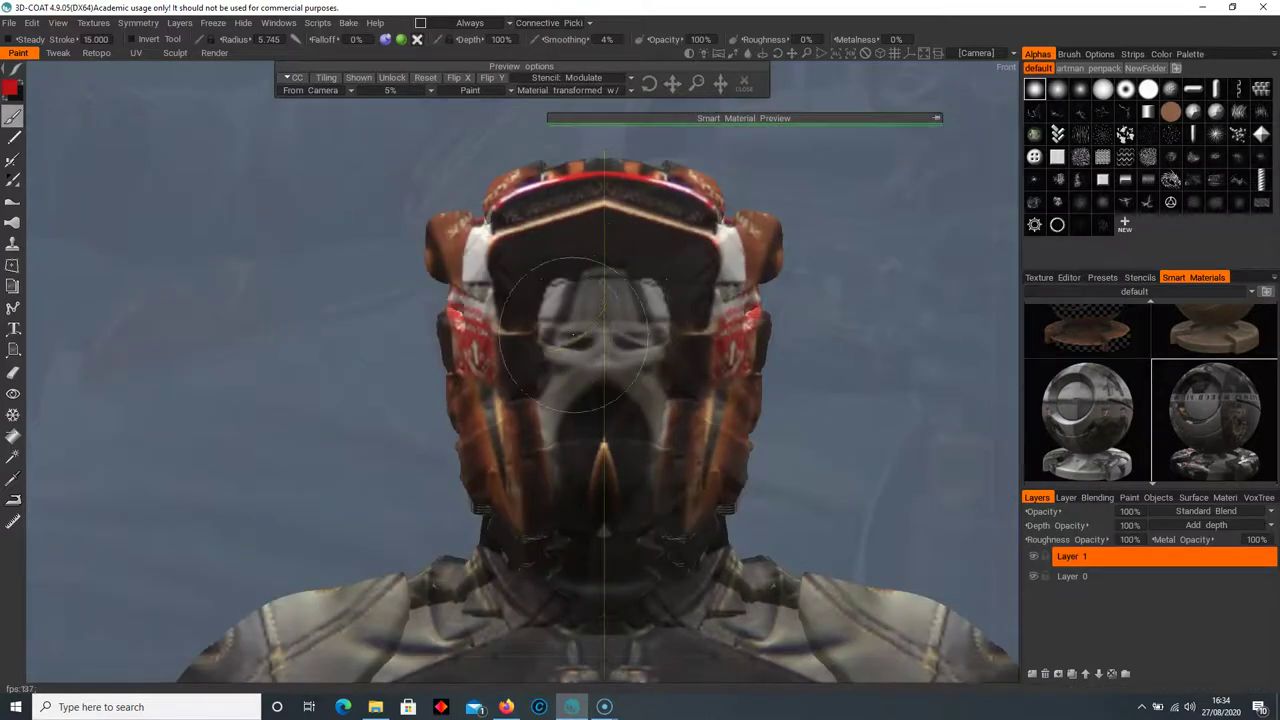
left_click_drag(606, 310, 620, 345)
left_click_drag(704, 366, 600, 354, "alt")
left_click_drag(655, 268, 640, 290)
left_click_drag(615, 358, 720, 380, "alt+shift")
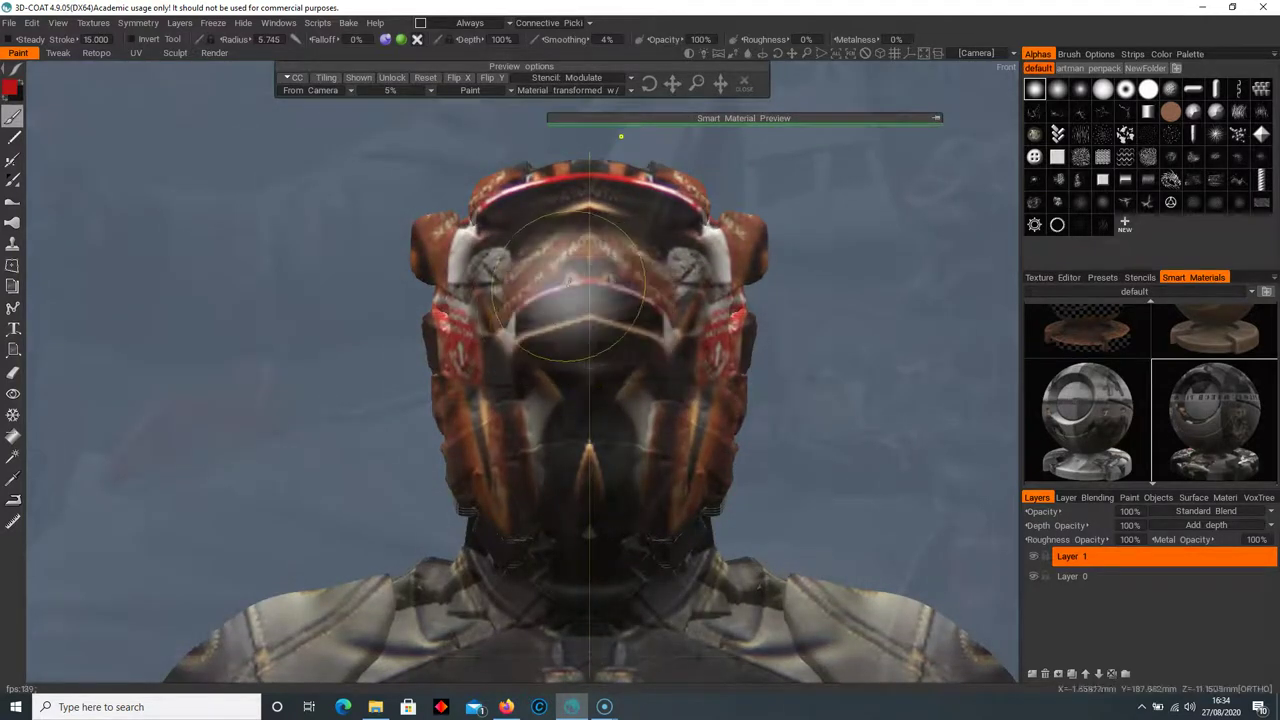
Reposition the photo overlay in the side view and paint its detail onto the side of the helmet
left_click_drag(586, 264, 850, 314, "alt")
middle_click_drag(655, 315, 667, 318, "alt")
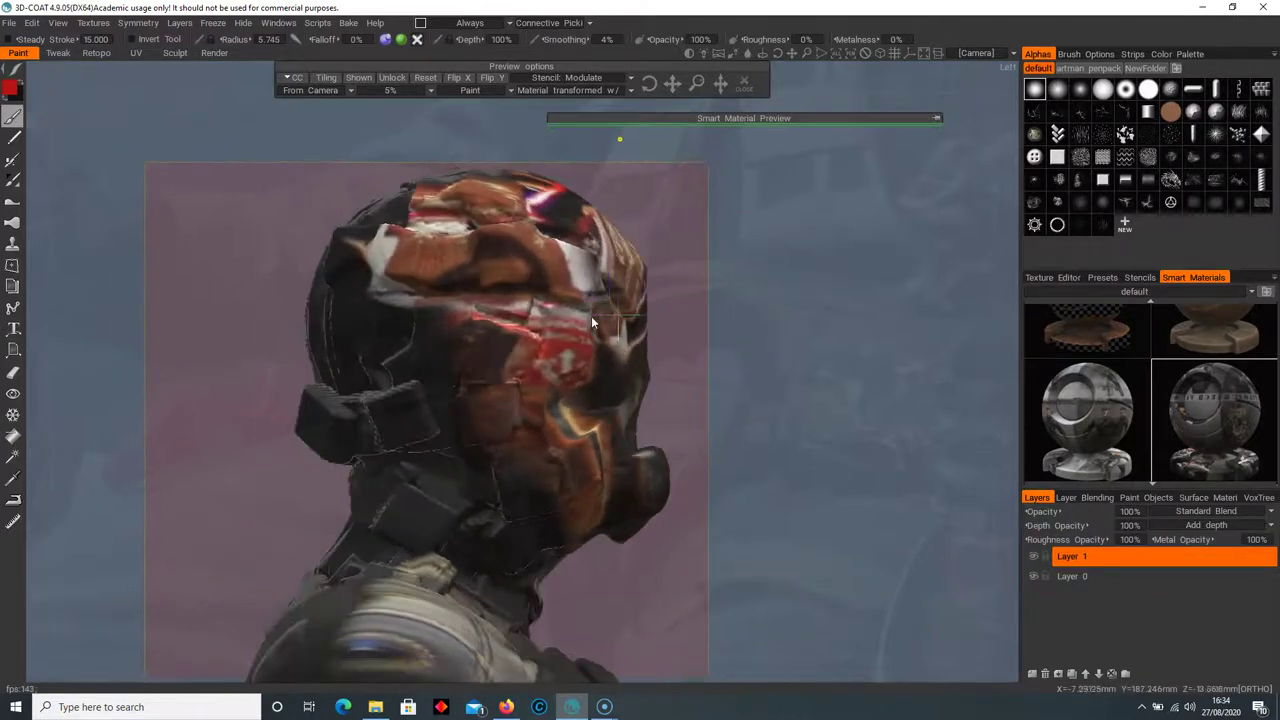
right_click_drag(667, 318, 609, 292, "alt")
middle_click_drag(609, 292, 614, 272, "alt")
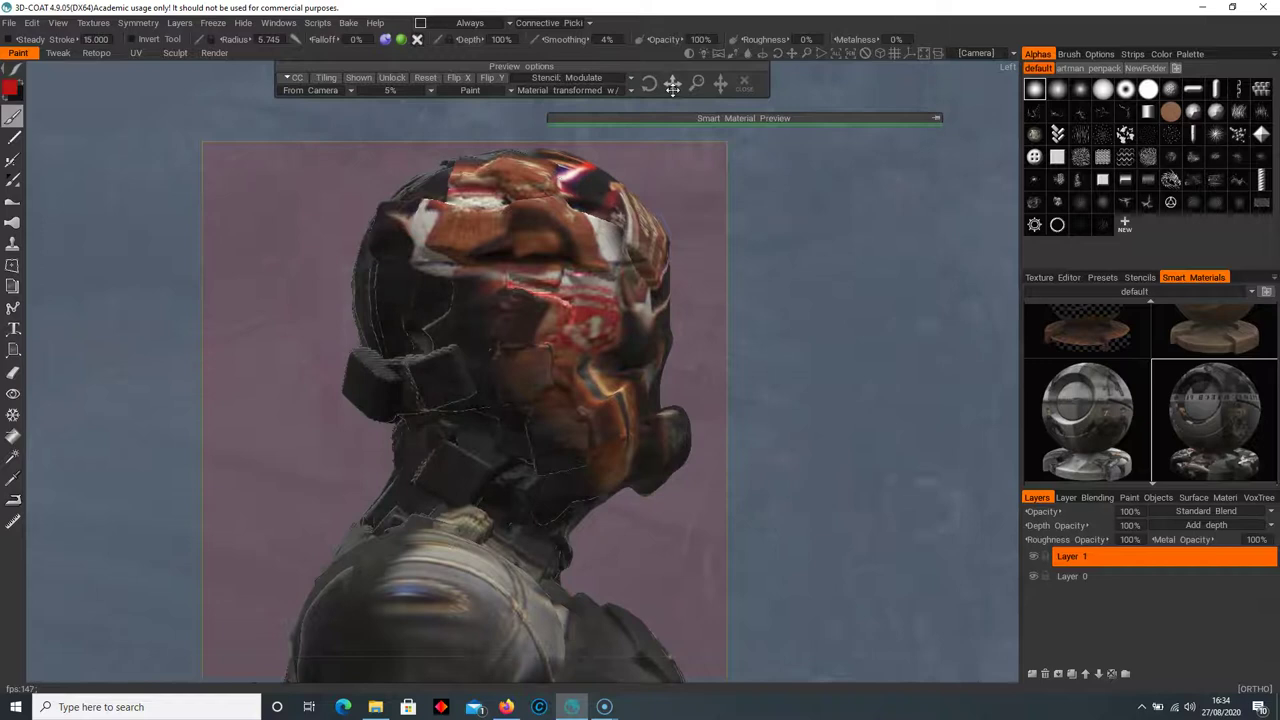
mouse_move(450, 268)
left_mouse_down()
mouse_move(441, 278)
mouse_move(503, 364)
mouse_move(481, 434)
mouse_move(499, 355)
left_mouse_up()
Move the overlay in the front view and paint its orange and grey detail onto both sides of the lower ribs
left_click_drag(655, 480, 450, 463, "alt")
right_click_drag(669, 440, 573, 426, "alt")
middle_click_drag(573, 426, 397, 176, "alt")
scroll(396, 173, "down", 5)
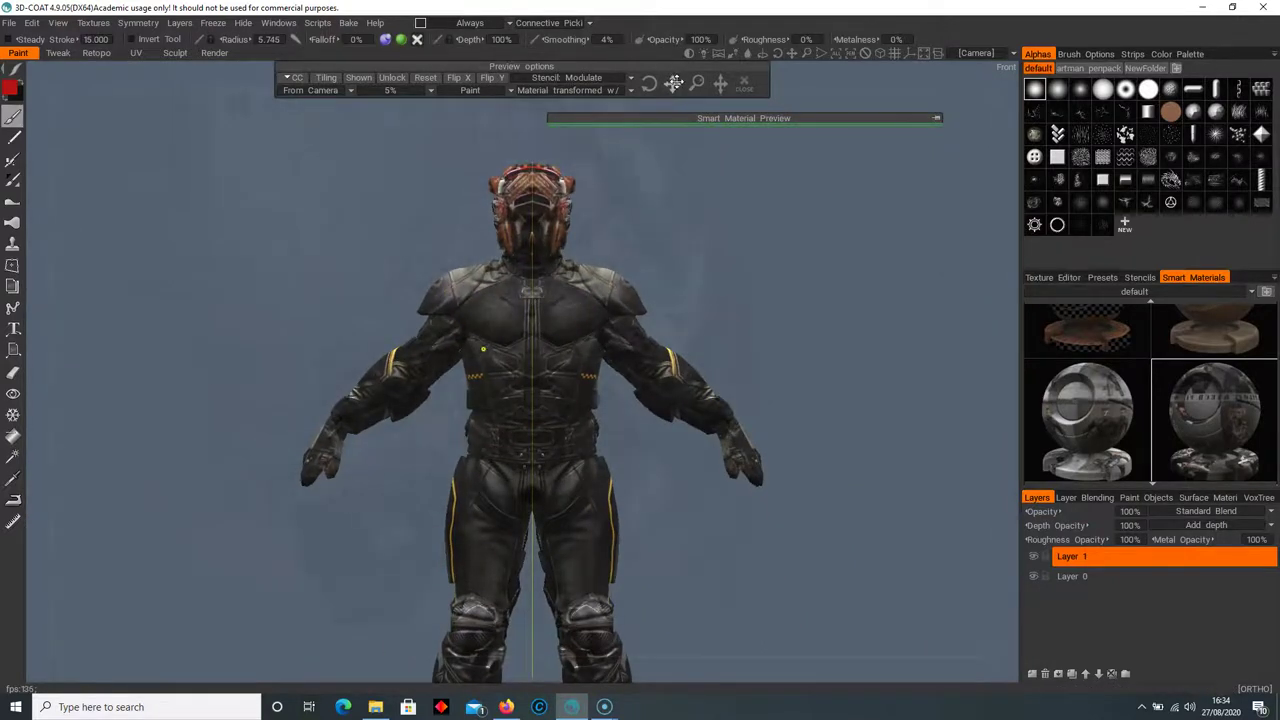
left_click_drag(474, 393, 464, 395)
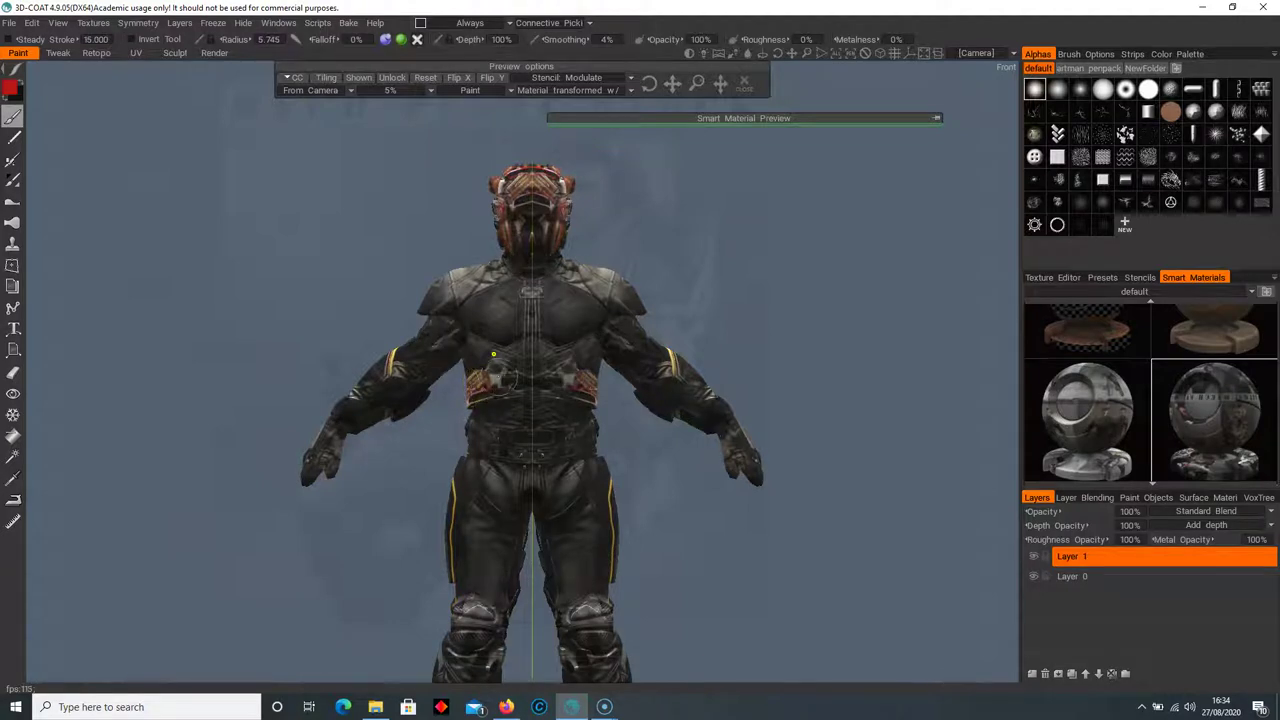
Try painting the pilot photo's detail over the yellow-striped elbow, and check it from an angle
scroll(720, 414, "down", 1)
middle_click_drag(720, 414, 717, 363, "alt")
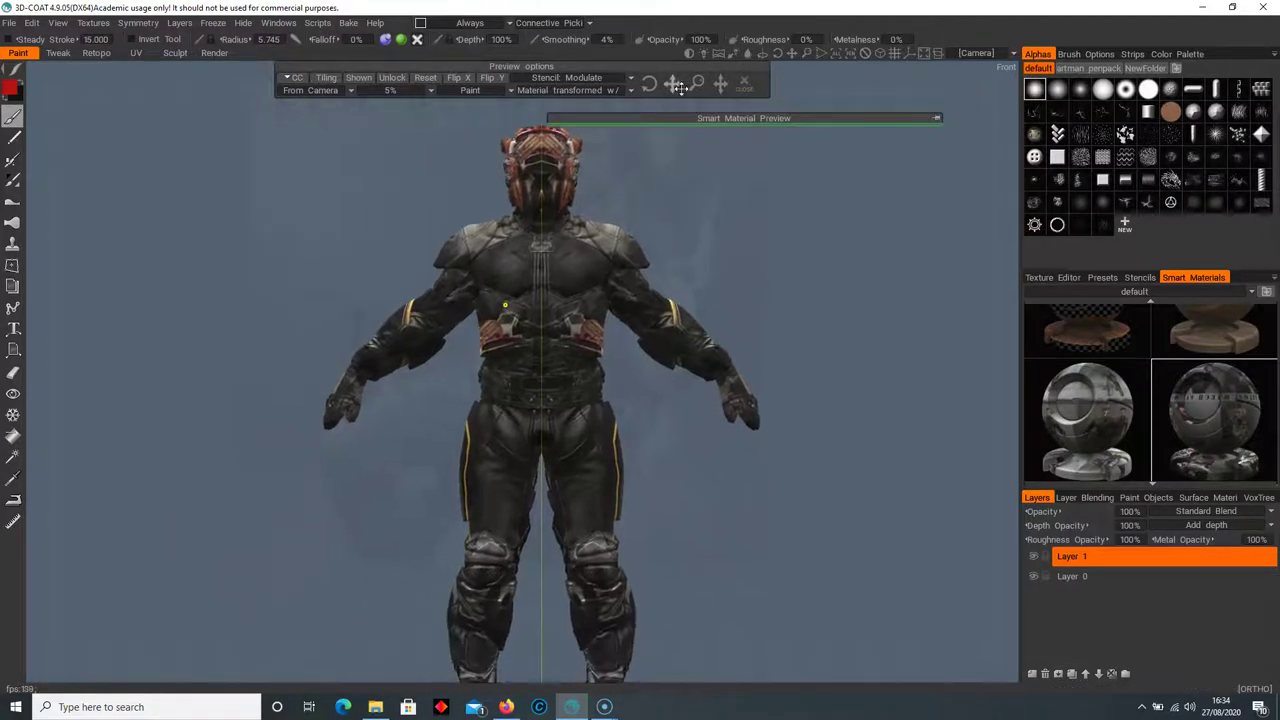
left_click(422, 312)
right_click_drag(420, 265, 400, 318)
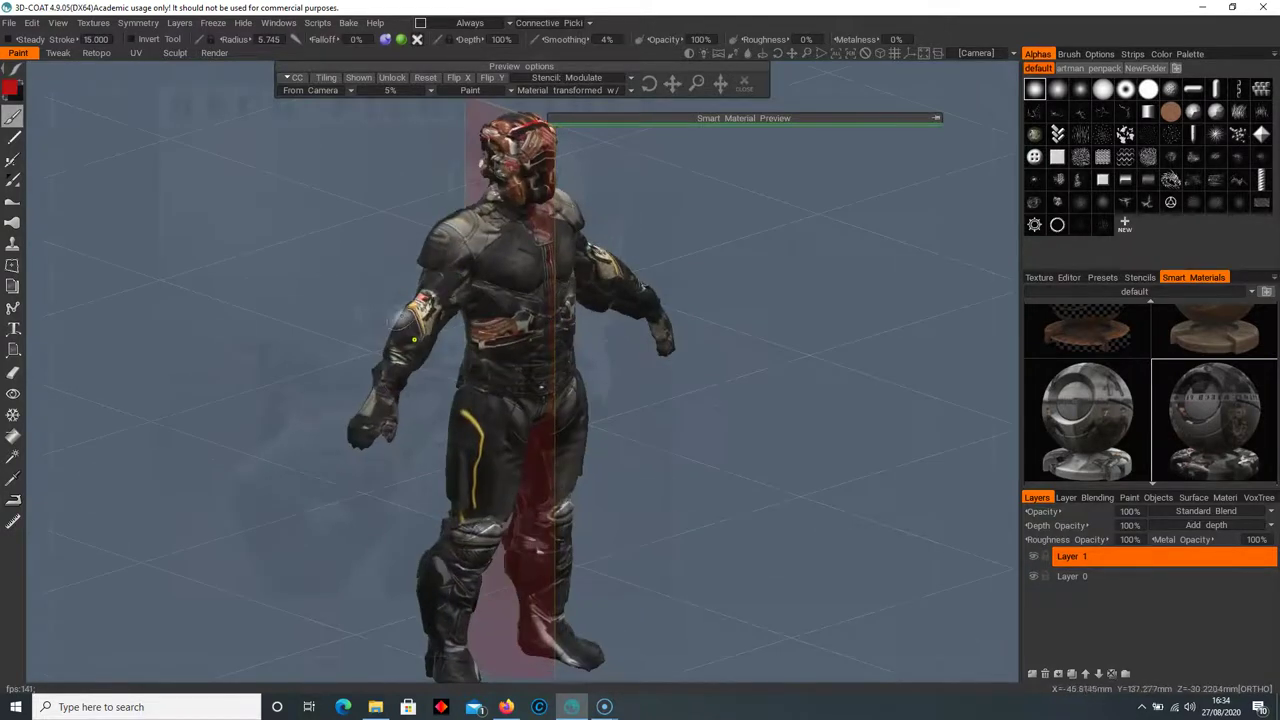
key("KP_2")
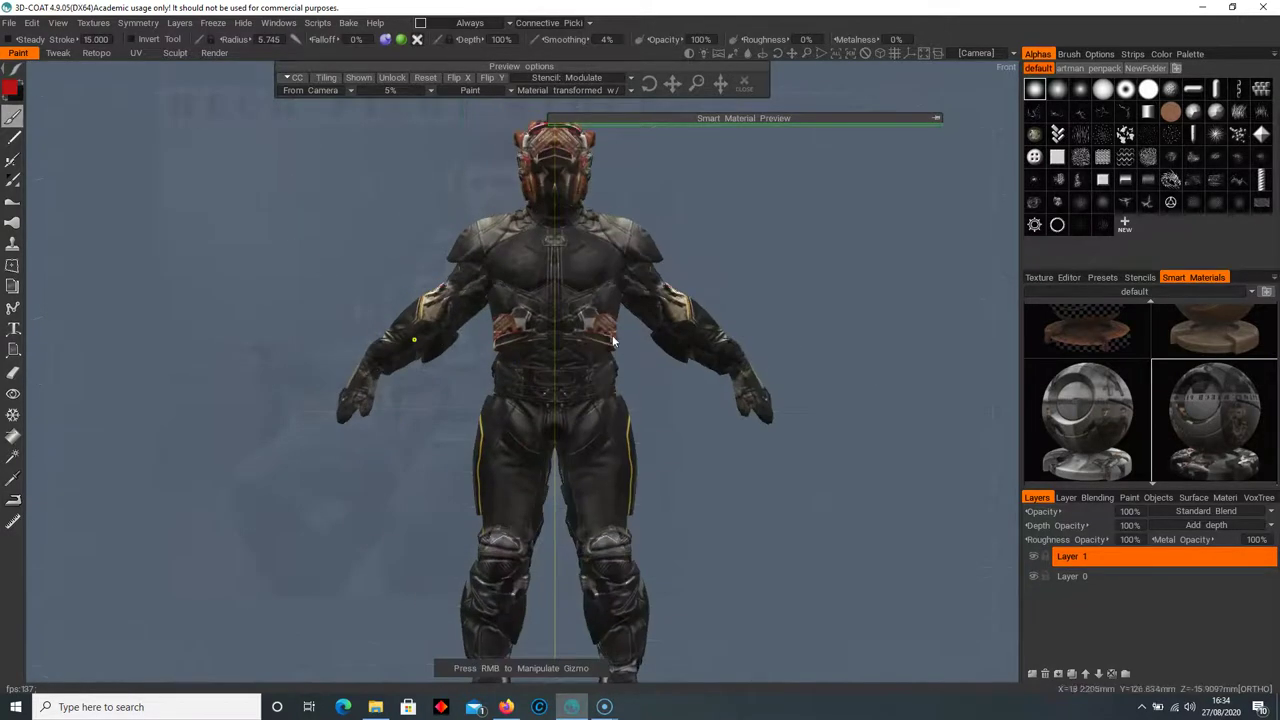
Enlarge the brush radius to 15.154, and try painting the photo's detail onto the thighs before undoing the stroke
middle_click_drag(612, 335, 614, 247)
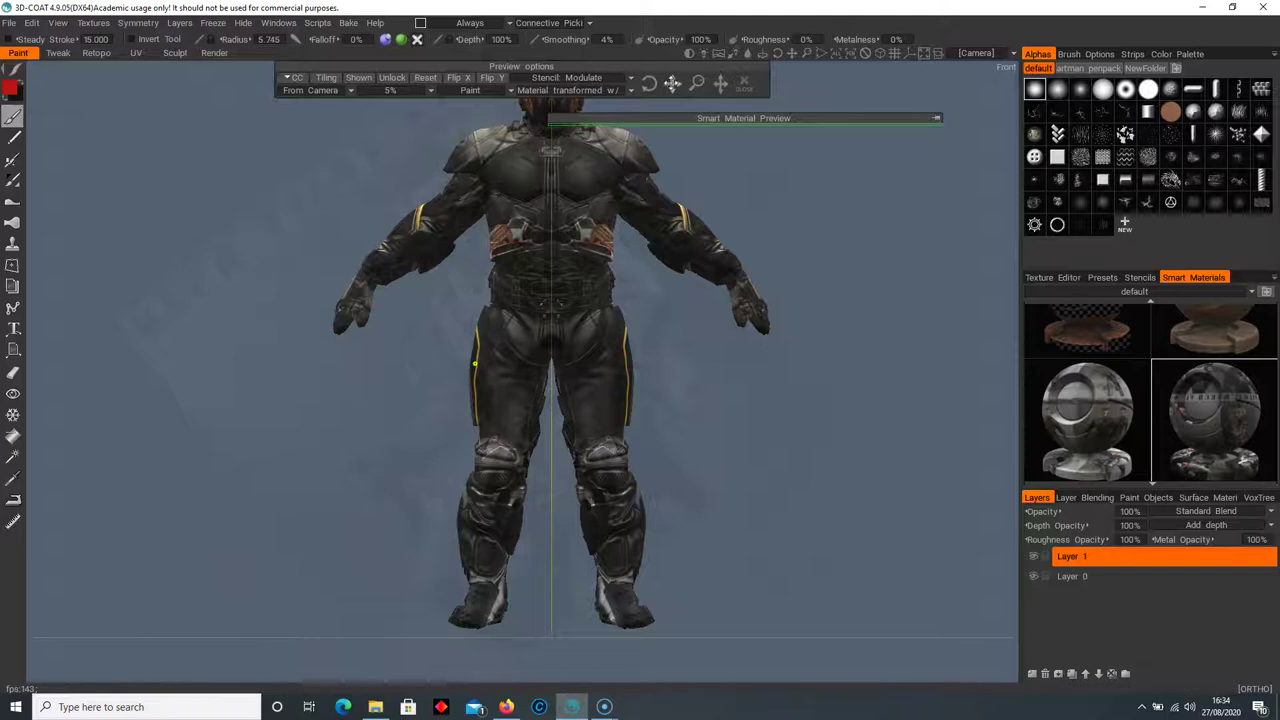
right_click_drag(533, 370, 598, 370)
mouse_move(514, 364)
left_mouse_down()
mouse_move(500, 362)
mouse_move(484, 321)
left_mouse_up()
key("ctrl+z")
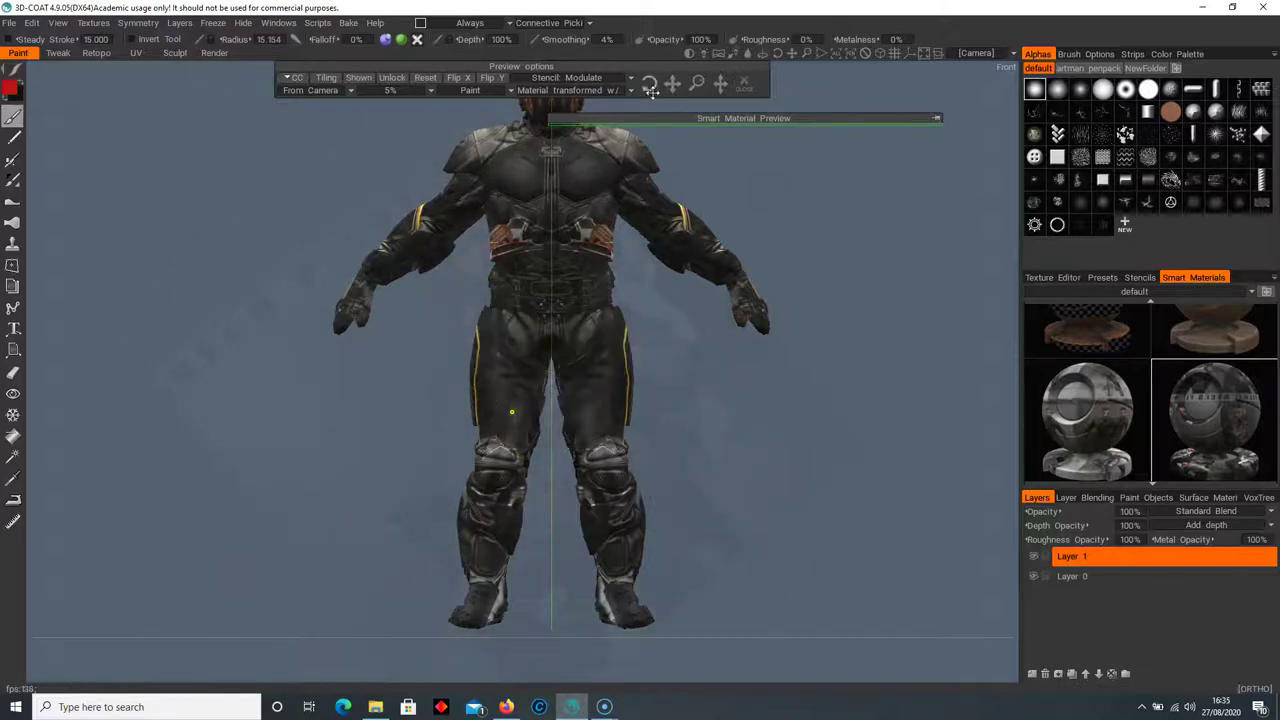
Paint the photo's light grey and orange detail onto both sides of the waist and hips in the front view
mouse_move(516, 300)
left_mouse_down()
mouse_move(490, 275)
mouse_move(637, 397)
mouse_move(668, 390)
mouse_move(584, 371)
left_mouse_up()
right_click_drag(584, 371, 562, 430, "alt")
mouse_move(562, 430)
left_mouse_down("alt")
mouse_move(618, 420)
mouse_move(558, 424)
left_mouse_up("alt")
middle_click_drag(559, 427, 559, 465, "alt")
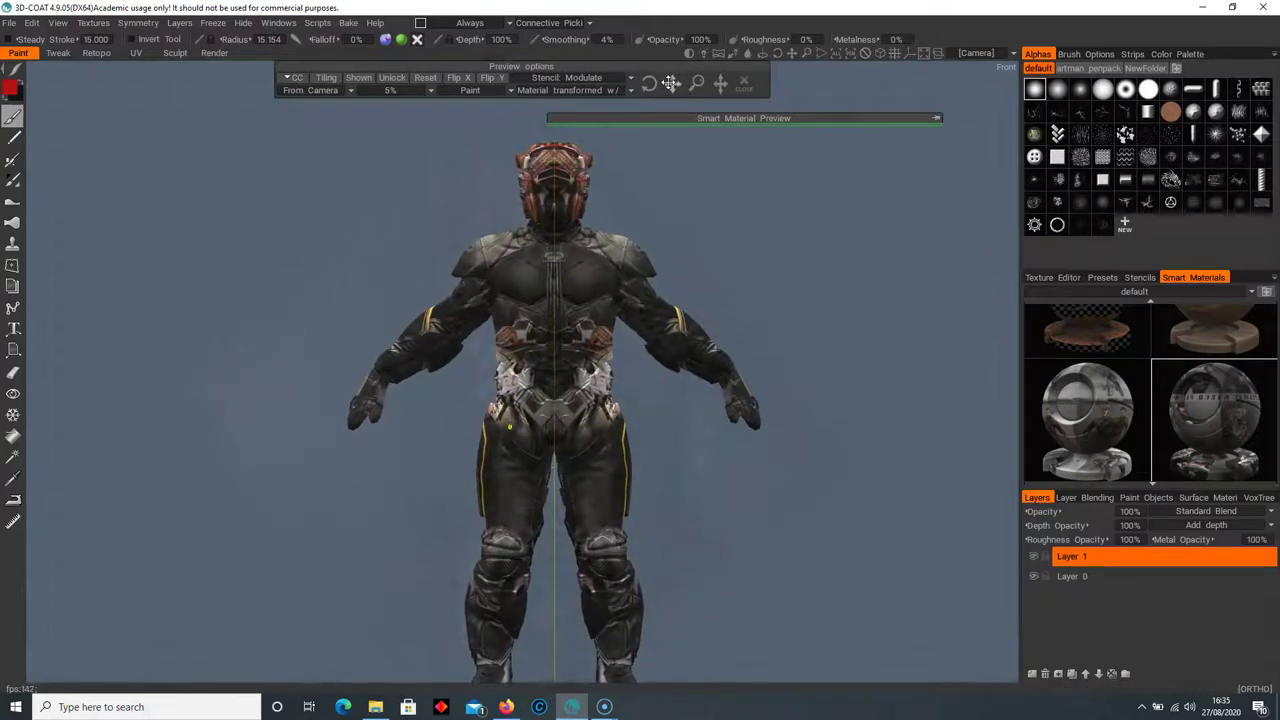
Reposition the photo overlay and try painting its beige detail over the thighs
left_click_drag(550, 466, 500, 438)
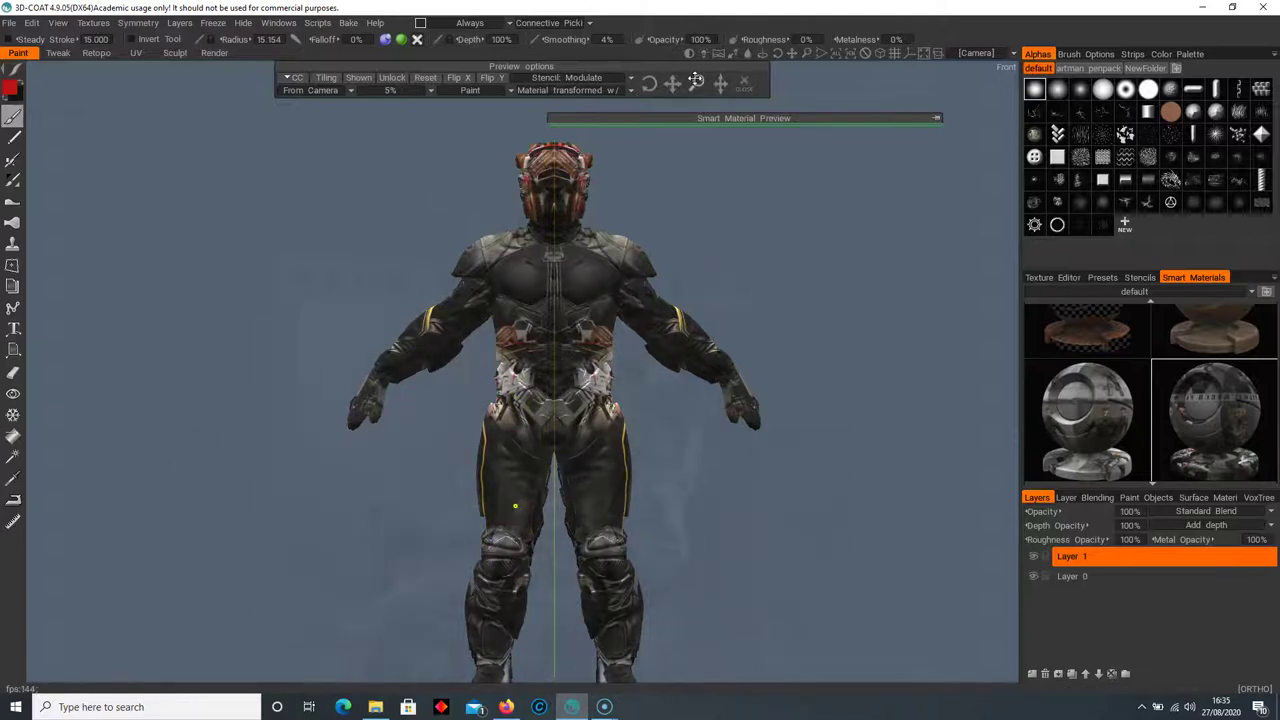
middle_click_drag(692, 332, 578, 225, "alt")
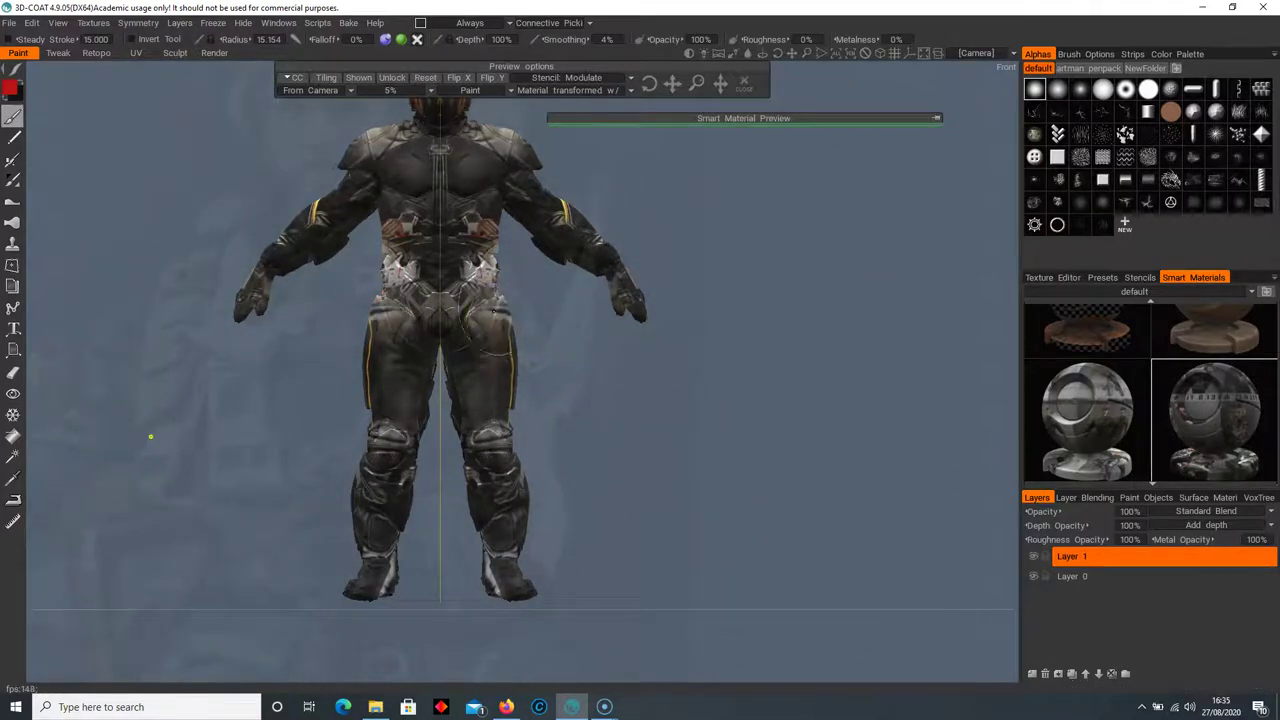
mouse_move(455, 370)
left_mouse_down()
mouse_move(495, 410)
mouse_move(516, 370)
left_mouse_up()
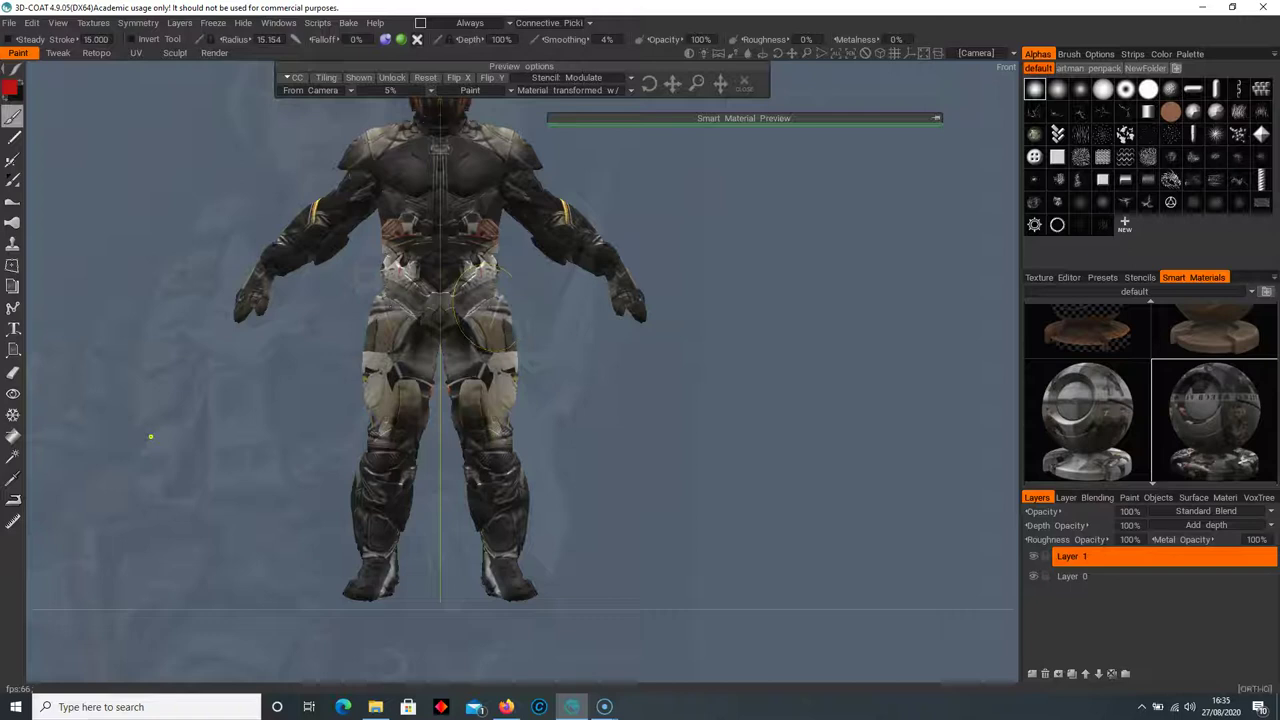
key("ctrl+z")
Move the photo overlay in the front view and paint its detail over the chest and abdomen
mouse_move(596, 378)
left_mouse_down()
mouse_move(588, 345)
mouse_move(554, 345)
left_mouse_up()
middle_click_drag(554, 345, 576, 383)
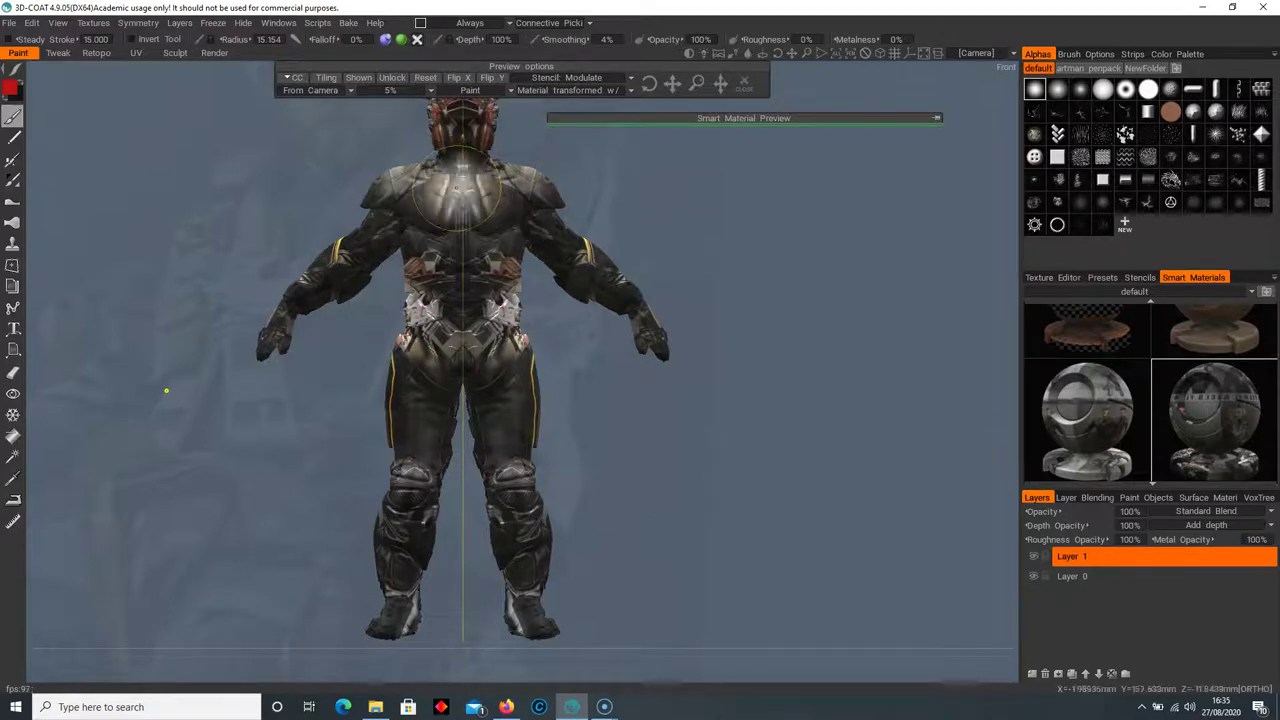
scroll(671, 436, "up", 4)
scroll(773, 425, "down", 3)
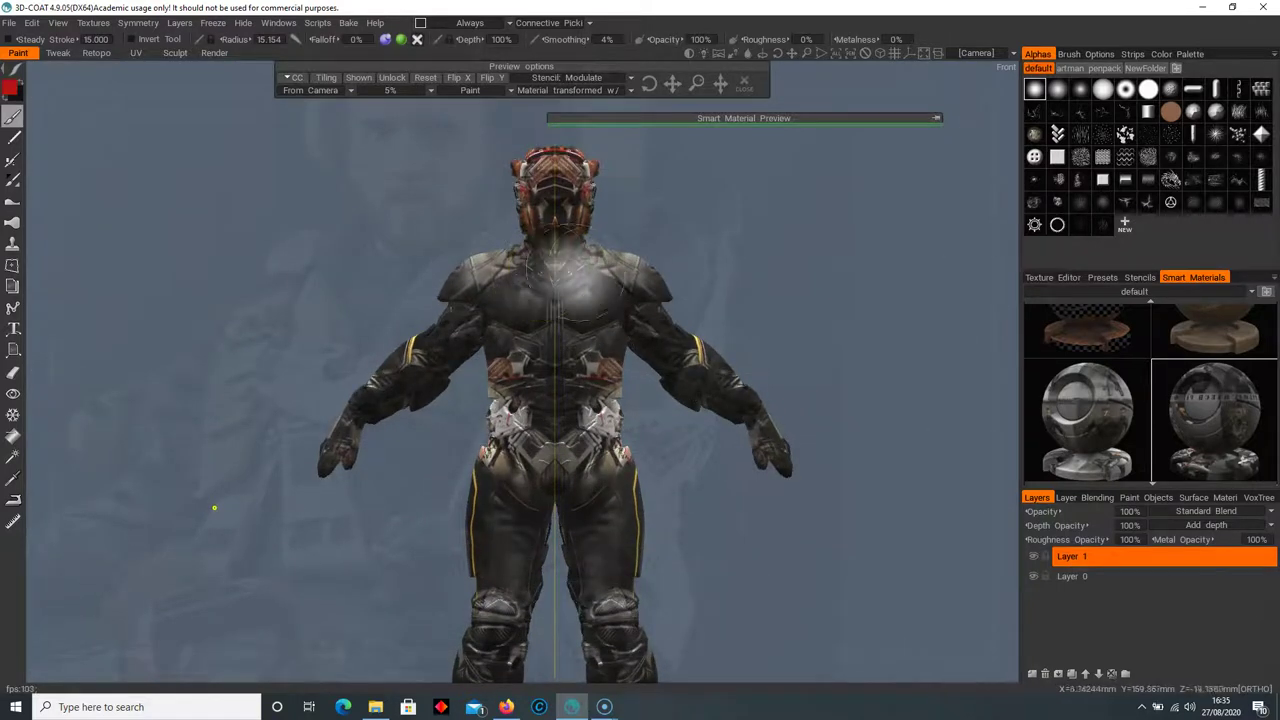
middle_click_drag(707, 383, 665, 344)
mouse_move(674, 86)
left_mouse_down()
mouse_move(709, 158)
mouse_move(731, 145)
left_mouse_up()
mouse_move(590, 399)
left_mouse_down()
mouse_move(594, 373)
mouse_move(668, 335)
left_mouse_up()
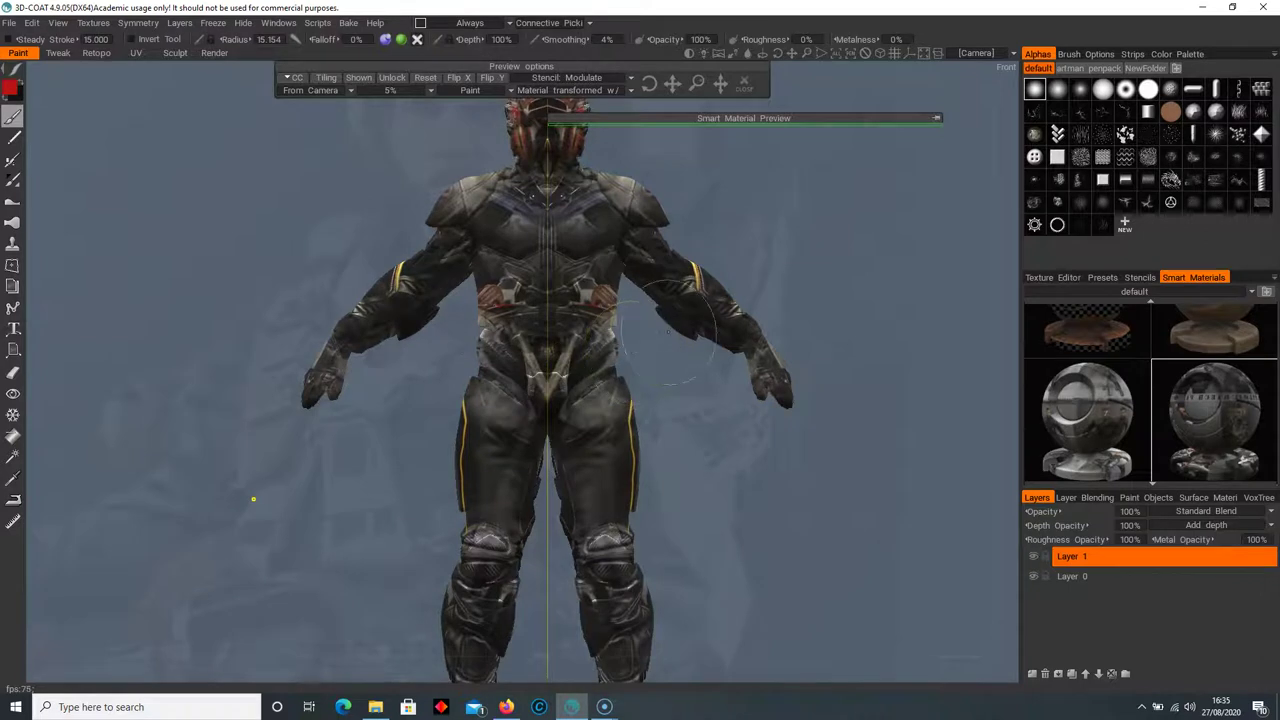
mouse_move(558, 366)
left_mouse_down()
mouse_move(587, 362)
mouse_move(595, 341)
left_mouse_up()
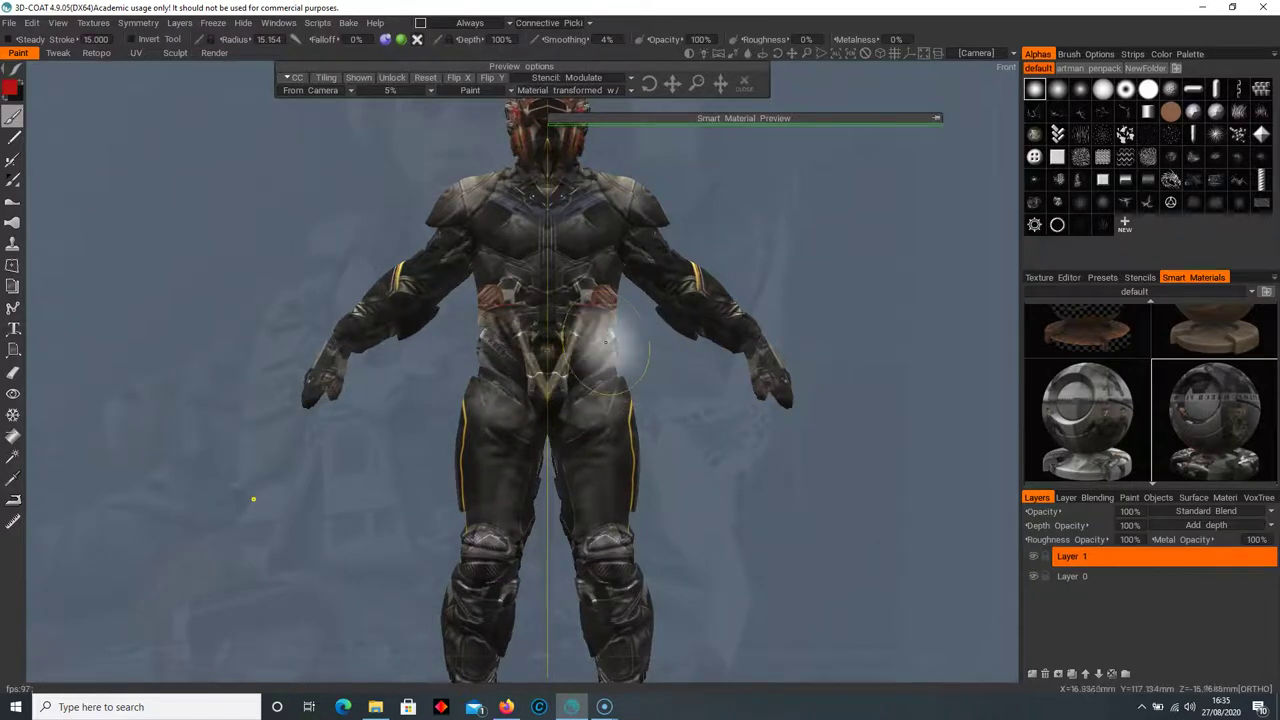
mouse_move(718, 394)
left_mouse_down()
mouse_move(749, 409)
mouse_move(718, 394)
left_mouse_up()
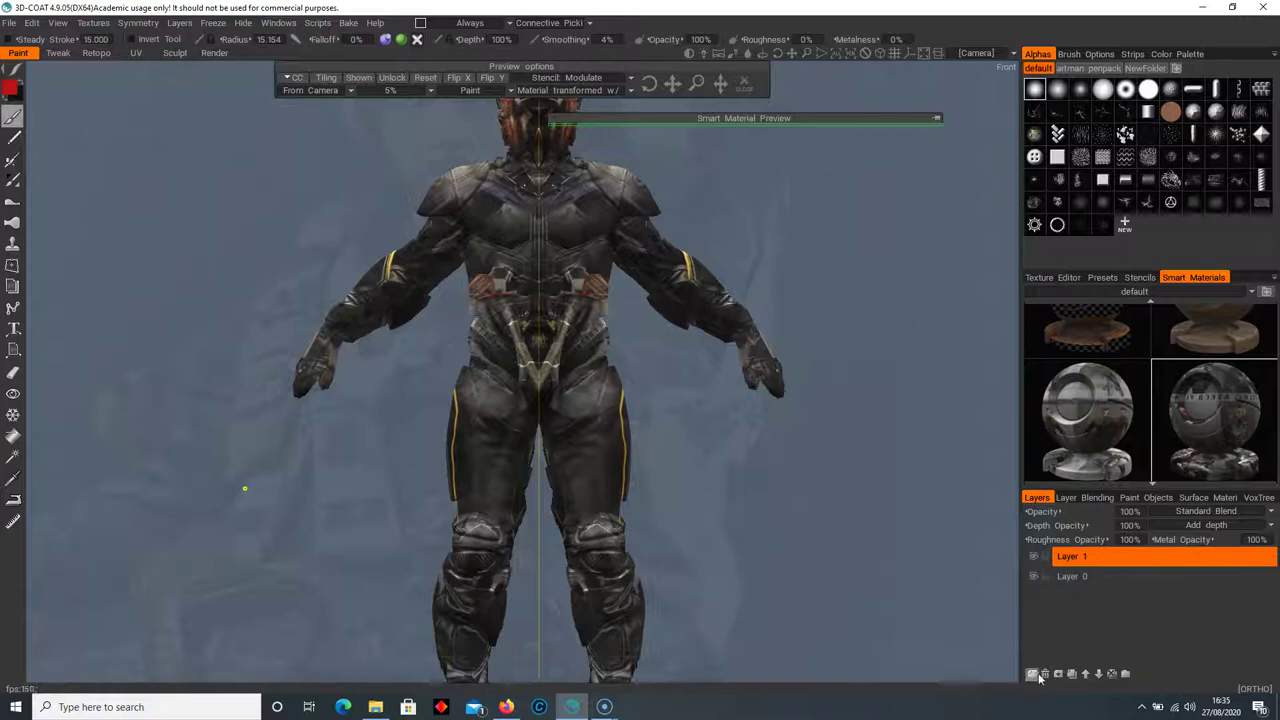
left_click(1093, 577, "ctrl")
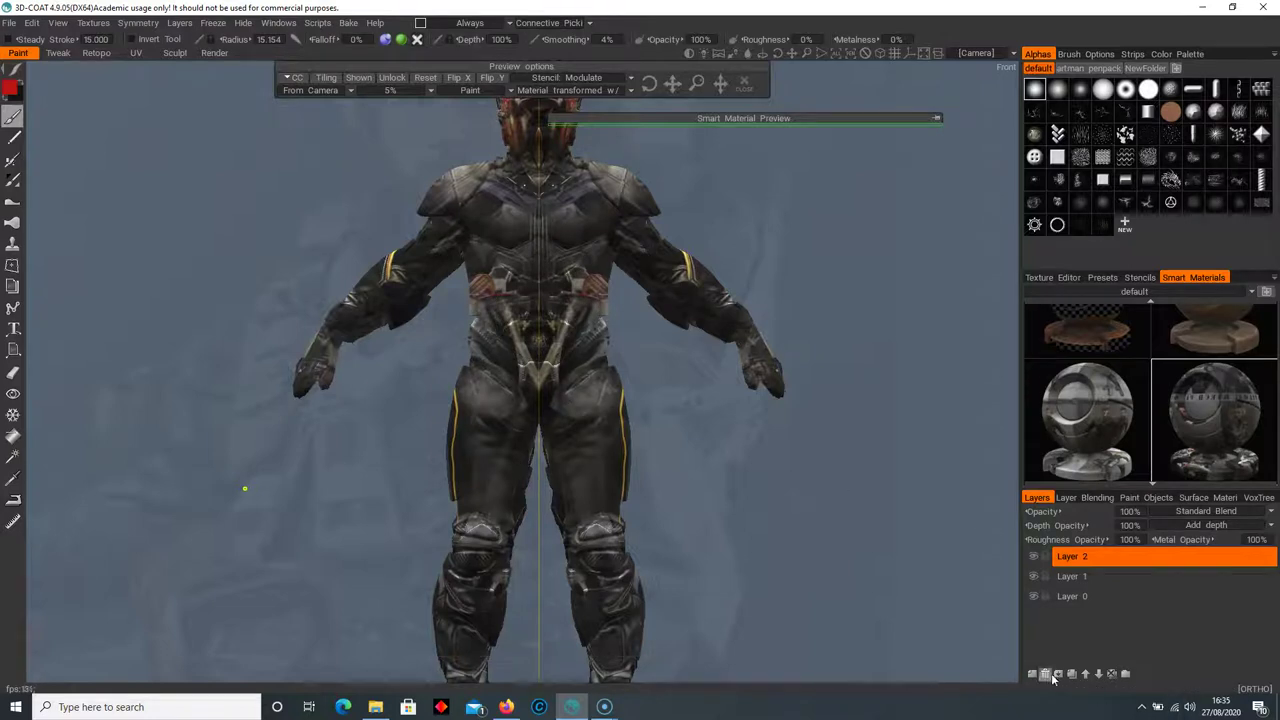
left_click(12, 373)
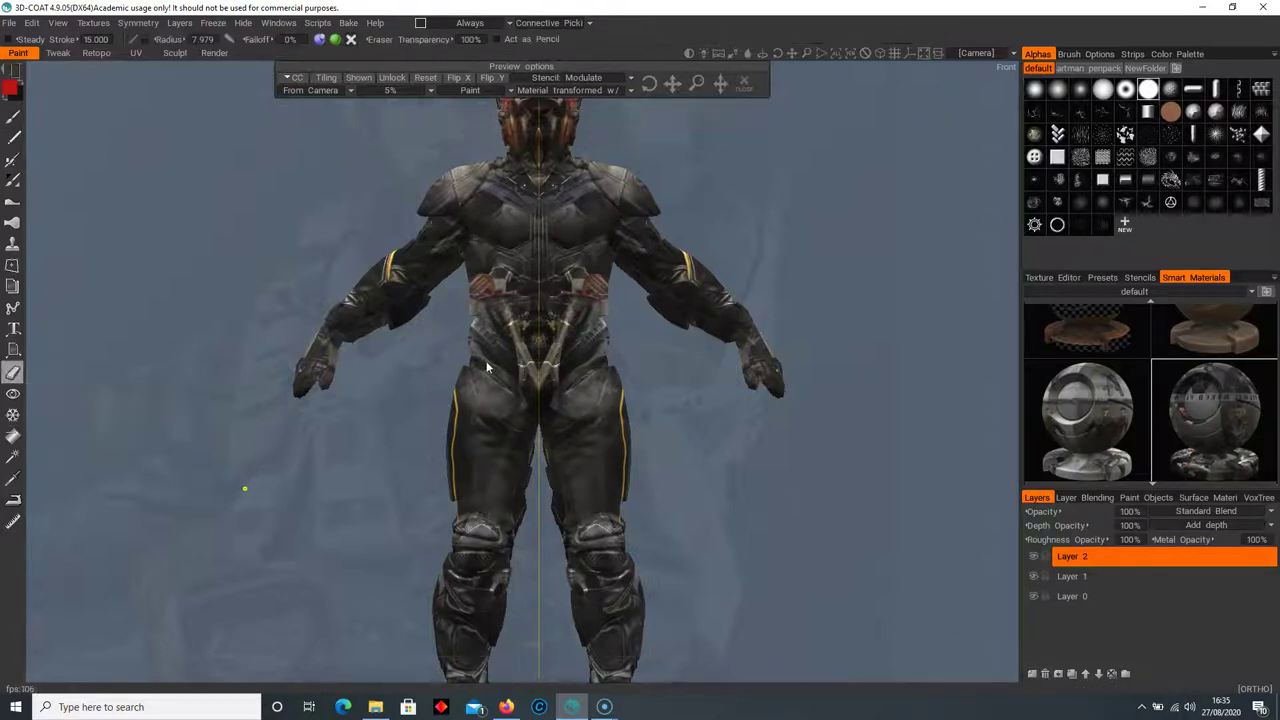
left_click(1044, 675)
Set the smart material's mapping to From Camera for the front view
left_click_drag(497, 356, 610, 372, "alt")
left_click_drag(727, 380, 708, 403, "alt")
right_click_drag(708, 406, 643, 393)
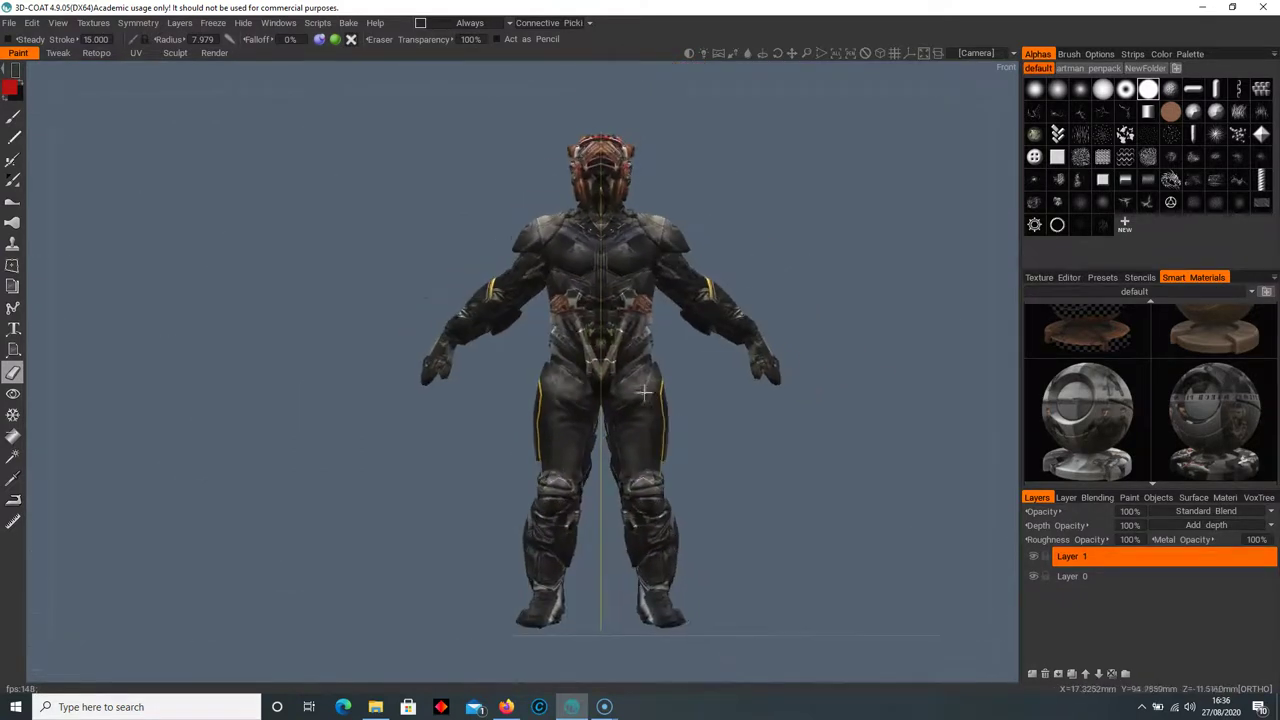
scroll(680, 420, "up", 5)
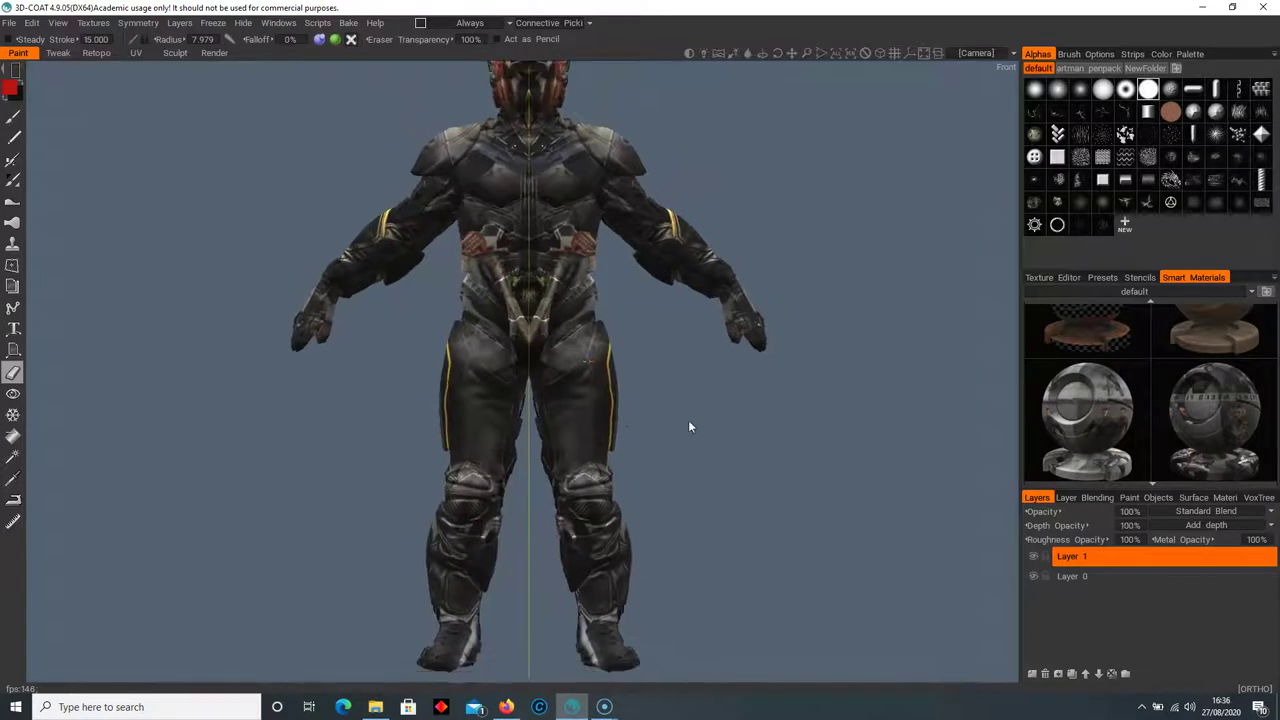
scroll(688, 427, "down", 2)
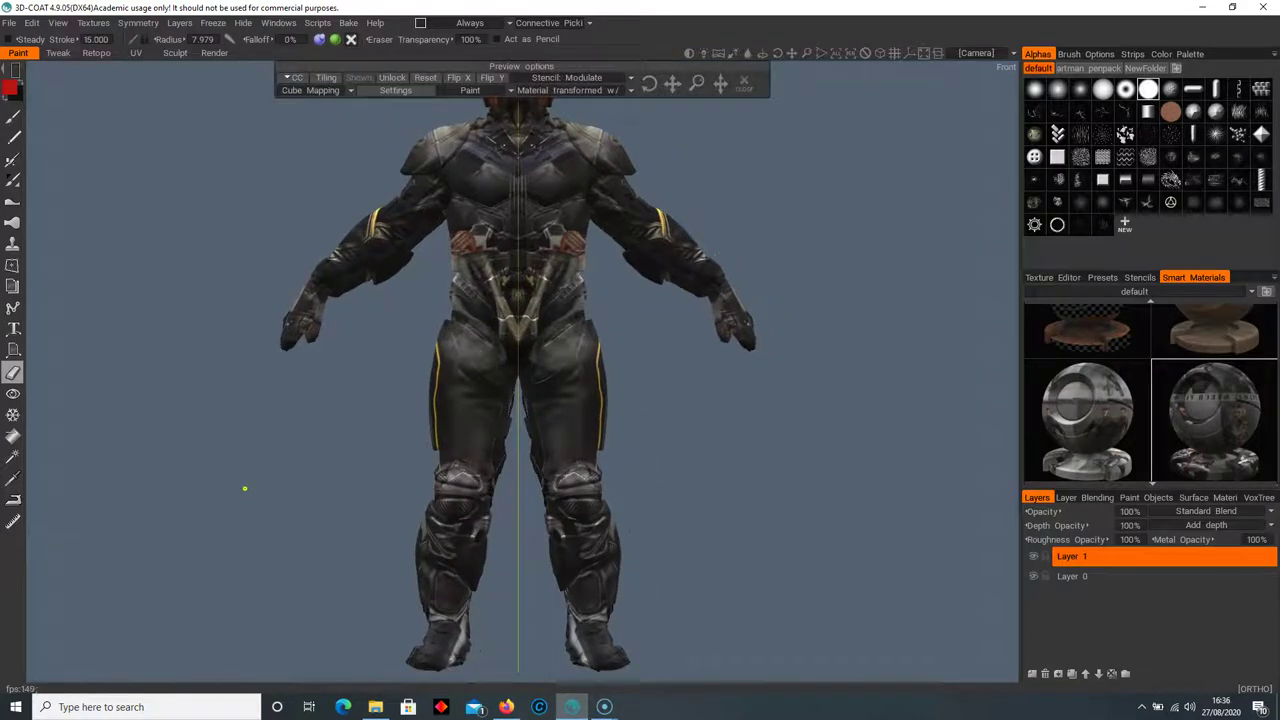
left_click(311, 106)
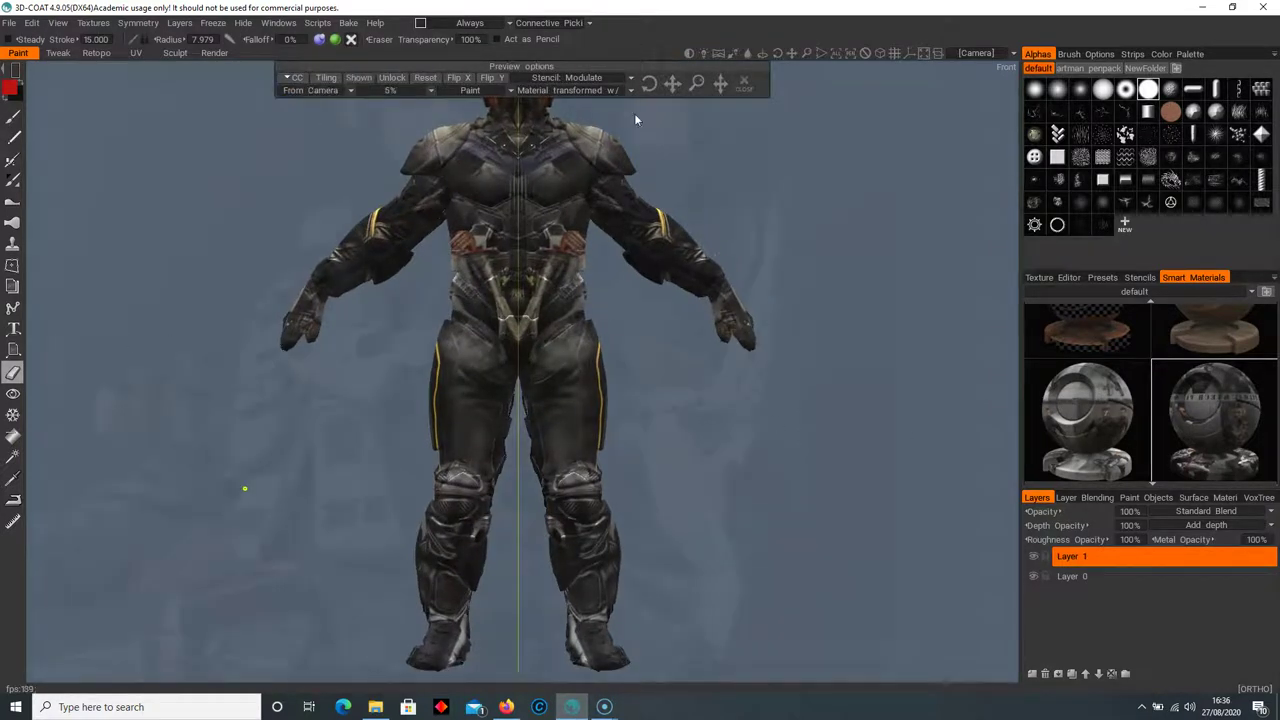
Try erasing the painted detail from the knees and shins
middle_click_drag(465, 386, 456, 236)
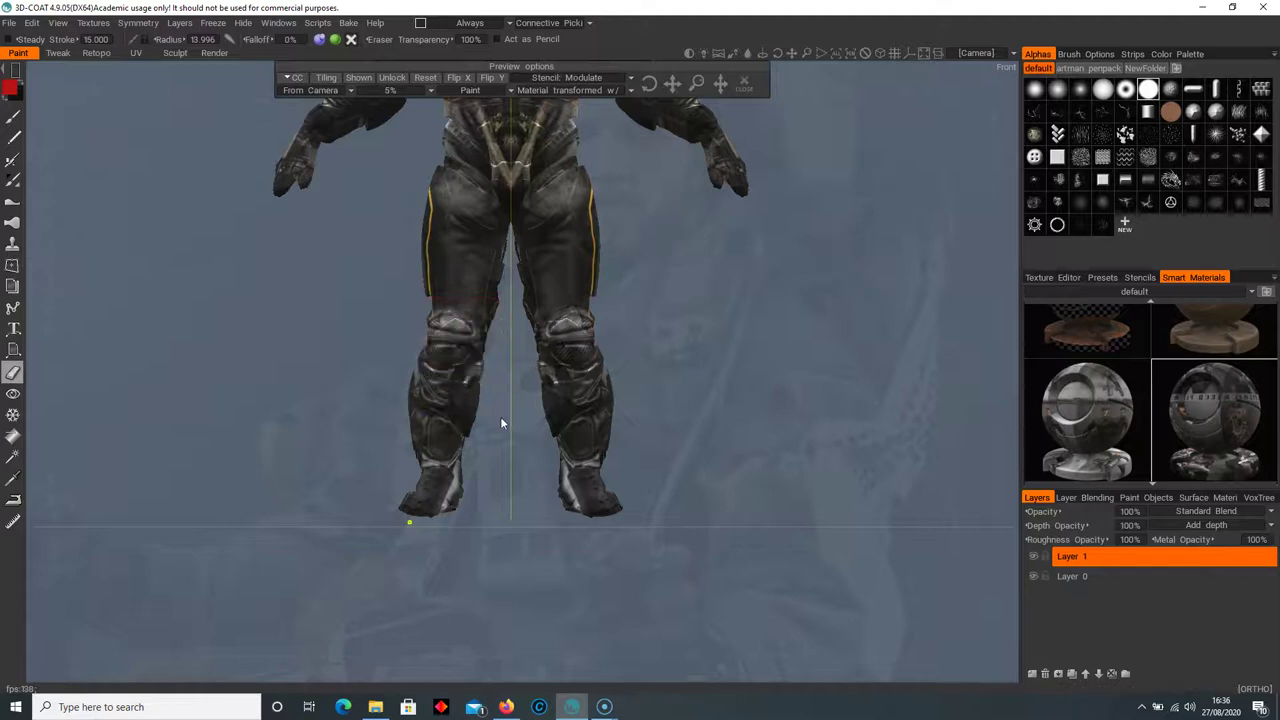
key("e")
left_click(332, 400)
mouse_move(441, 368)
left_mouse_down()
mouse_move(418, 355)
mouse_move(479, 374)
mouse_move(452, 432)
left_mouse_up()
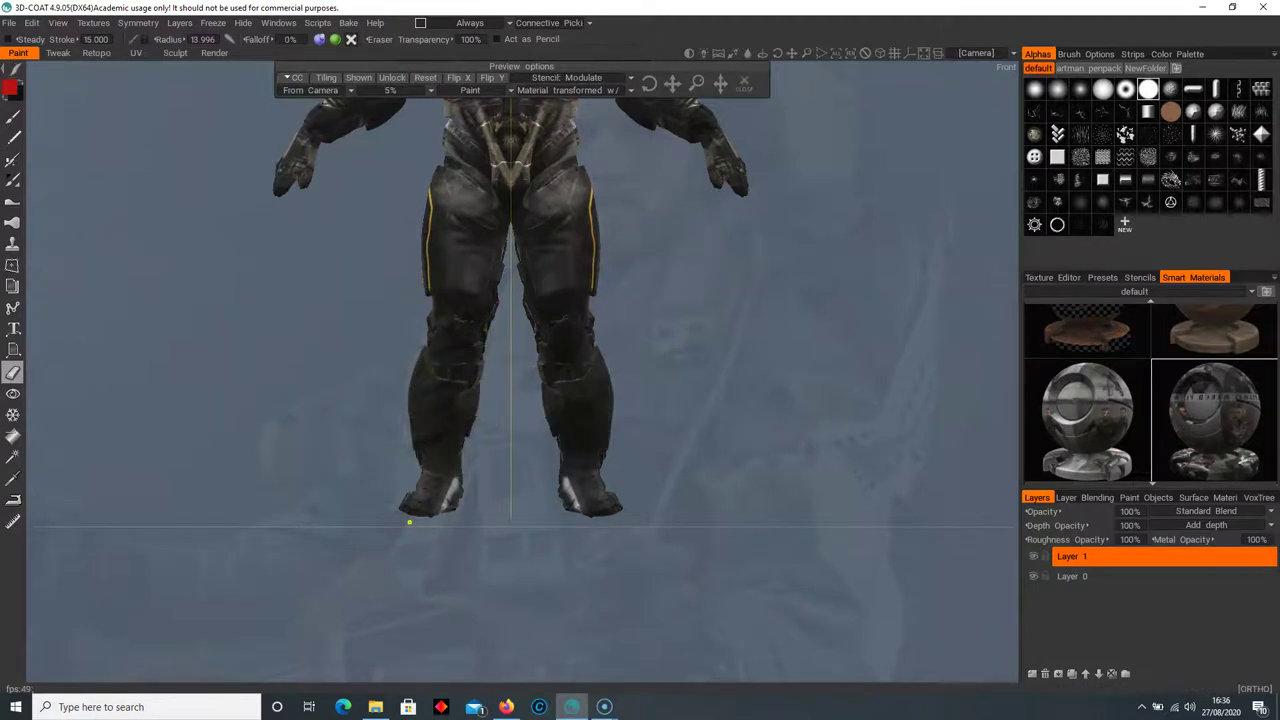
key("ctrl+z")
Switch back to the paint brush and enlarge its radius to 17.712
left_click(12, 117)
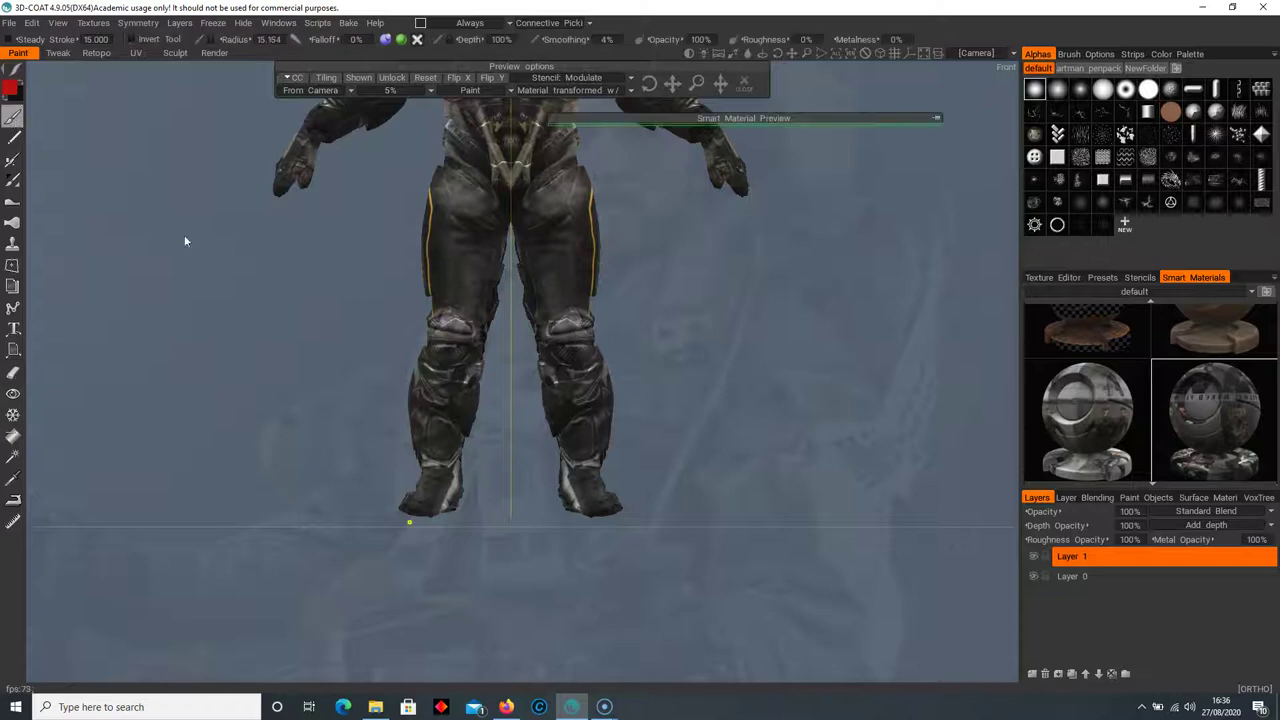
right_click_drag(452, 346, 460, 348)
left_click(460, 348)
Try painting the photo's detail over the shins and knees with the overlay in different positions
left_click_drag(447, 372, 427, 420)
left_click_drag(432, 290, 446, 282)
key("ctrl+z")
middle_click_drag(479, 409, 516, 466)
left_click_drag(672, 84, 519, 26)
left_click_drag(479, 455, 507, 349)
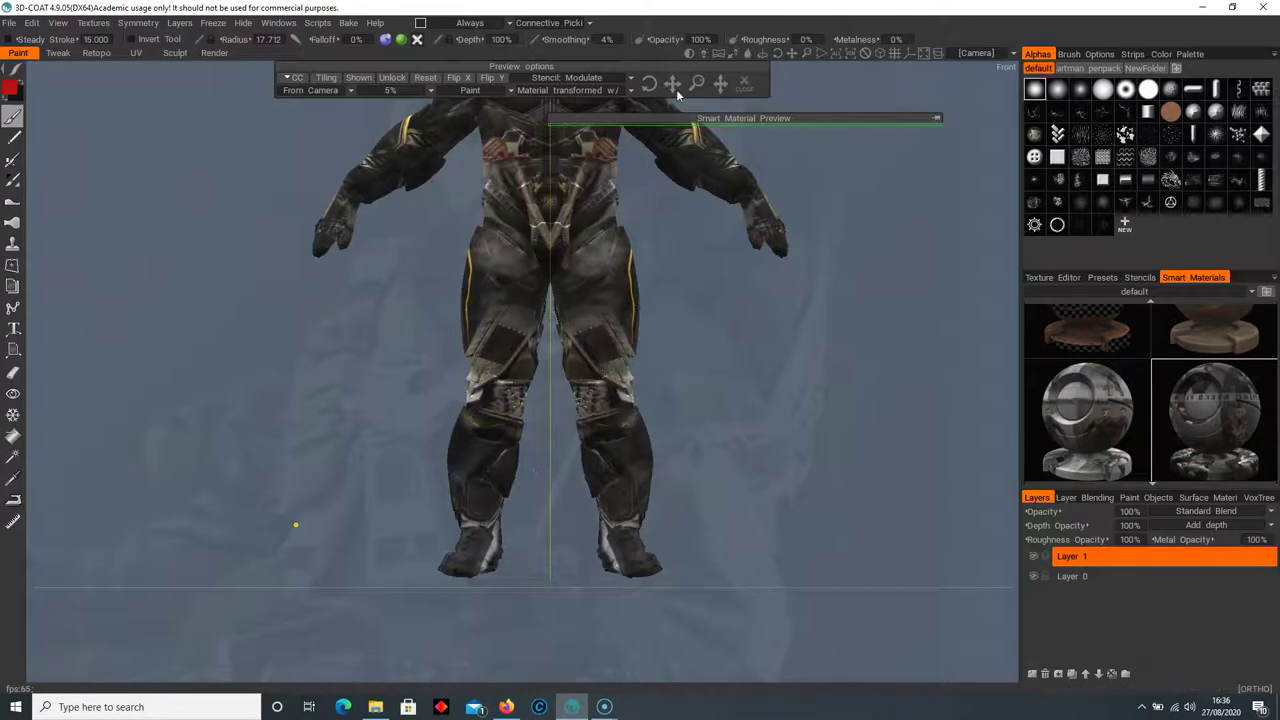
key("ctrl+z")
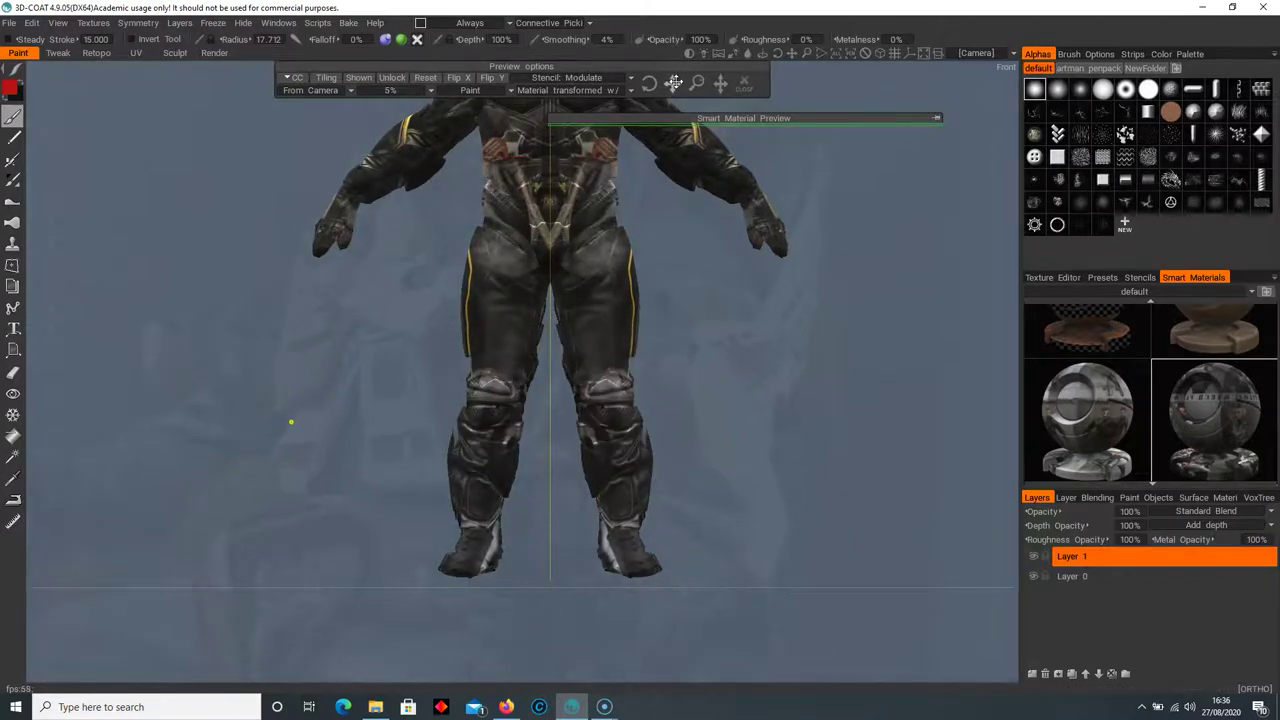
Paint the repositioned photo's beige and dark detail over the hips and upper thighs on both legs
left_click_drag(515, 258, 461, 285)
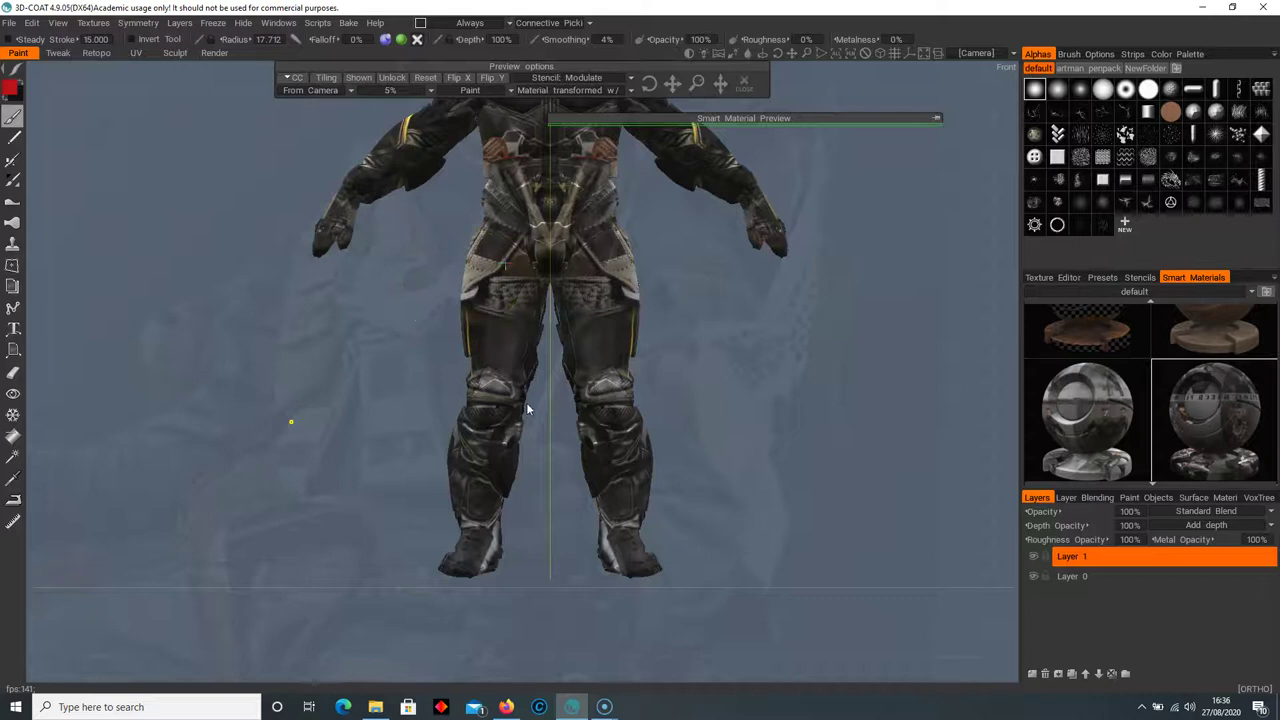
middle_click_drag(526, 402, 532, 496)
mouse_move(540, 468)
left_mouse_down()
mouse_move(566, 466)
mouse_move(538, 456)
left_mouse_up()
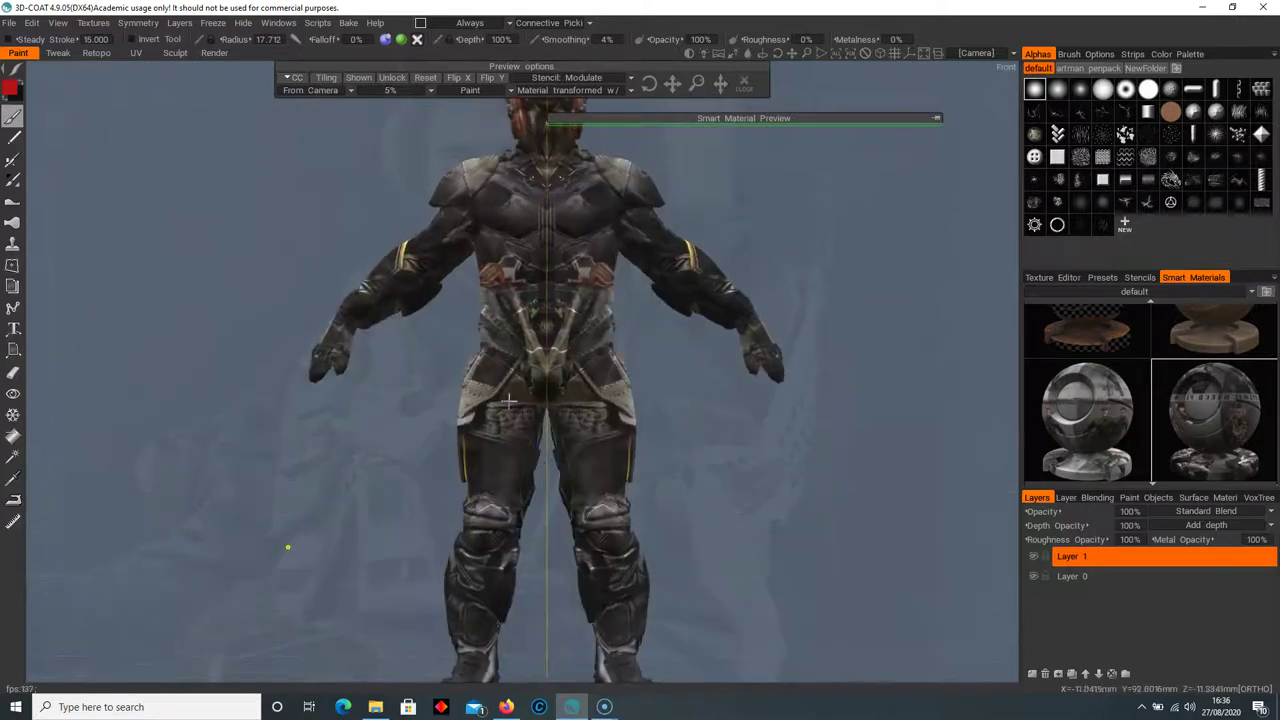
right_click_drag(530, 445, 596, 380, "alt")
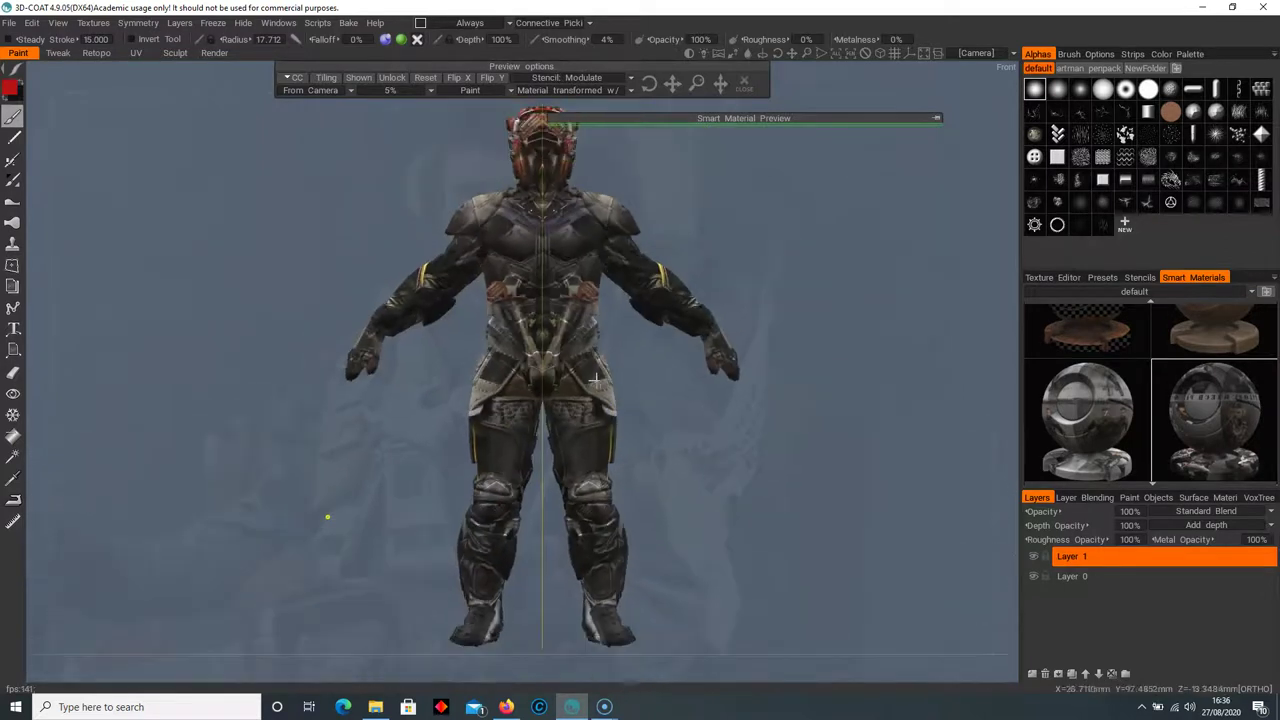
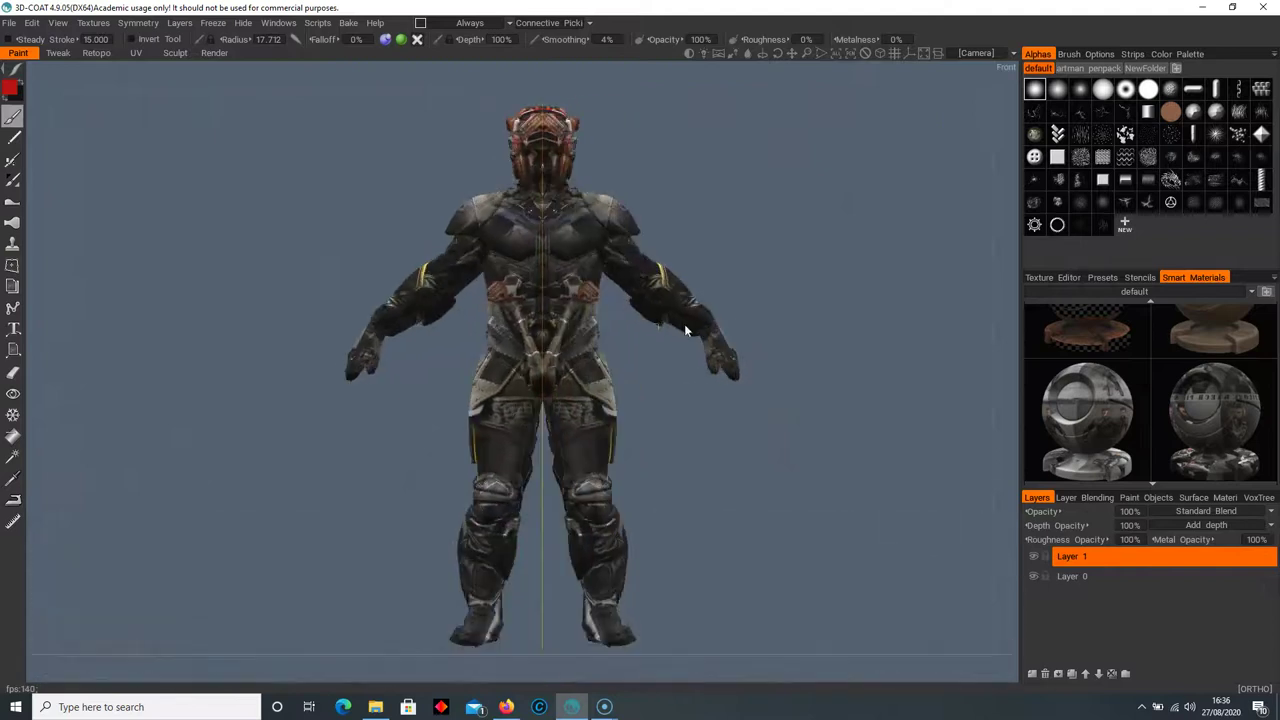
Add a new layer above Layer 1, and rename Layer 1 as pictures
right_click_drag(686, 325, 742, 359)
middle_click_drag(742, 359, 746, 370)
middle_click_drag(765, 228, 744, 368)
middle_click_drag(788, 298, 783, 334)
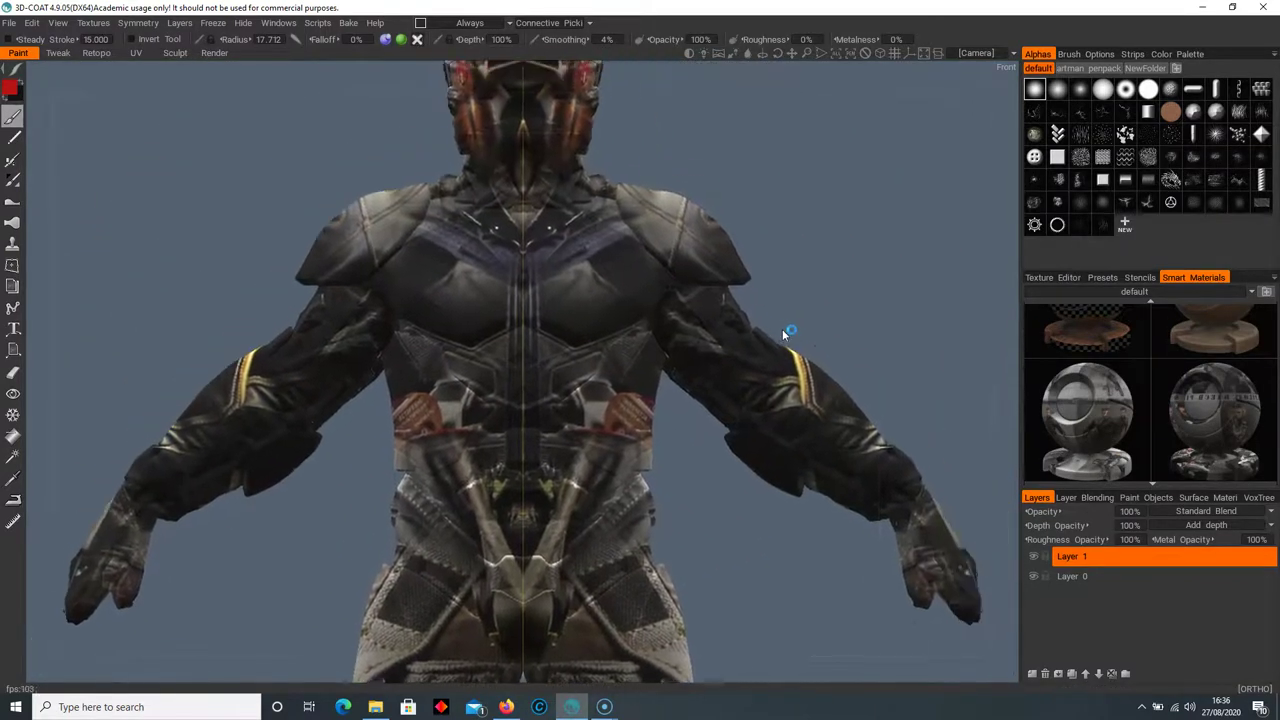
left_click(1033, 674)
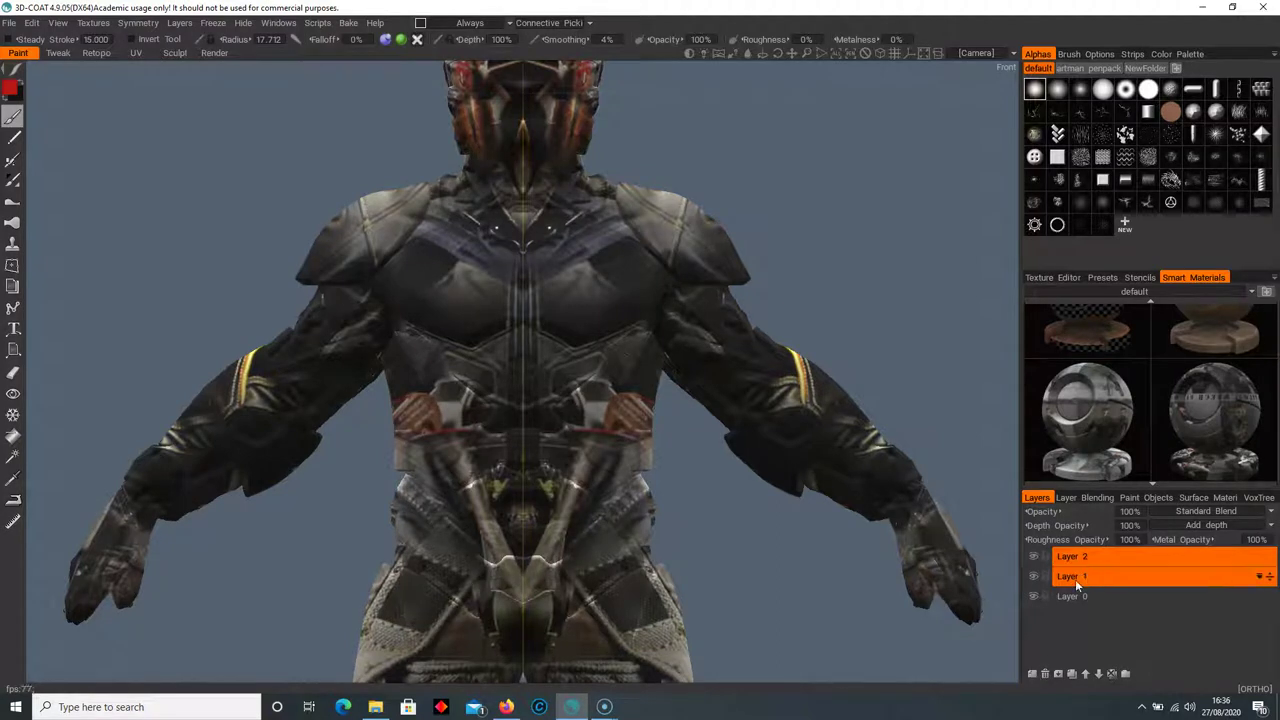
double_click(1076, 582)
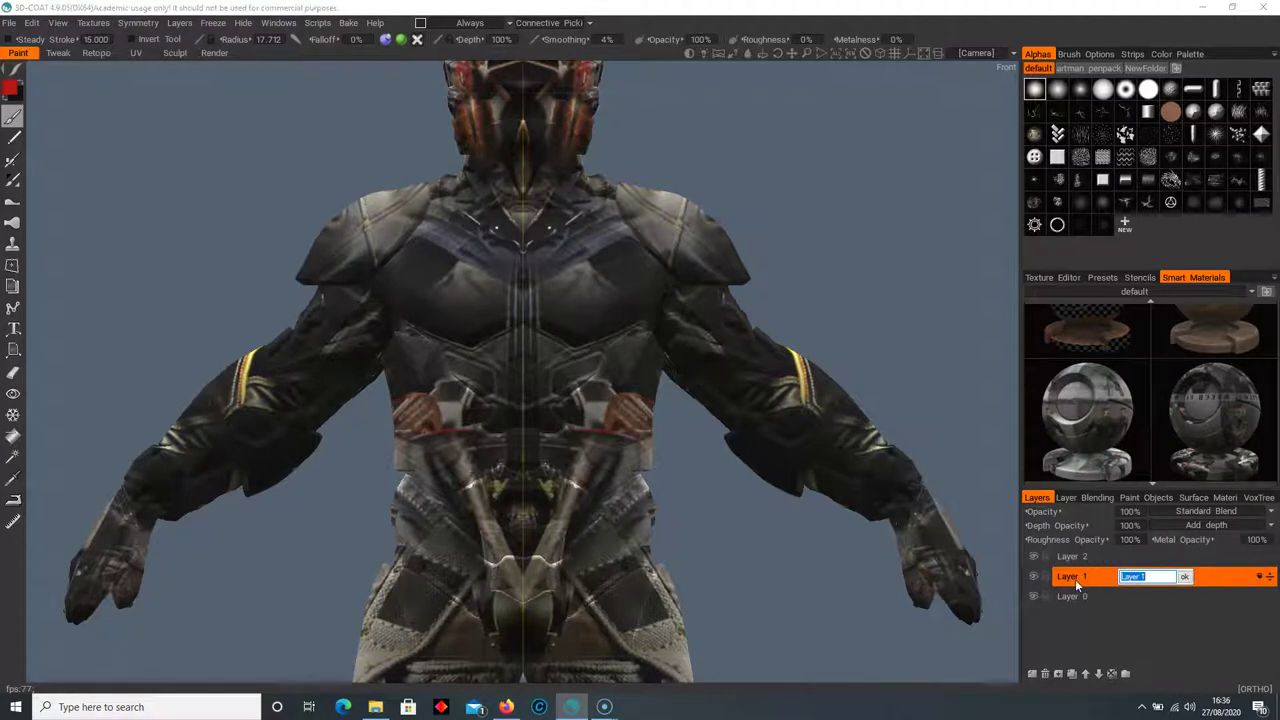
type("pictures")
key("Return")
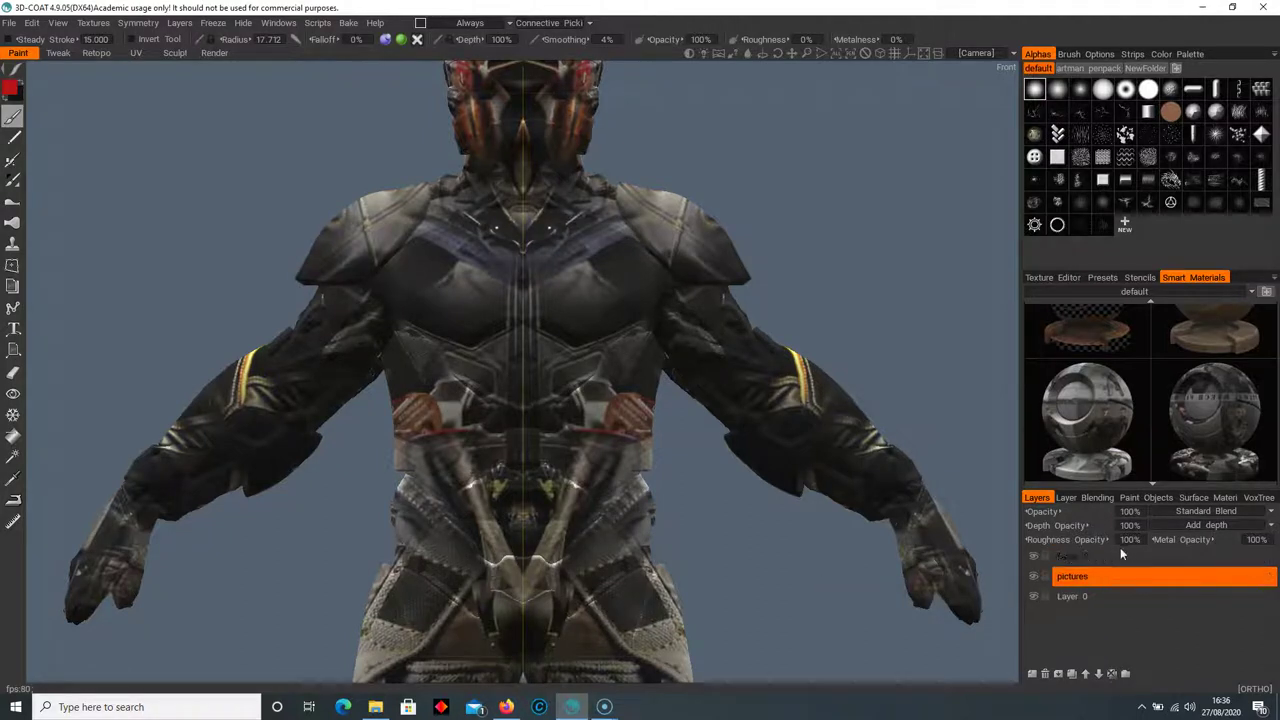
Rename the new layer above the pictures layer as scratch
left_click(1110, 553)
double_click(1085, 558)
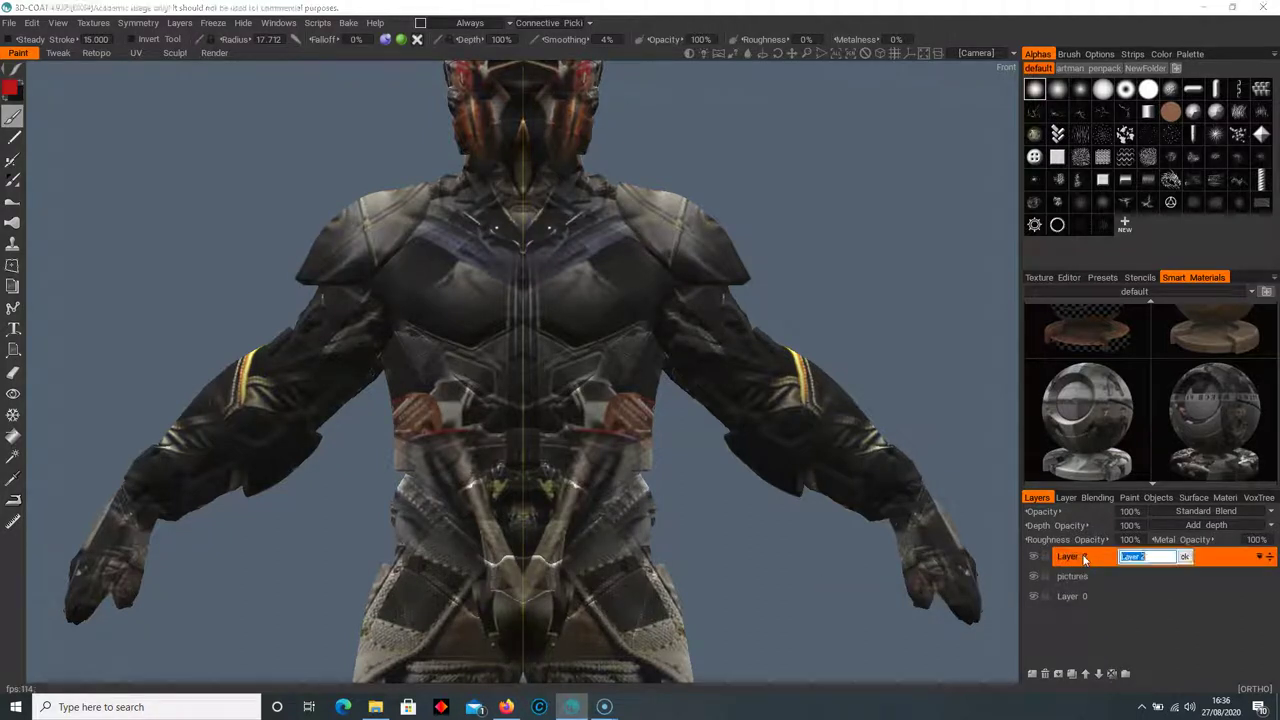
type("atcratc")
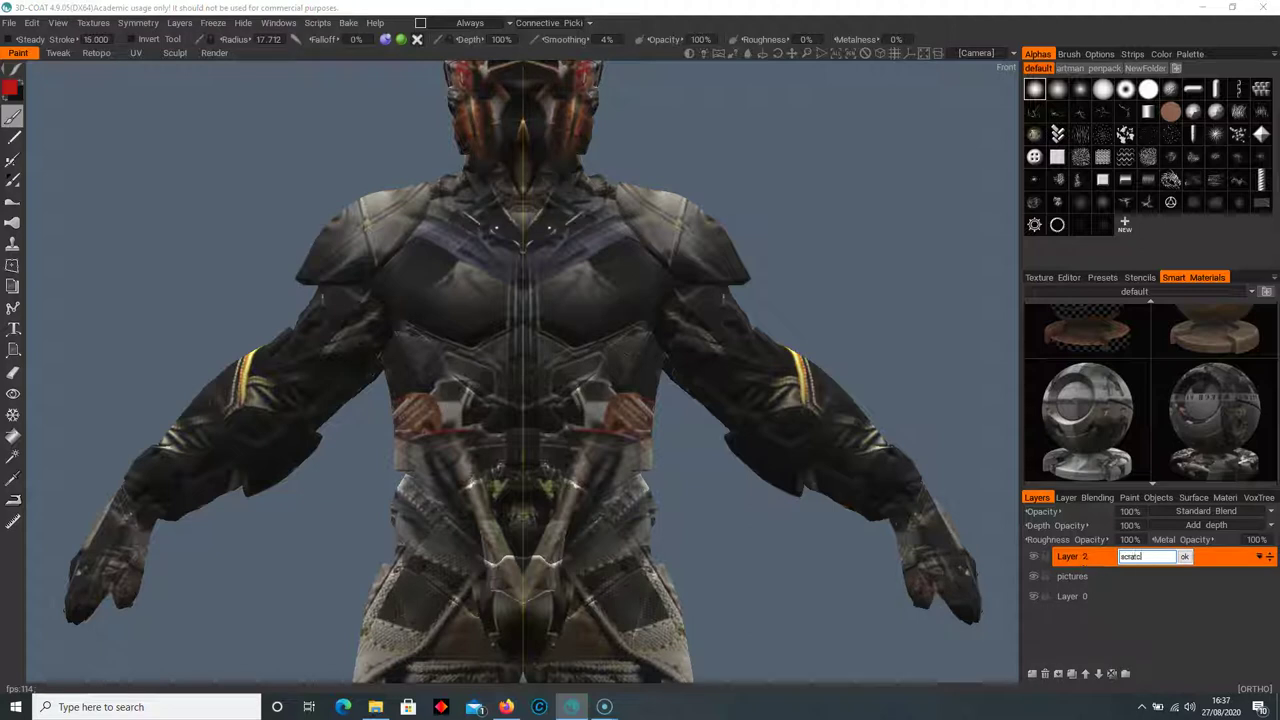
type("h")
key("Return")
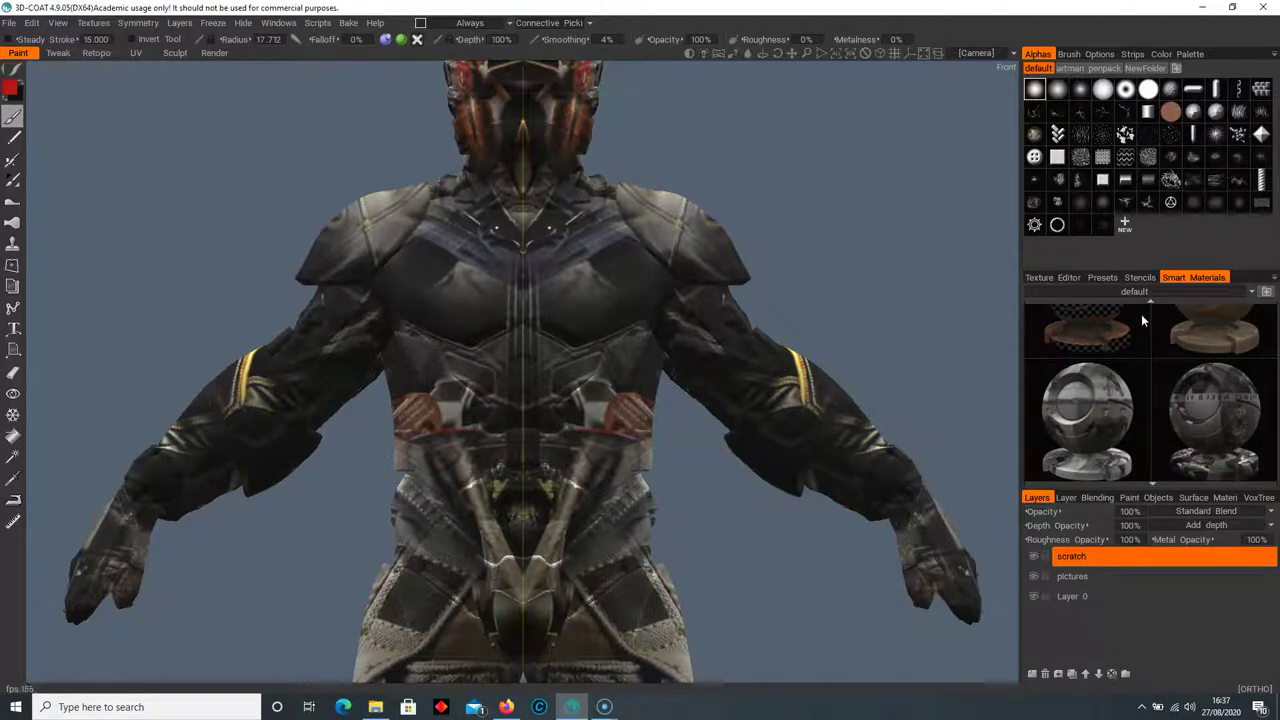
Choose the worn grey metal smart material from the metals folder and calculate its curvature map
mouse_move(1129, 293)
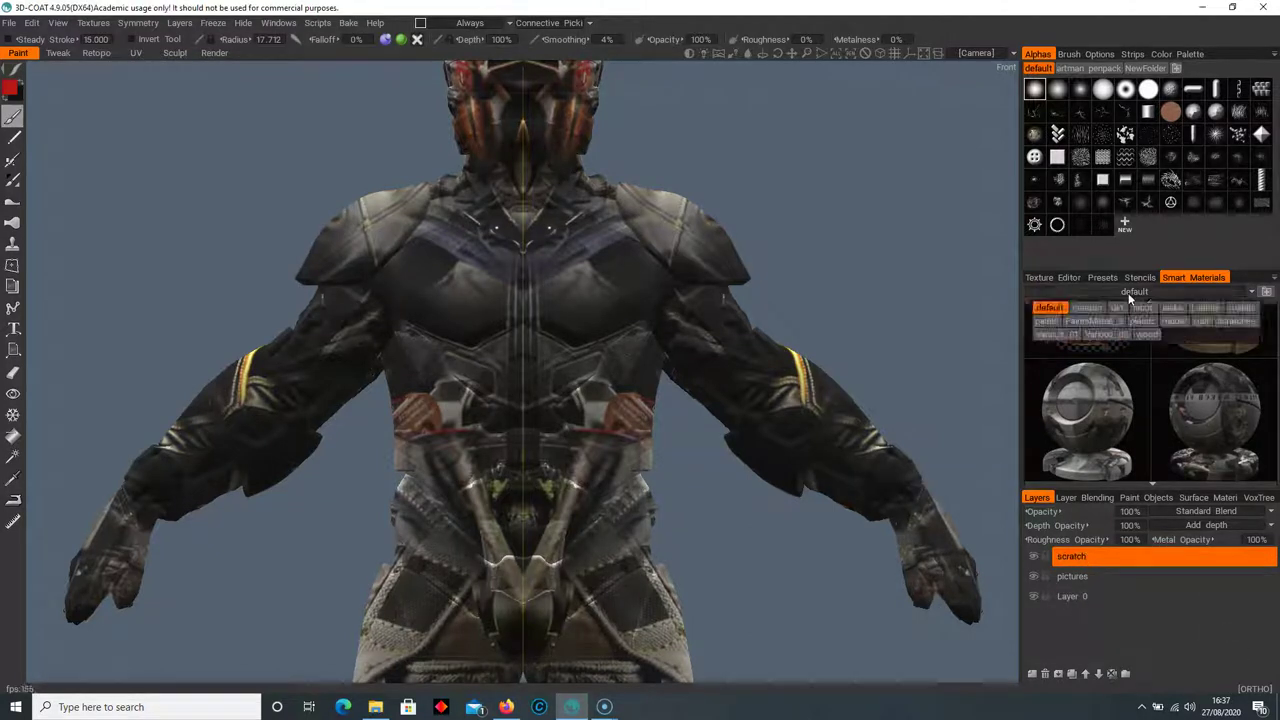
left_click(1240, 308)
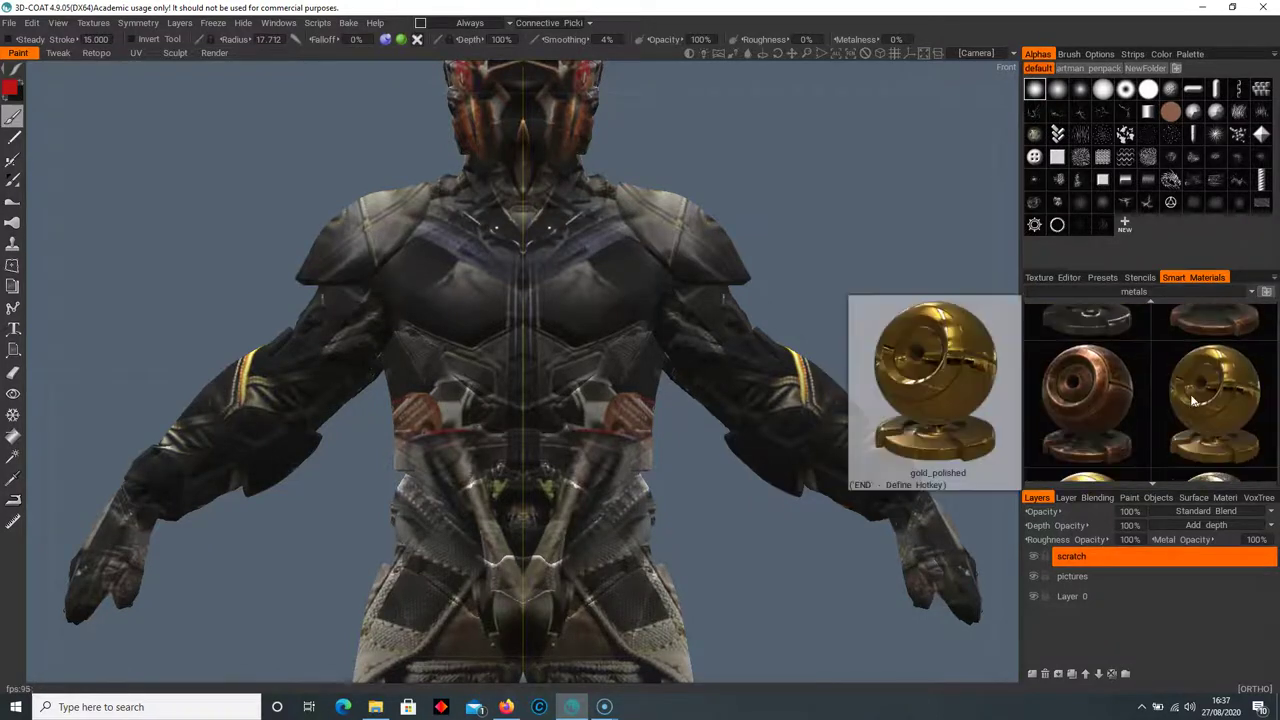
scroll(1192, 399, "down", 5)
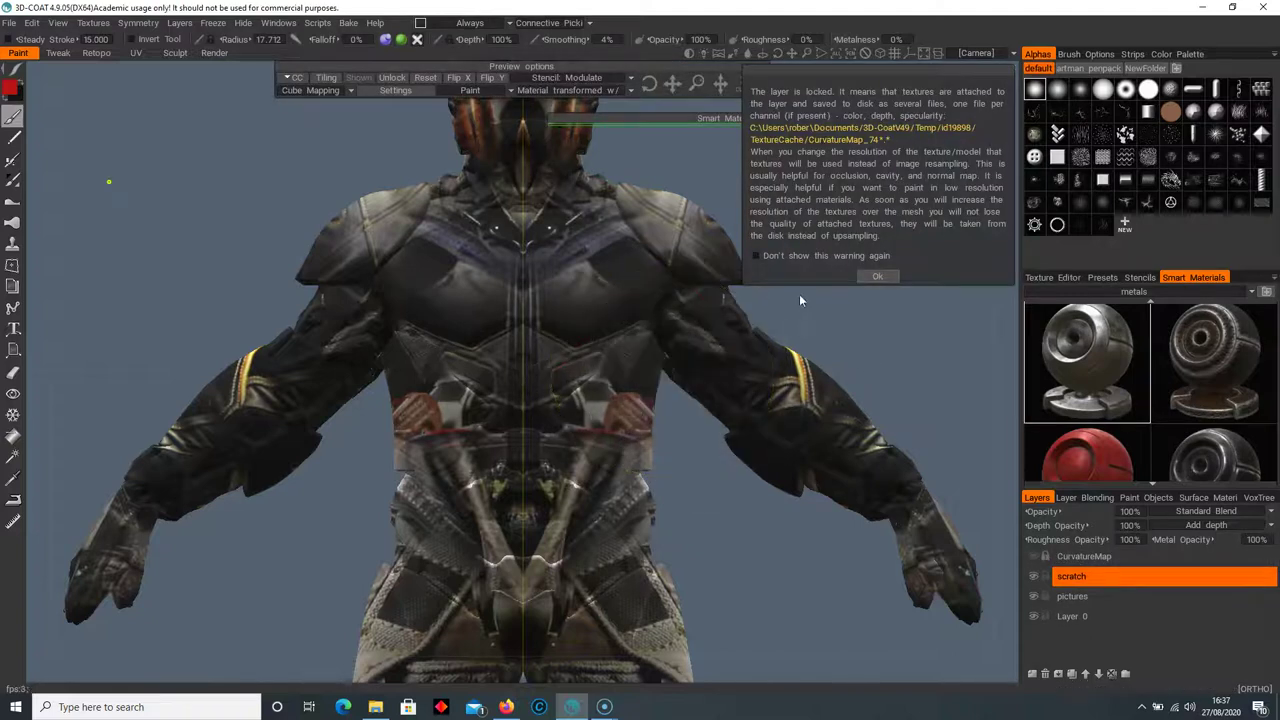
left_click(878, 276)
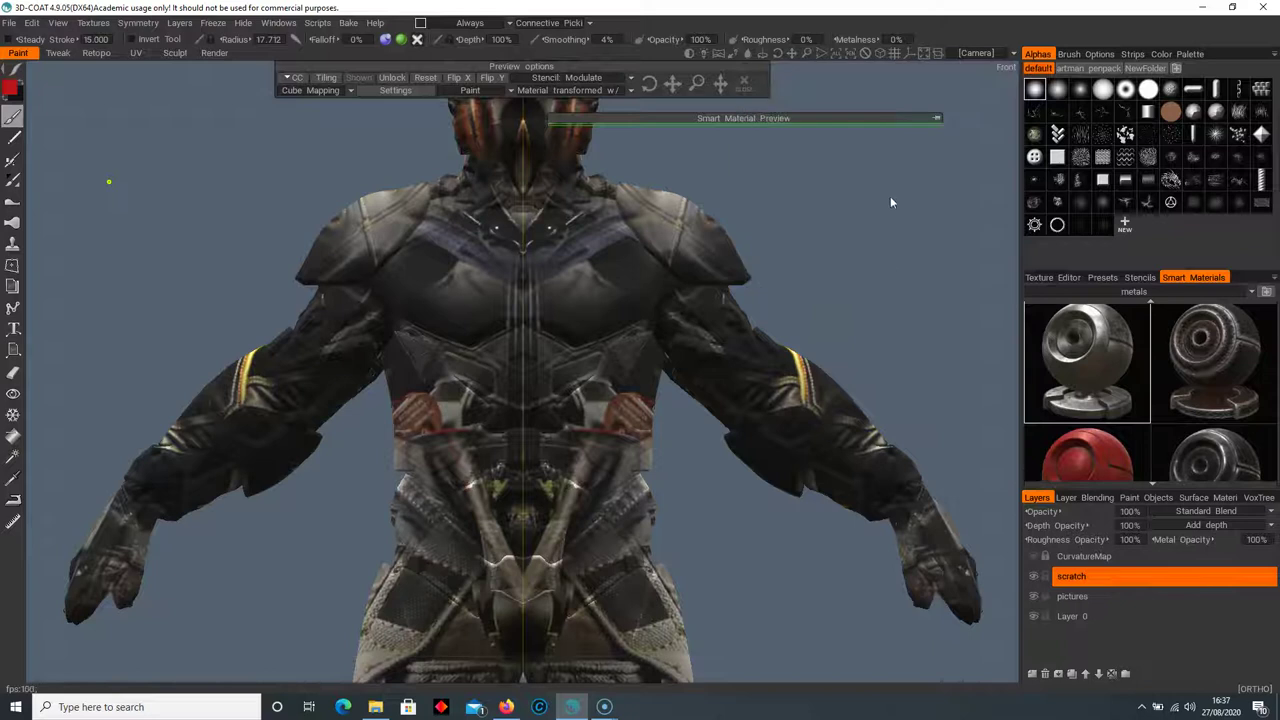
Move the preview options away from the figure's head and enable the glossiness channel for painting
left_click(937, 119)
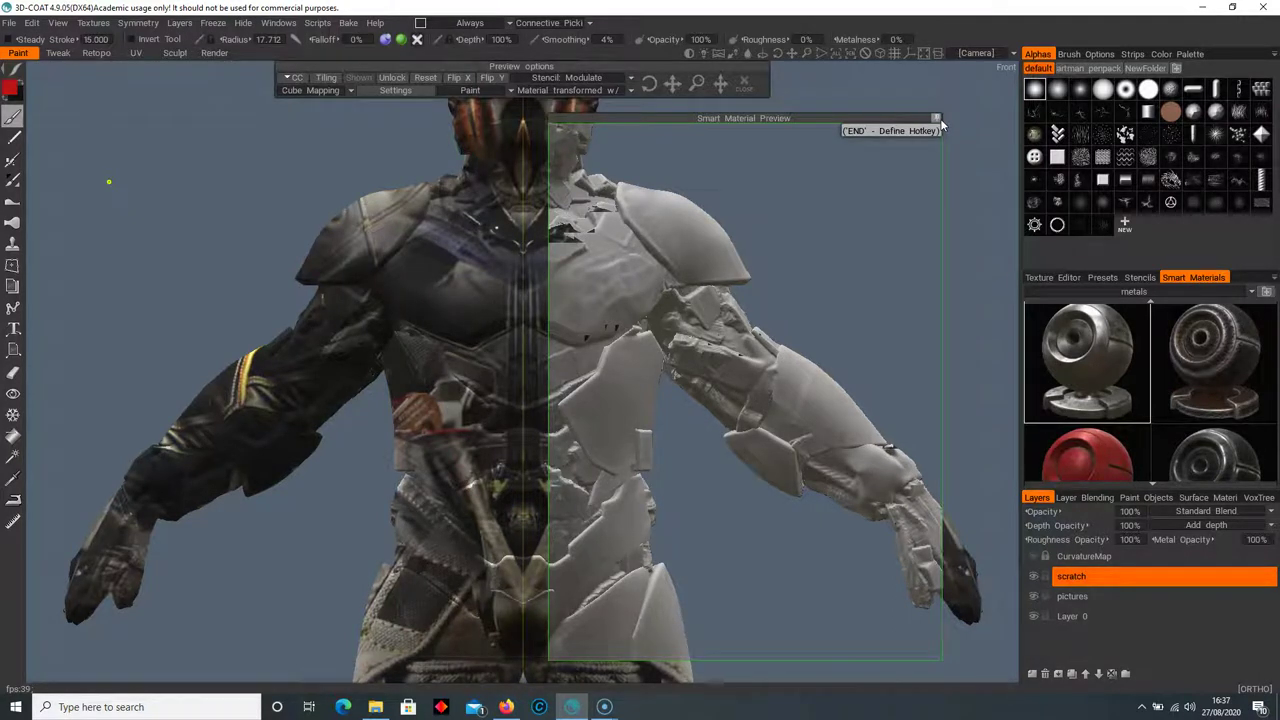
left_click(937, 119)
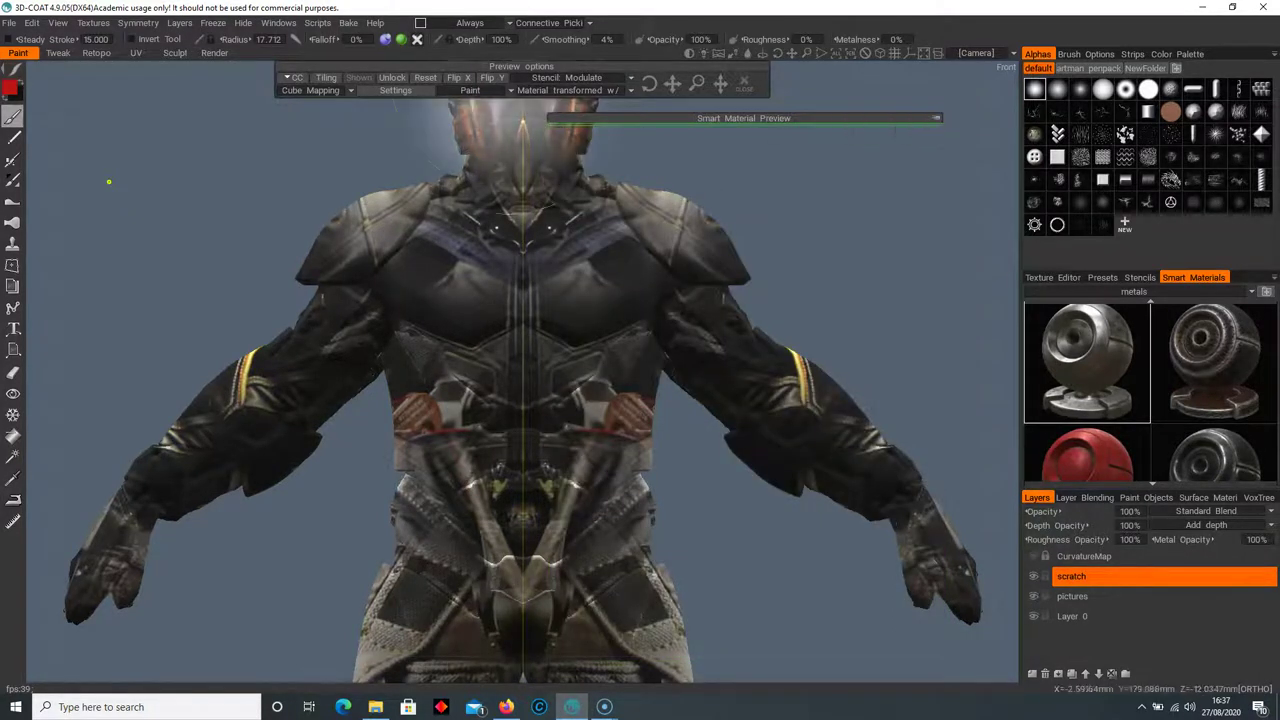
left_click_drag(420, 70, 218, 148)
left_click(417, 41)
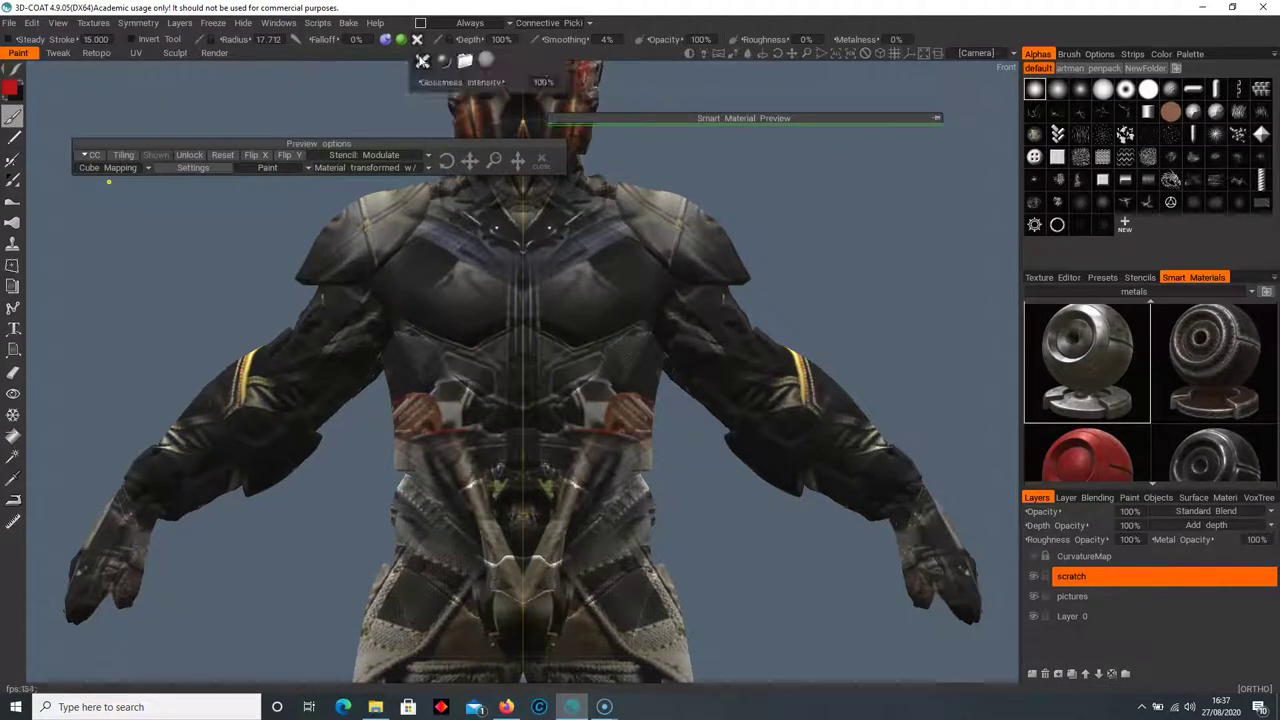
left_click(417, 40)
mouse_move(401, 43)
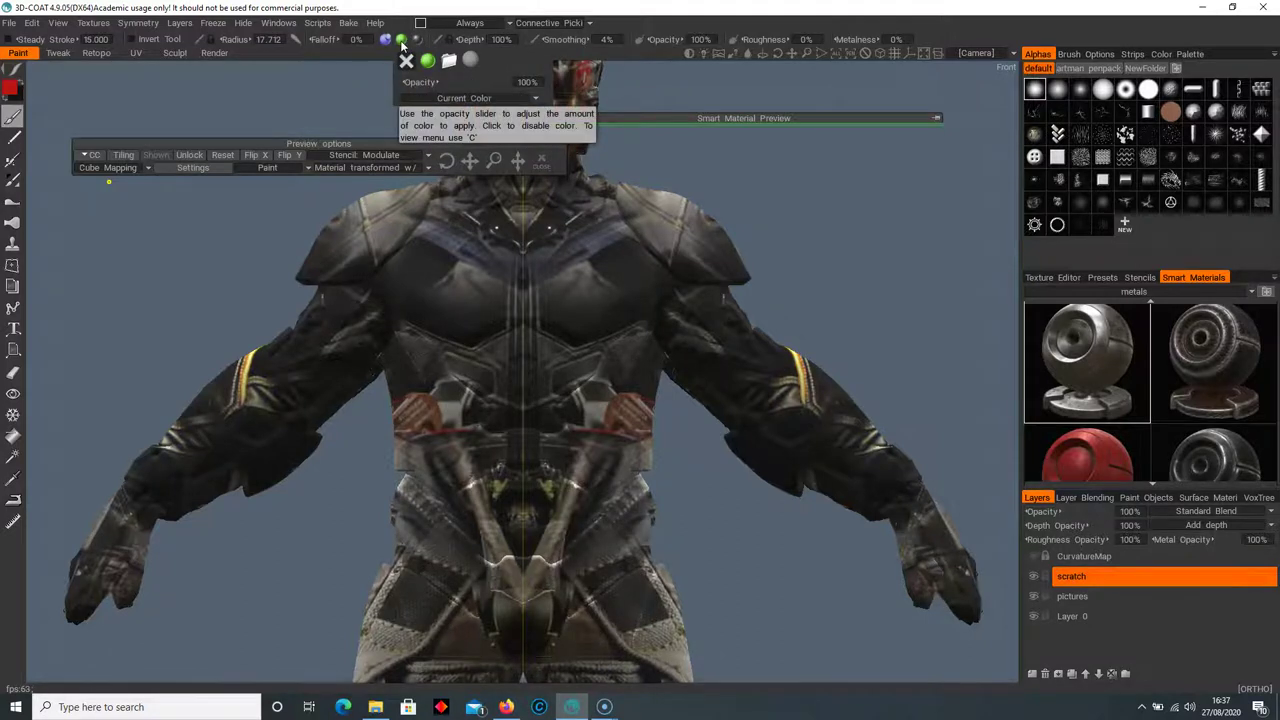
mouse_move(439, 48)
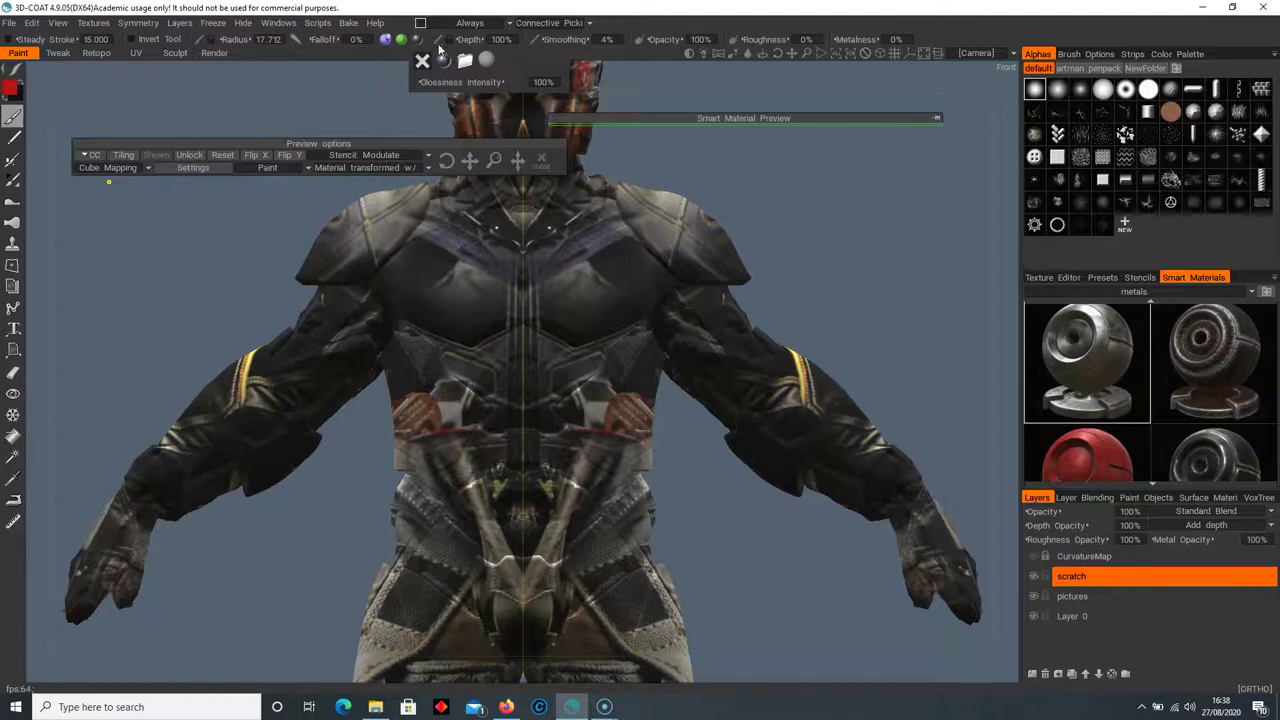
Preview the metal material on the figure with glossiness off and on, then collapse the preview and move it aside
left_click(938, 118)
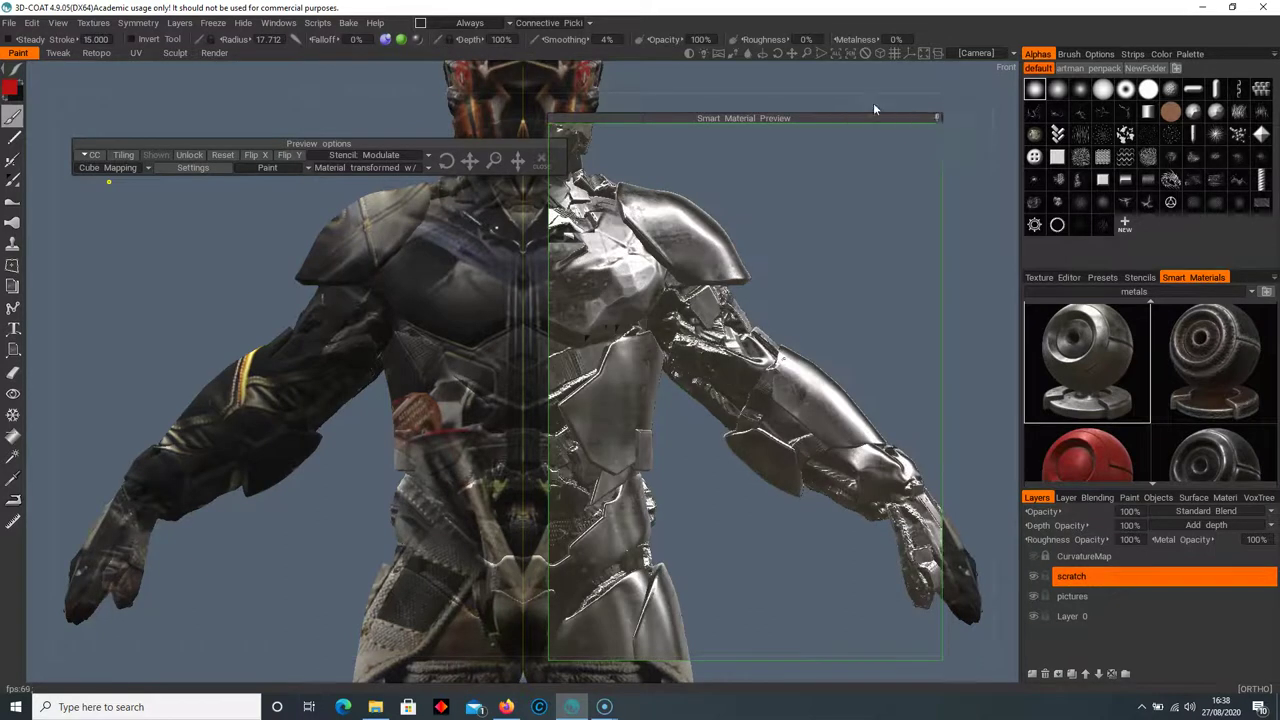
left_click(418, 41)
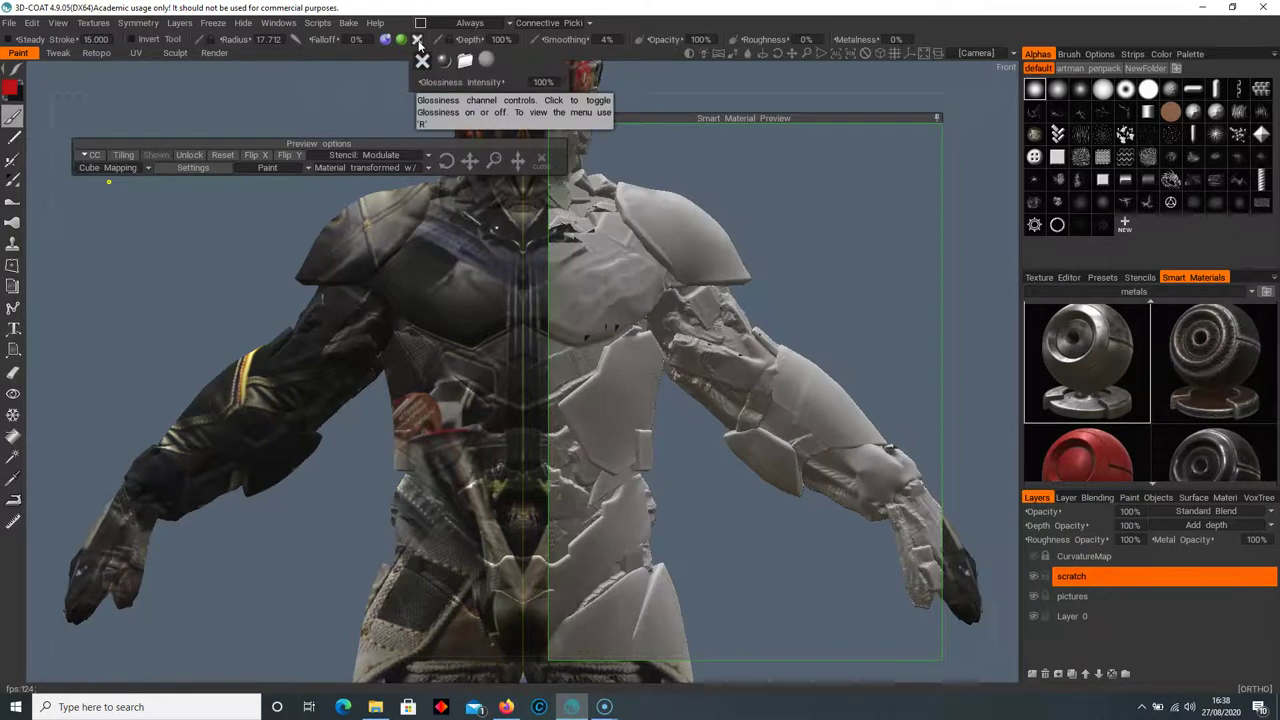
left_click(418, 41)
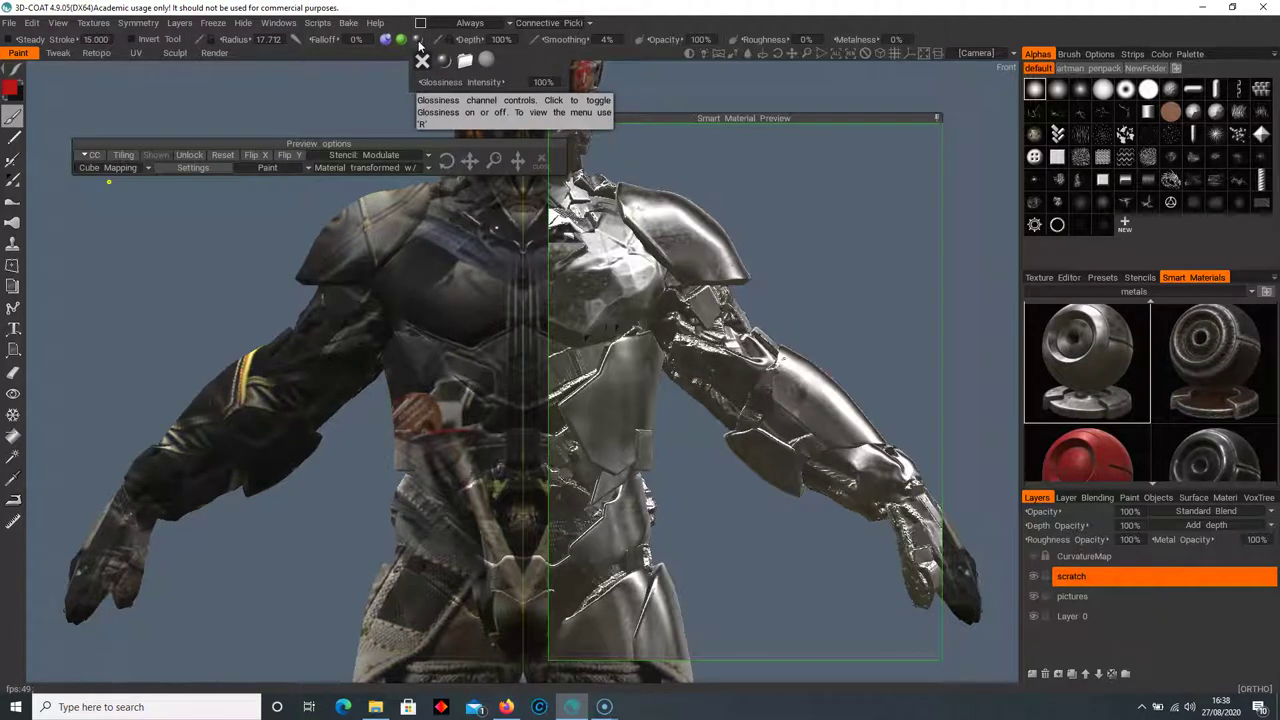
left_click(937, 118)
left_click_drag(691, 121, 753, 109)
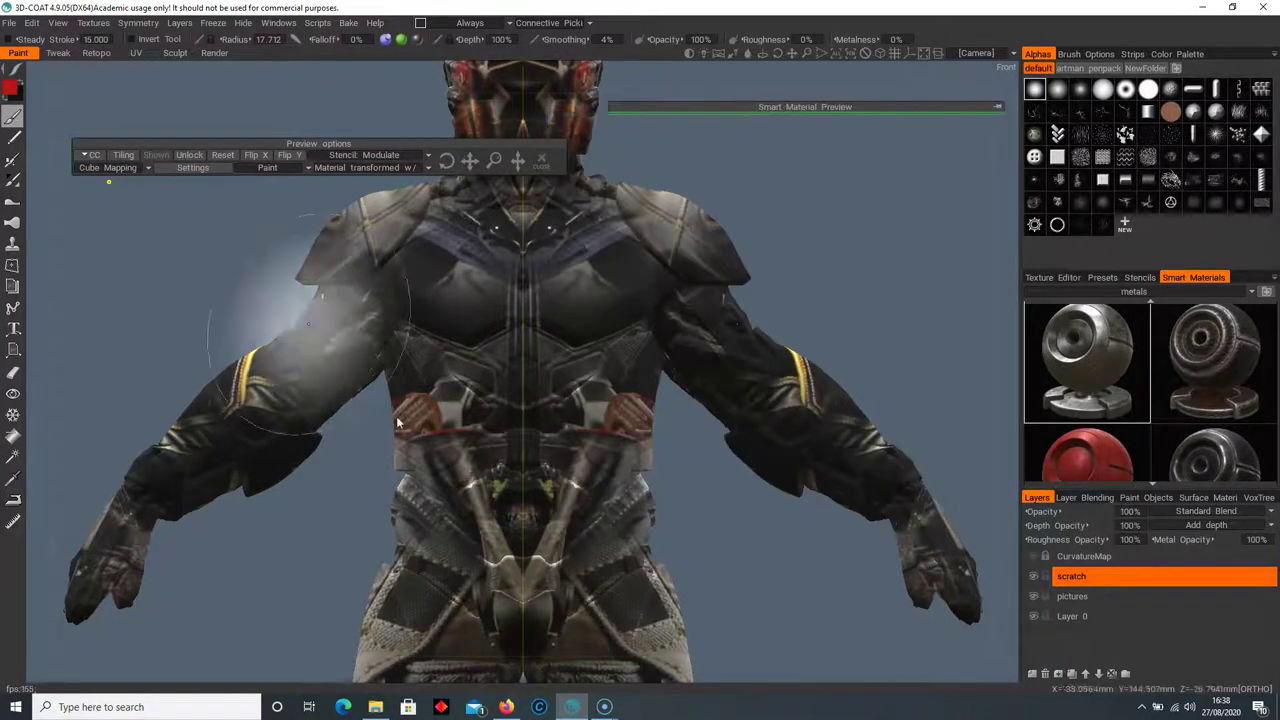
Try a metal stroke on the chest with the brush radius reduced to about 3, then undo it
scroll(770, 400, "down", 4)
scroll(611, 291, "down", 6)
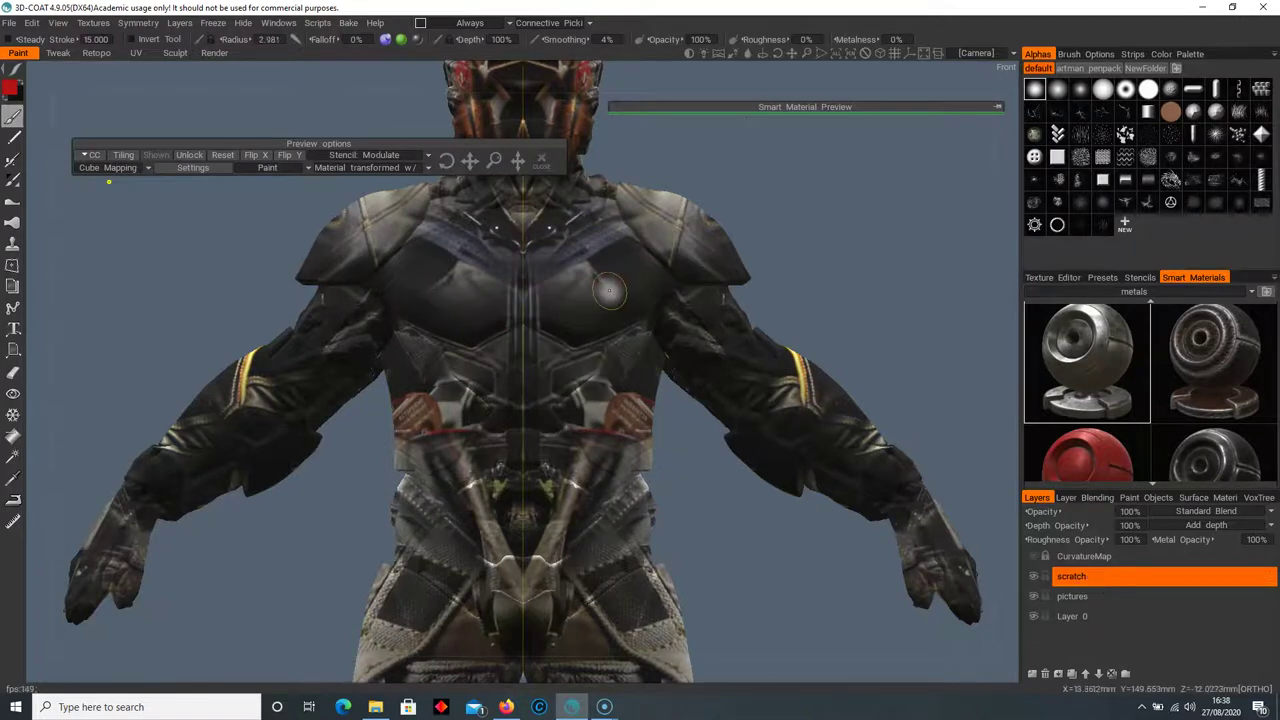
mouse_move(625, 289)
left_mouse_down()
mouse_move(548, 318)
mouse_move(592, 324)
mouse_move(735, 266)
mouse_move(668, 233)
mouse_move(636, 320)
left_mouse_up()
key("ctrl+z")
Try short metal strokes on the upper chest beside the shoulder pads with a radius of about 1.4, then undo them
right_click_drag(668, 398, 725, 444, "alt")
middle_click_drag(725, 444, 625, 370, "alt")
right_click_drag(620, 370, 605, 345)
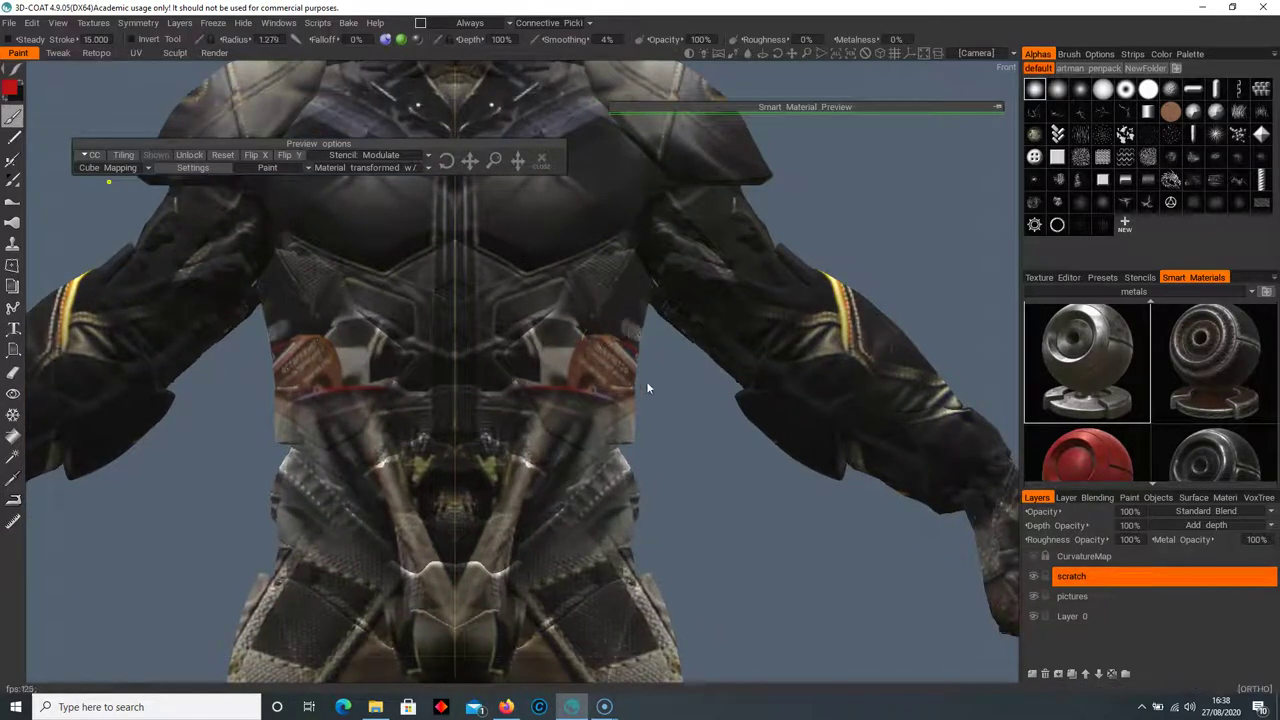
middle_click_drag(650, 313, 586, 433, "alt")
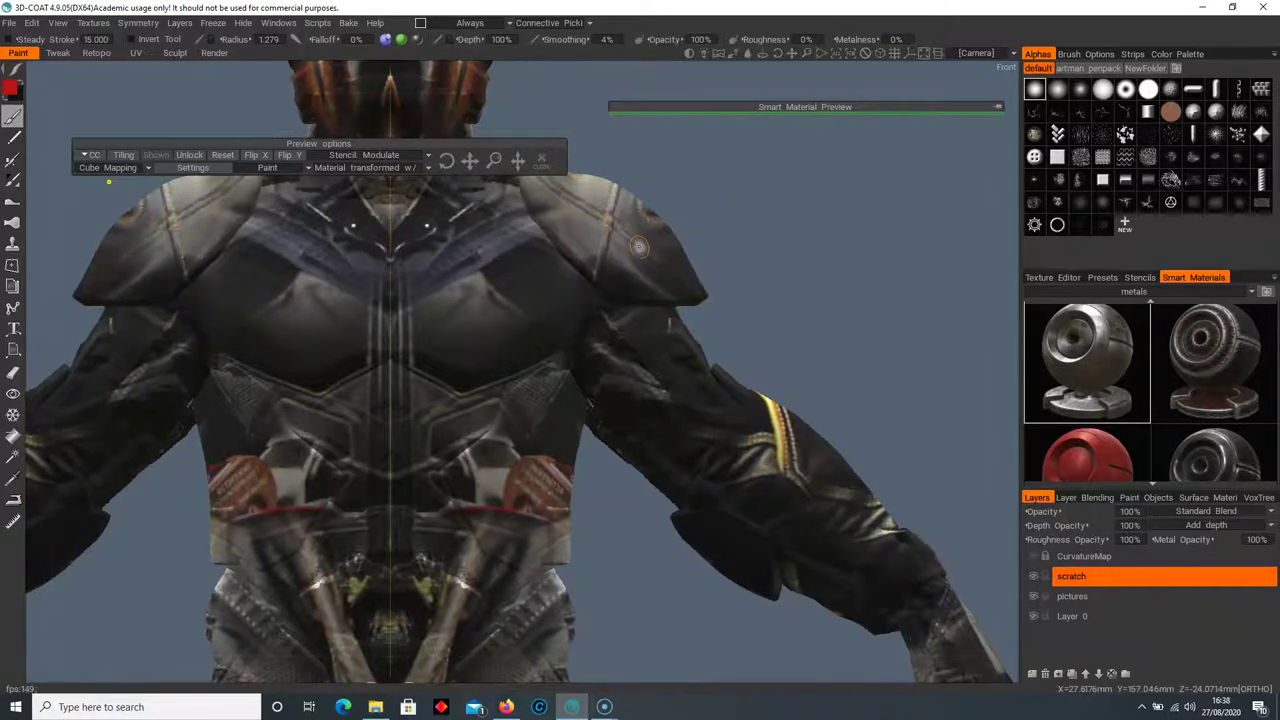
mouse_move(530, 288)
right_mouse_down()
mouse_move(565, 282)
mouse_move(541, 256)
right_mouse_up()
mouse_move(541, 256)
left_mouse_down()
mouse_move(523, 266)
mouse_move(546, 285)
mouse_move(548, 320)
mouse_move(500, 275)
mouse_move(618, 316)
left_mouse_up()
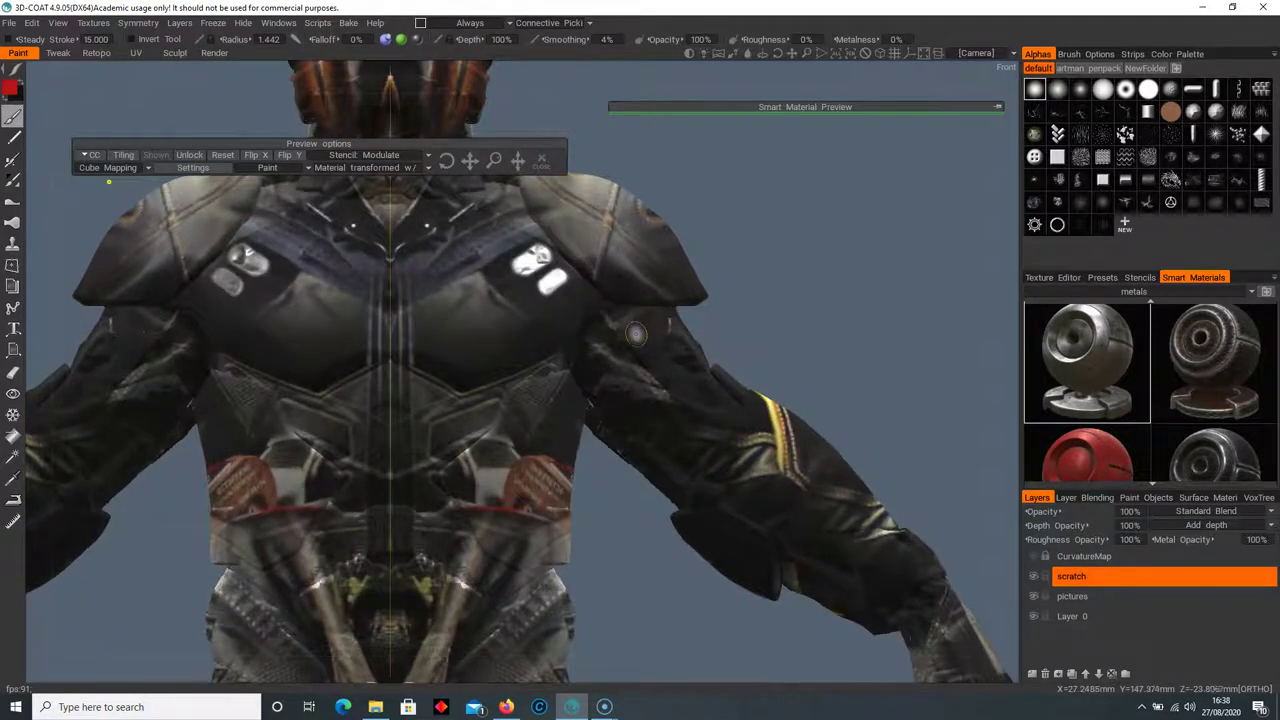
key("ctrl+z")
key("ctrl+z")
Try parallel metal strokes across the middle of the chest plates with the condition set to Always, then undo them
left_click_drag(577, 329, 651, 349, "alt")
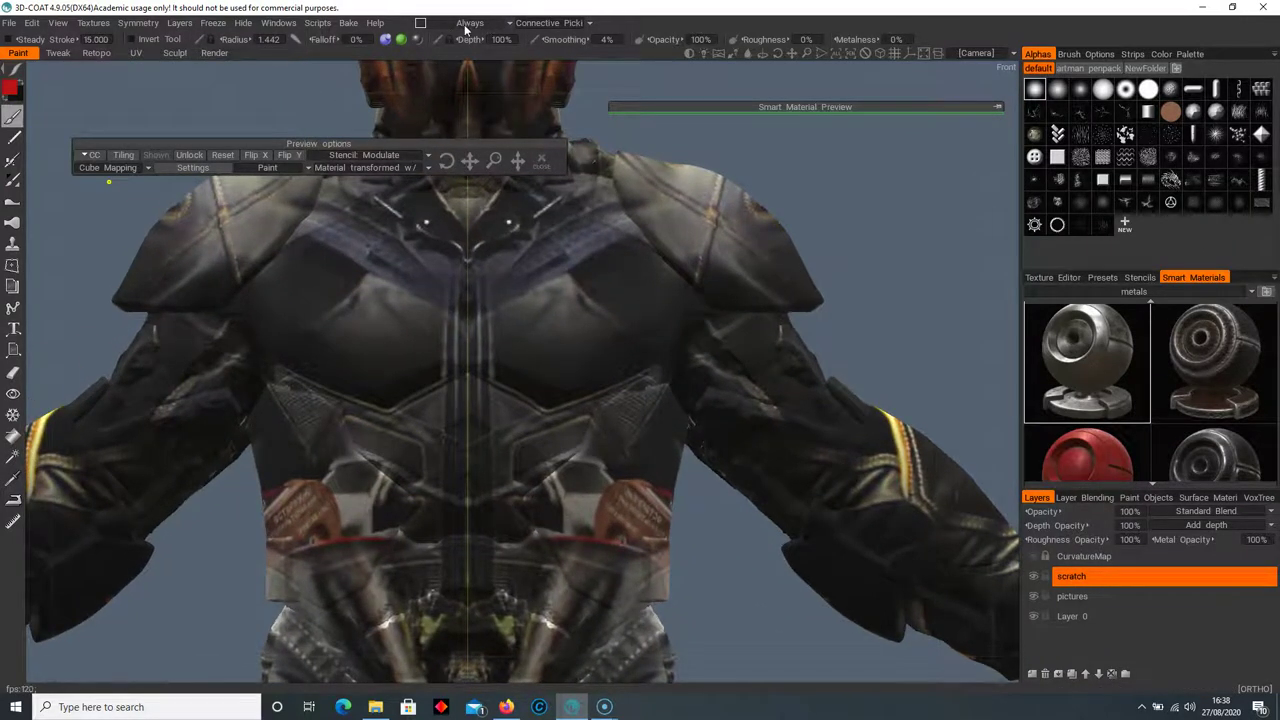
mouse_move(614, 287)
left_mouse_down()
mouse_move(554, 306)
mouse_move(610, 338)
mouse_move(570, 355)
mouse_move(649, 348)
mouse_move(607, 362)
left_mouse_up()
key("ctrl+z")
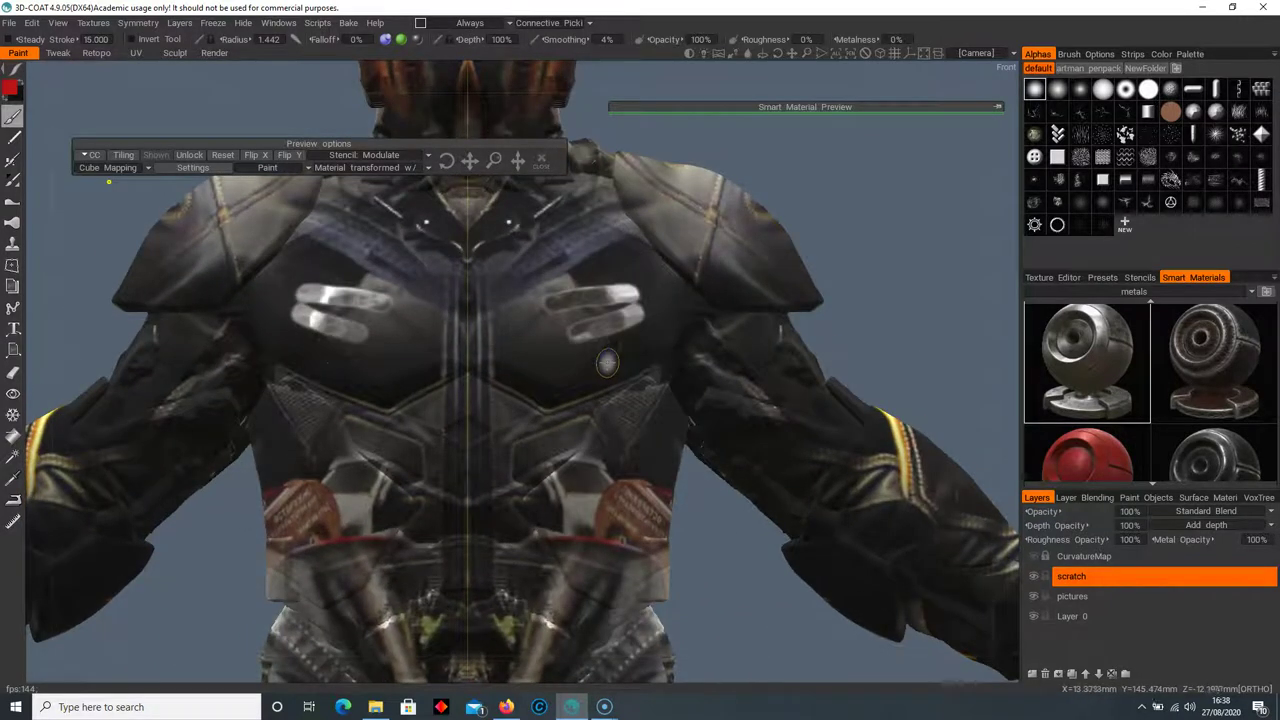
key("ctrl+z")
key("ctrl+z")
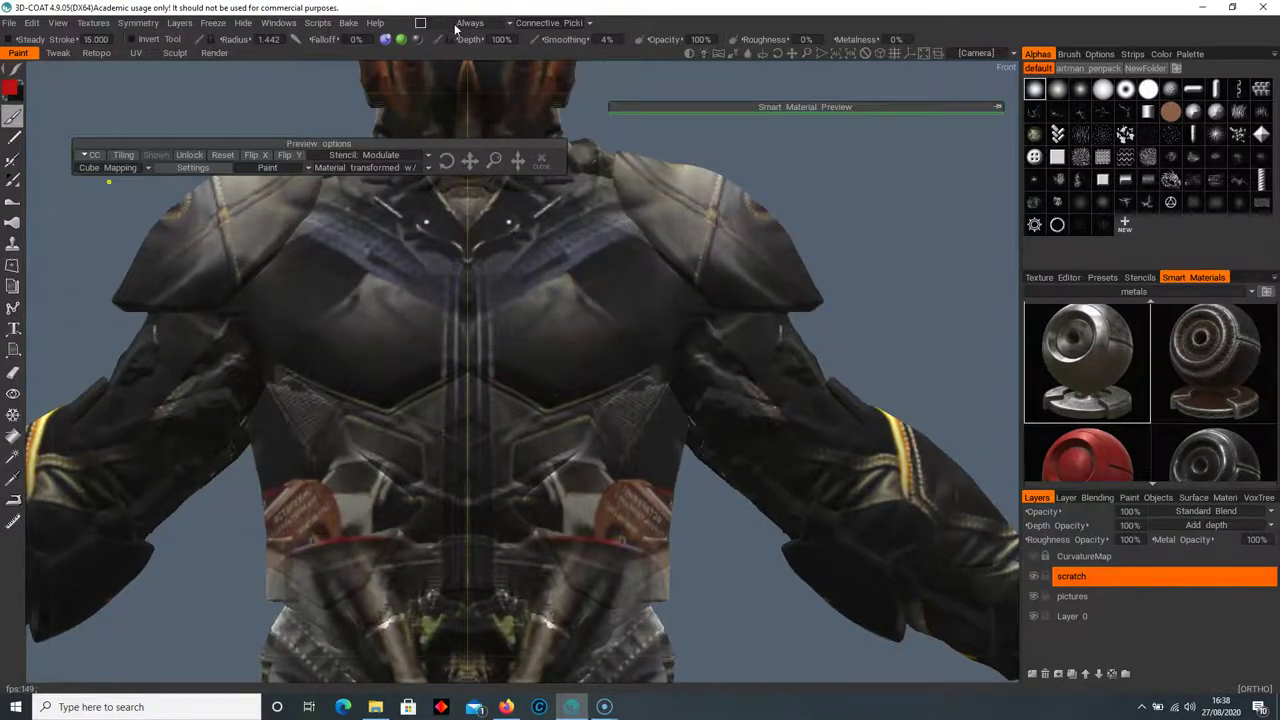
Set the painting condition to More on Convex and brush metal wear over the lower chest with a radius of about 3.9
left_click(458, 24)
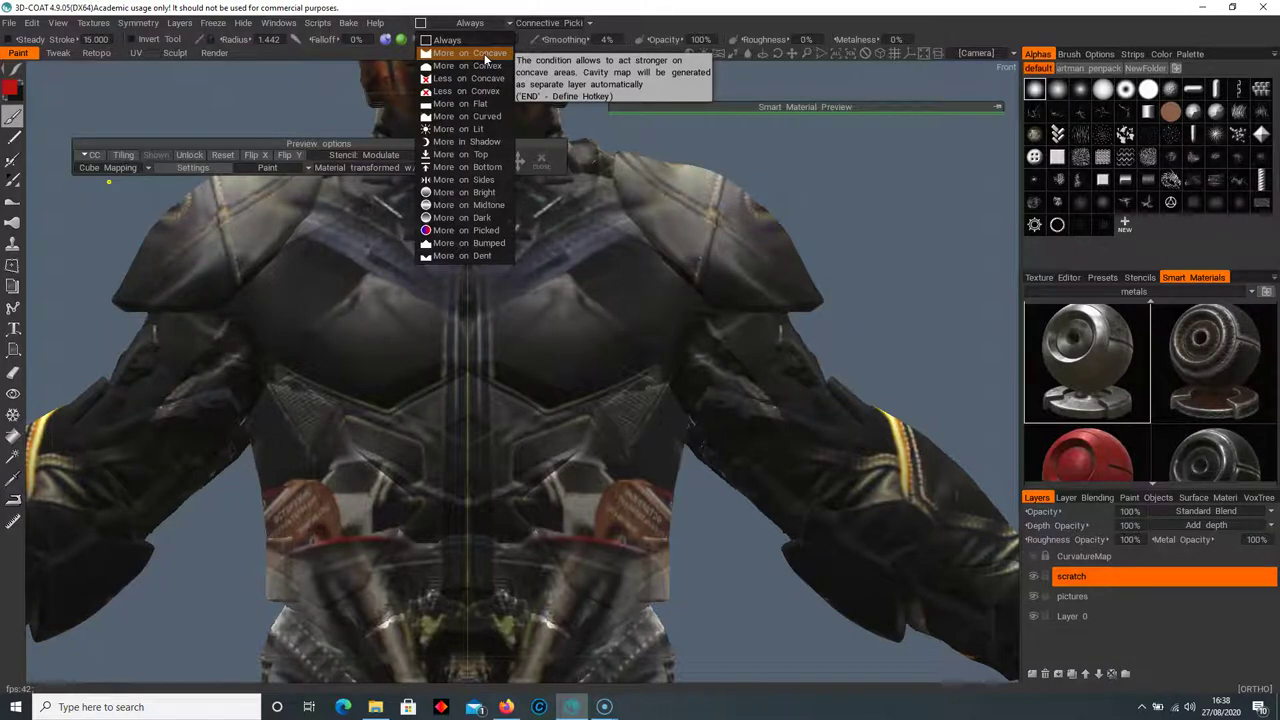
left_click(486, 65)
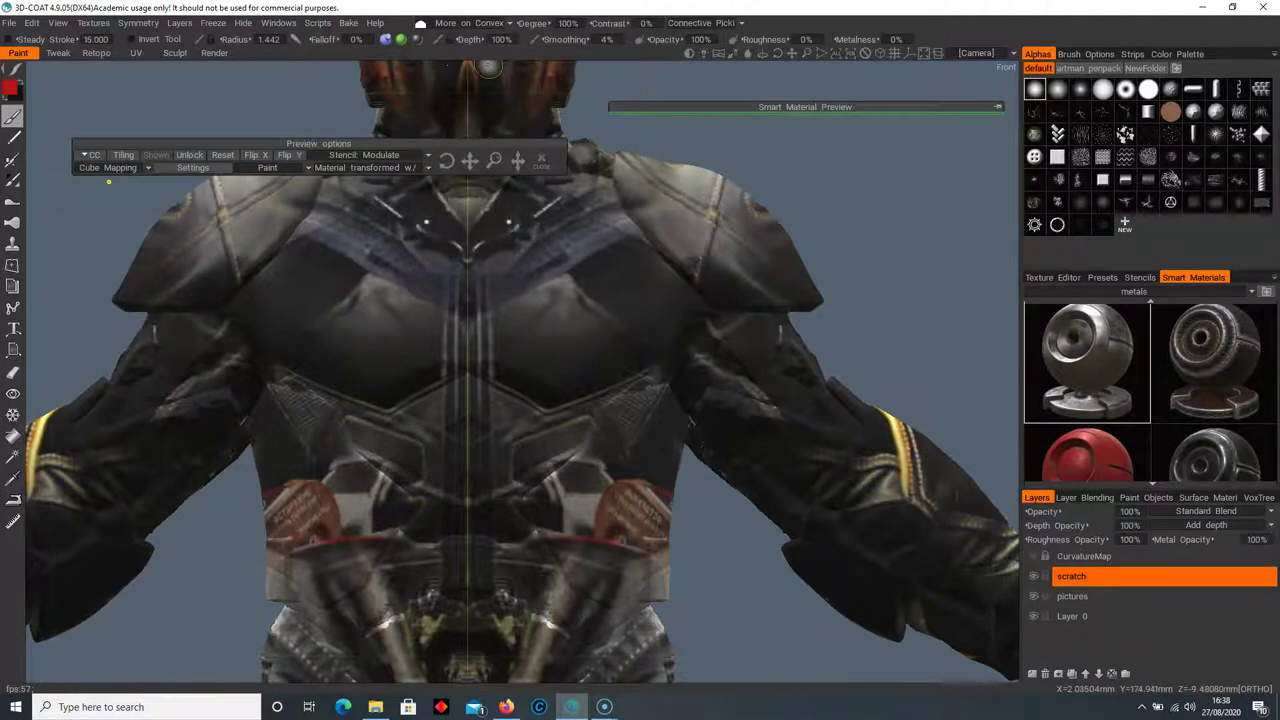
scroll(556, 266, "up", 5)
left_click_drag(658, 350, 523, 402)
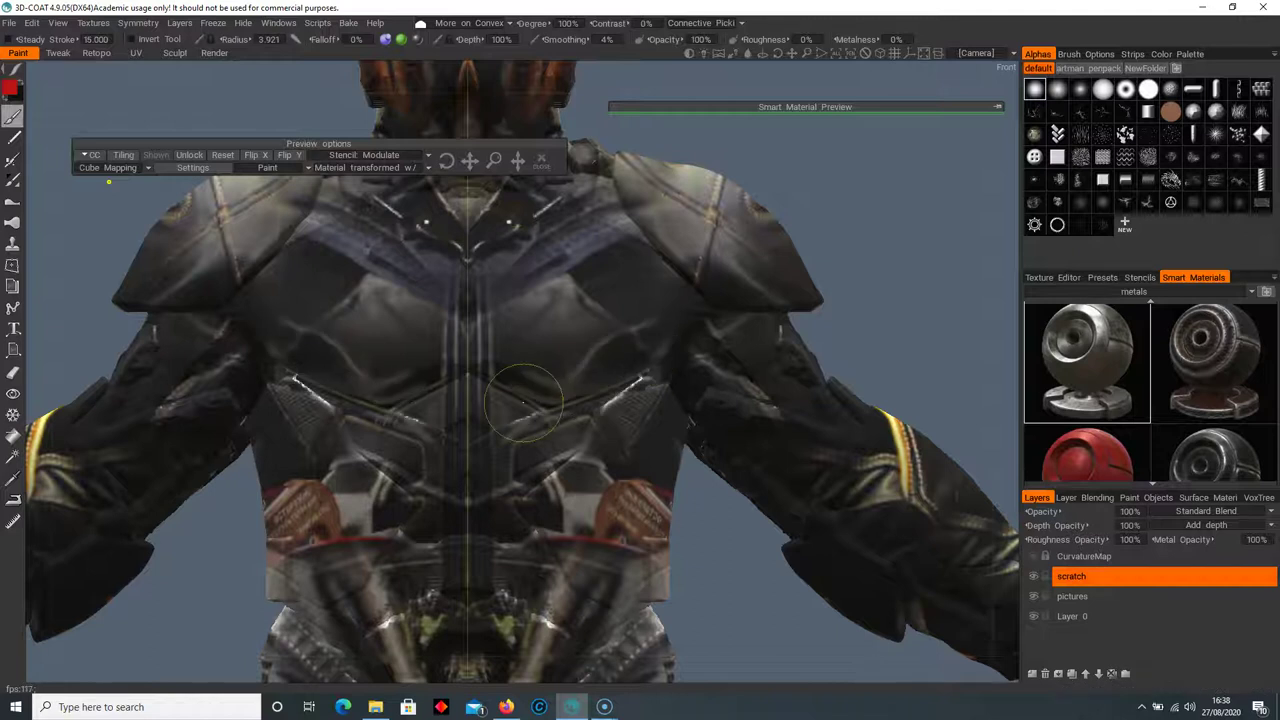
Paint bright metal wear along the raised rib plate edges below the chest
mouse_move(620, 446)
left_mouse_down("alt")
mouse_move(555, 413)
mouse_move(507, 356)
mouse_move(510, 372)
left_mouse_up("alt")
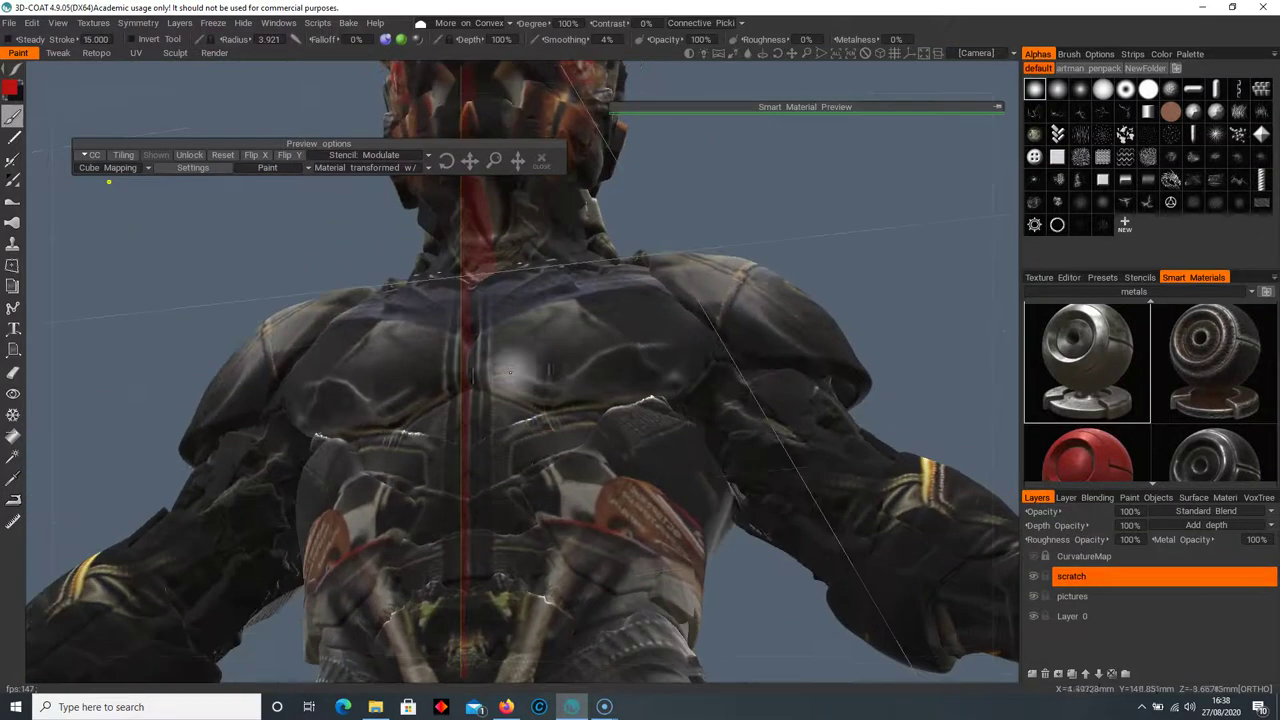
middle_click_drag(509, 372, 640, 408)
left_click_drag(640, 408, 527, 488)
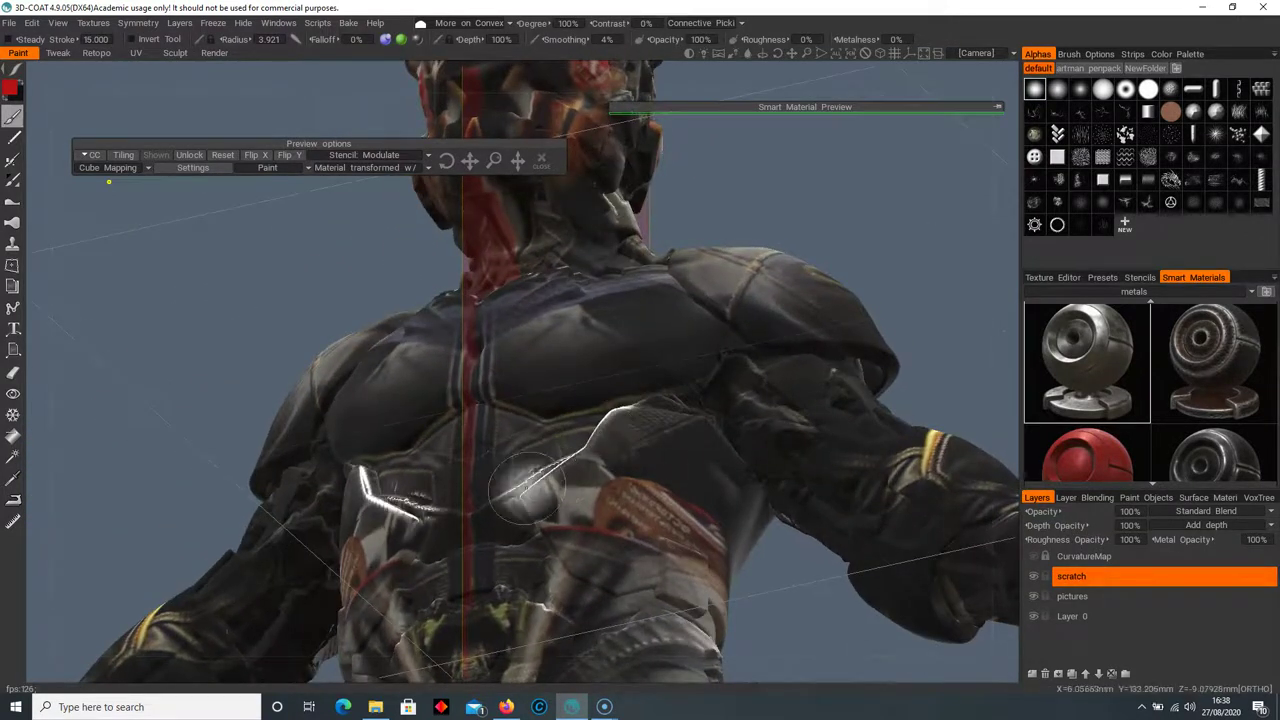
middle_click_drag(527, 488, 588, 553)
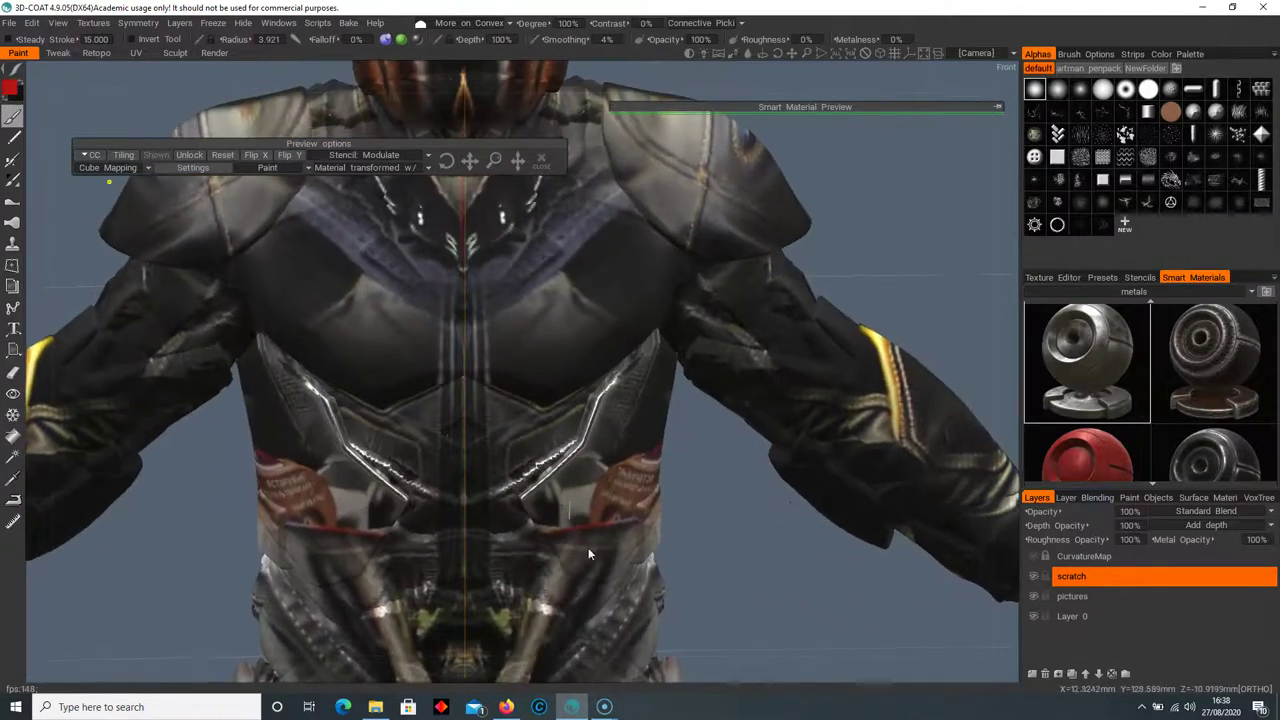
Paint metal wear along the inner edges of both shoulder pads
left_click_drag(622, 462, 632, 434, "alt")
left_click_drag(649, 246, 595, 123)
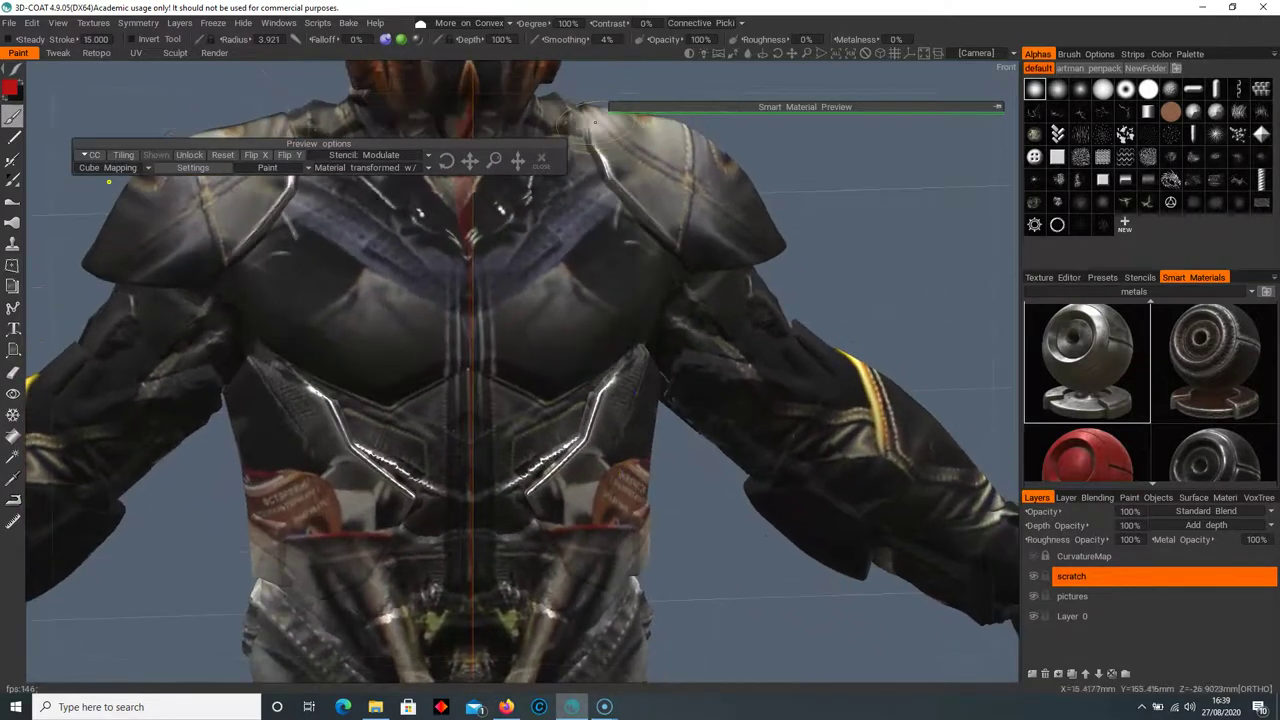
middle_click_drag(594, 122, 641, 391)
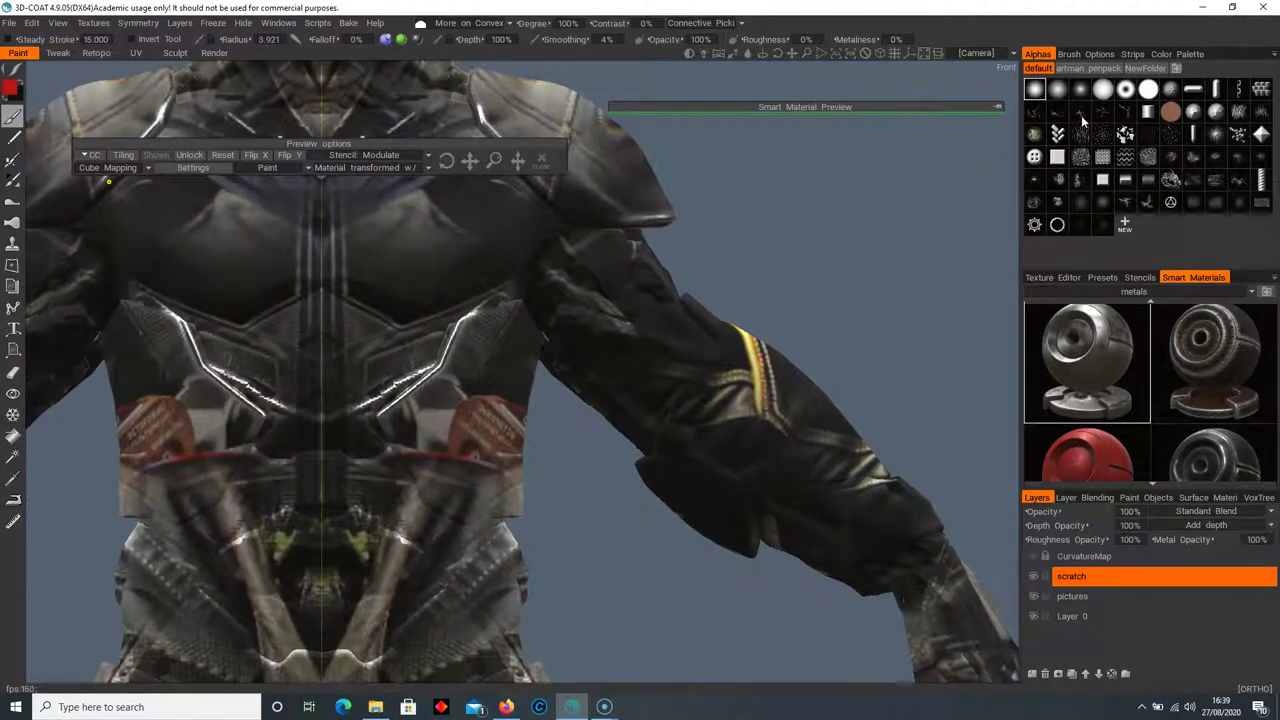
Choose a thin scratch-shaped brush alpha and enlarge the brush radius to 8.3
mouse_move(1060, 108)
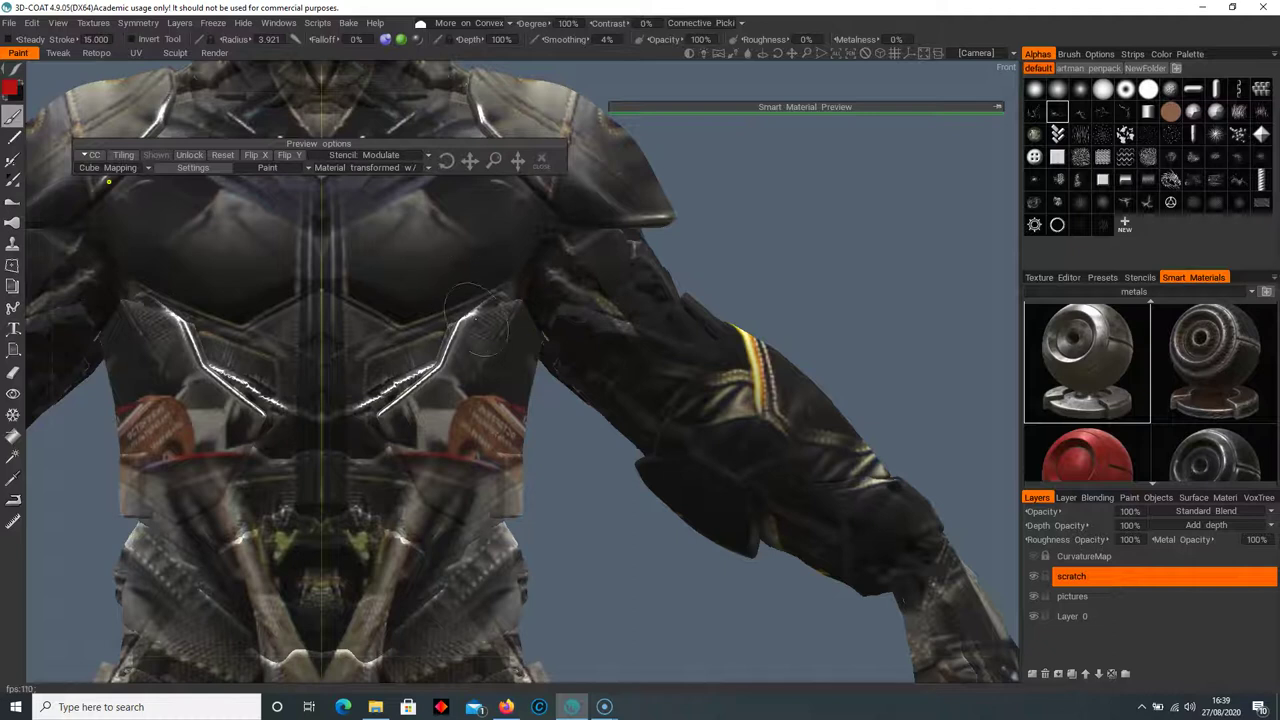
middle_click_drag(321, 480, 474, 365)
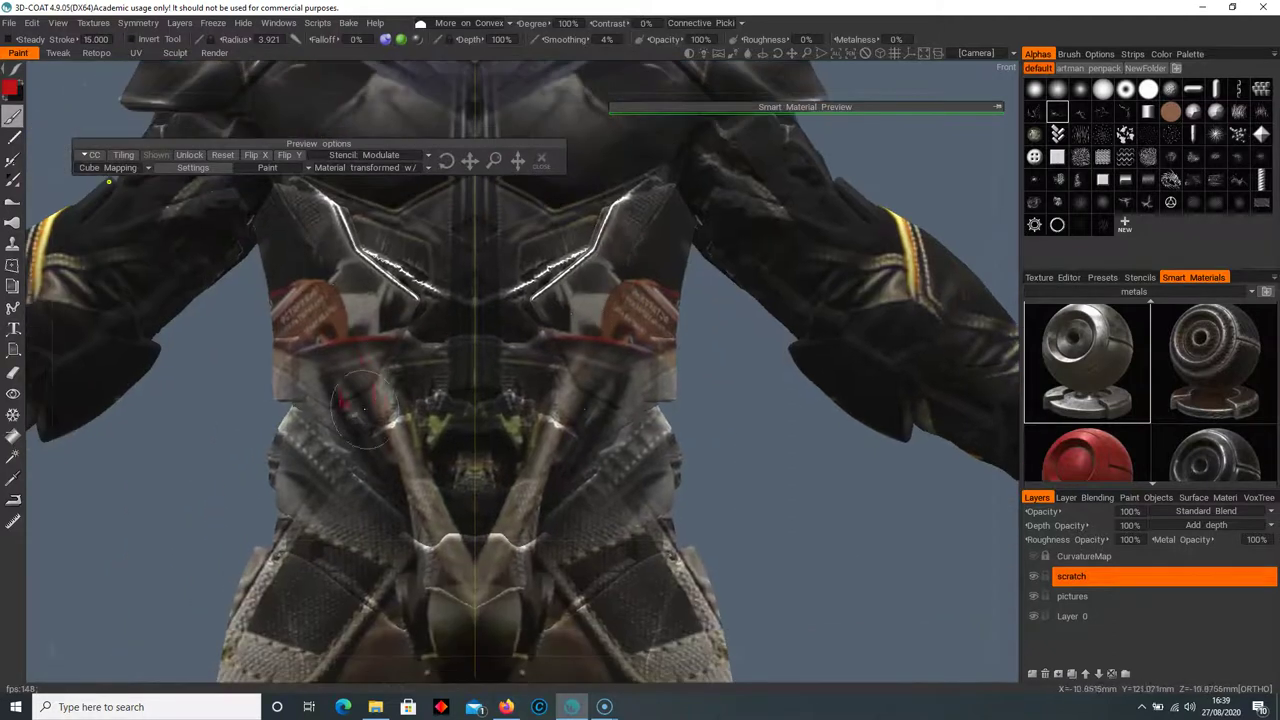
scroll(432, 357, "down", 3)
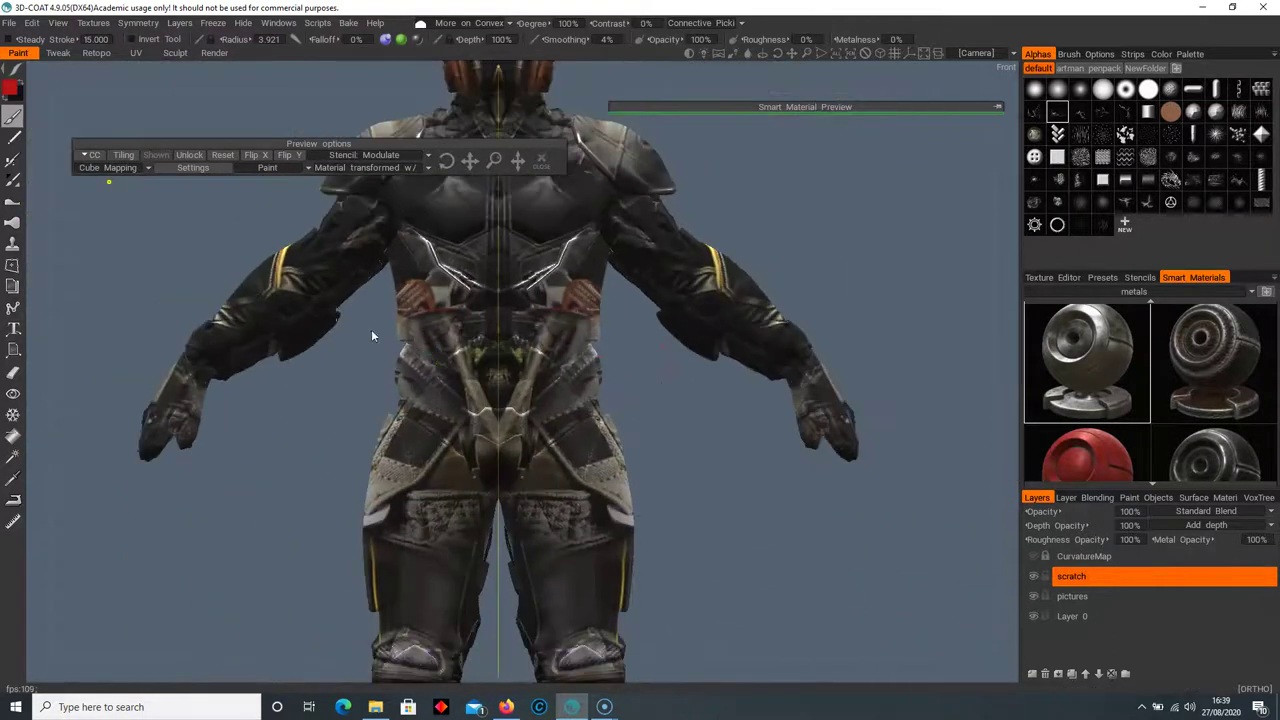
left_click_drag(373, 336, 445, 365)
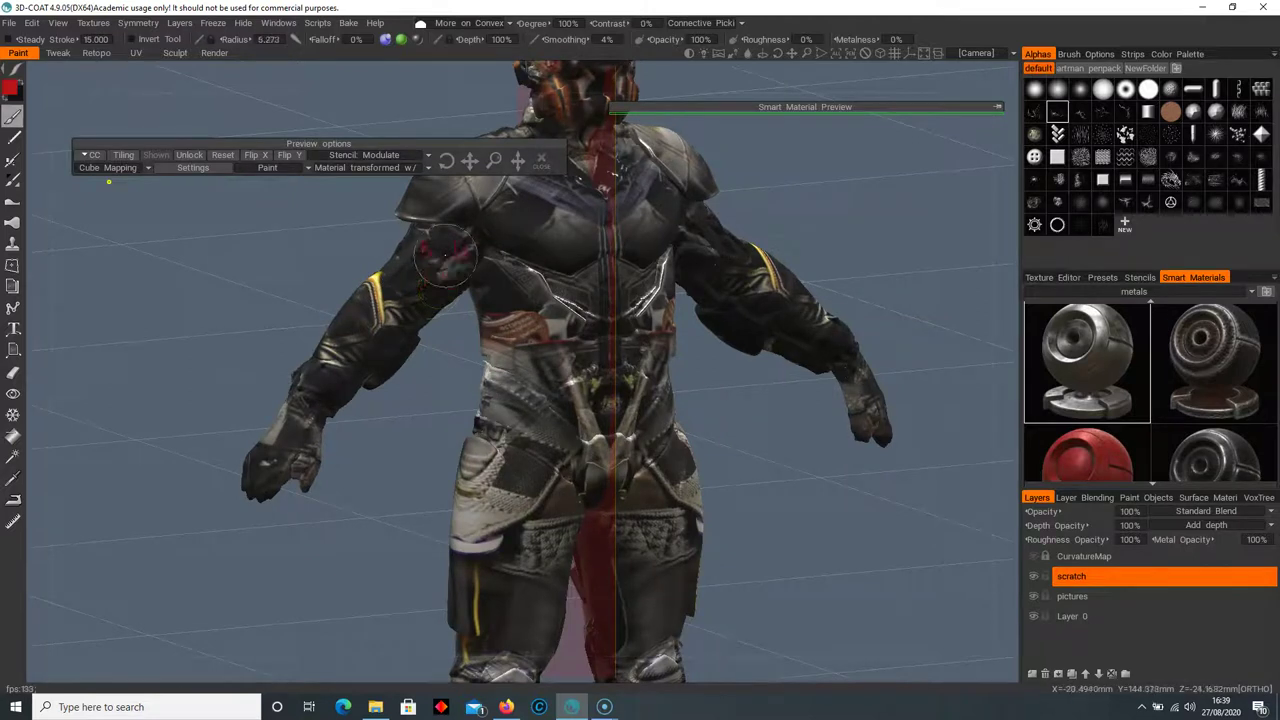
right_click_drag(445, 256, 436, 268)
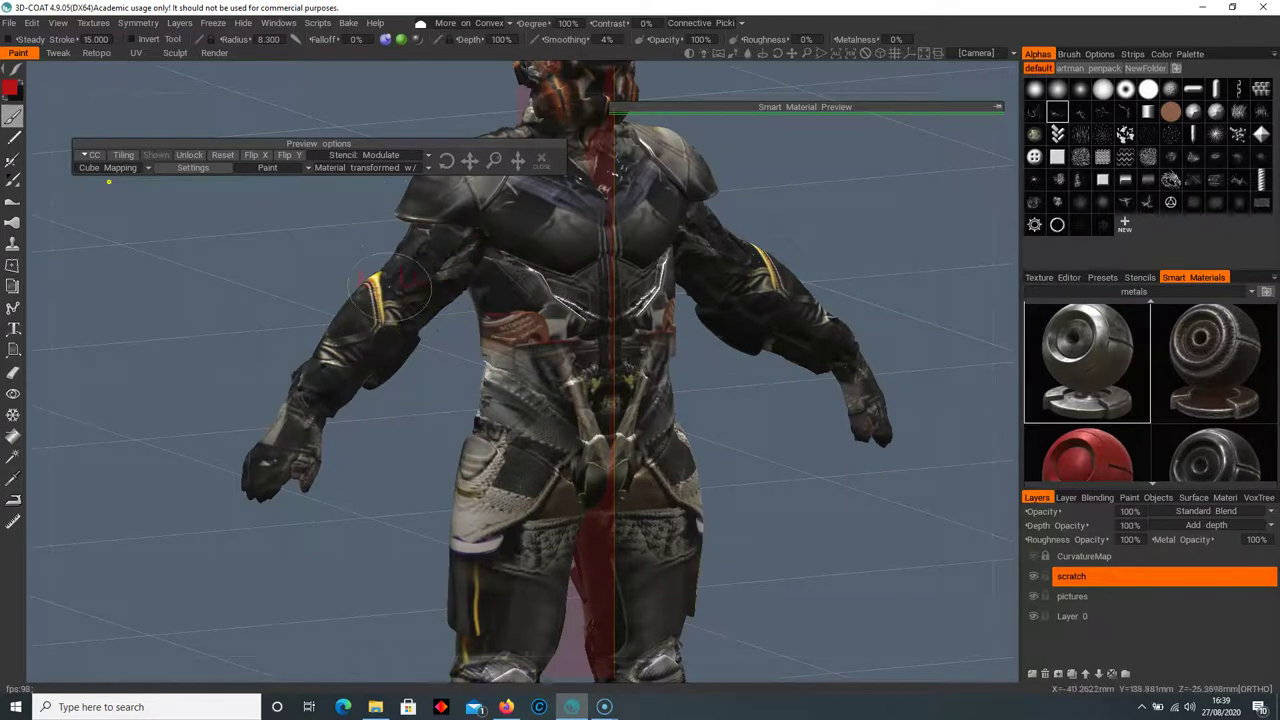
Paint metal wear on the raised edges of the knee pads and the plates just below them
left_click_drag(368, 334, 410, 350, "alt")
middle_click_drag(524, 463, 477, 280, "alt")
left_click_drag(477, 280, 457, 414, "alt")
middle_click_drag(457, 414, 466, 357, "alt")
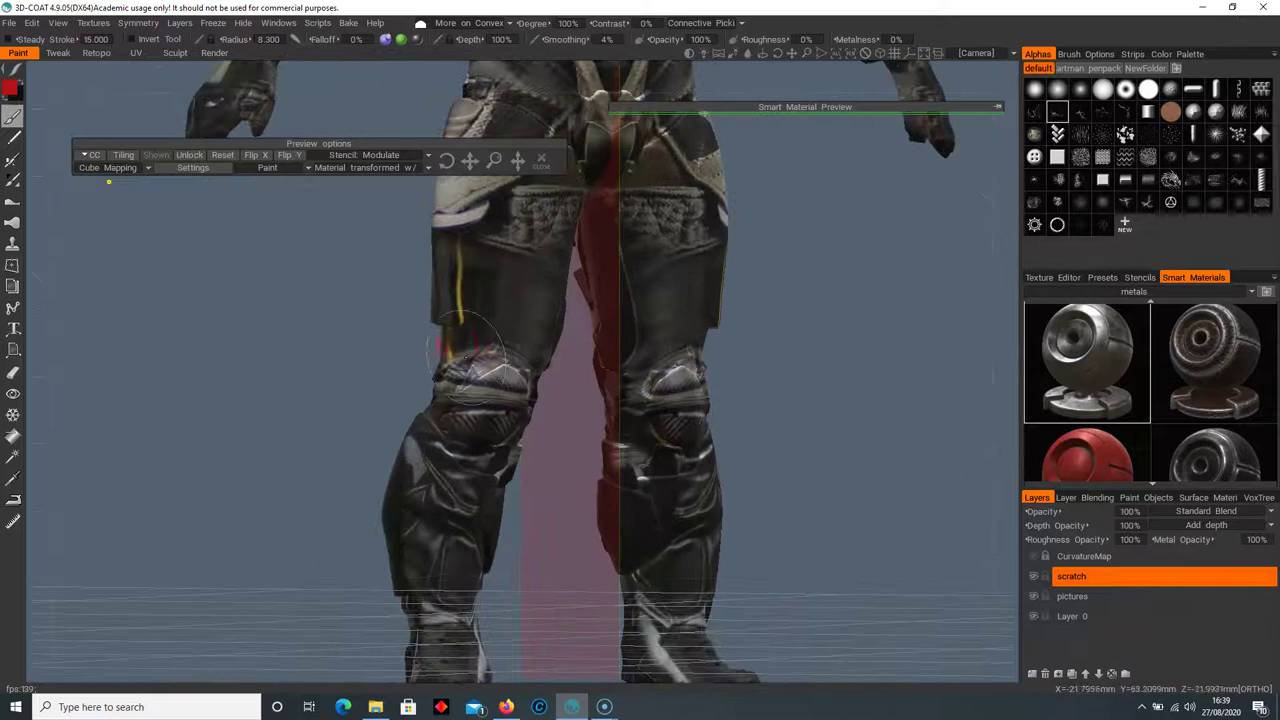
mouse_move(842, 312)
middle_mouse_down("alt")
mouse_move(772, 230)
mouse_move(775, 166)
middle_mouse_up("alt")
left_click_drag(408, 285, 390, 242)
Paint metal wear along the edges of the dark hip panels on both upper thighs
mouse_move(510, 248)
left_mouse_down("alt")
mouse_move(573, 274)
mouse_move(542, 254)
mouse_move(520, 266)
left_mouse_up("alt")
middle_click_drag(520, 266, 542, 510, "alt")
left_click_drag(542, 510, 522, 498, "alt")
left_click_drag(458, 240, 436, 208)
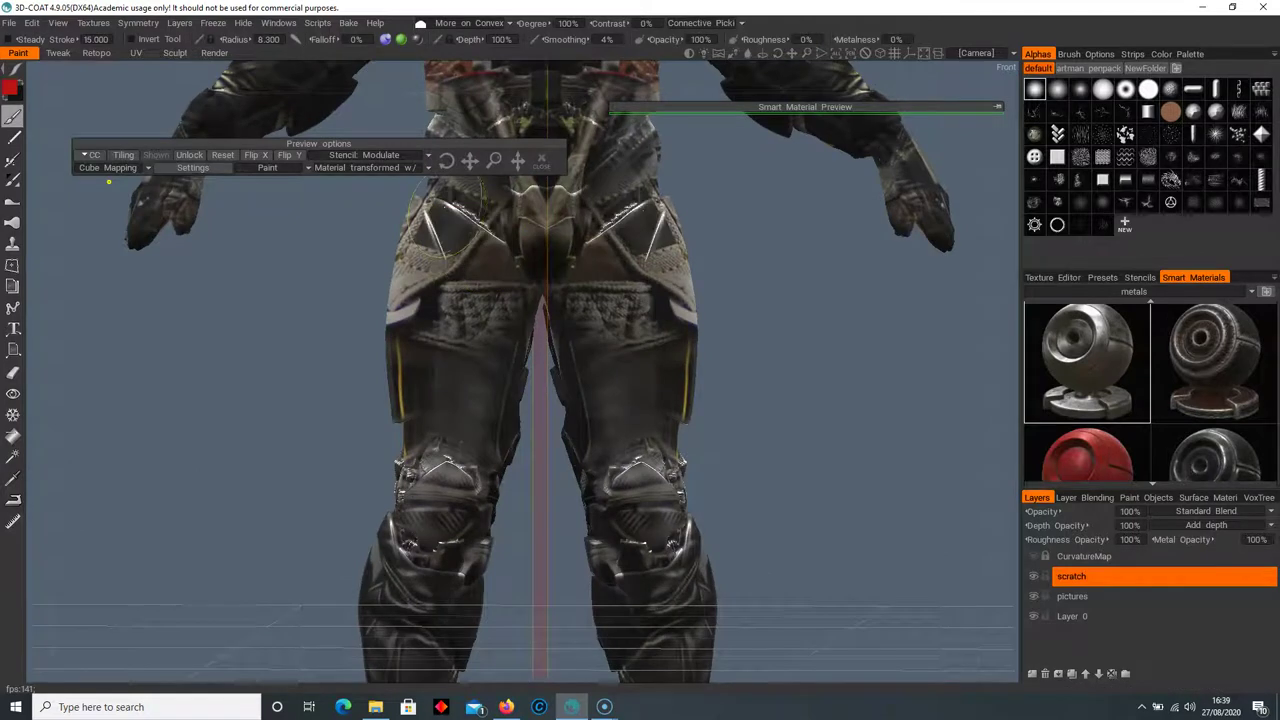
Paint metal edge wear over the waist, abdomen and chest plates with the soft round brush
middle_click_drag(497, 263, 470, 439, "alt")
mouse_move(504, 390)
left_mouse_down()
mouse_move(430, 302)
mouse_move(516, 254)
mouse_move(518, 216)
left_mouse_up()
middle_click_drag(518, 216, 500, 380, "alt")
left_click_drag(500, 380, 479, 428, "alt")
mouse_move(519, 361)
left_mouse_down()
mouse_move(595, 345)
mouse_move(614, 375)
mouse_move(571, 374)
mouse_move(680, 357)
mouse_move(616, 474)
mouse_move(640, 440)
left_mouse_up()
right_click_drag(640, 440, 685, 469, "alt")
left_click_drag(686, 469, 621, 464)
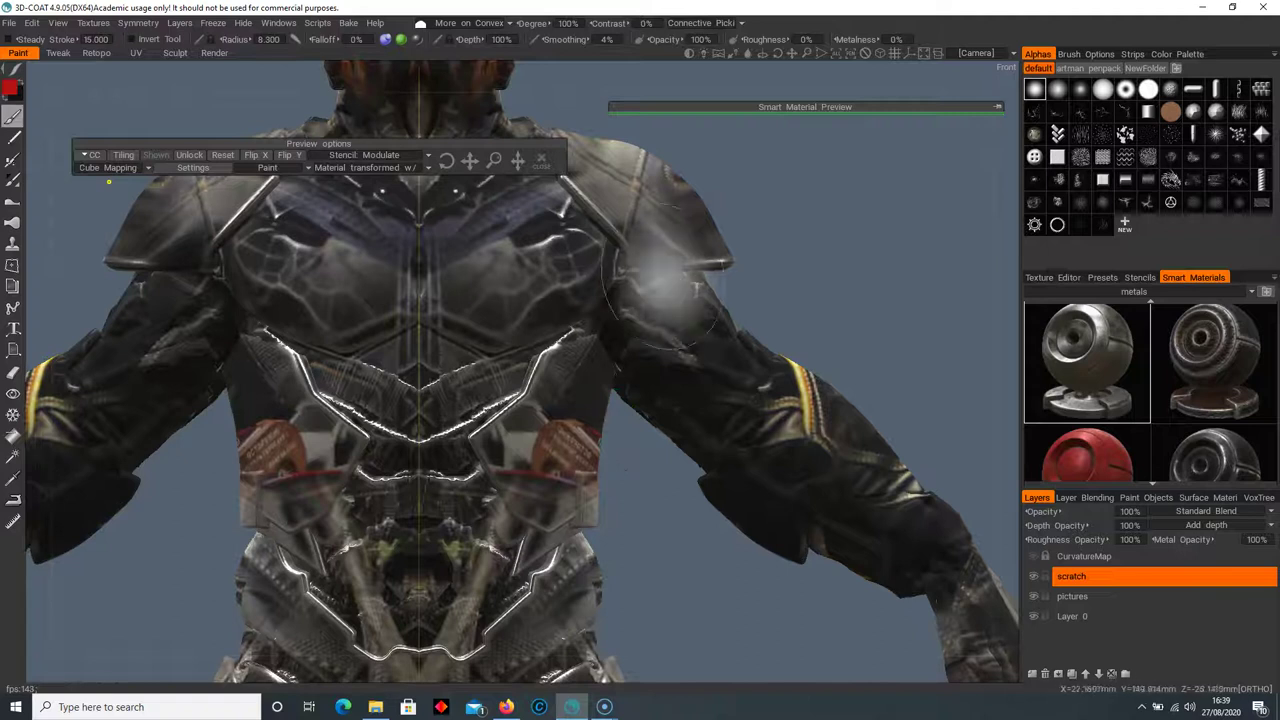
Brush metal edge wear over the upper arms and the front of the helmet
left_click_drag(748, 330, 608, 344)
mouse_move(866, 306)
left_mouse_down()
mouse_move(672, 289)
mouse_move(708, 348)
mouse_move(457, 345)
mouse_move(720, 383)
mouse_move(542, 334)
mouse_move(480, 390)
left_mouse_up()
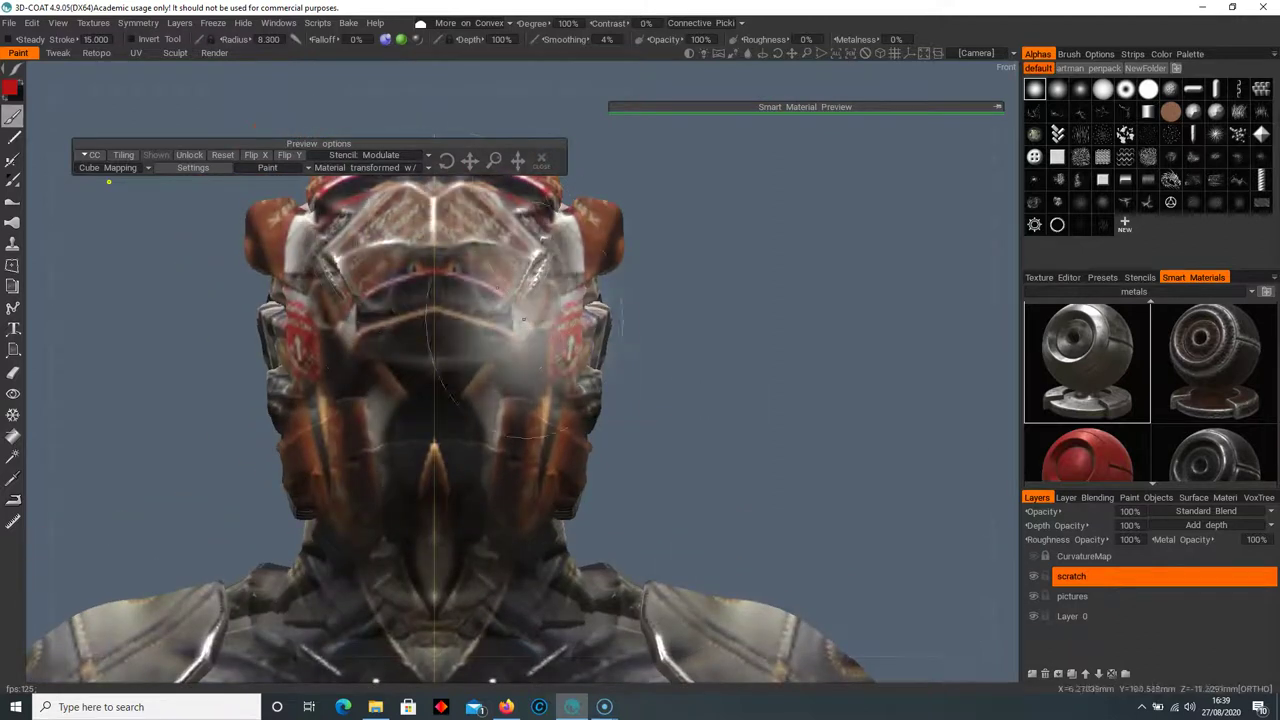
mouse_move(605, 390)
left_mouse_down()
mouse_move(795, 428)
mouse_move(438, 425)
left_mouse_up()
left_click_drag(690, 482, 788, 471)
Paint metal edge wear along the collar plates at the top of the chest
scroll(788, 471, "down", 3)
middle_click_drag(788, 471, 740, 240)
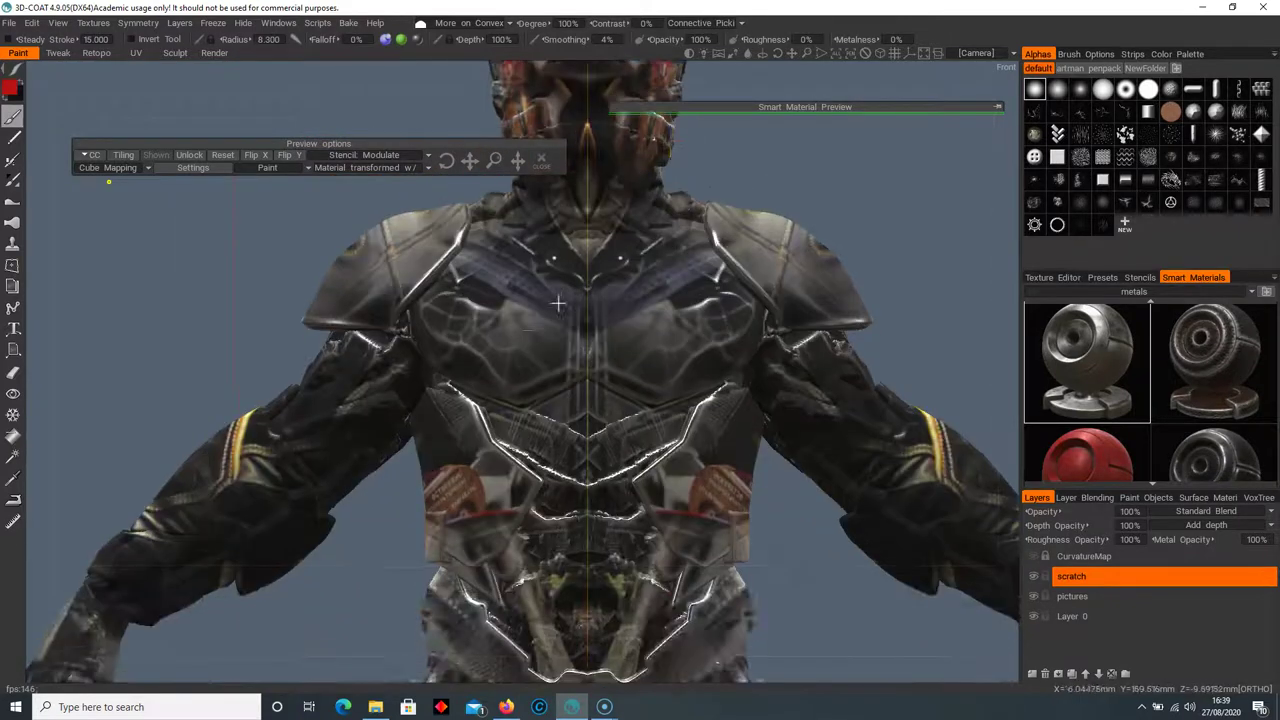
left_click_drag(790, 372, 627, 454)
scroll(628, 453, "down", 5)
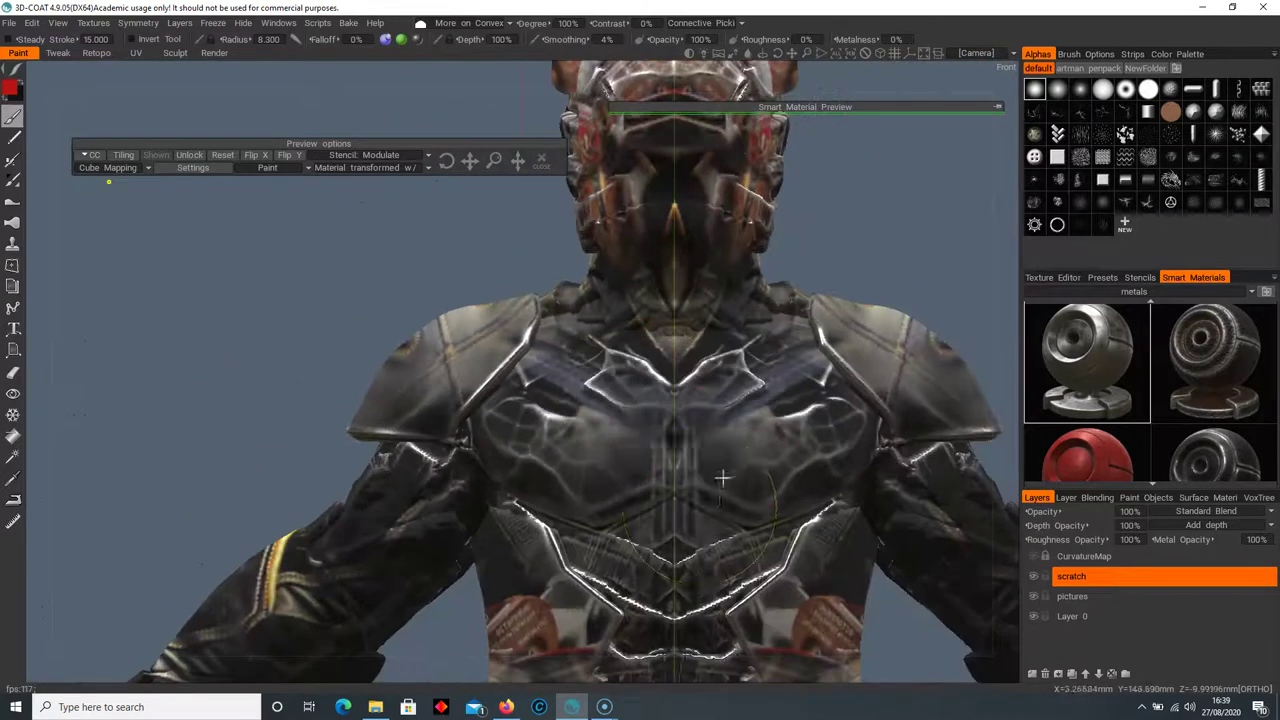
Choose the gold smart material from the metals set and calculate its ambient occlusion into a new layer with sphere lighting and 2048 lights
scroll(722, 477, "down", 4)
middle_click_drag(564, 563, 548, 344)
scroll(499, 315, "down", 4)
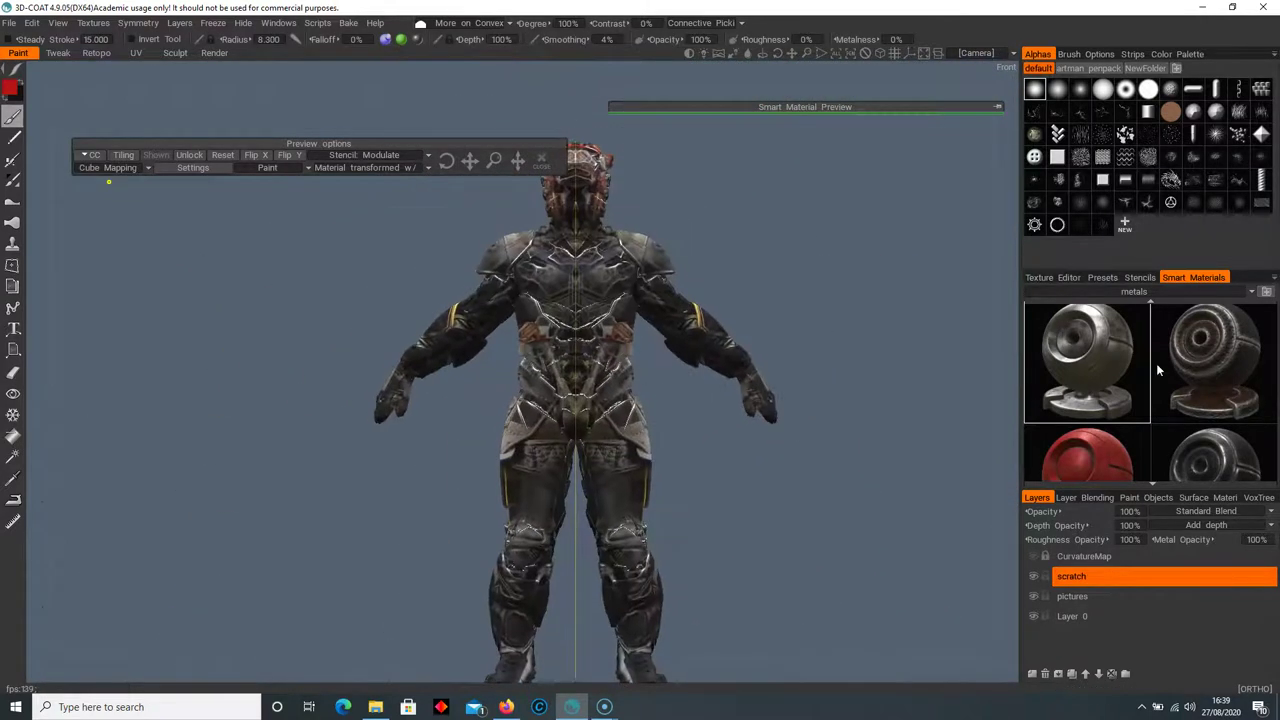
scroll(1156, 363, "down", 5)
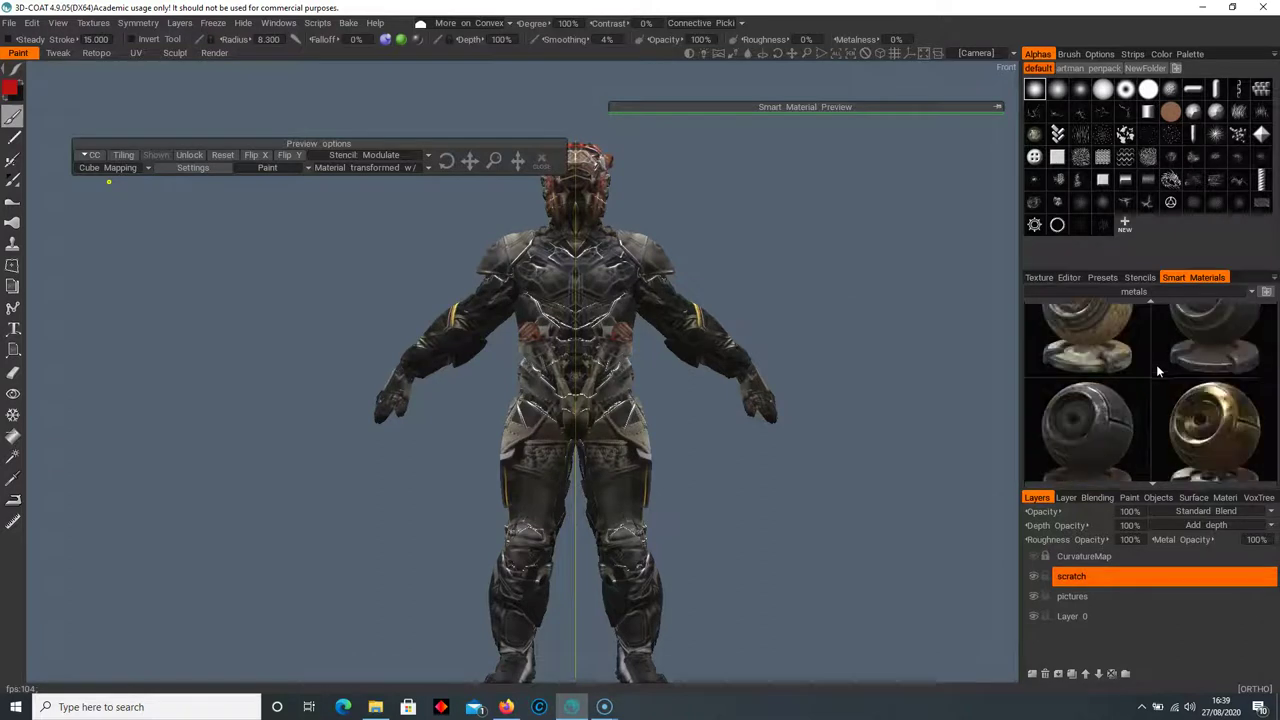
scroll(1157, 370, "down", 3)
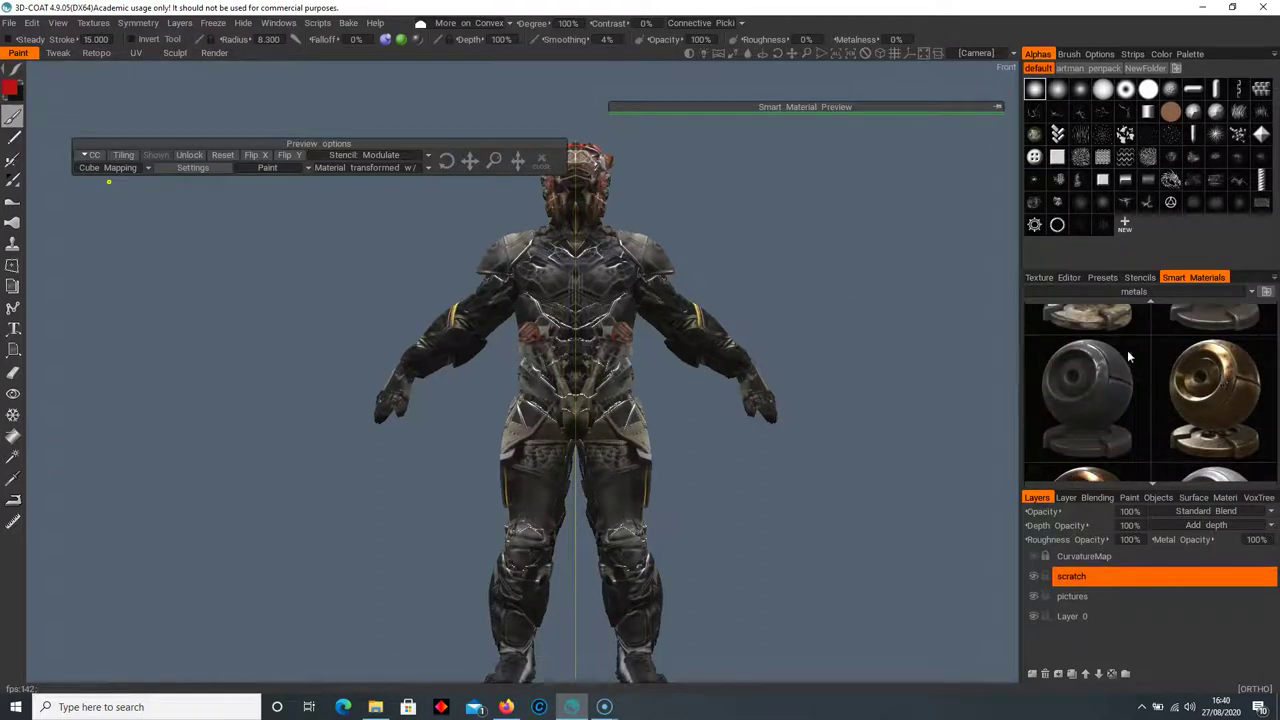
left_click(1200, 390)
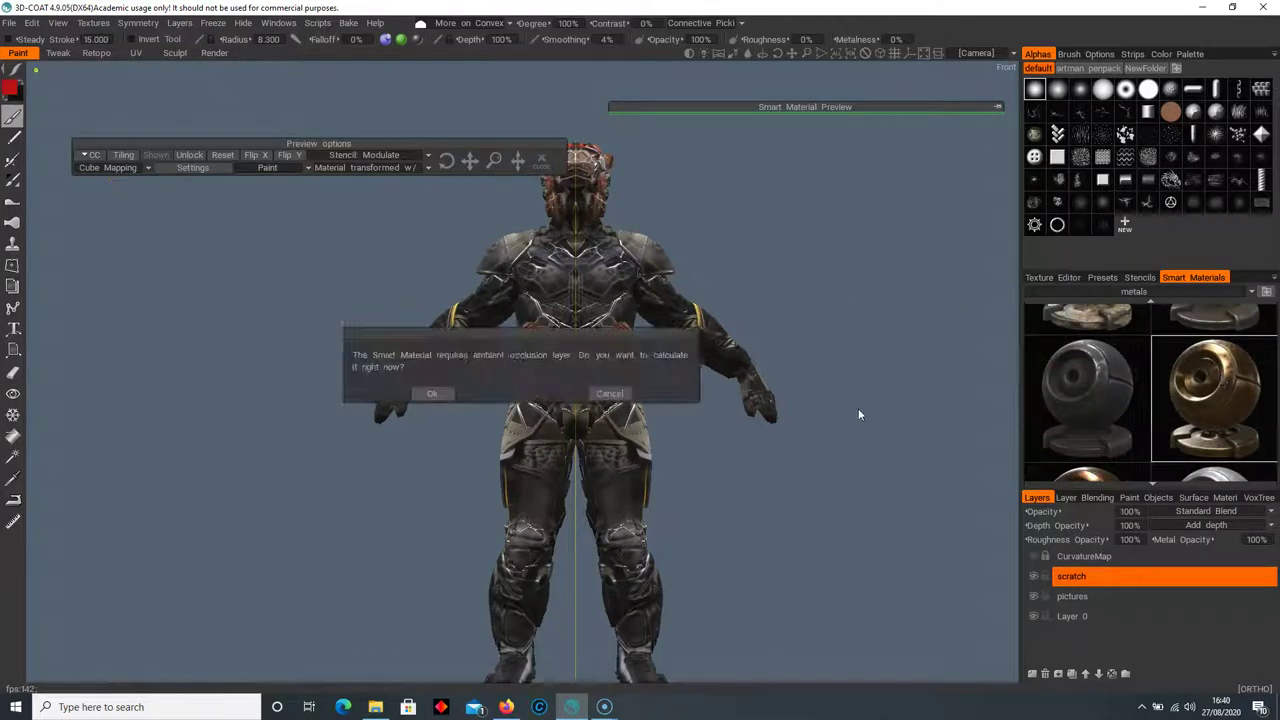
left_click(434, 393)
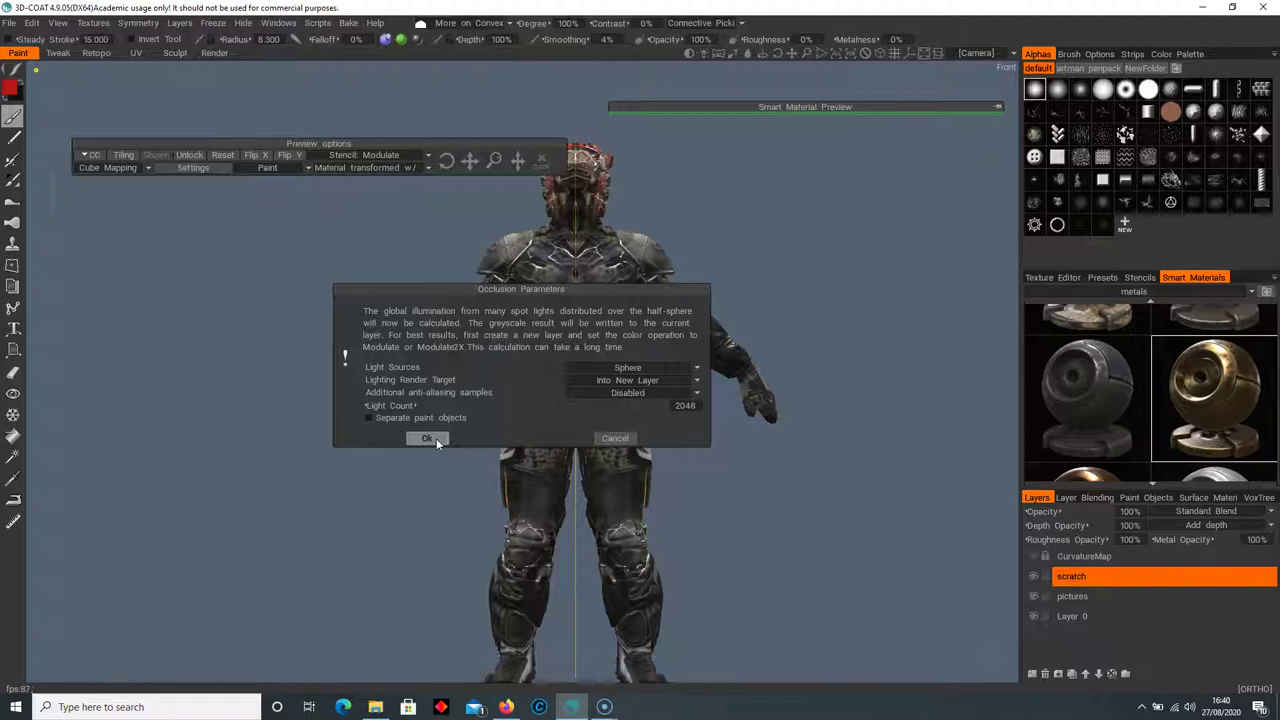
left_click(436, 438)
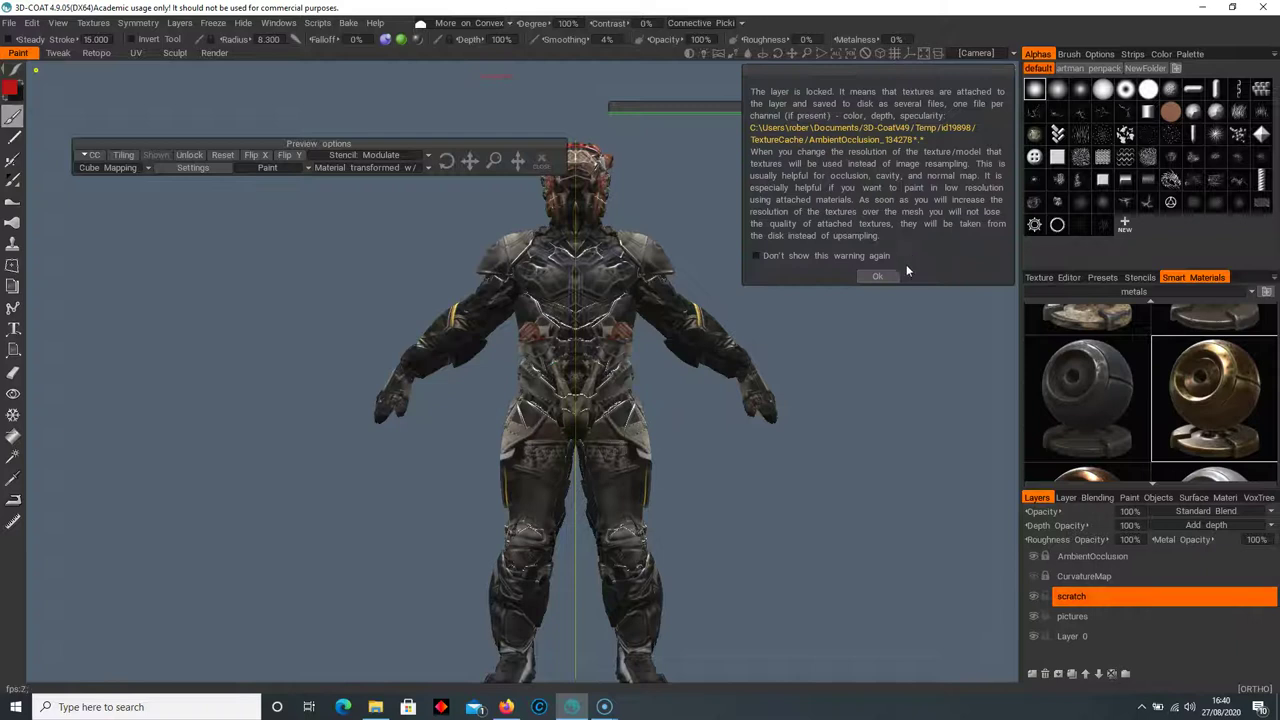
left_click(878, 276)
Paint gold edge wear on the convex edges around the elbows and upper forearms of both arms
scroll(791, 340, "up", 5)
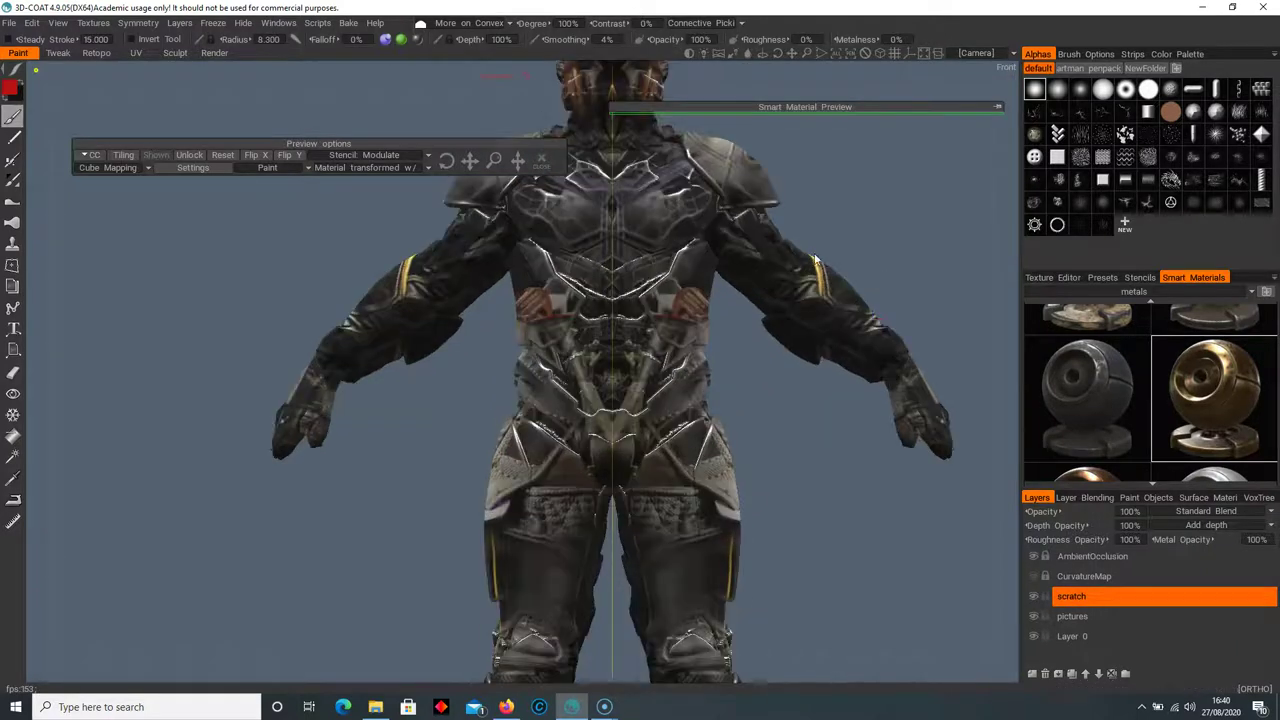
middle_click_drag(791, 340, 789, 552)
scroll(612, 441, "up", 5)
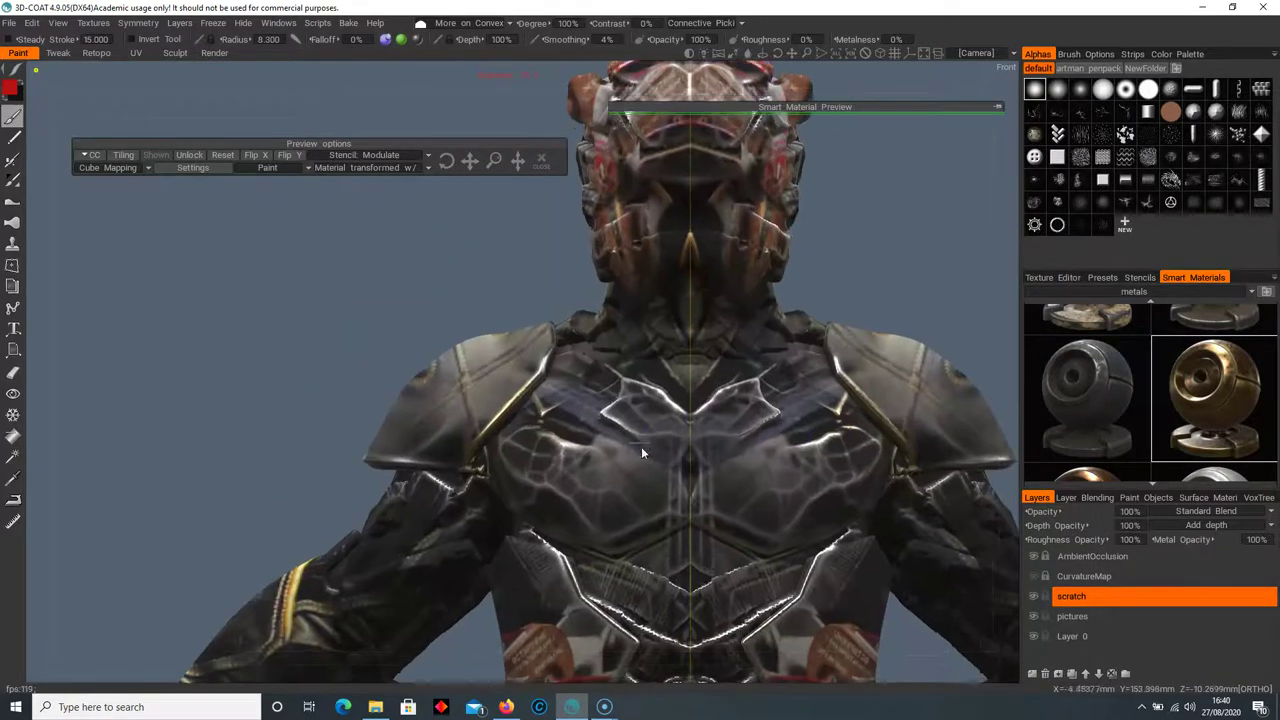
middle_click_drag(591, 420, 696, 215)
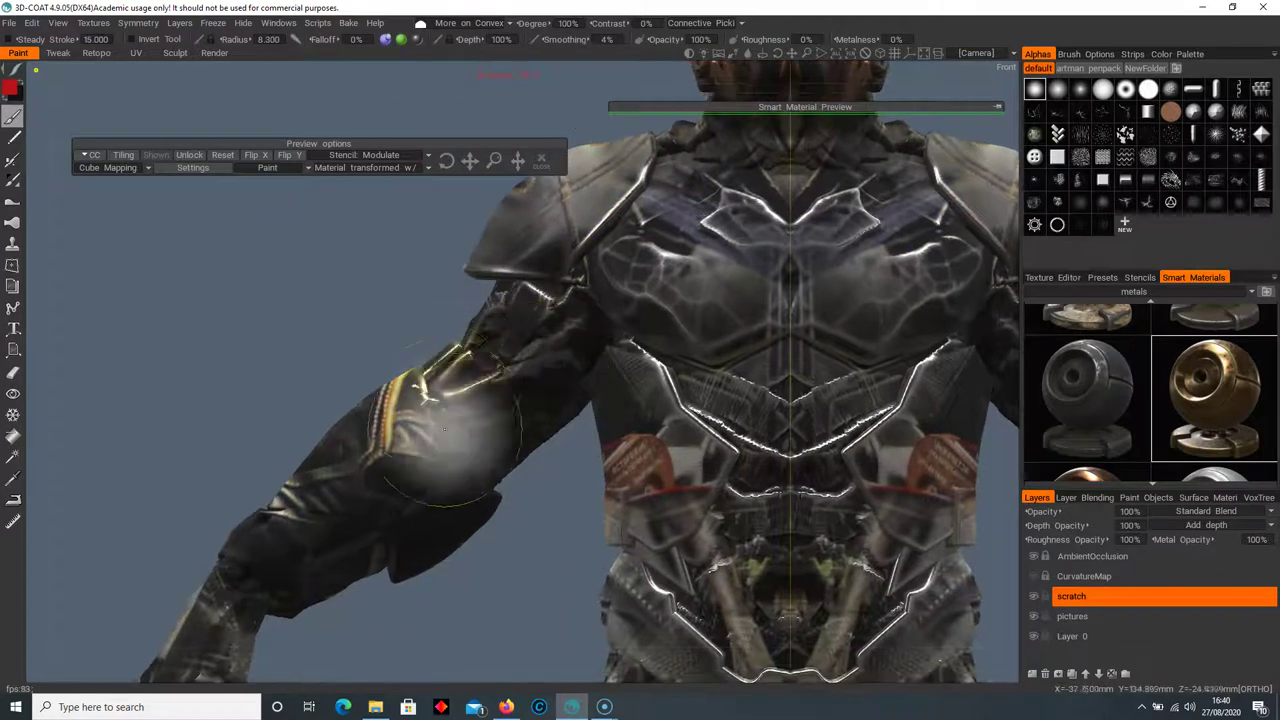
right_click_drag(440, 440, 405, 425)
left_click_drag(384, 429, 462, 416, "alt")
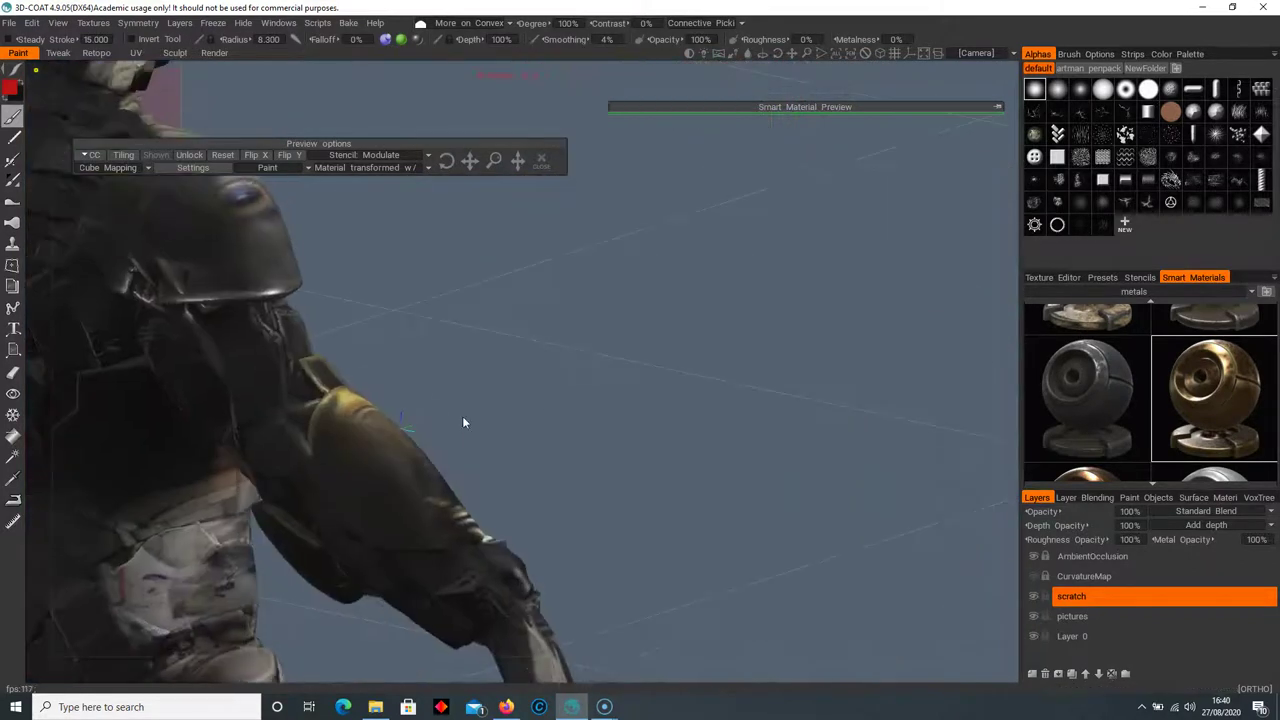
left_click_drag(592, 398, 449, 418, "alt")
mouse_move(449, 416)
right_mouse_down()
mouse_move(526, 473)
mouse_move(410, 370)
mouse_move(594, 371)
right_mouse_up()
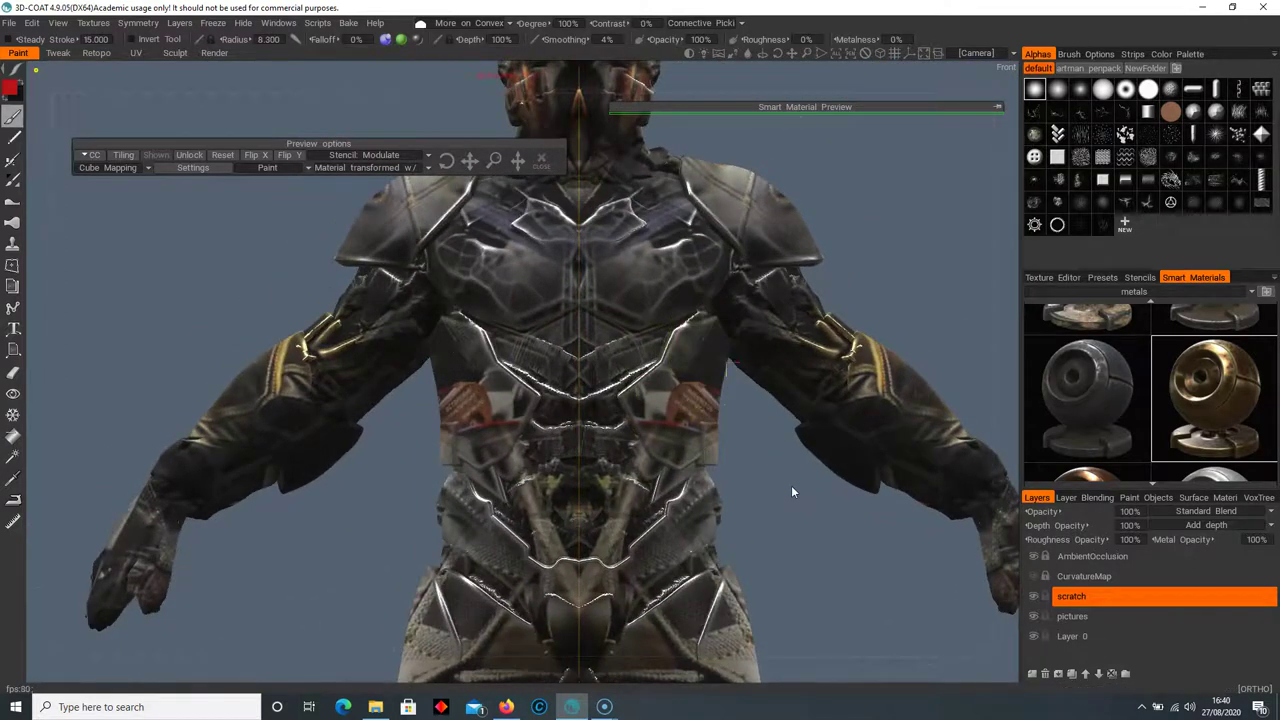
Set the paint condition to Always and cover the helmet's visor area in gold with a brush radius of about 1.97
left_click_drag(791, 491, 708, 377)
left_click_drag(740, 470, 826, 508)
right_click_drag(826, 508, 769, 424)
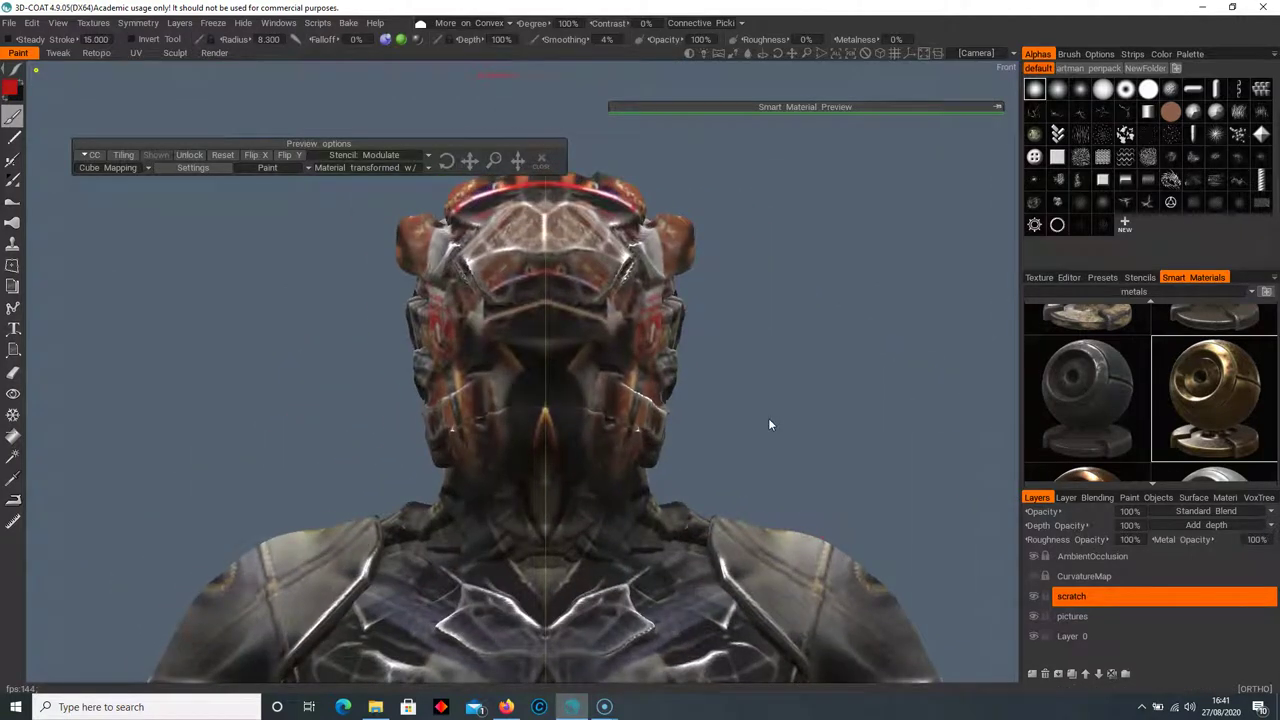
left_click(472, 22)
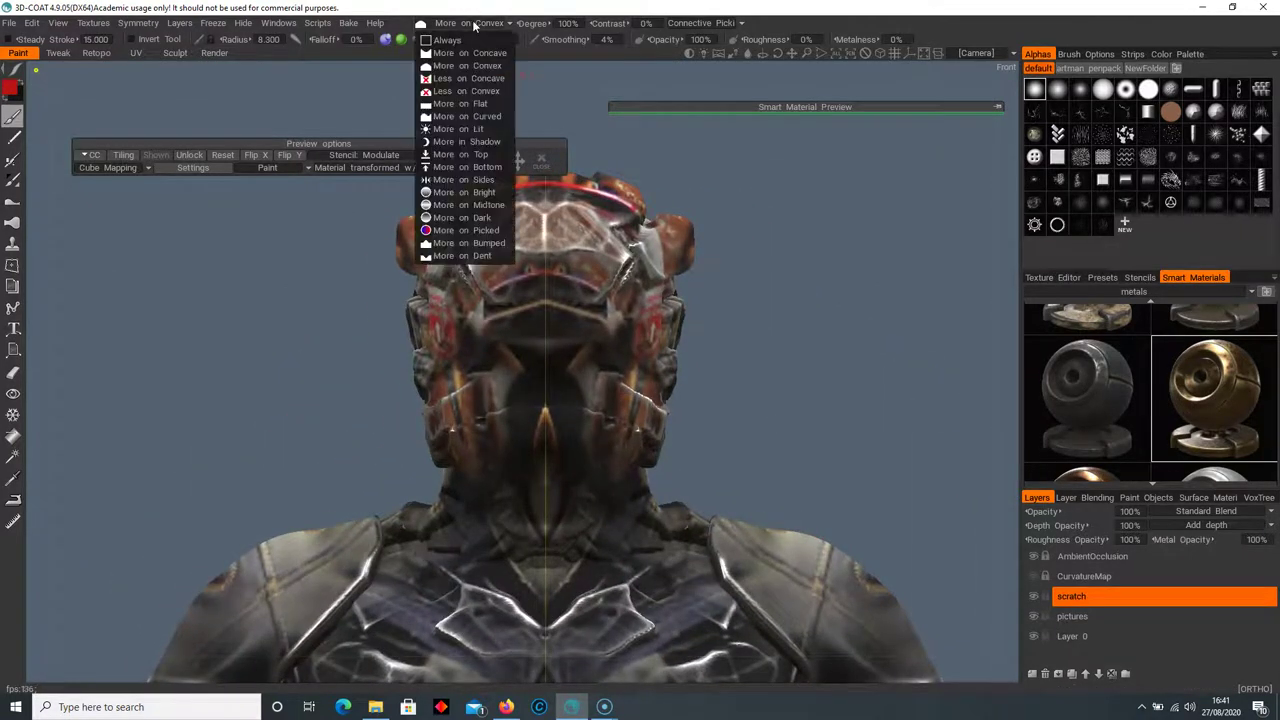
left_click(468, 42)
right_click_drag(614, 186, 722, 250)
middle_click_drag(722, 250, 711, 257)
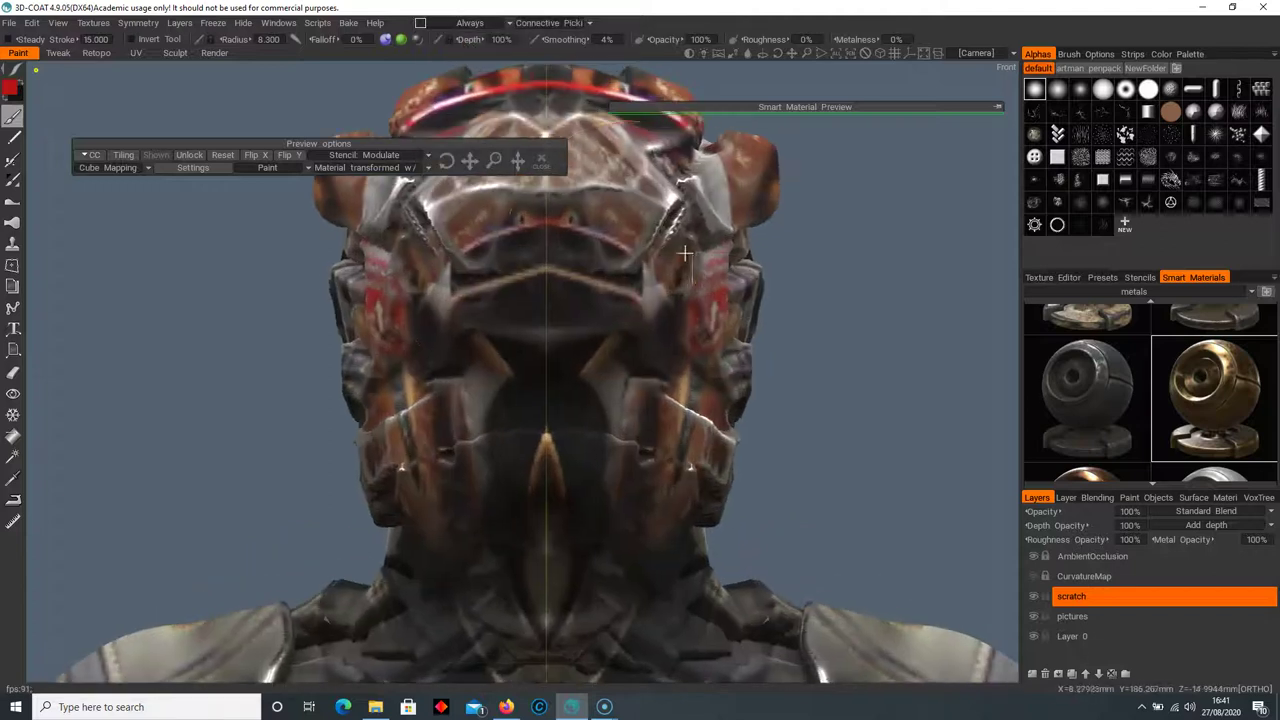
right_click_drag(706, 420, 636, 390)
left_click_drag(640, 390, 738, 318, "alt")
mouse_move(731, 397)
middle_mouse_down()
mouse_move(714, 369)
mouse_move(774, 394)
mouse_move(688, 354)
mouse_move(620, 375)
mouse_move(455, 380)
middle_mouse_up()
mouse_move(408, 357)
left_mouse_down()
mouse_move(431, 316)
mouse_move(460, 300)
mouse_move(522, 310)
mouse_move(461, 341)
mouse_move(496, 420)
left_mouse_up()
middle_click_drag(496, 420, 480, 412)
mouse_move(480, 400)
left_mouse_down()
mouse_move(532, 378)
mouse_move(438, 346)
mouse_move(530, 338)
left_mouse_up()
mouse_move(554, 346)
middle_mouse_down()
mouse_move(573, 275)
mouse_move(540, 275)
middle_mouse_up()
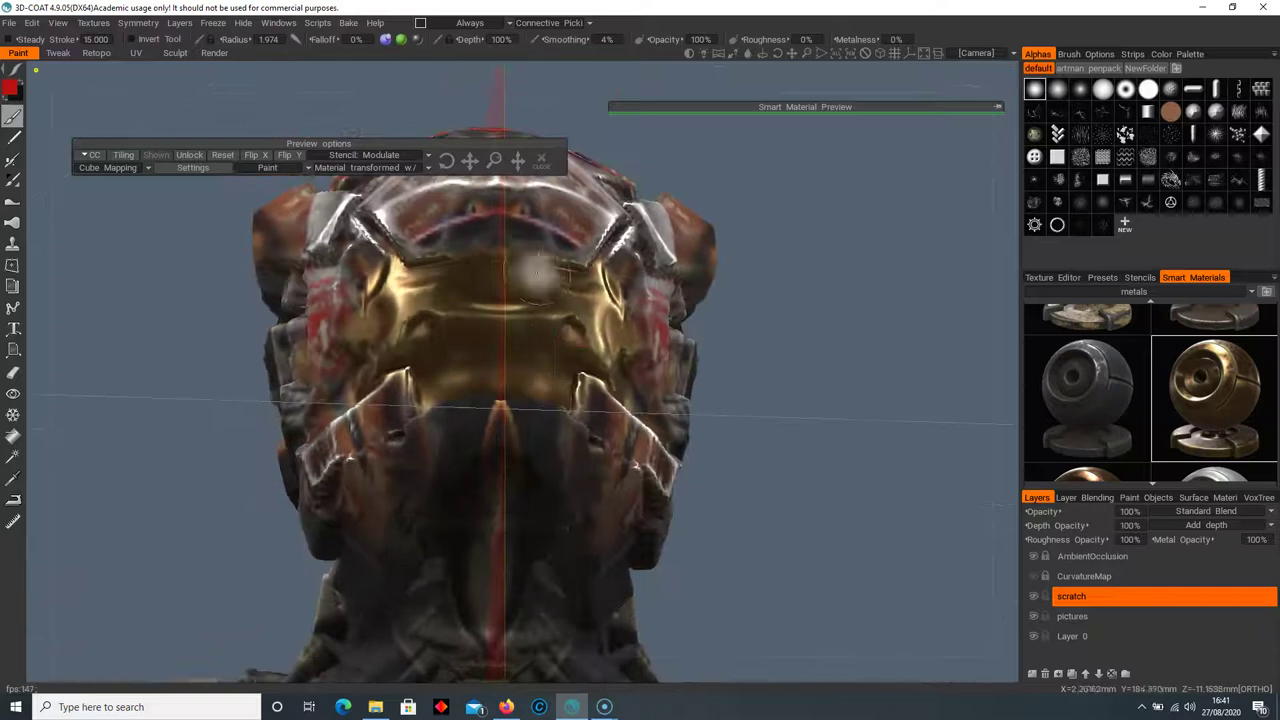
Fill in the visor's borders and side corners with gold, using a smaller brush radius of 0.774
scroll(592, 365, "up", 3)
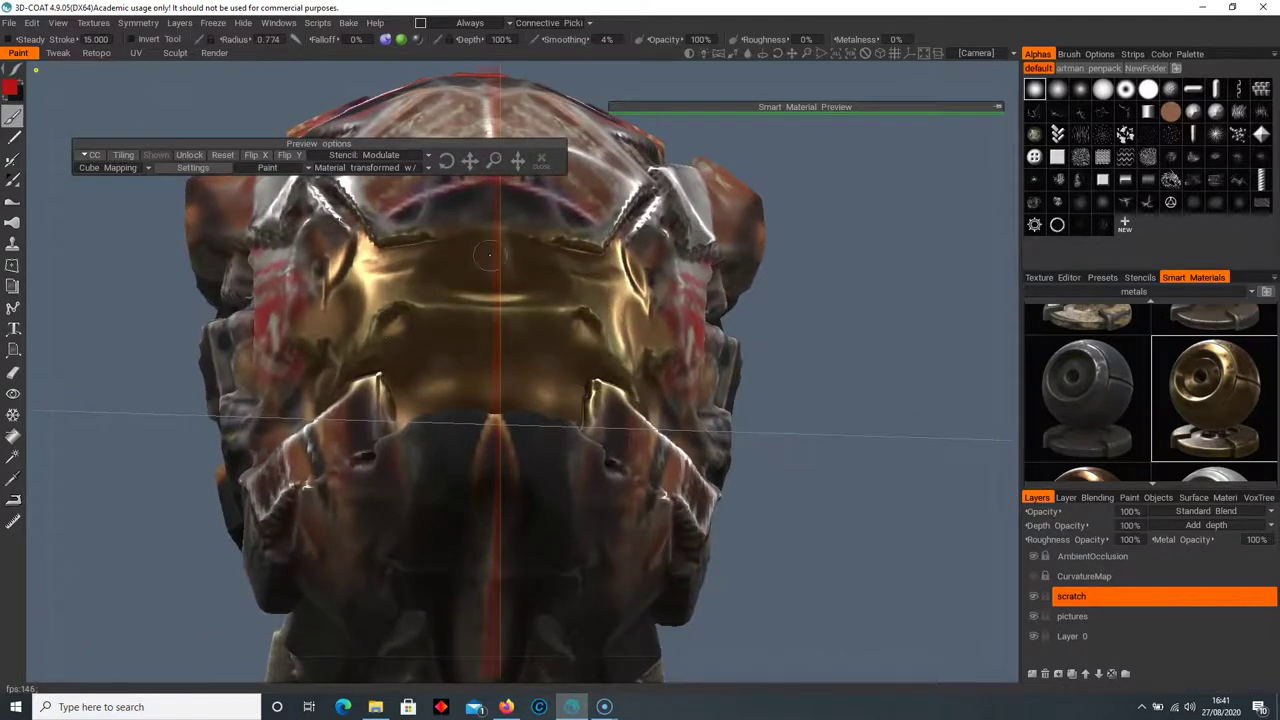
middle_click_drag(388, 258, 397, 283)
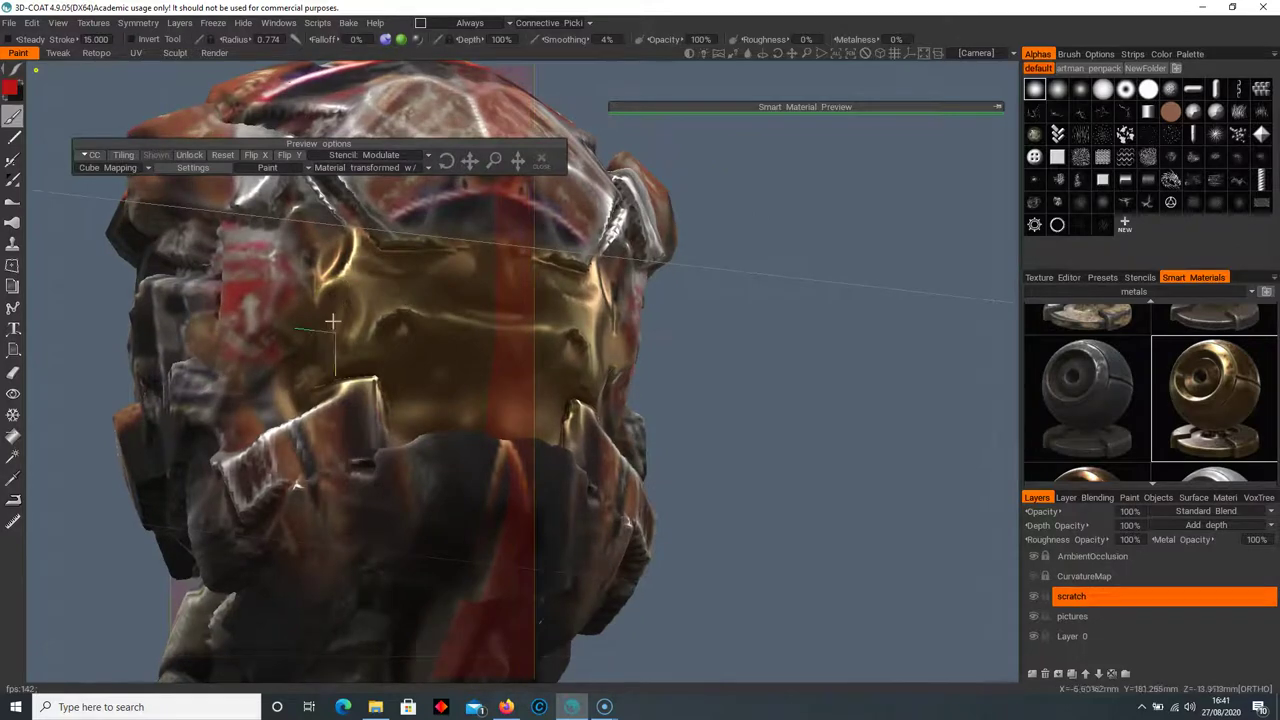
middle_click_drag(326, 328, 328, 336)
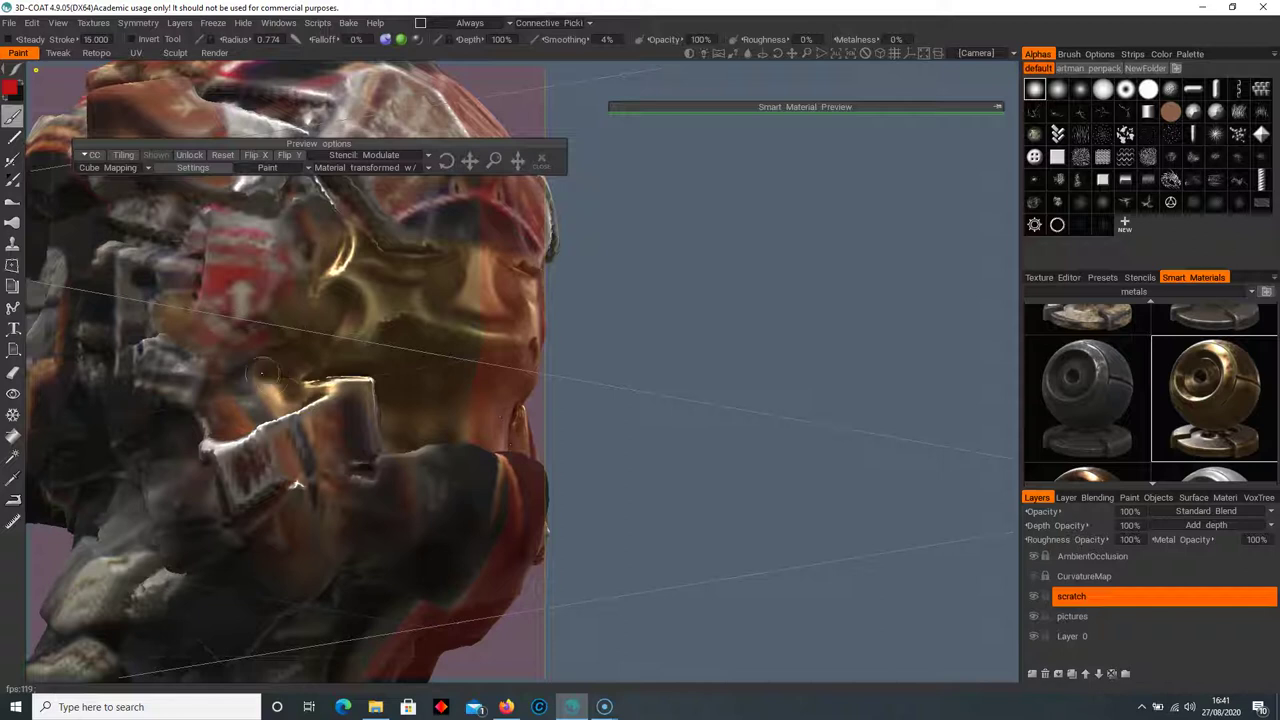
mouse_move(508, 357)
middle_mouse_down()
mouse_move(333, 339)
mouse_move(434, 354)
mouse_move(385, 410)
middle_mouse_up()
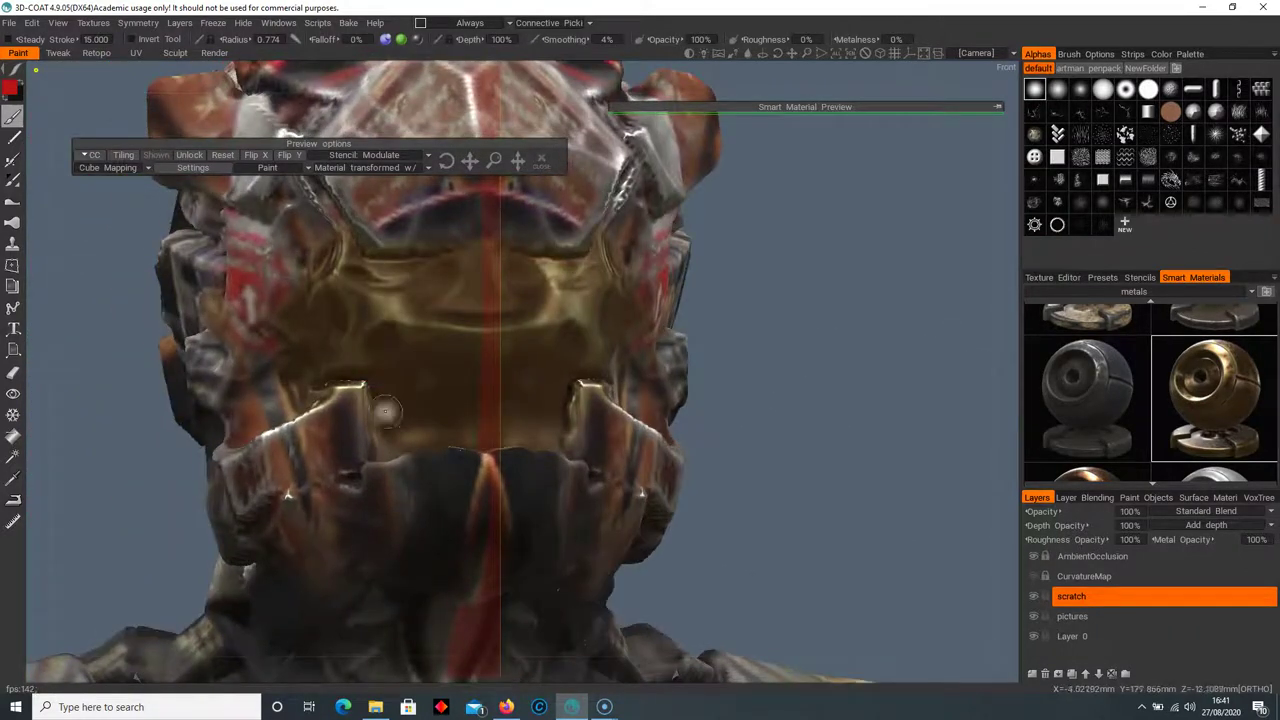
middle_click_drag(431, 374, 395, 440)
middle_click_drag(534, 423, 446, 398)
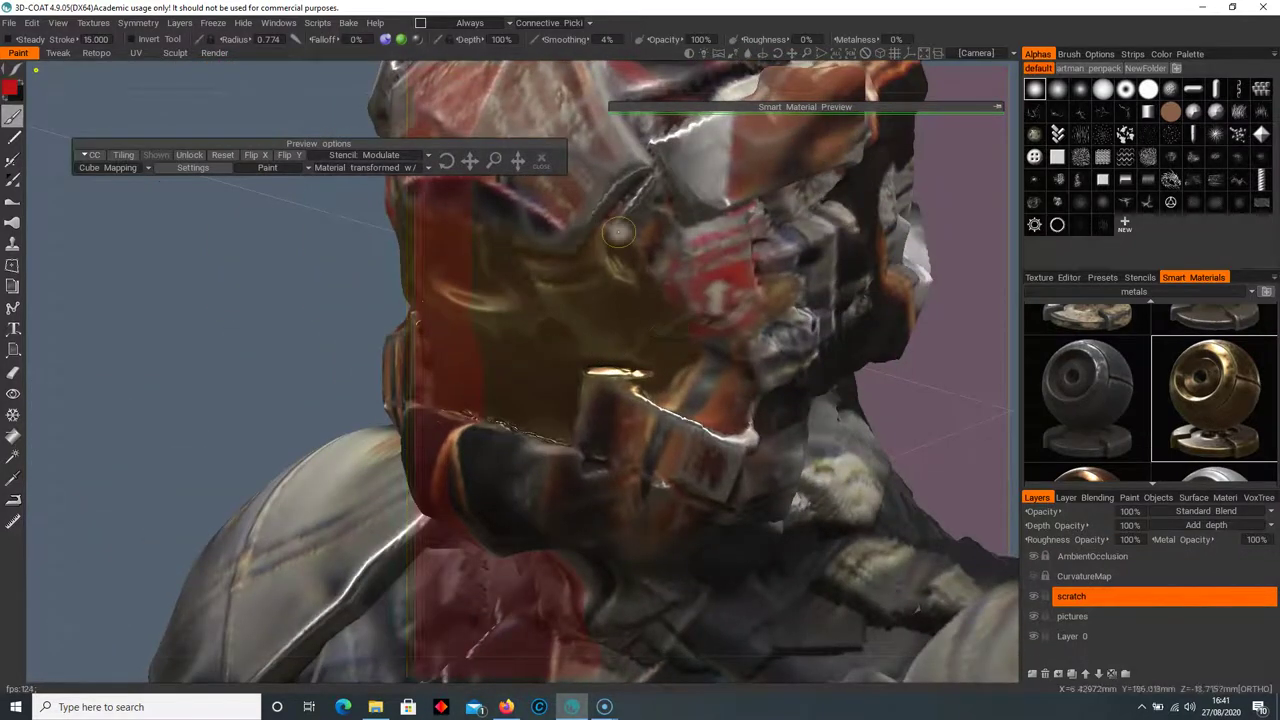
middle_click_drag(618, 240, 586, 357)
Paint small gold accents on the upper chest plates beside the shoulder pads
scroll(487, 251, "down", 8)
middle_click_drag(487, 251, 519, 335)
scroll(522, 290, "down", 3)
middle_click_drag(685, 392, 566, 440)
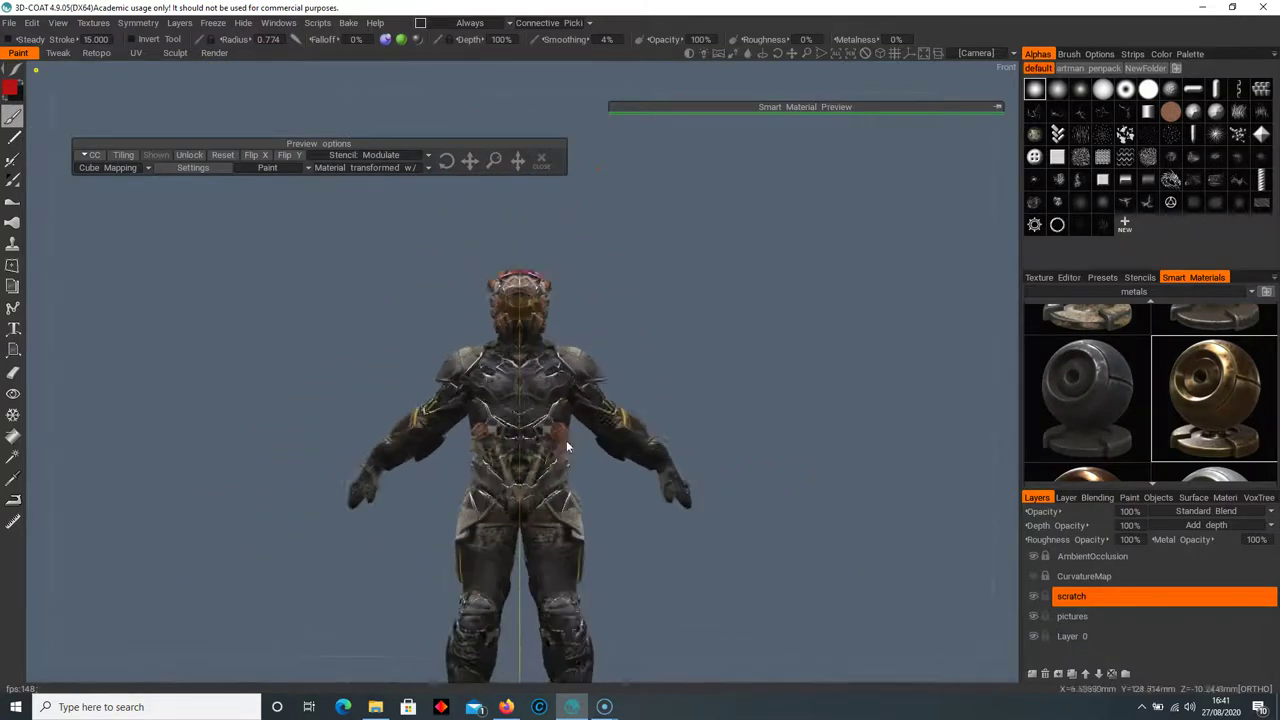
scroll(632, 257, "up", 6)
scroll(608, 378, "up", 2)
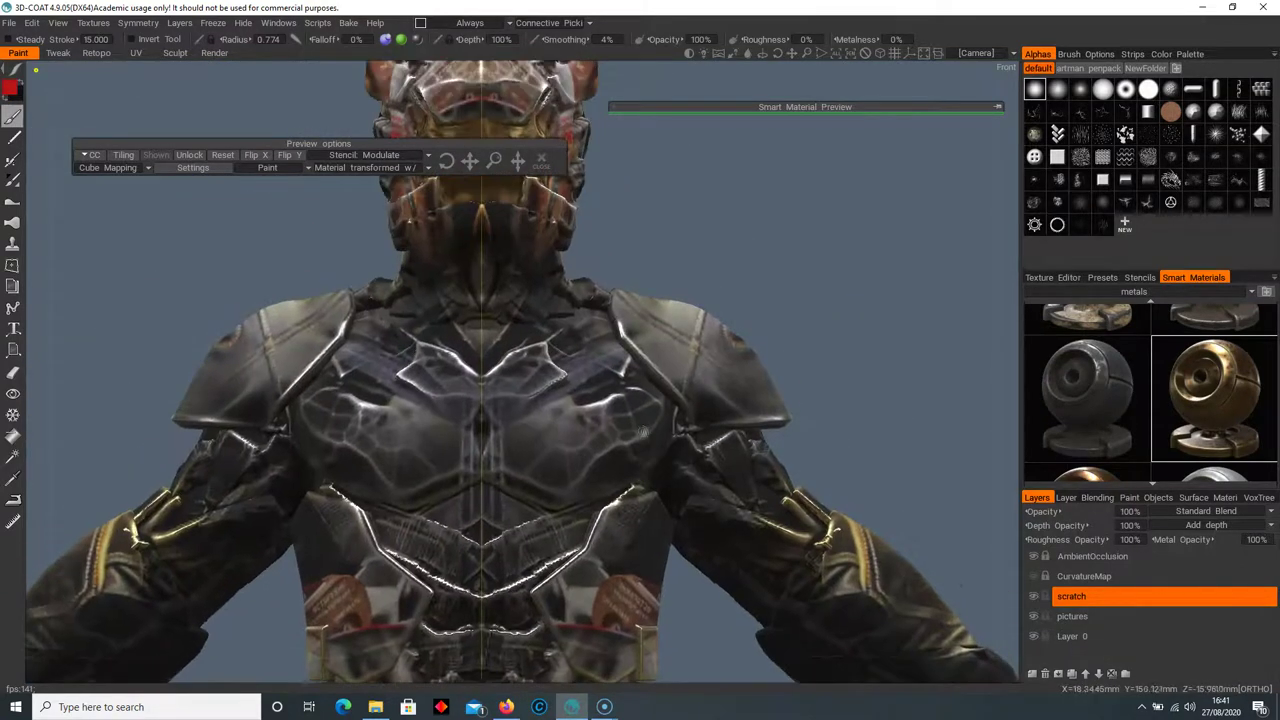
left_click(628, 378)
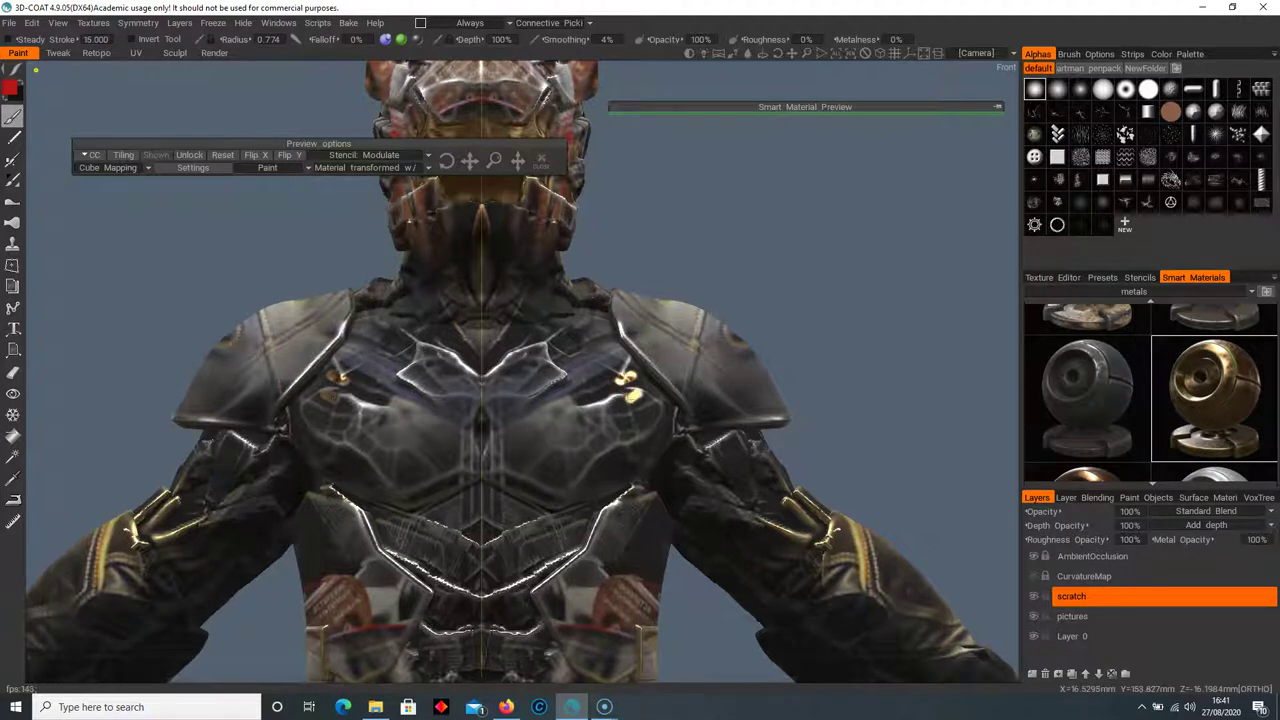
Colour the two oval details on the shoulder pad gold, enlarging the brush radius to 1.859
middle_click_drag(635, 450, 587, 476)
left_click_drag(637, 341, 649, 340, "alt")
middle_click_drag(649, 340, 613, 366)
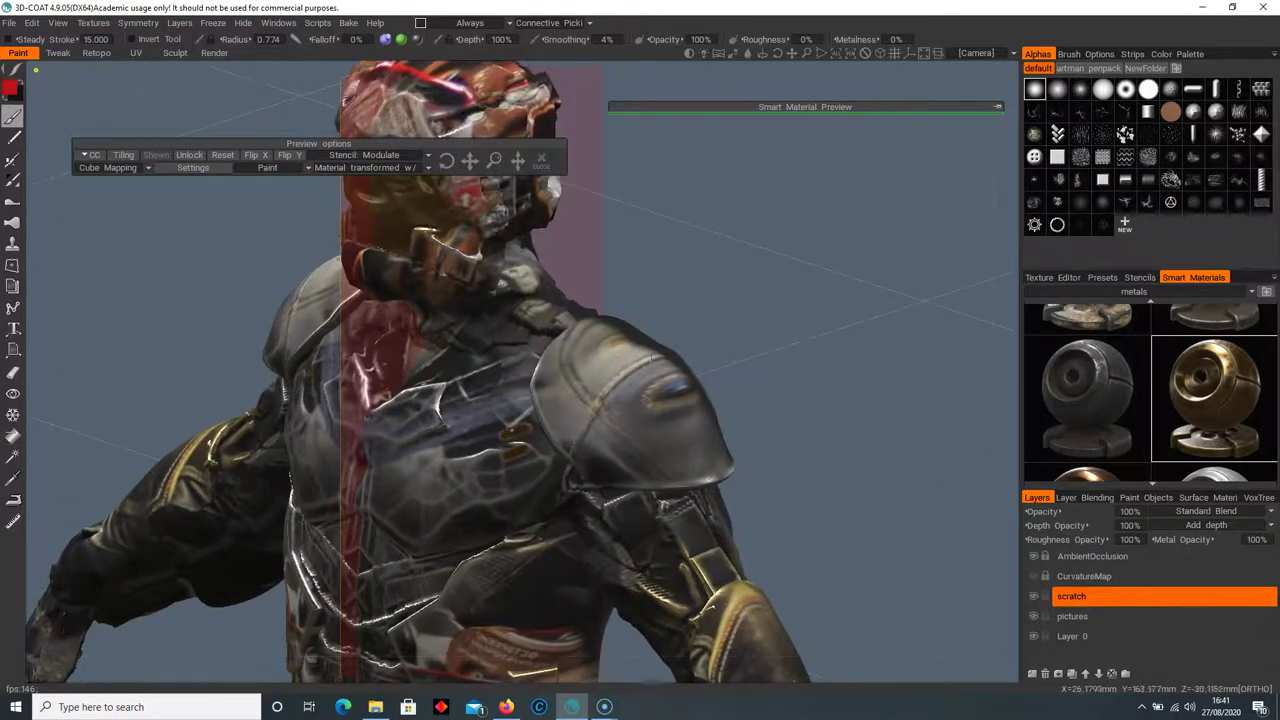
left_click_drag(613, 366, 682, 372, "alt")
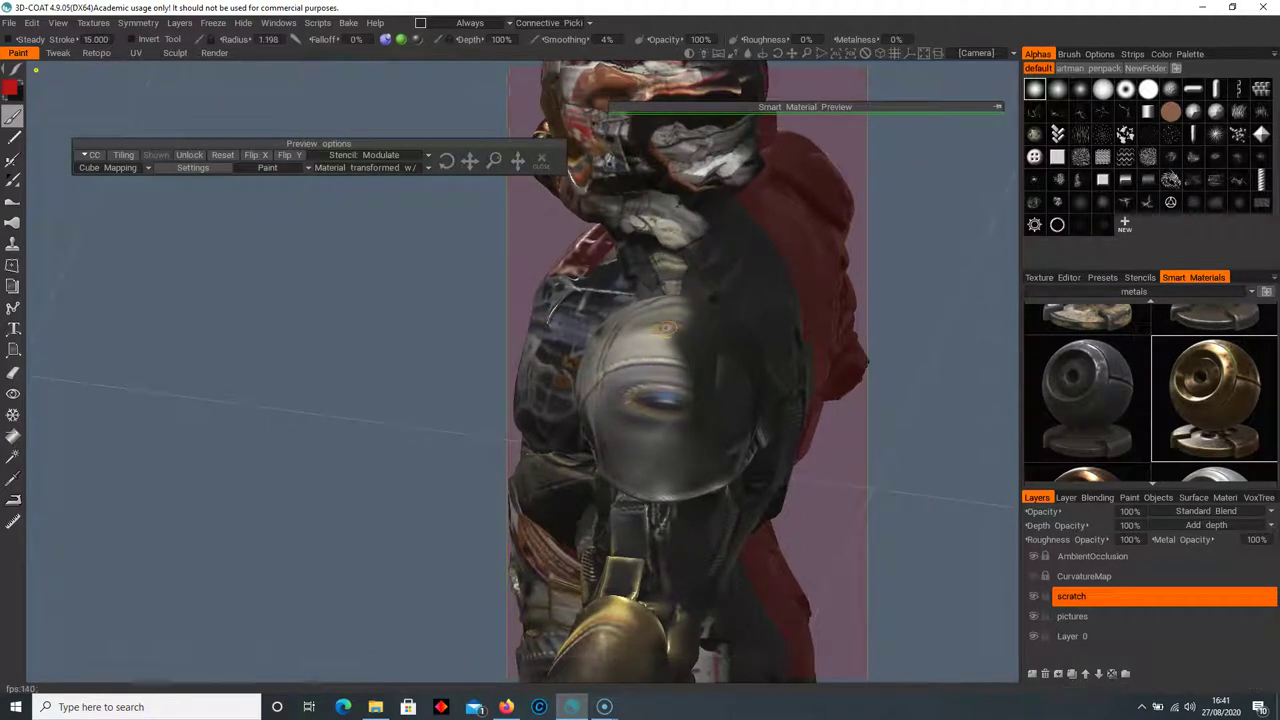
right_click_drag(651, 401, 664, 402)
left_click(676, 402)
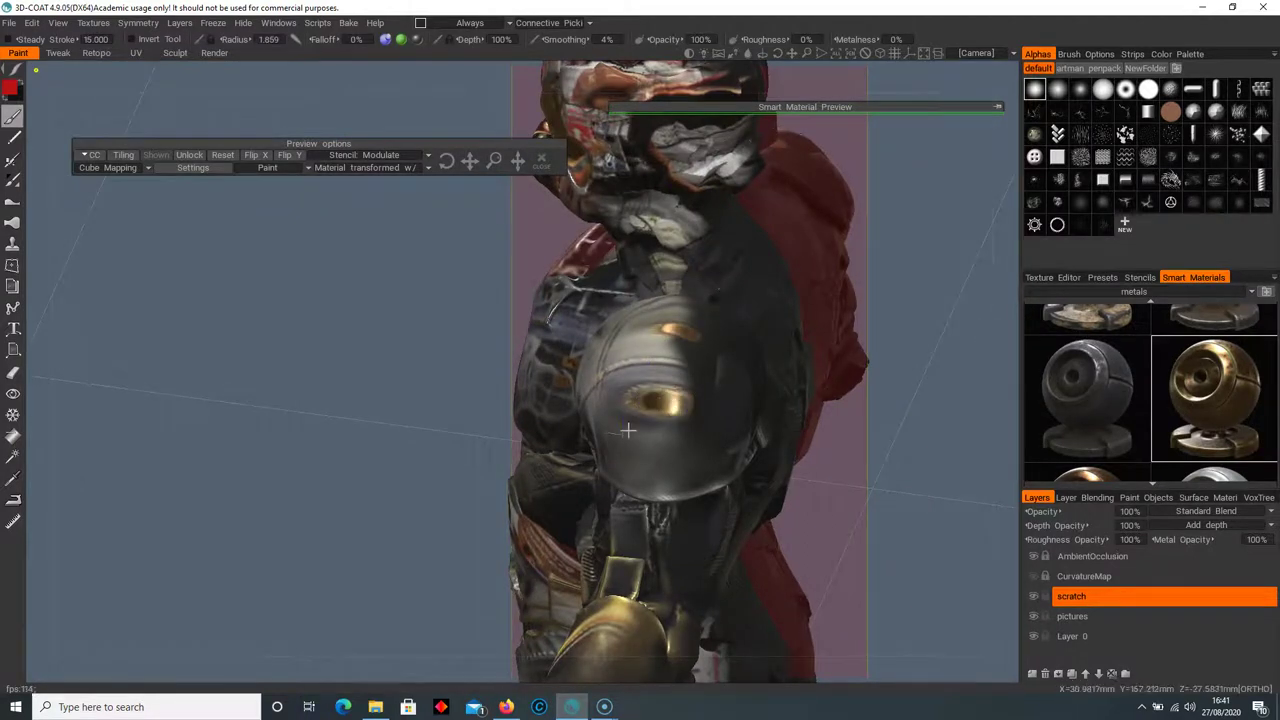
Examine the gold details and metal wear on the whole figure from the front, and close the smart material preview
mouse_move(623, 431)
left_mouse_down("alt")
mouse_move(673, 470)
mouse_move(549, 443)
left_mouse_up("alt")
middle_click_drag(549, 443, 648, 417)
right_click_drag(648, 417, 731, 623, "alt")
middle_click_drag(731, 623, 758, 481)
scroll(750, 476, "down", 2)
scroll(680, 449, "up", 3)
middle_click_drag(608, 455, 616, 196)
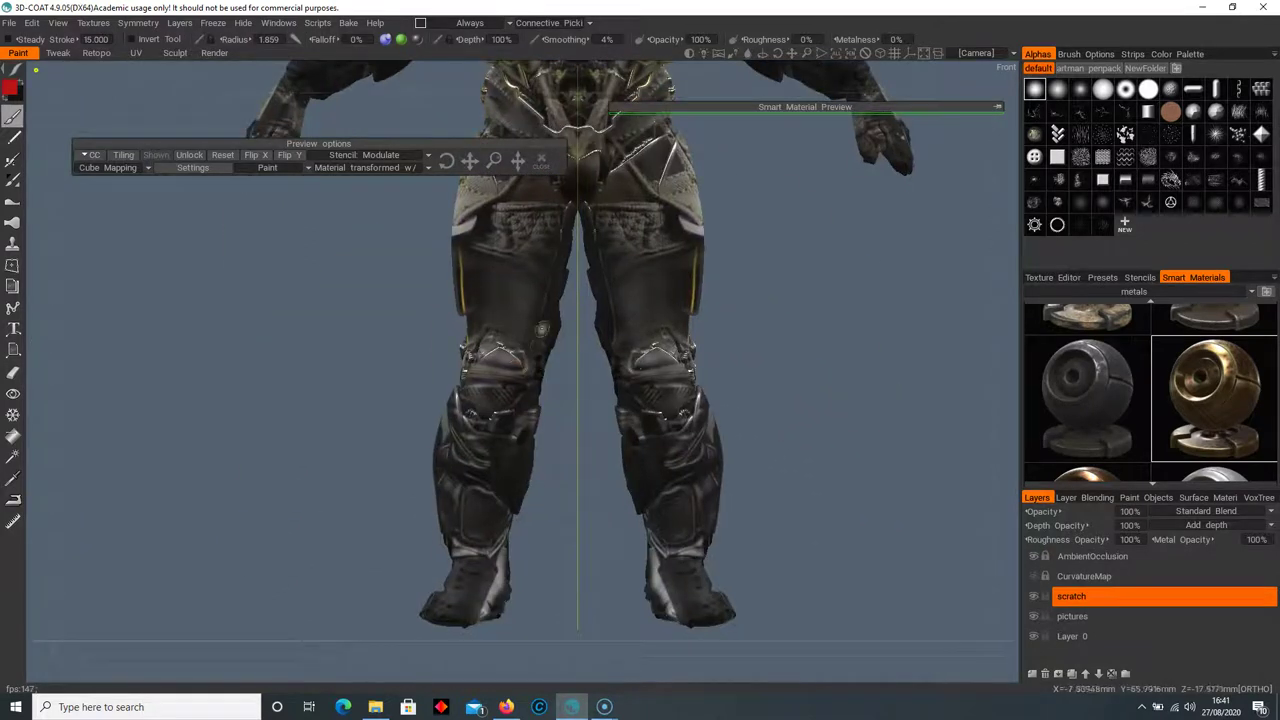
scroll(568, 348, "down", 3)
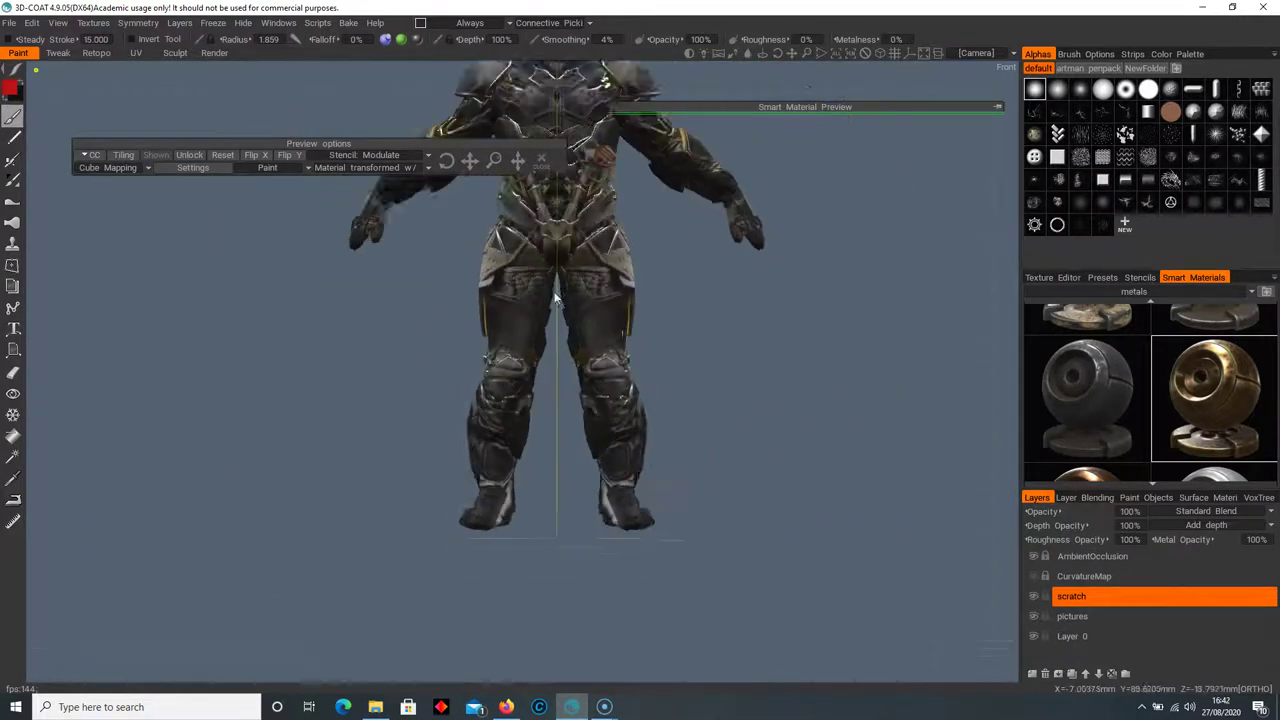
middle_click_drag(542, 285, 638, 355)
scroll(520, 430, "down", 1)
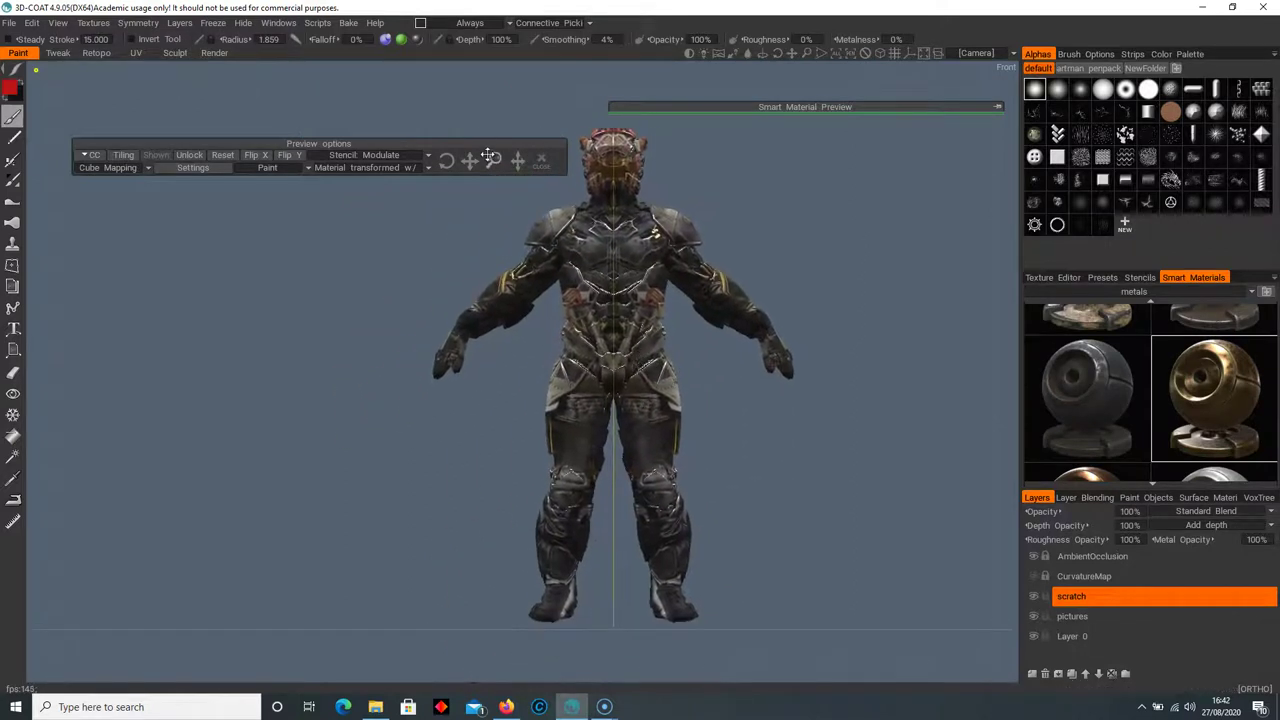
left_click(541, 162)
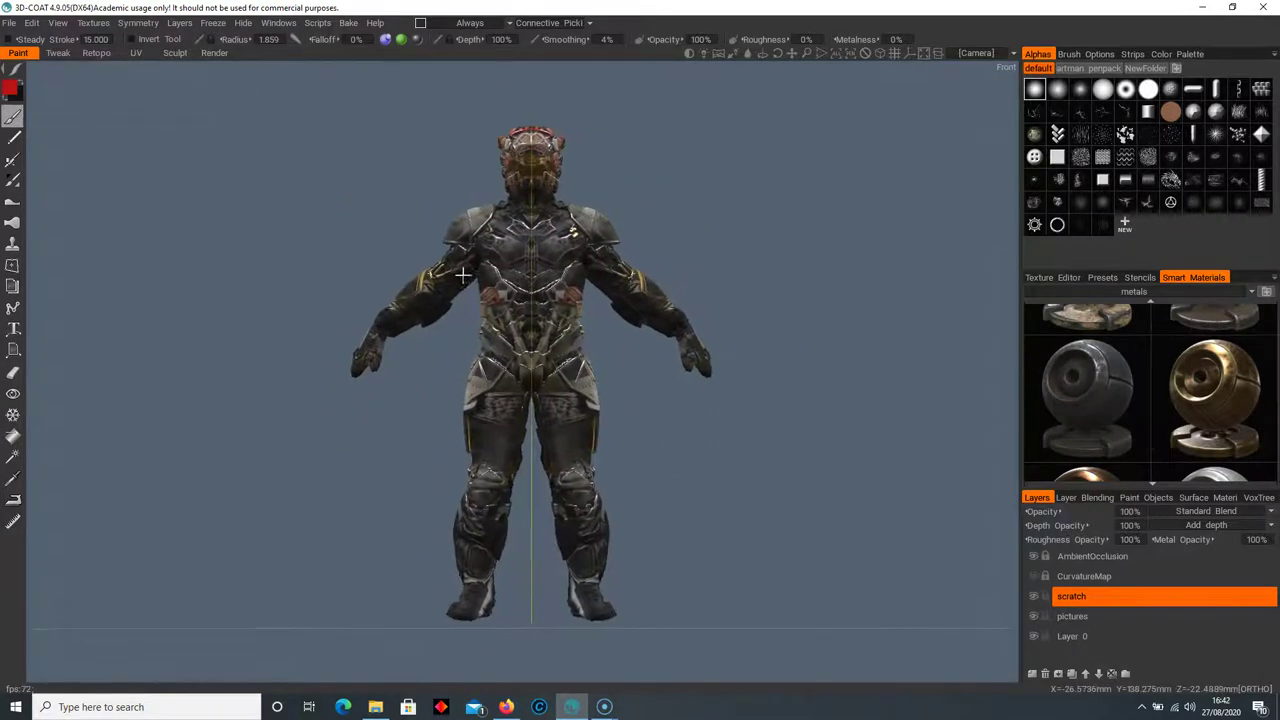
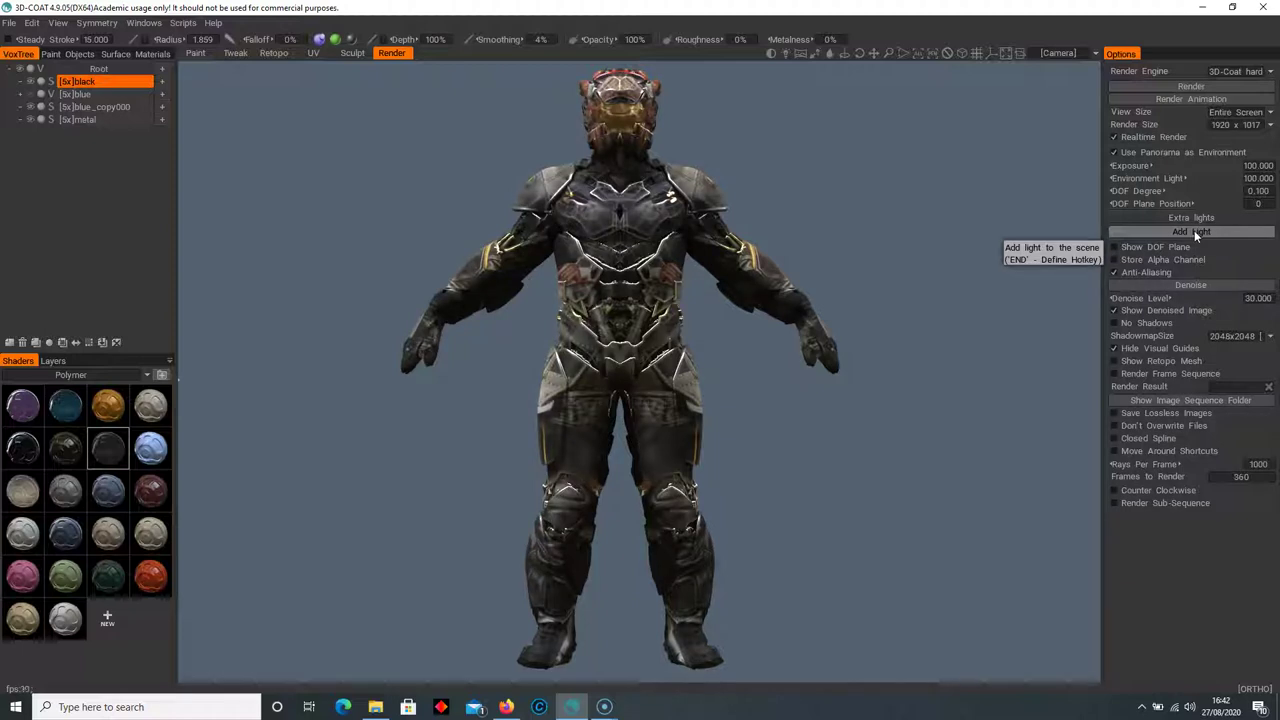
Add an extra light to the render scene and give it a light blue colour with hue 231, saturation 48% and lightness 100%
left_click(1194, 231)
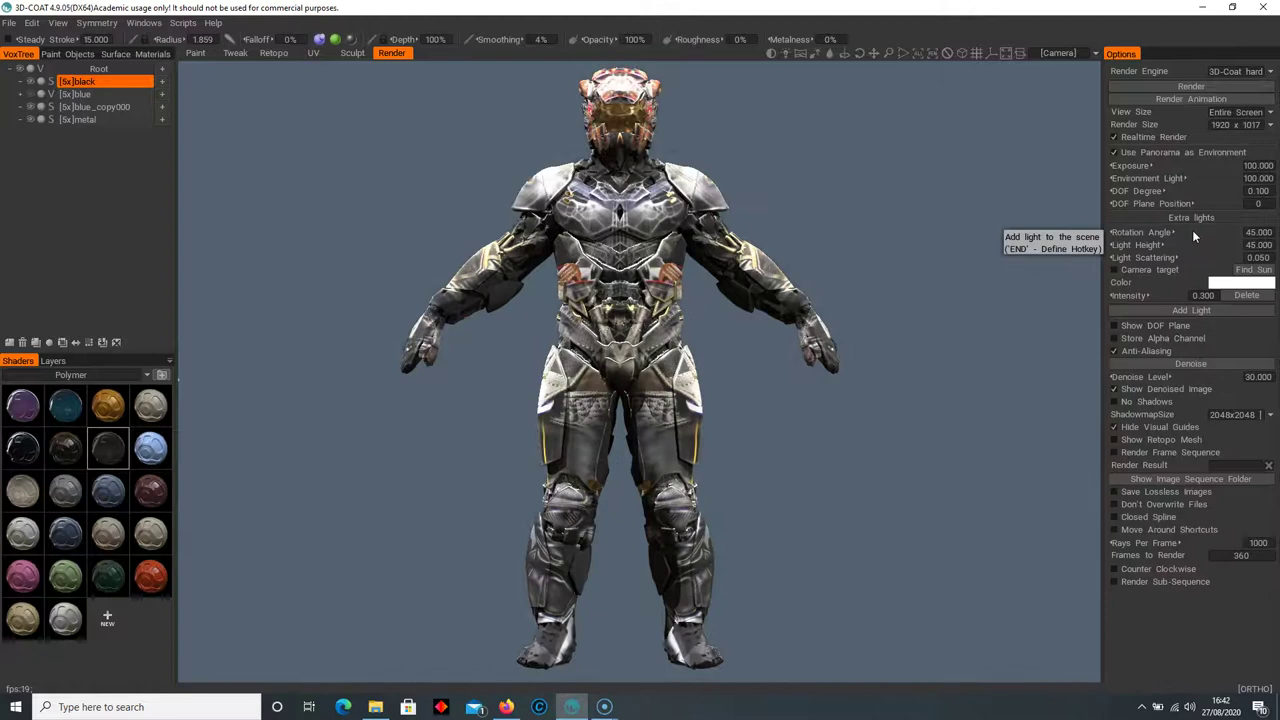
left_click(1240, 283)
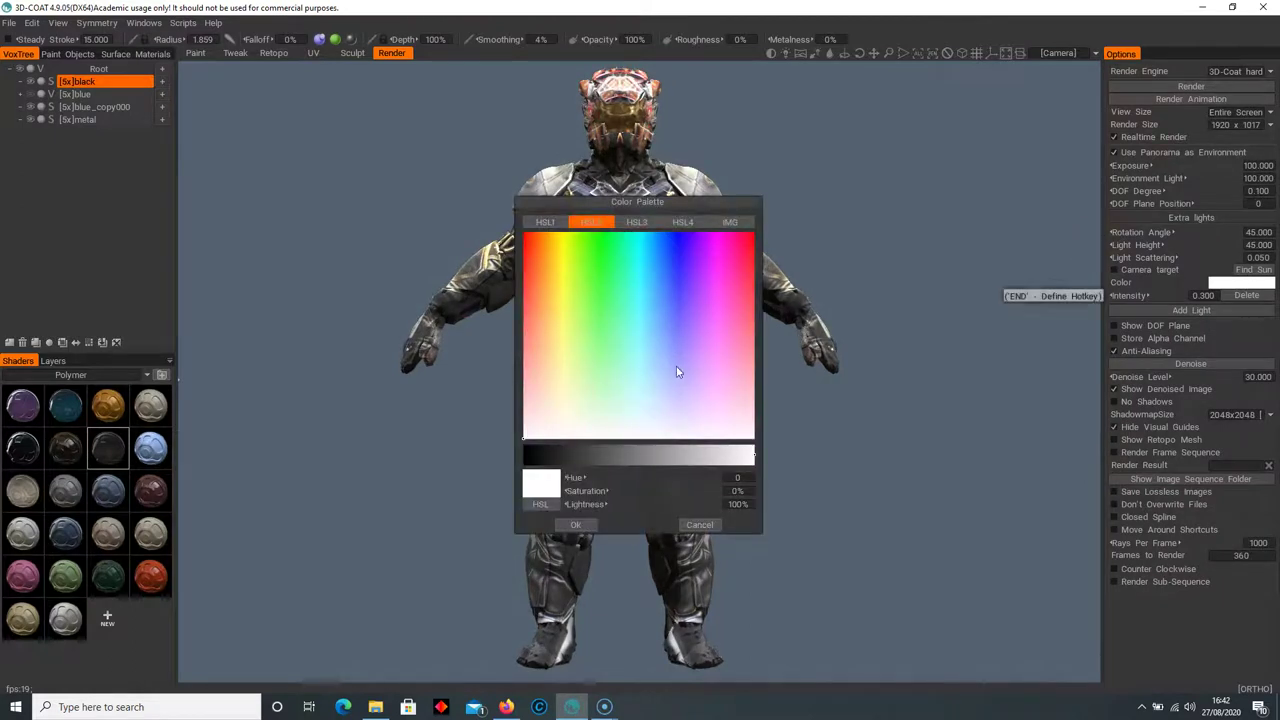
left_click(671, 338)
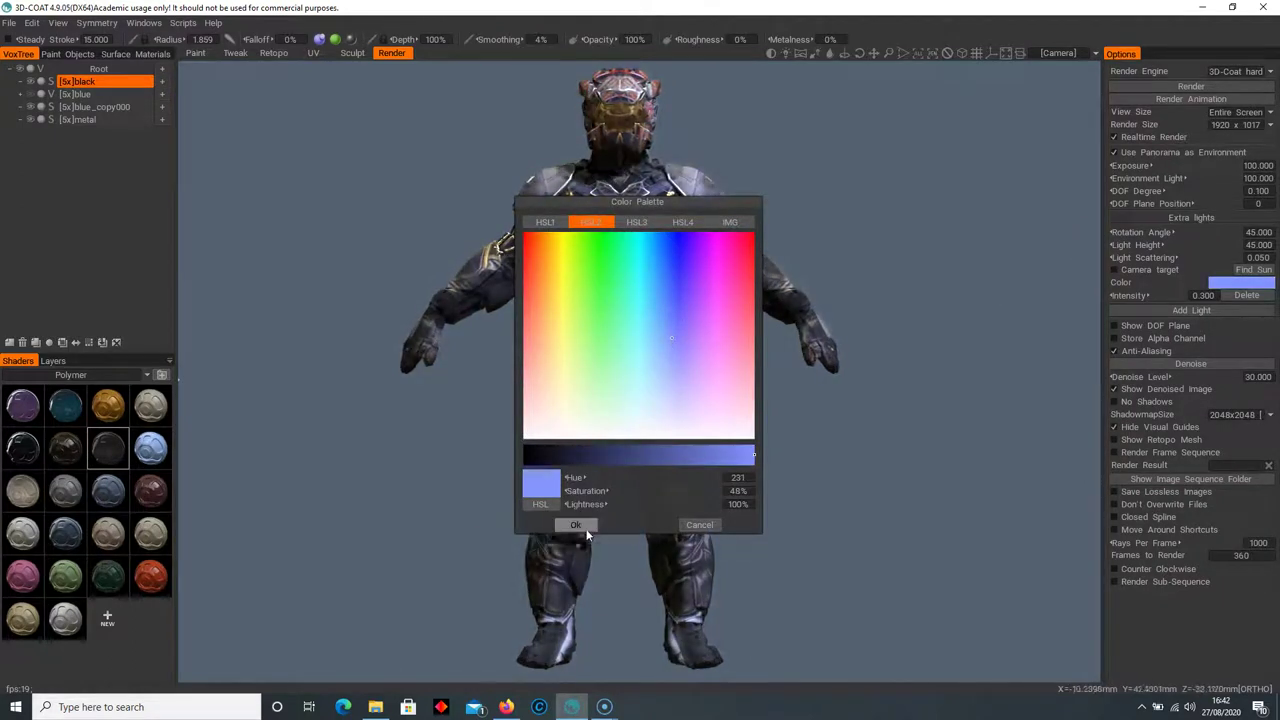
left_click(576, 525)
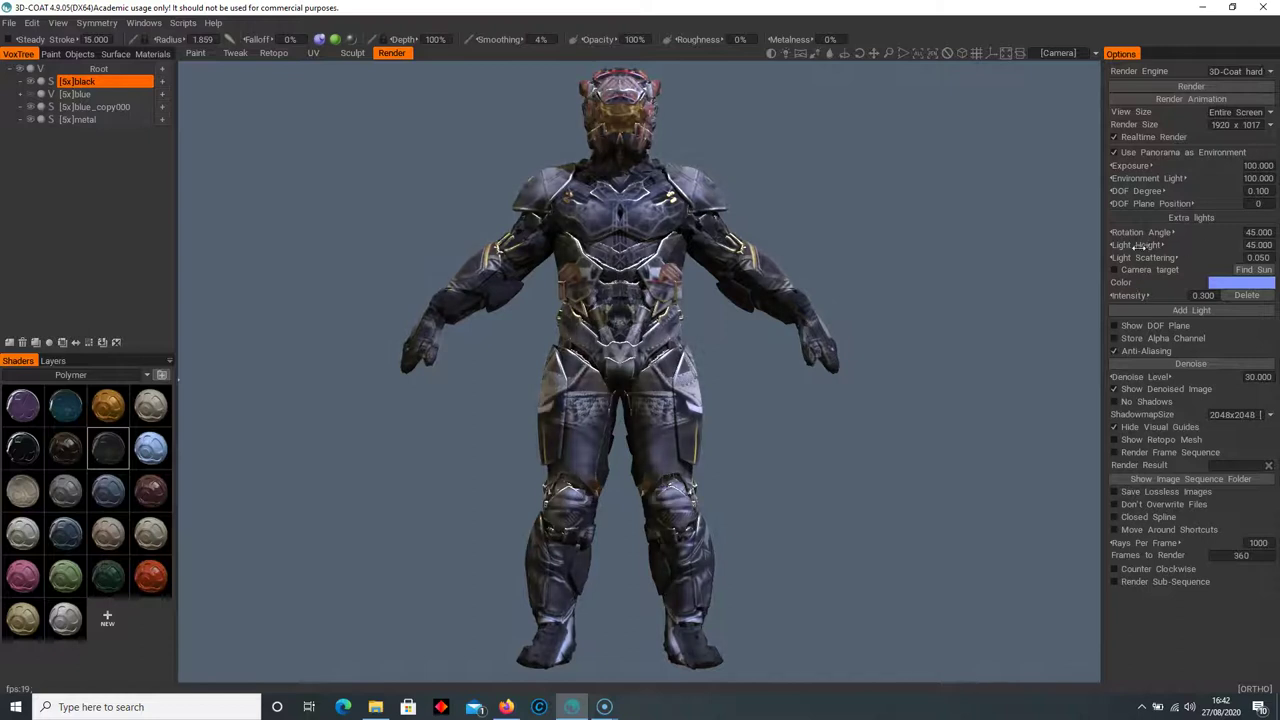
Set the blue extra light's height to 81.9 and its rotation angle to 128
left_click_drag(1125, 245, 1170, 245)
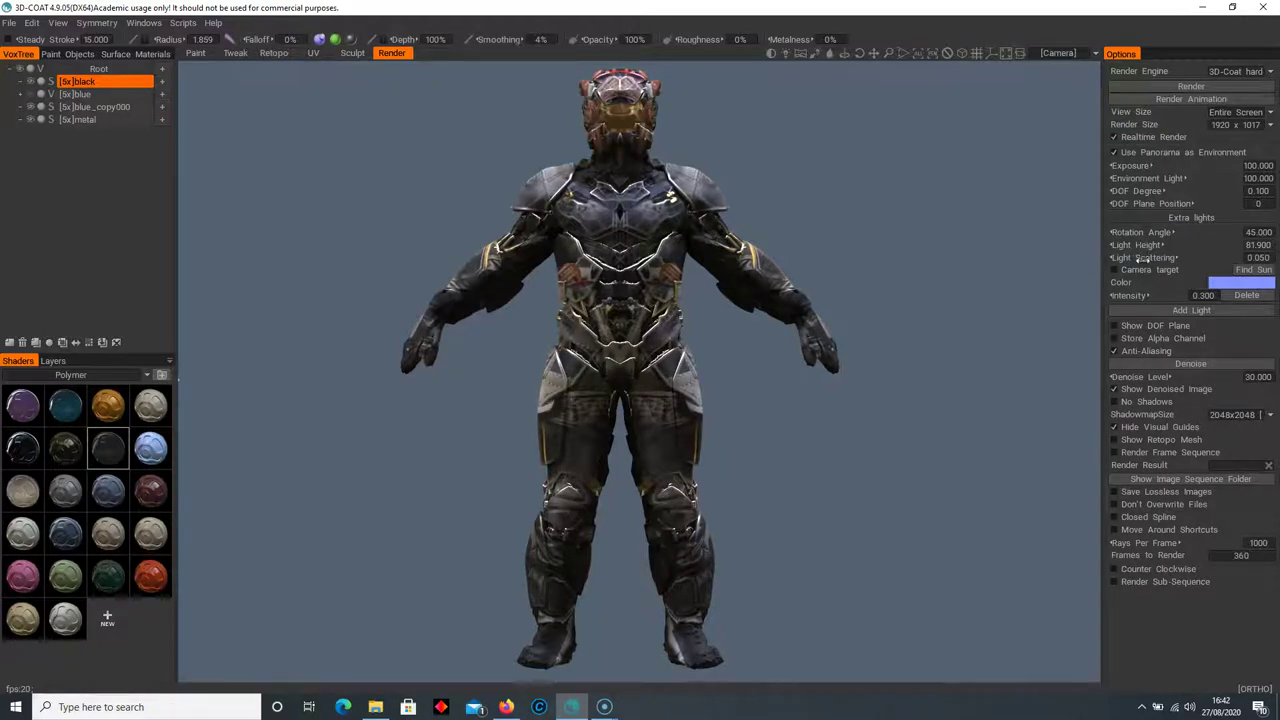
left_click_drag(1138, 232, 1180, 232)
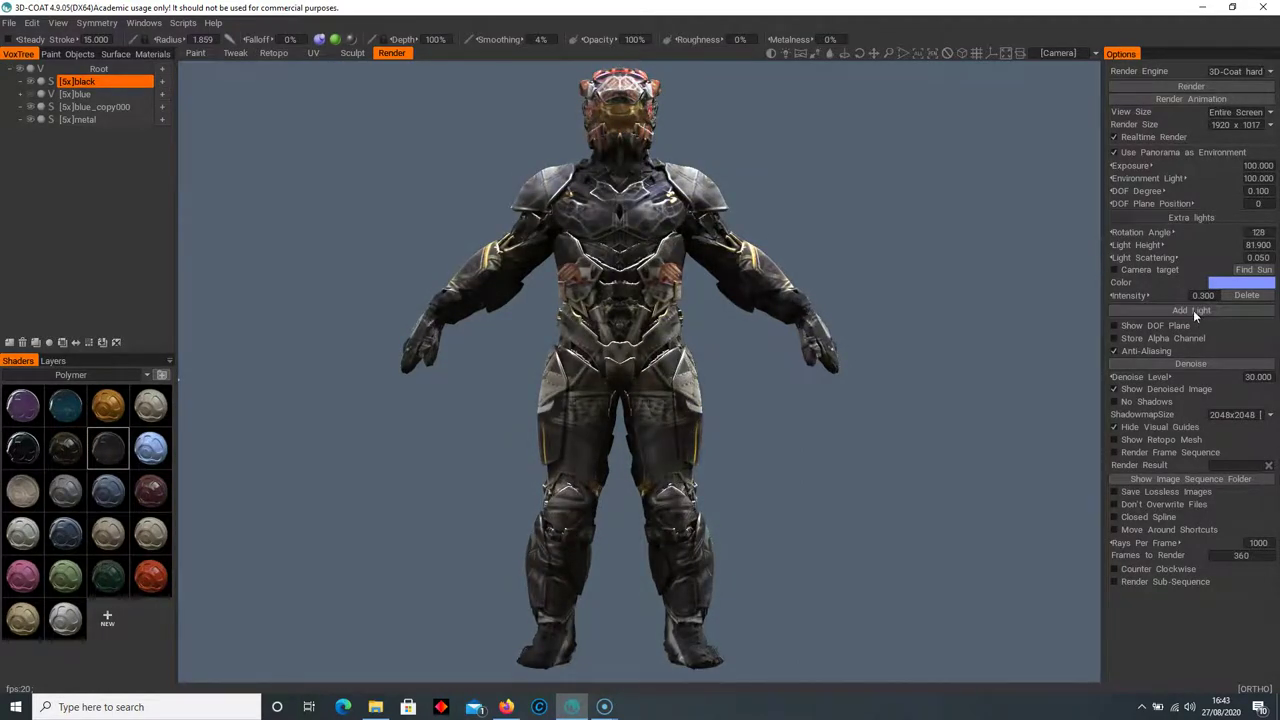
Add a second extra light and give it a warm orange colour with hue 34.236, saturation 53% and lightness 100%
left_click(1193, 310)
left_click(1238, 361)
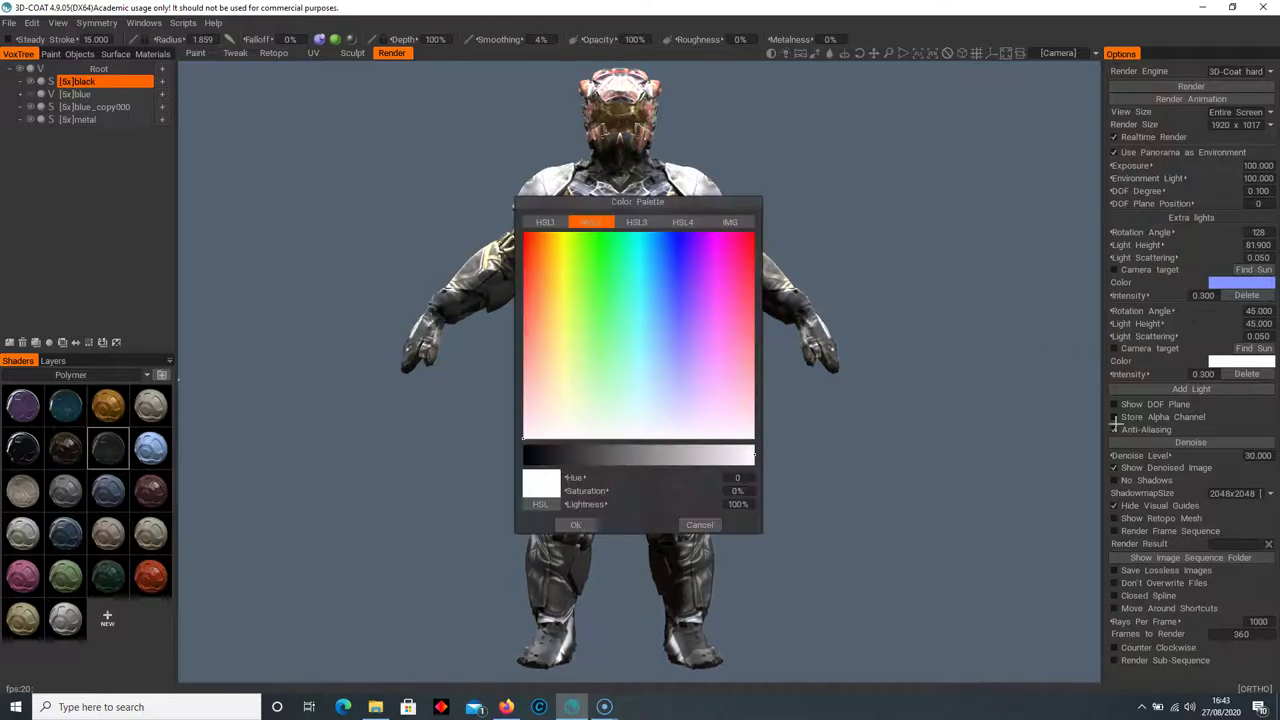
left_click(554, 367)
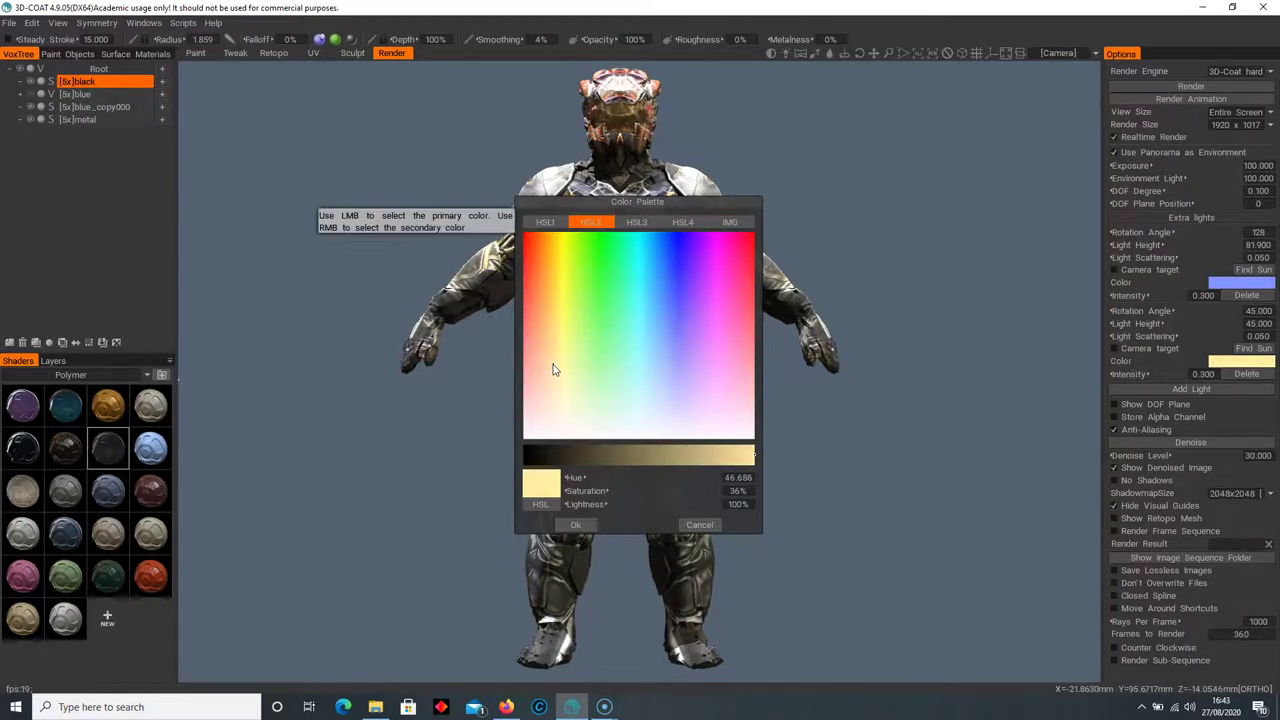
left_click(546, 336)
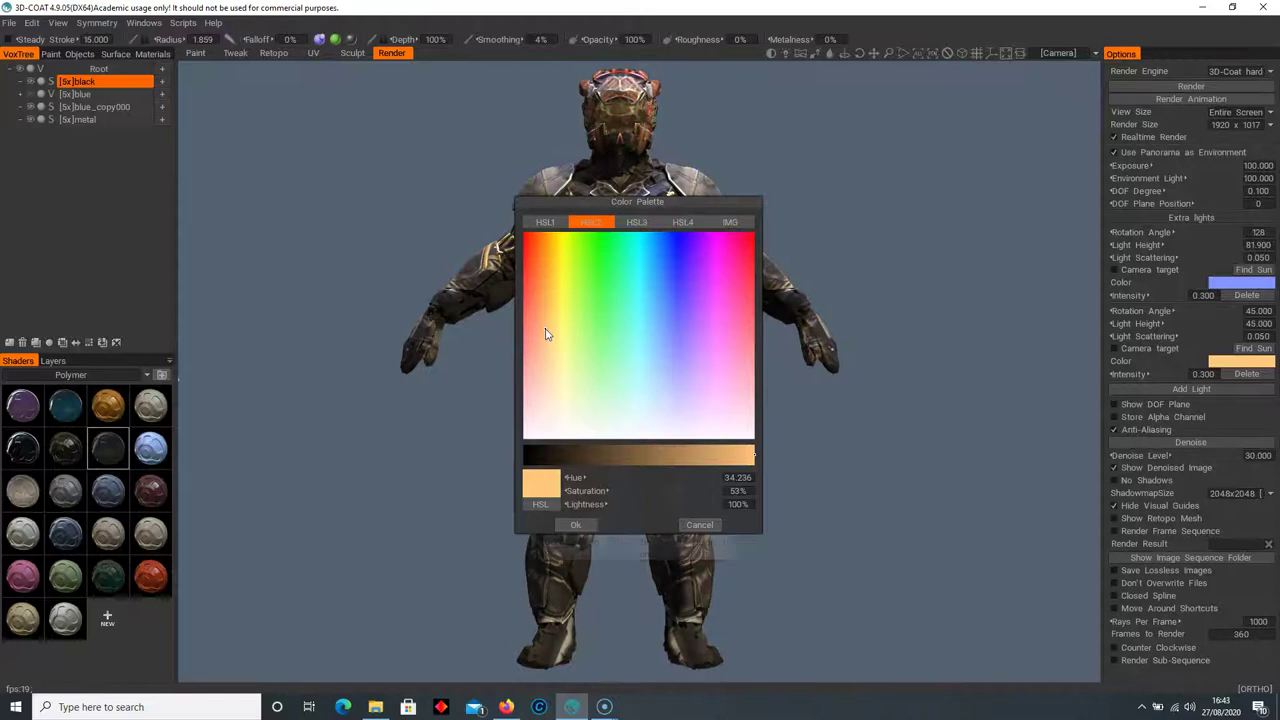
left_click(577, 525)
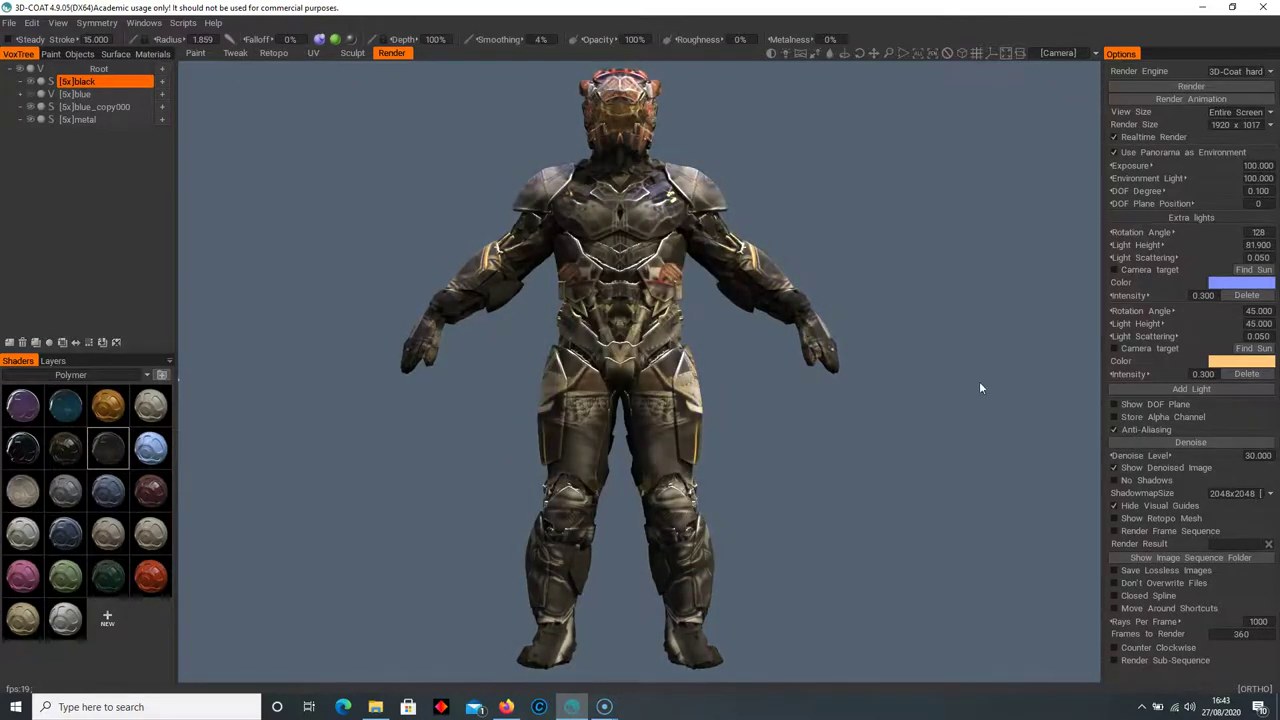
Set the orange extra light's height to 79.2 and its rotation angle to 180
left_click_drag(1139, 324, 1165, 325)
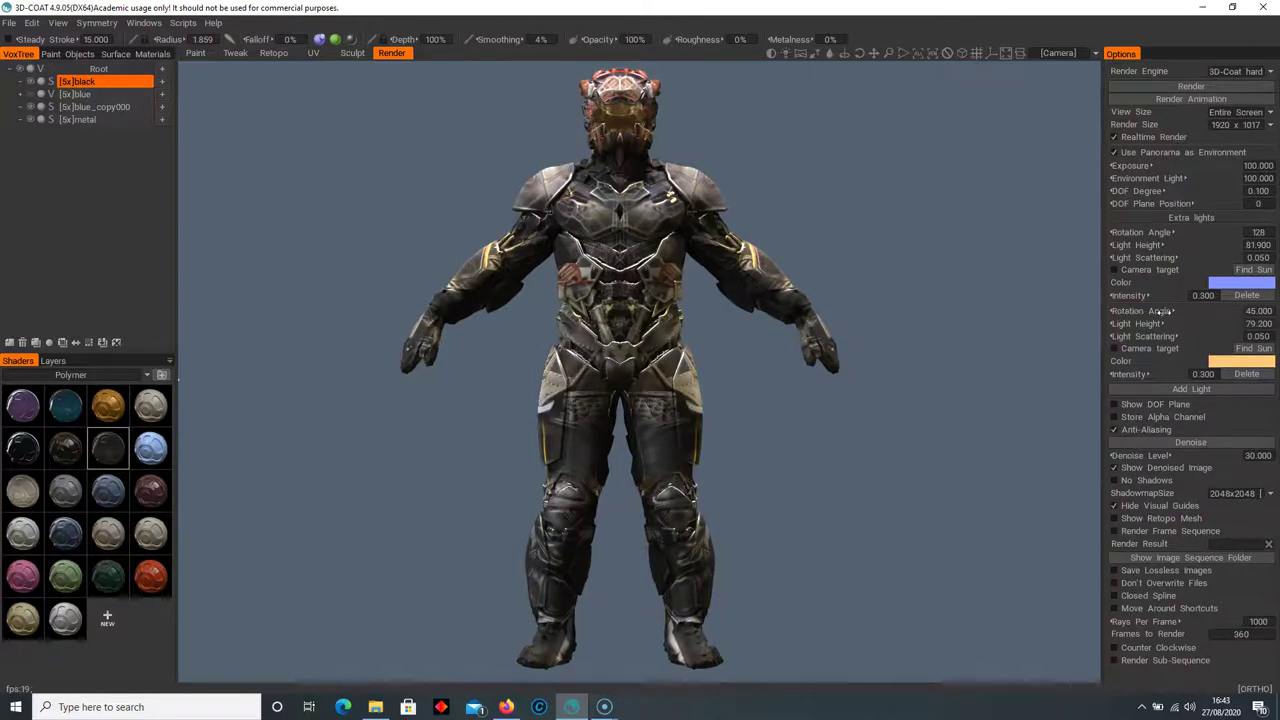
left_click_drag(1133, 311, 1230, 312)
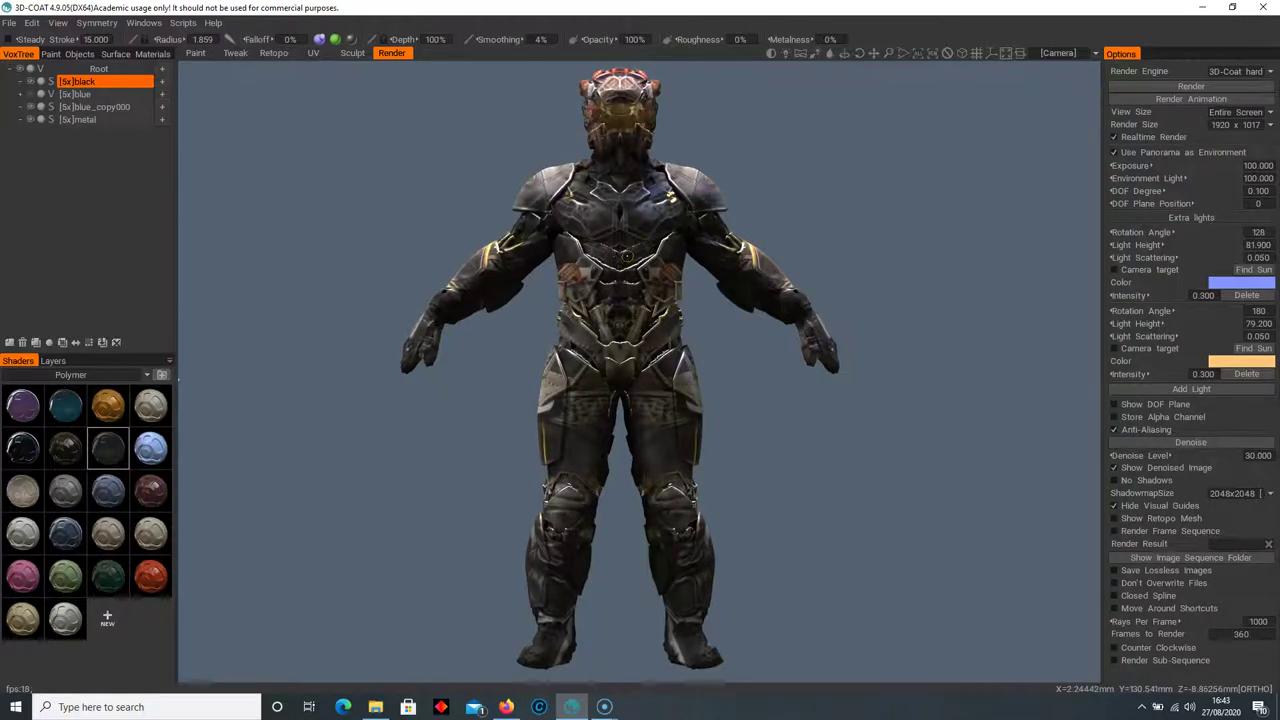
Set the render result to be saved in the REF folder as Character01 in png format
left_click(1180, 87)
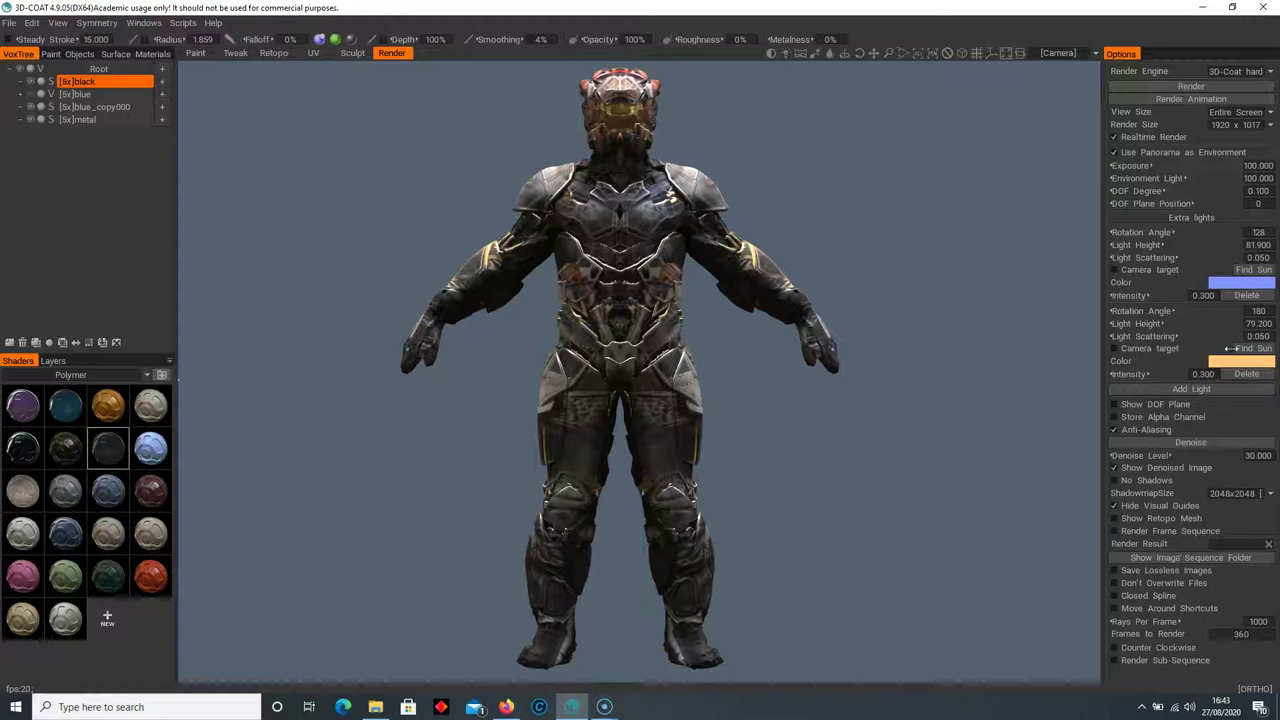
left_click(1238, 544)
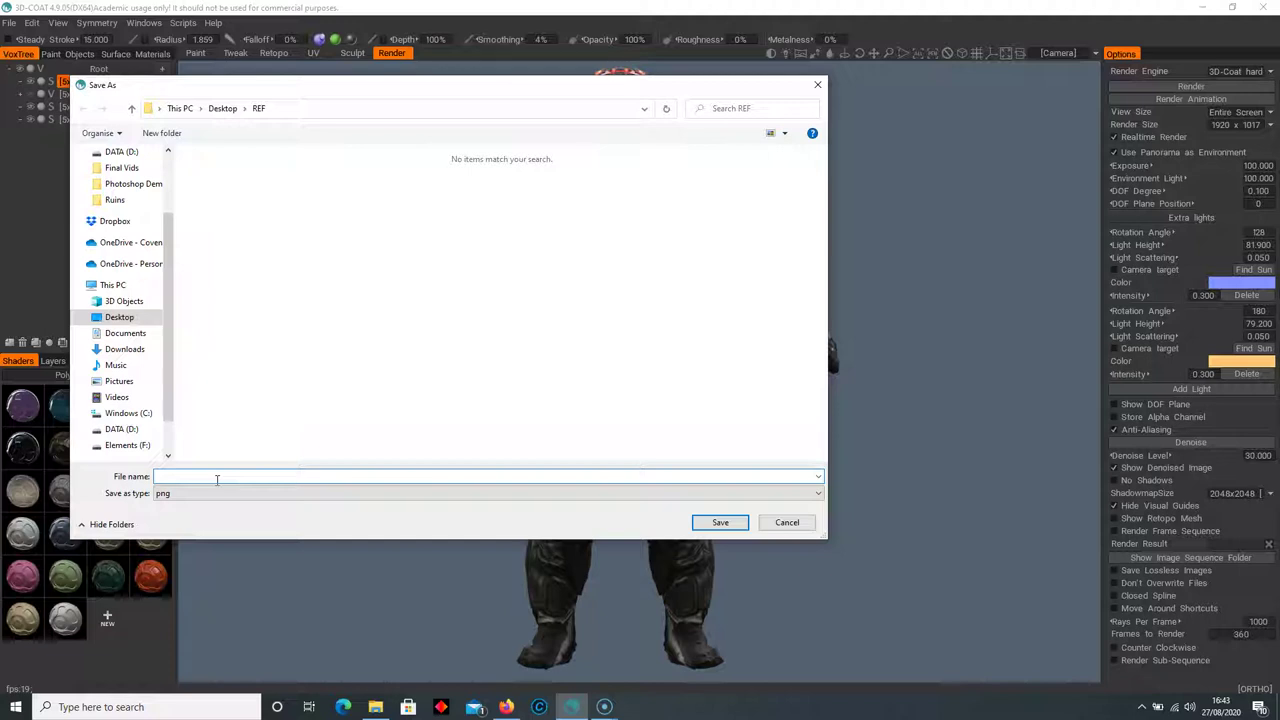
type("Character01")
left_click(659, 494)
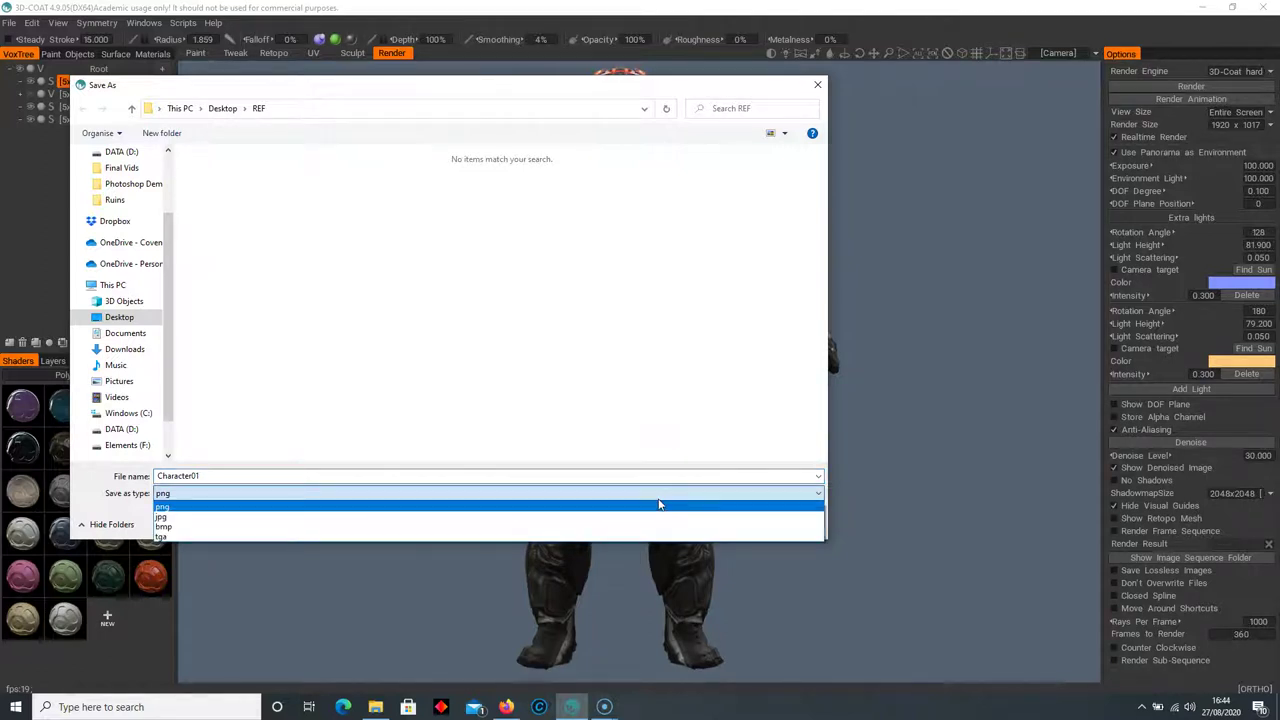
left_click(660, 506)
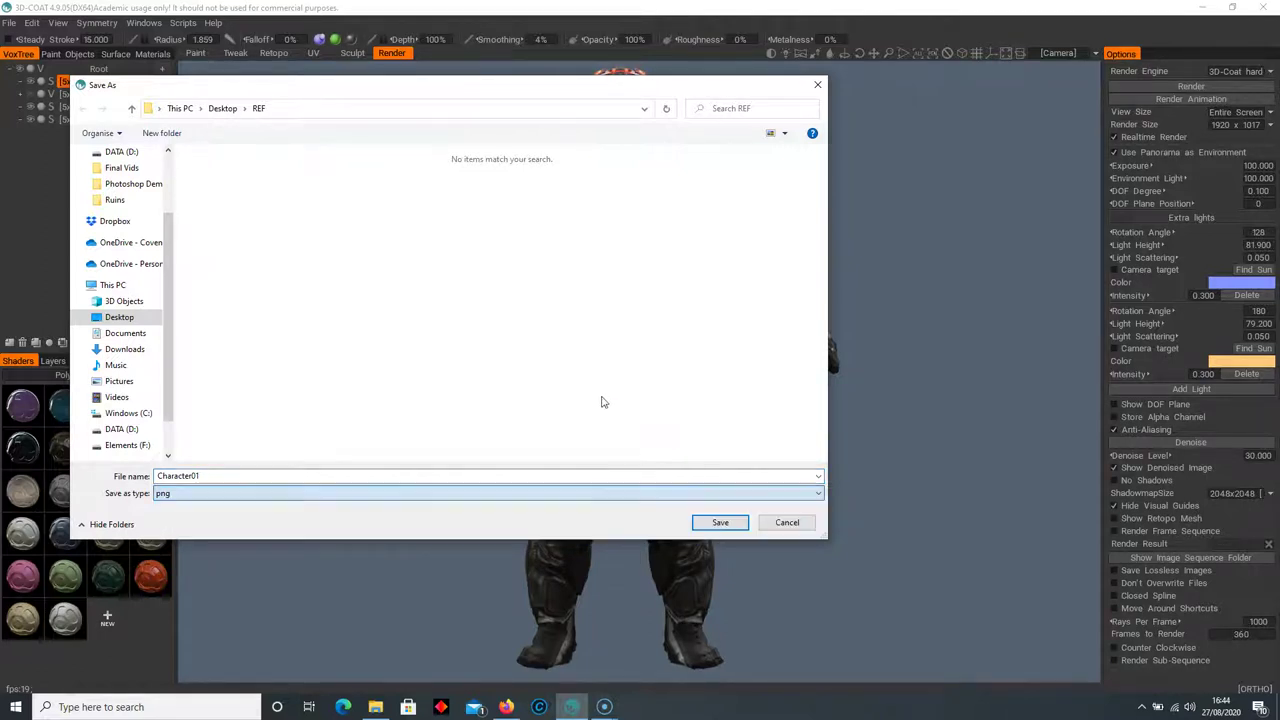
left_click(720, 523)
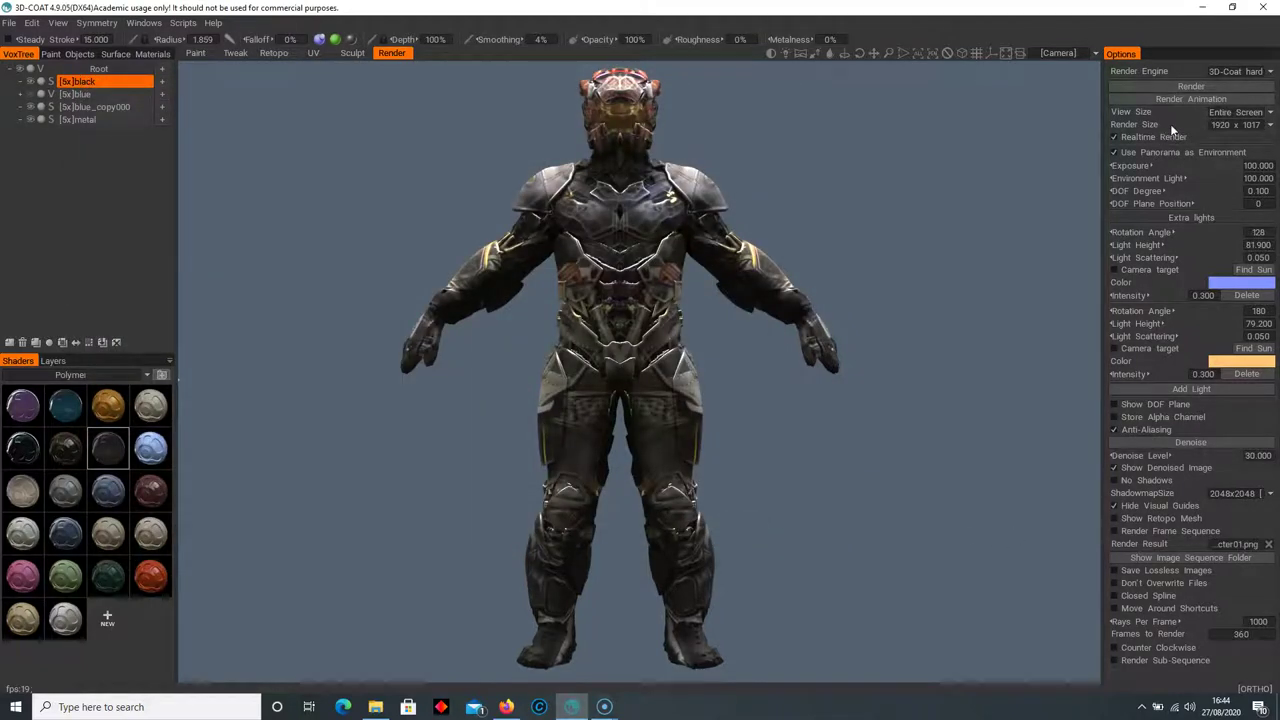
Set the render size to 3840 x 2034 and render the figure
left_click(1262, 125)
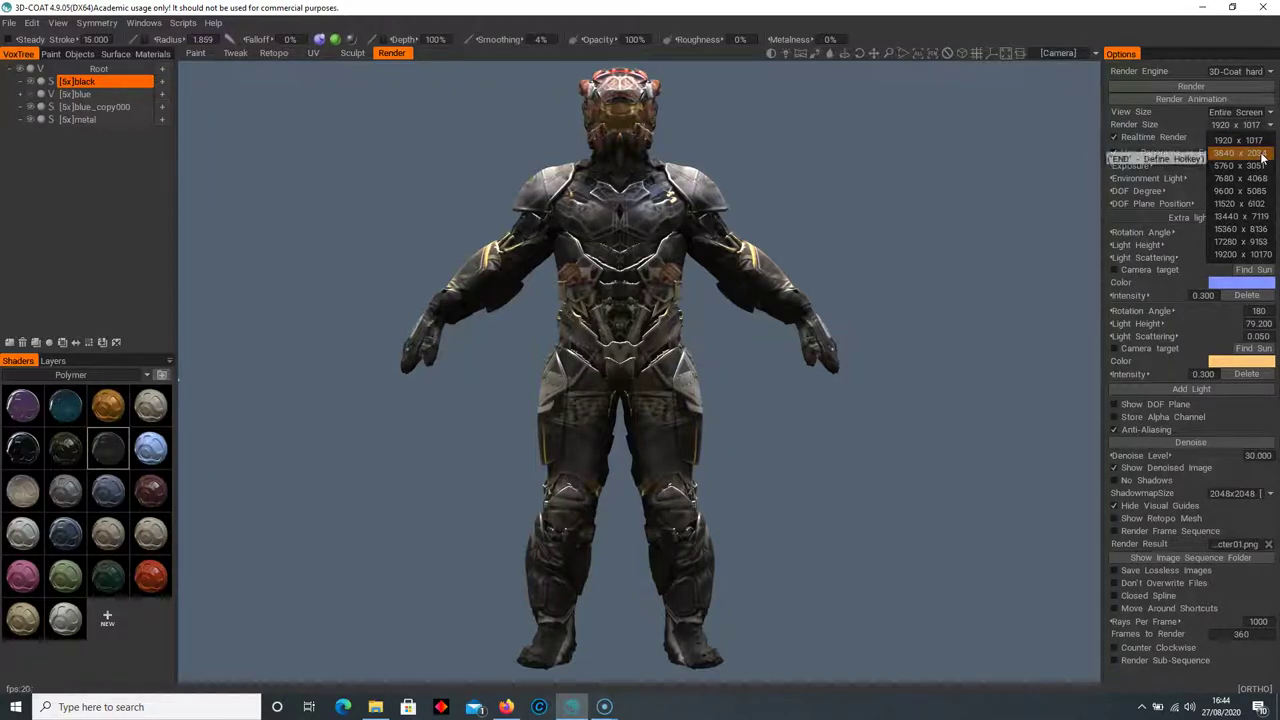
left_click(1261, 155)
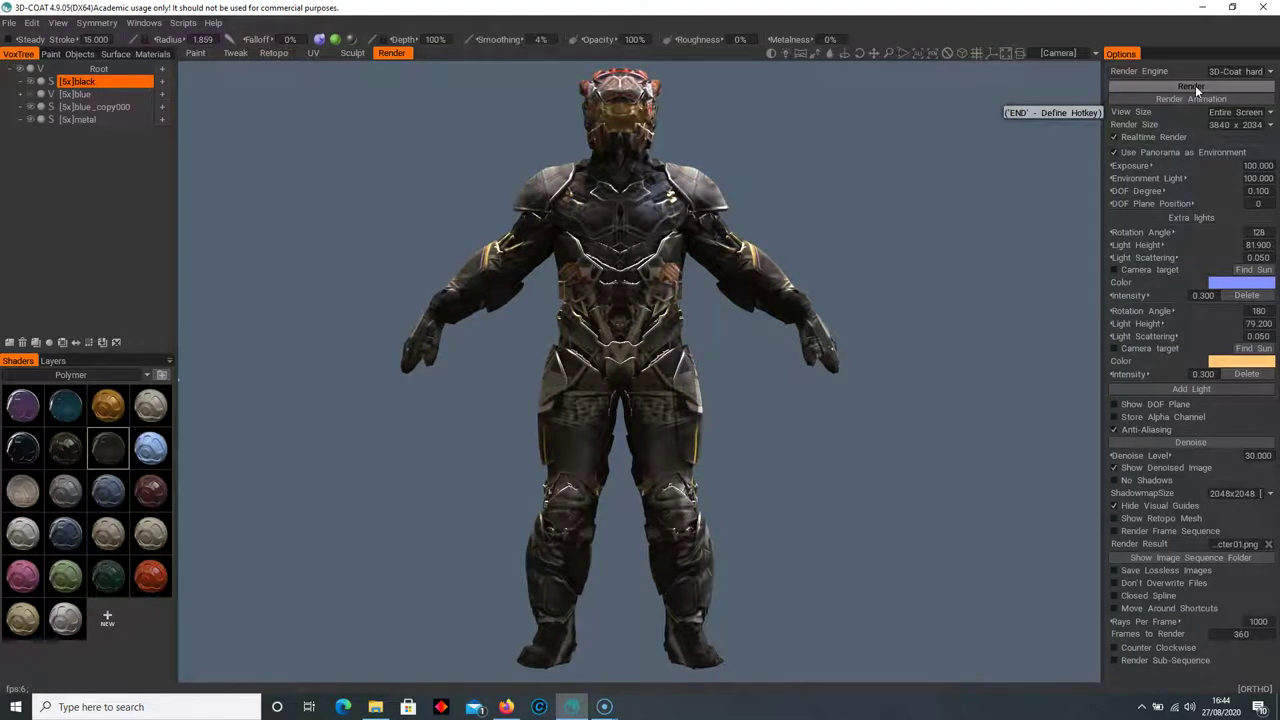
left_click(1195, 85)
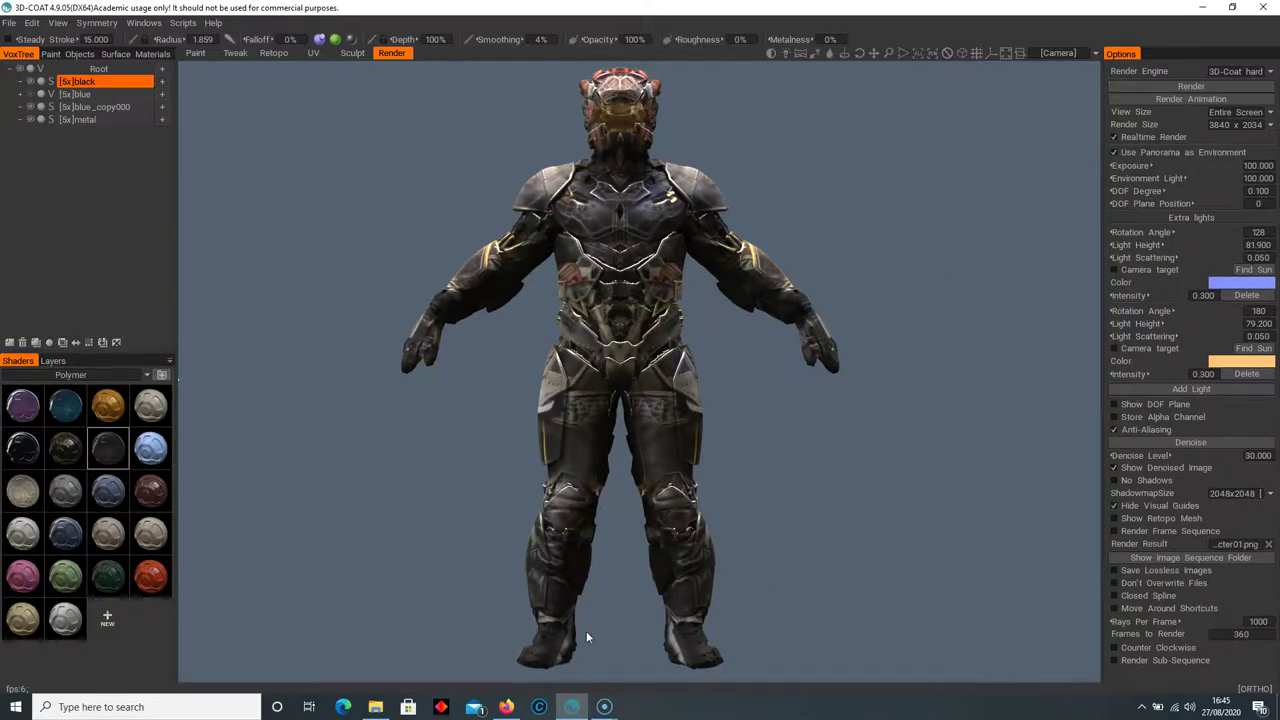
Switch to Firefox to examine the finished armour concept sheet, and compare it with the saved render and stock photos in the REF folder
left_click(507, 707)
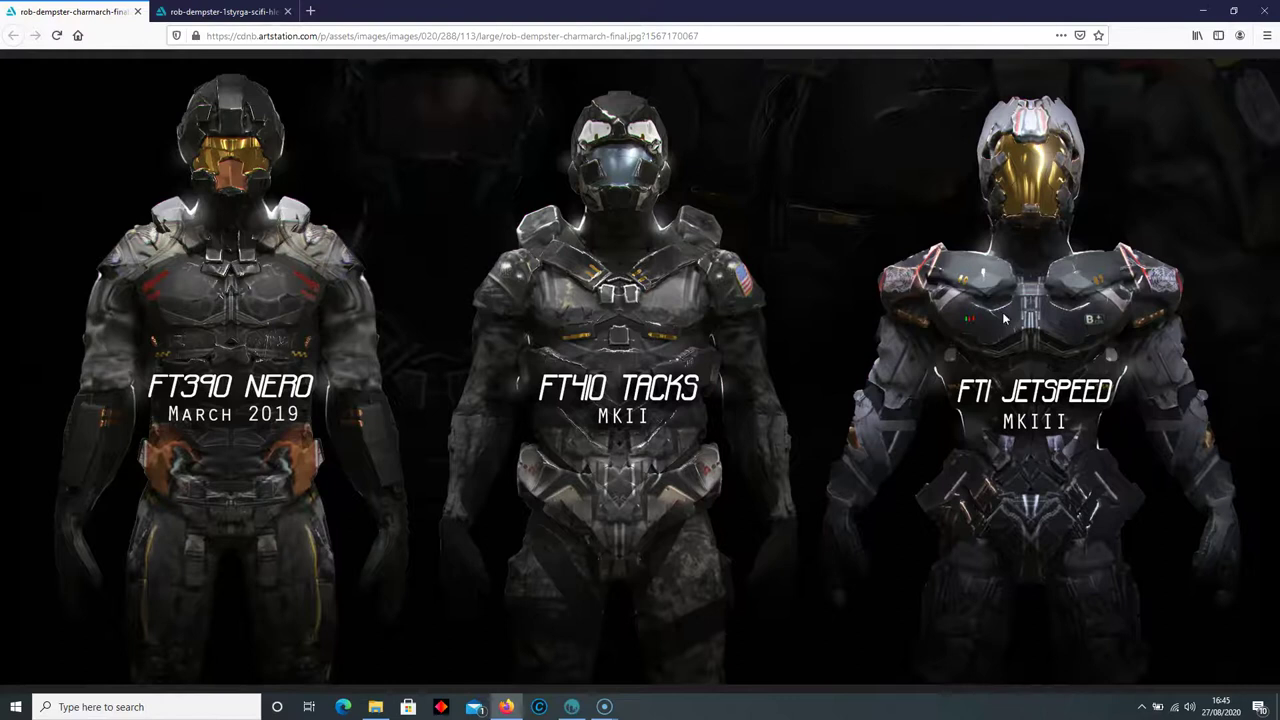
left_click(375, 707)
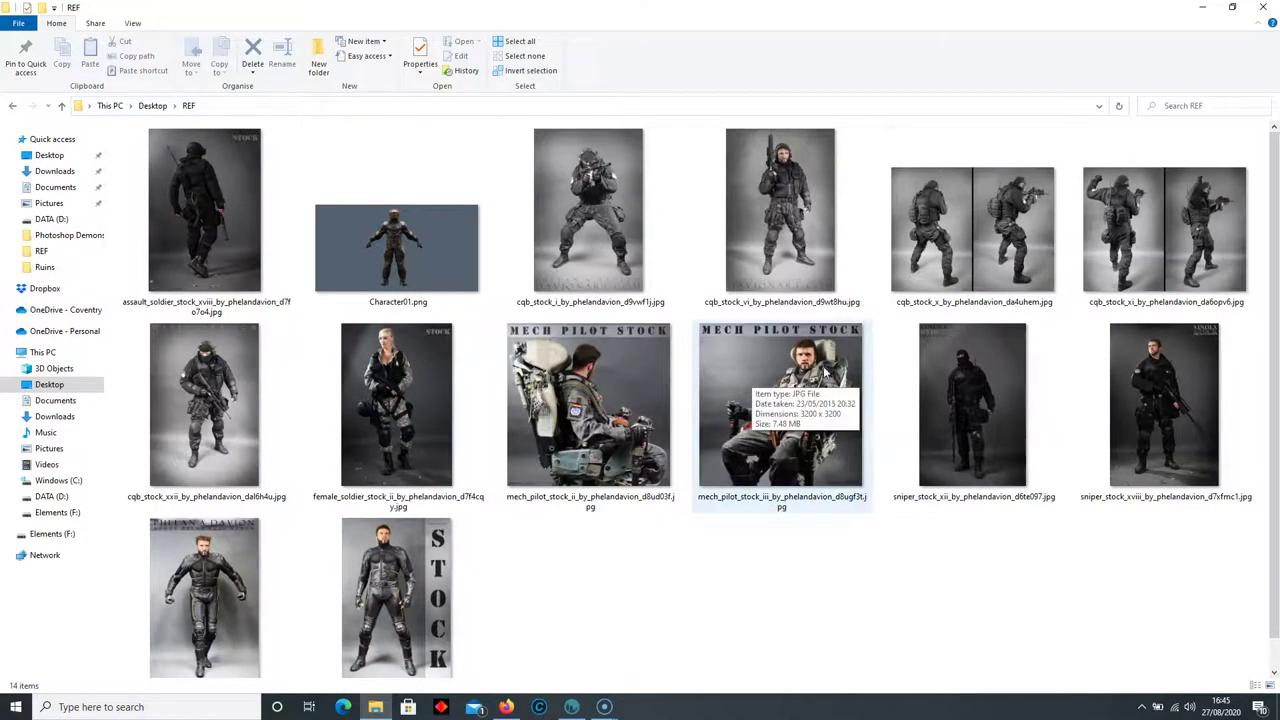
left_click(1202, 7)
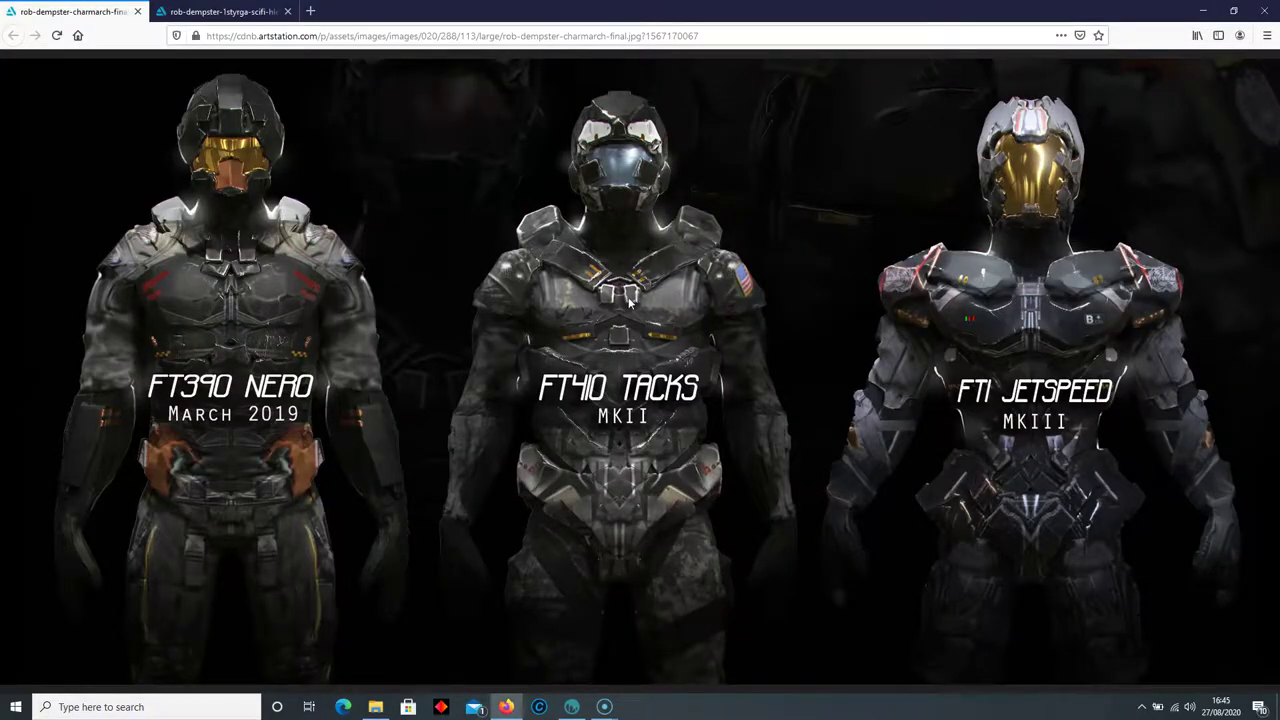
left_click(375, 707)
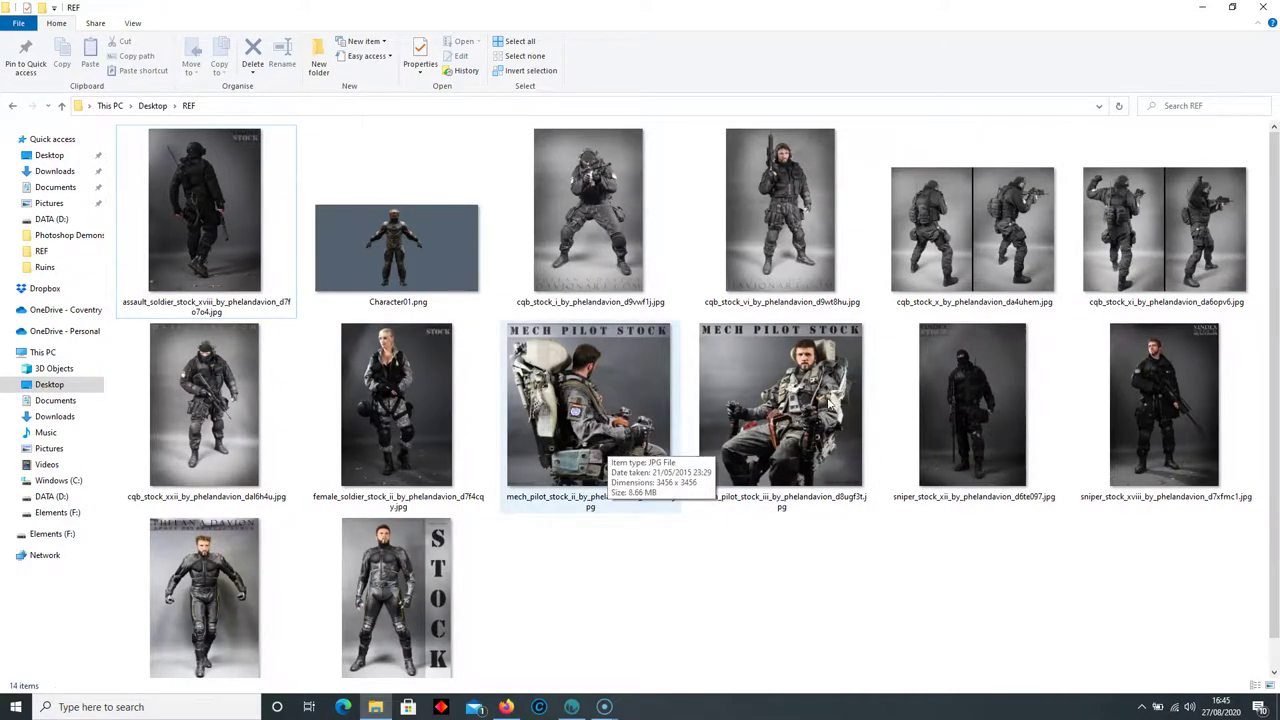
left_click(1203, 7)
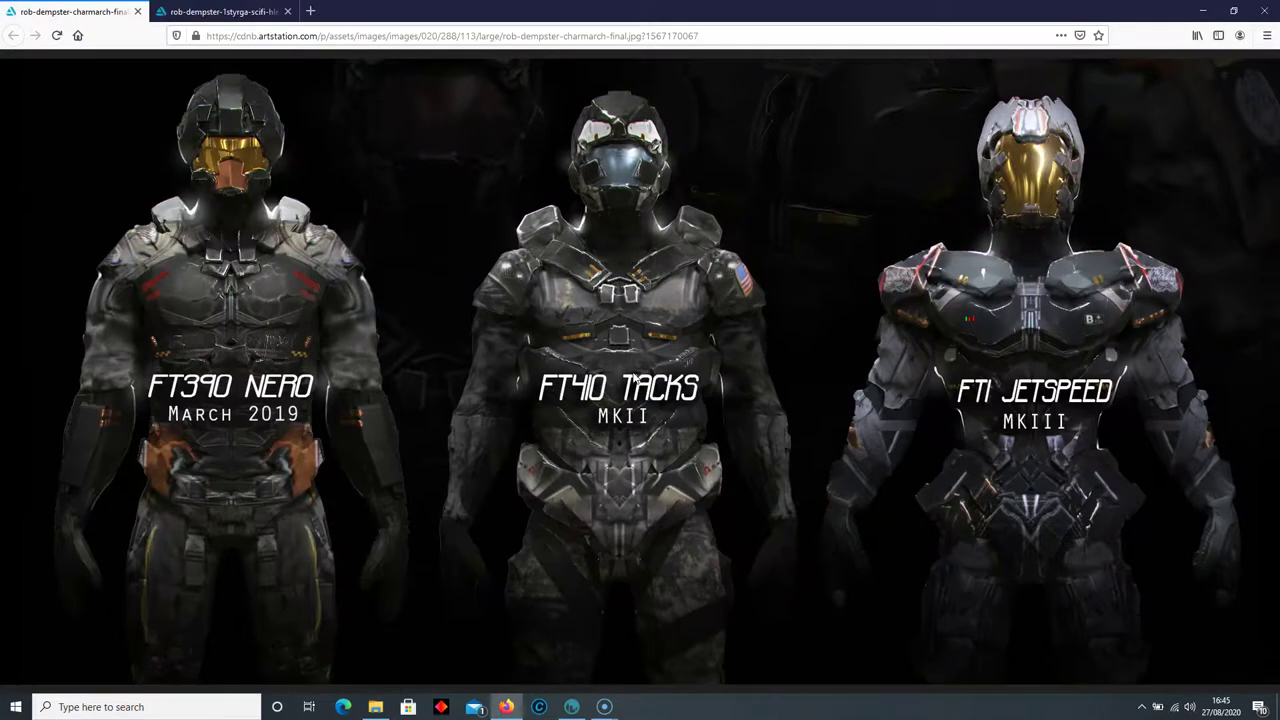